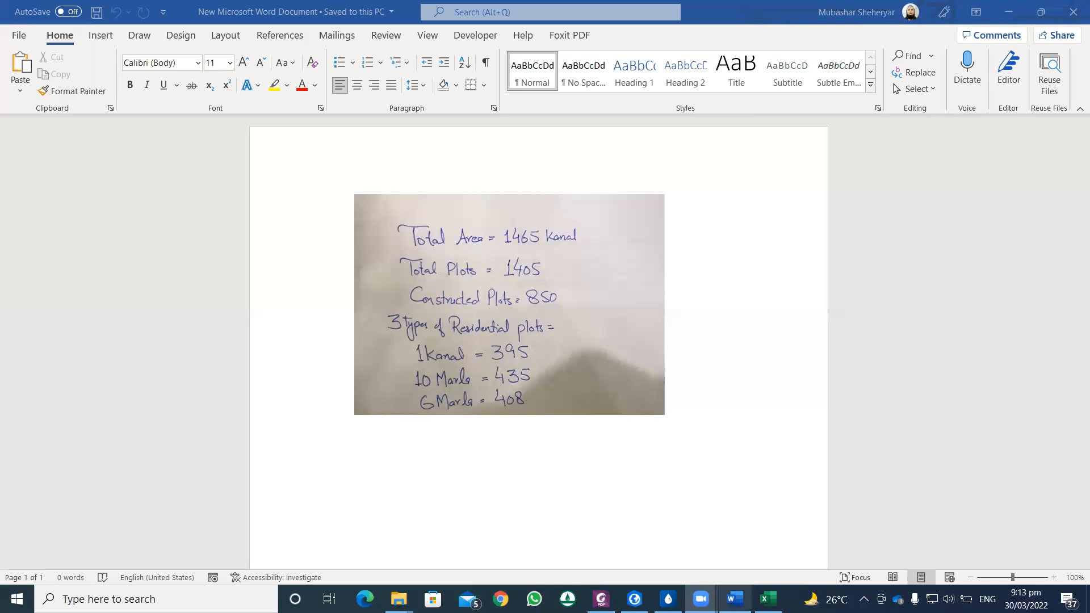
Step: Switch to the Demands workbook in Excel and enter the heading Total Plots in cell C3
mouse_move(768, 599)
click(752, 551)
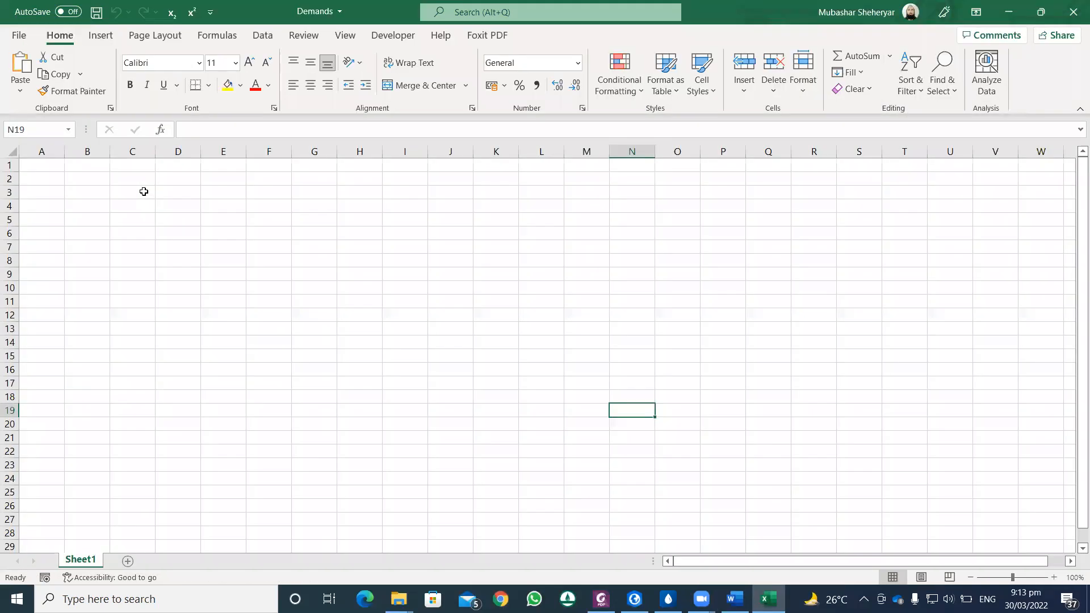
click(142, 192)
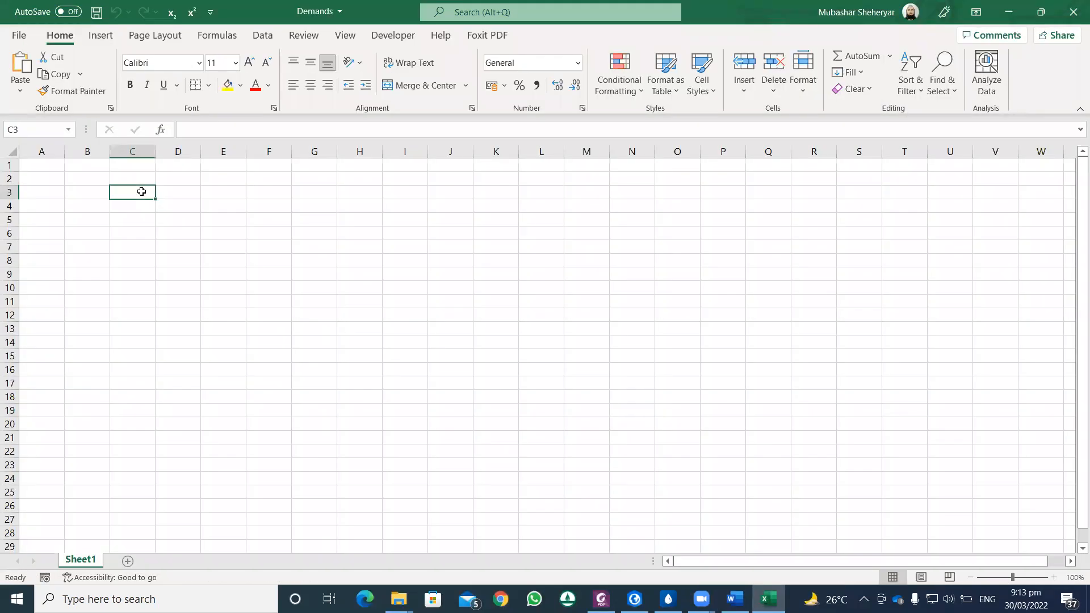
text(Totsl)
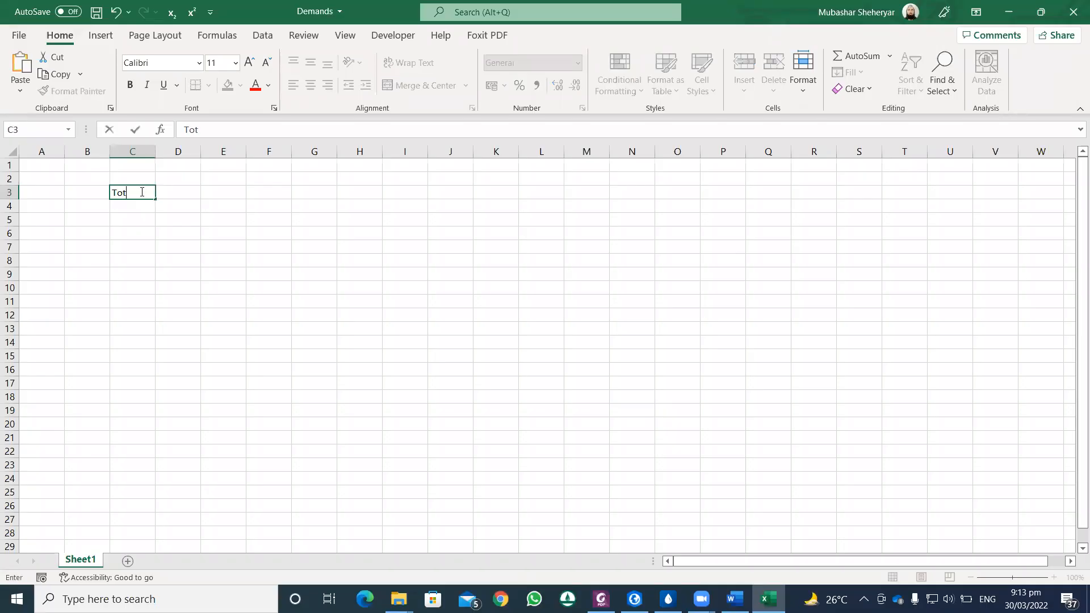
key(BackSpace)
key(BackSpace)
text(al Plots)
key(Return)
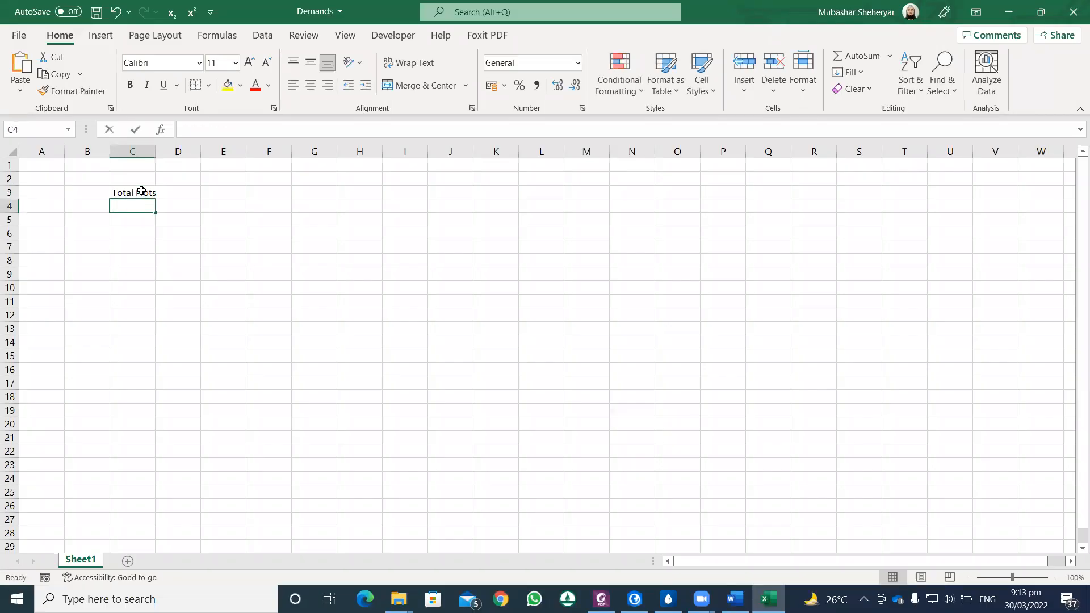
Step: Enter 1405 in C4 below the Total Plots heading and widen column C to fit the heading
text(1405)
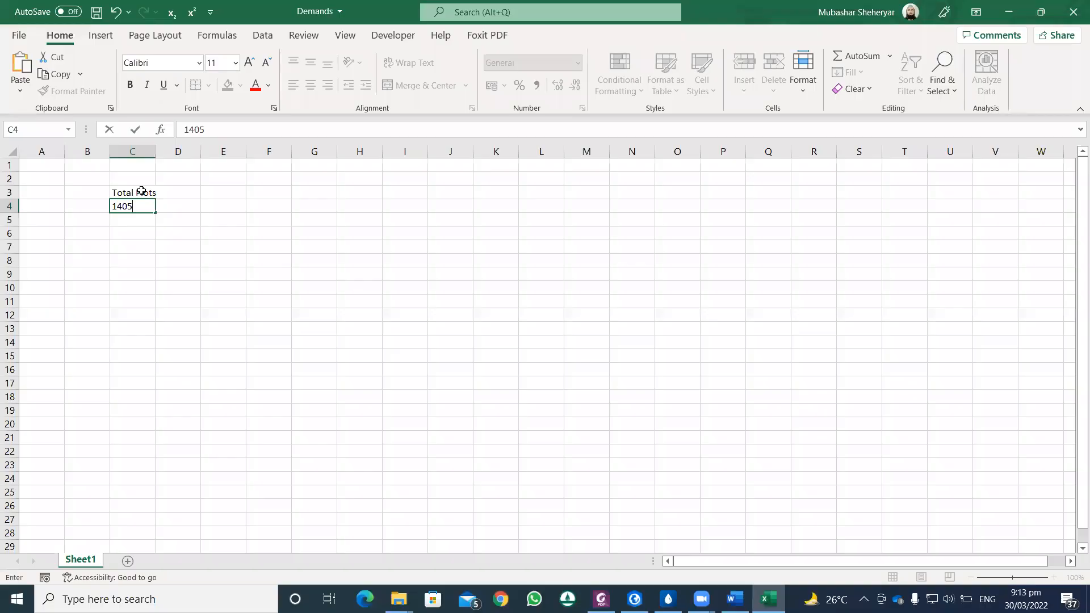
key(Tab)
key(Up)
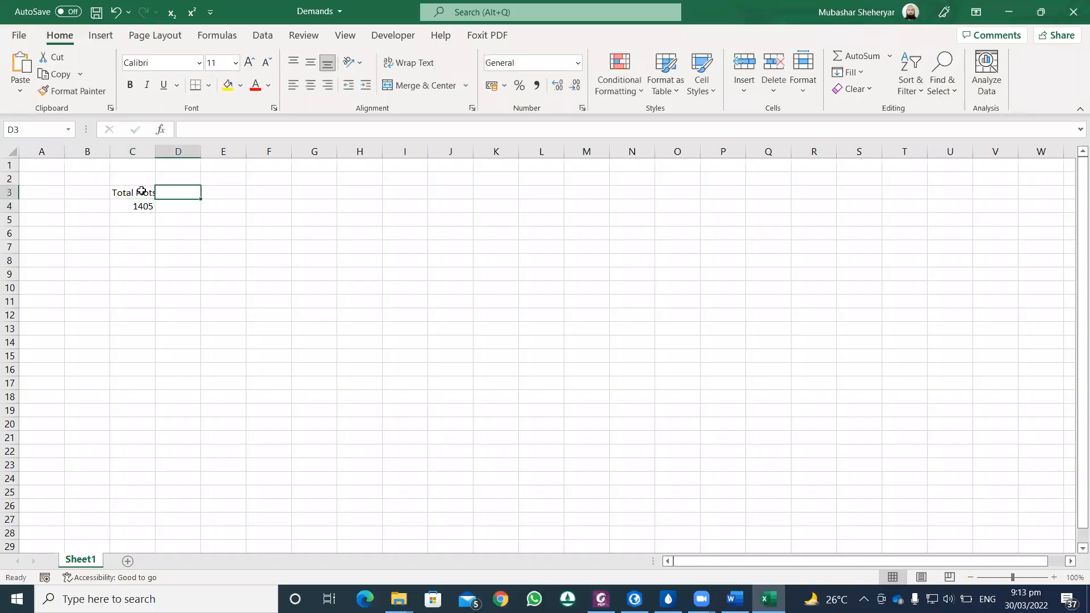
drag(153, 151, 165, 153)
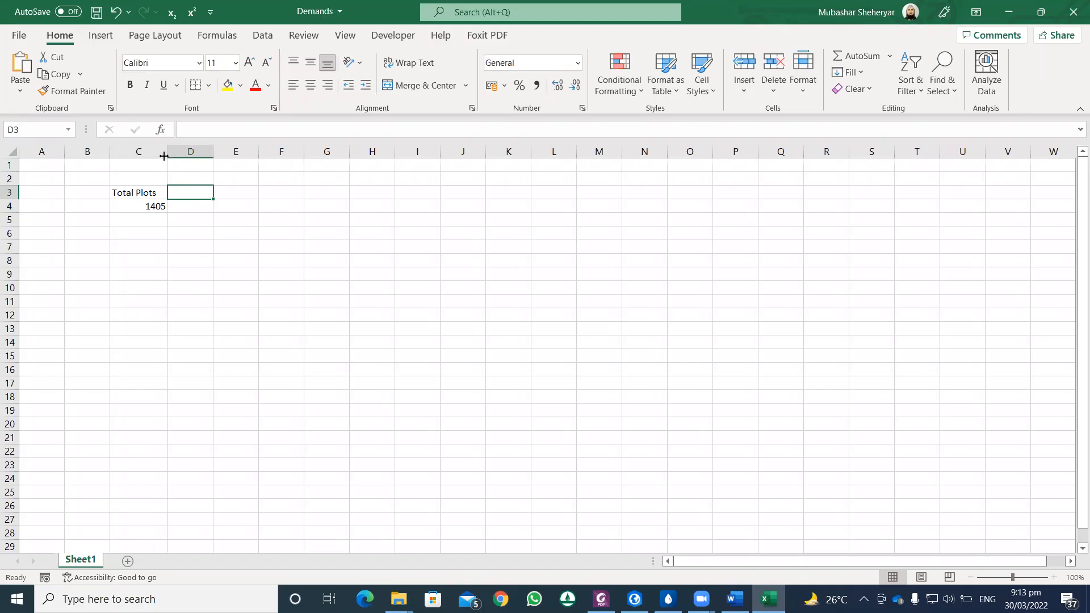
Step: Add the heading Average Pop/plot in D3 with the value 7 in D4, and widen column D to fit
text(Ave)
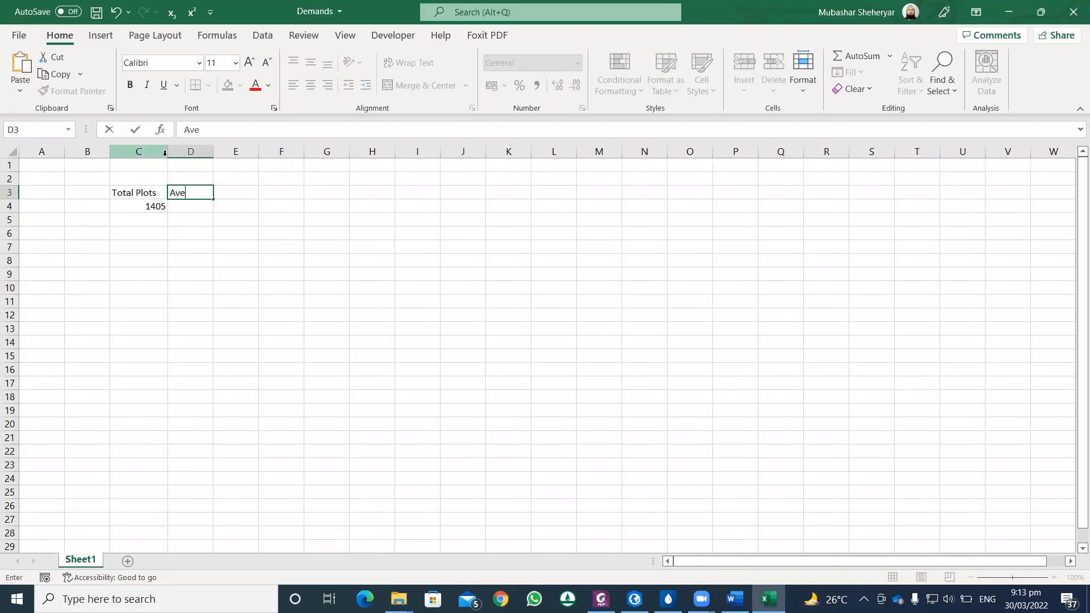
text(rage Pop/plot)
key(Return)
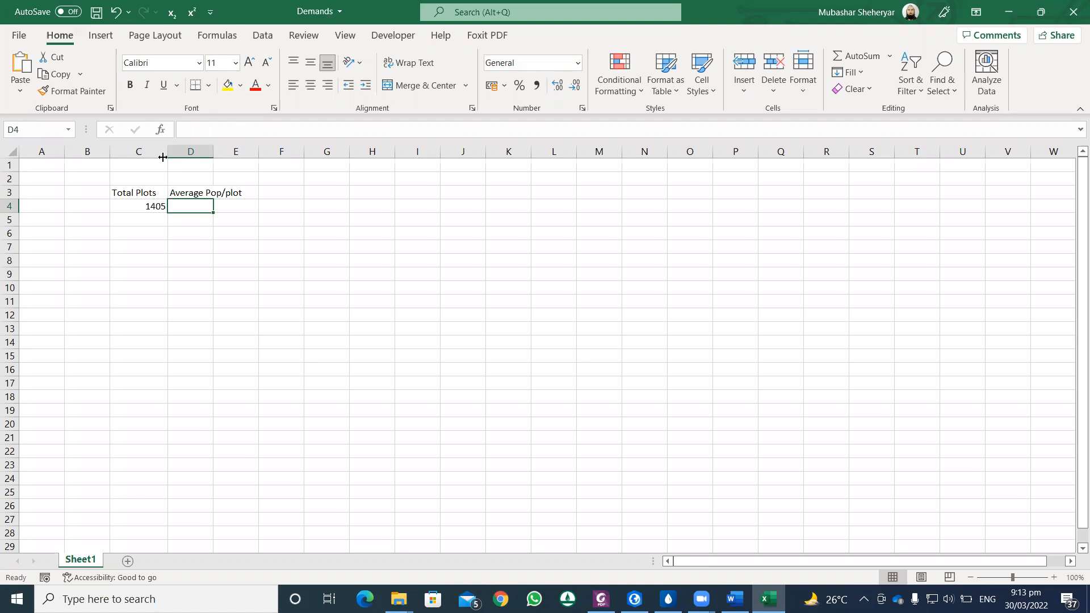
text(7)
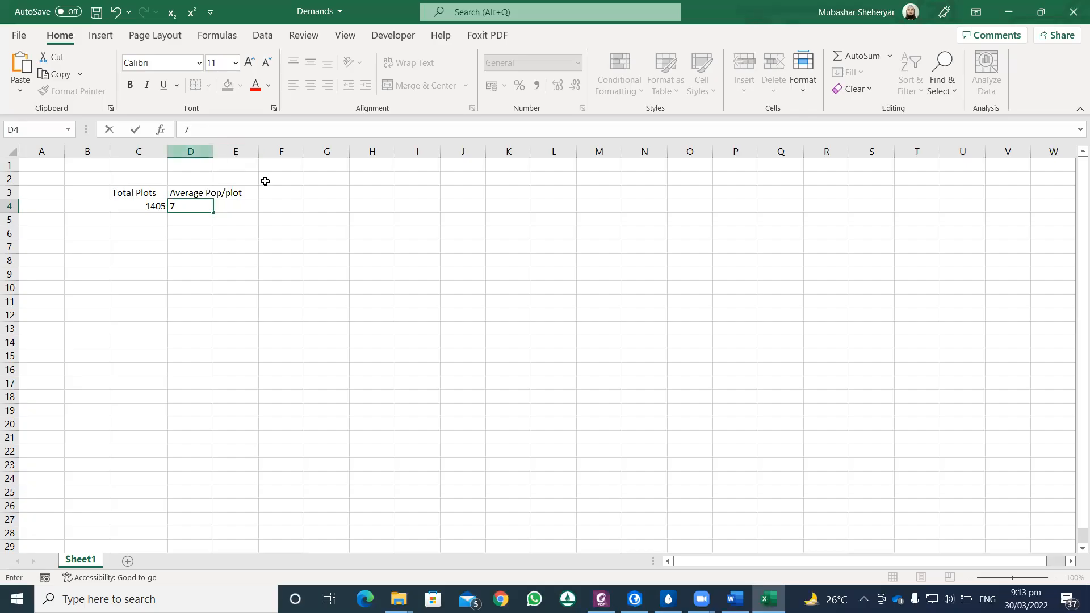
click(323, 192)
drag(213, 154, 278, 157)
Step: Enter the heading Total Pop in cell E3
click(297, 191)
text(Total Pop)
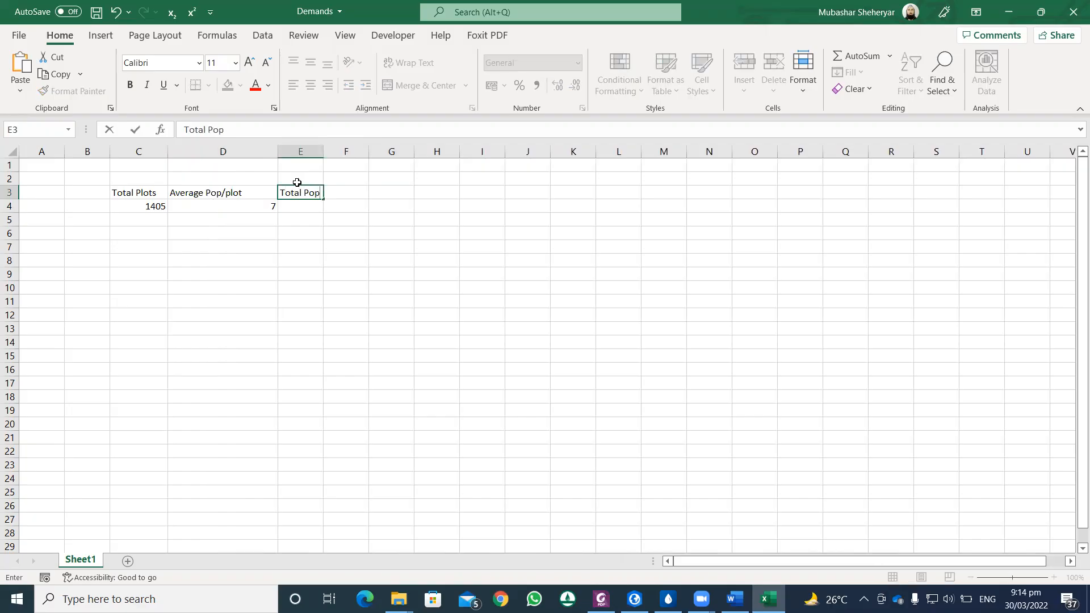
Step: Calculate the total population in E4 with the formula =C4*D4 and slightly widen column E
click(293, 205)
text(=)
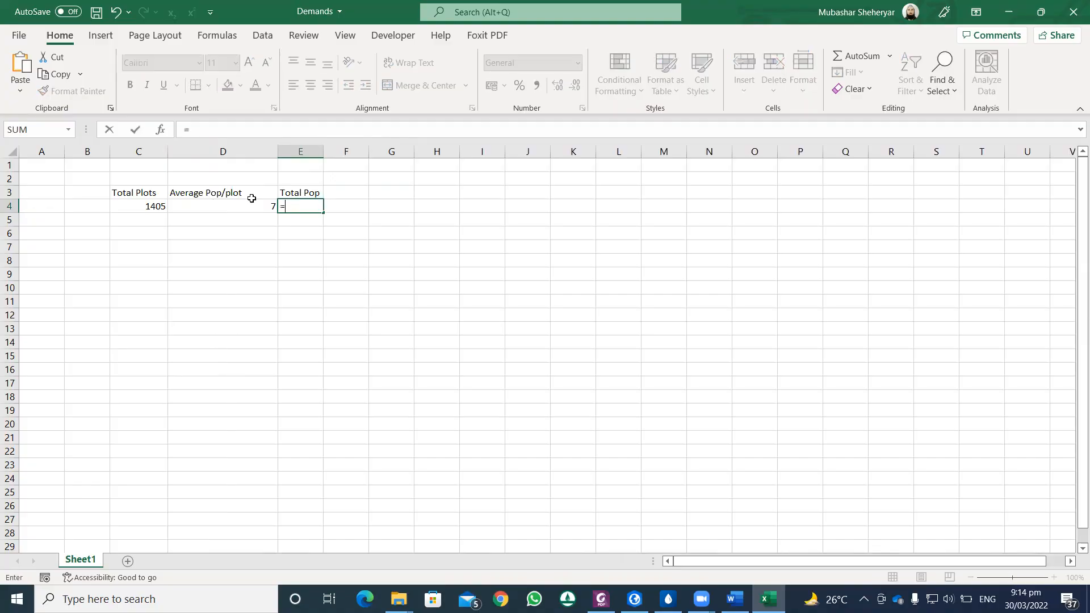
click(148, 204)
text(*)
click(213, 207)
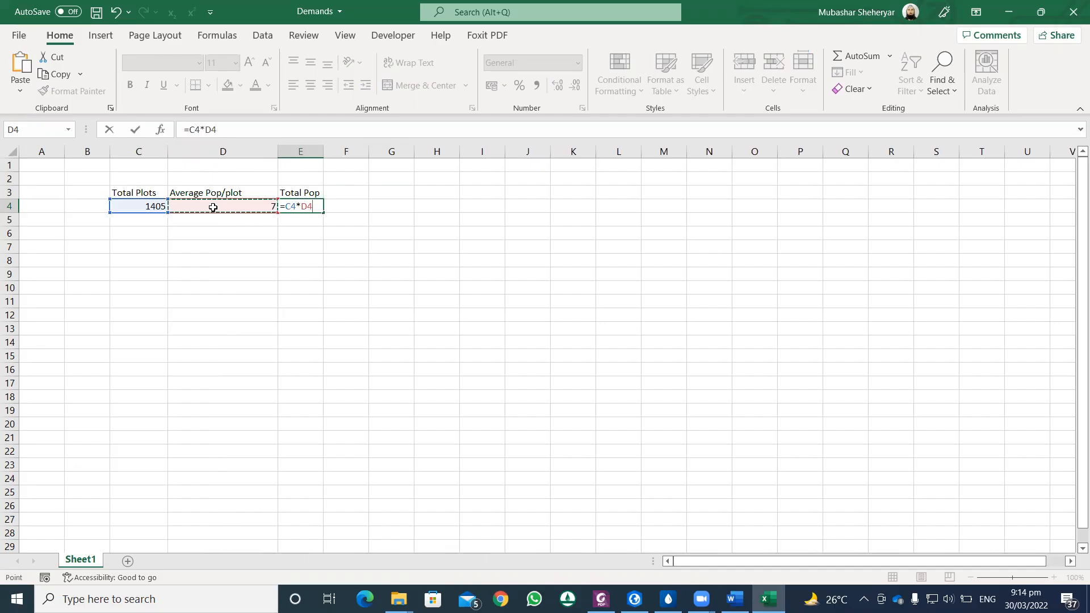
key(Return)
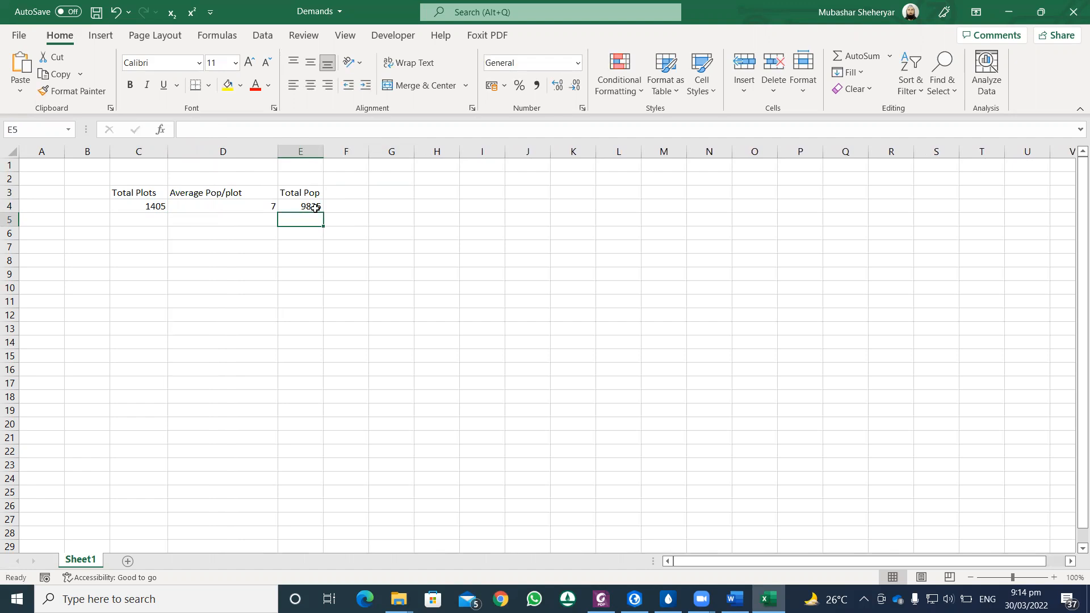
drag(323, 152, 333, 155)
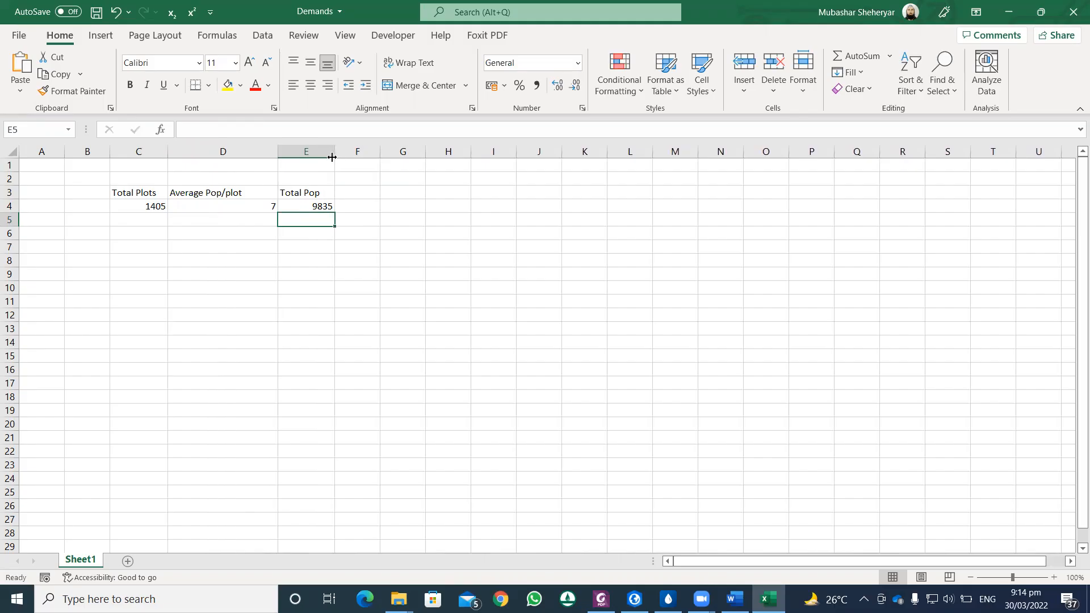
Step: Enter the heading Growth in F3 and a growth rate of 1.5% in F4
click(351, 189)
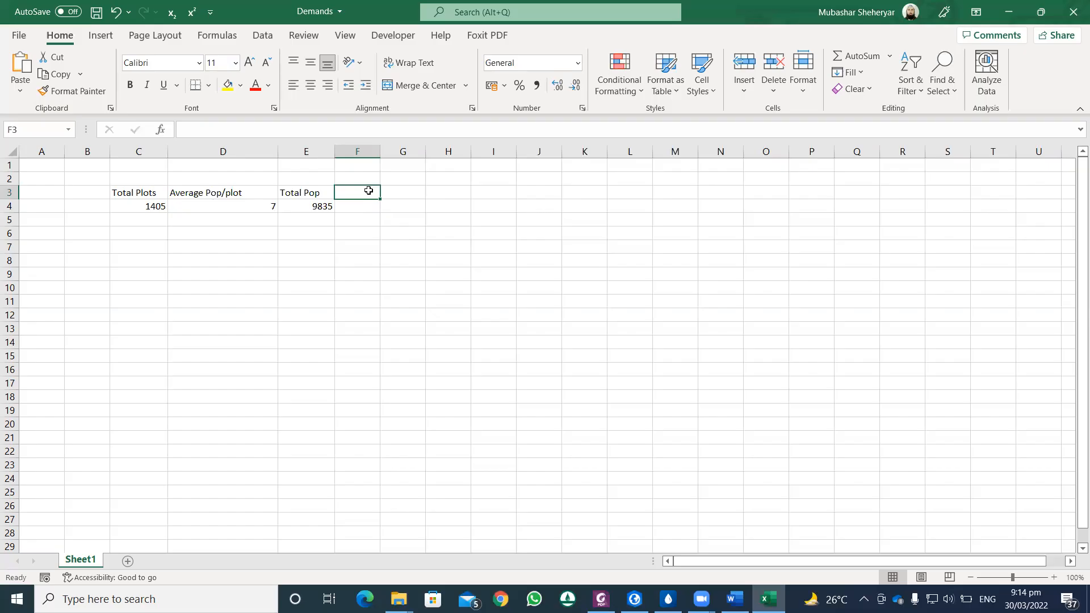
text(Growth)
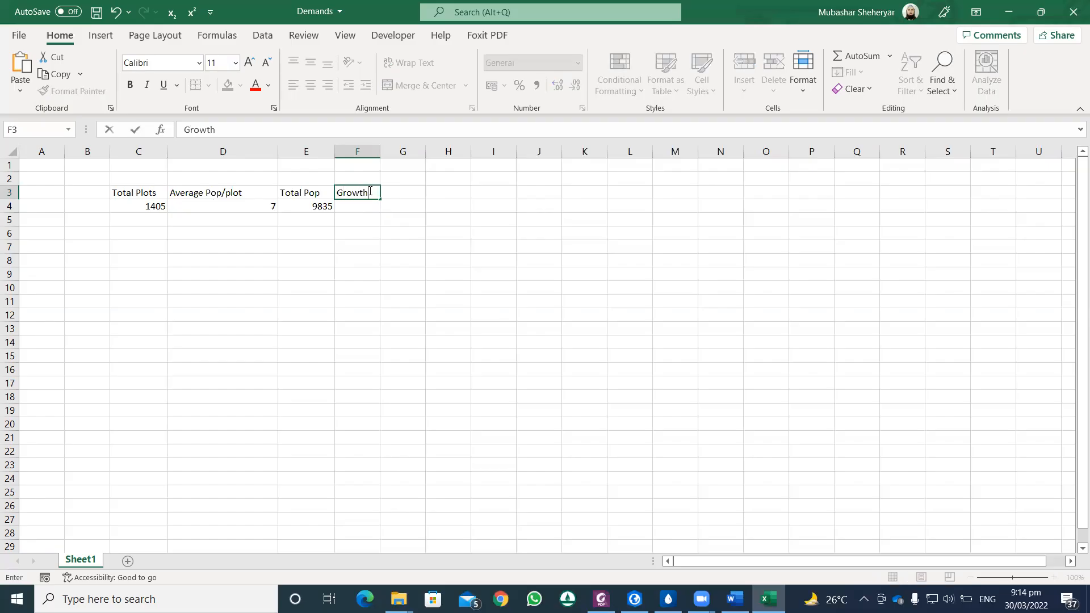
key(Return)
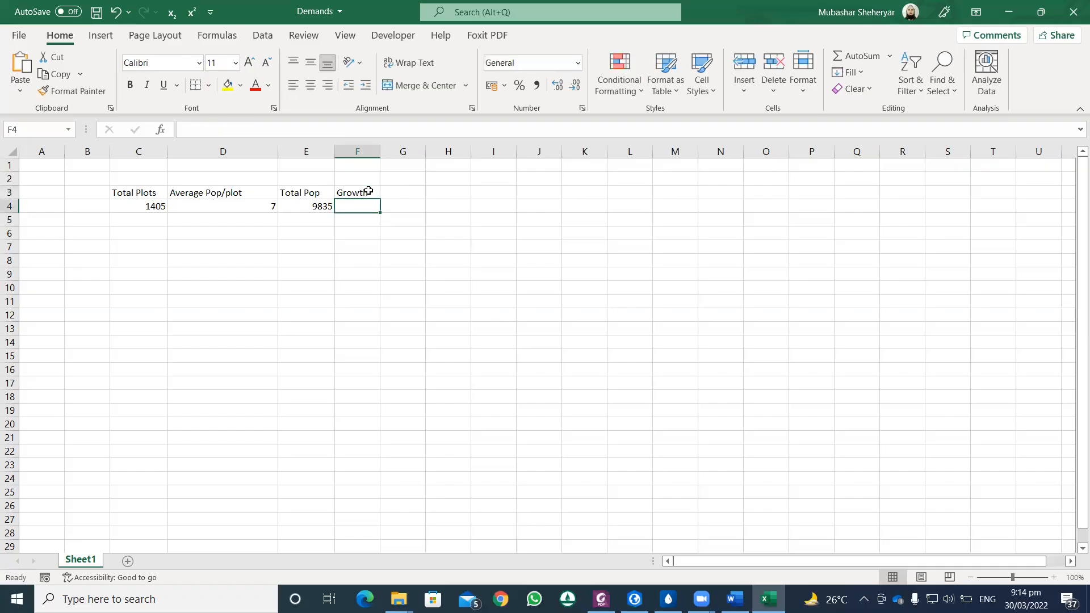
text(1.5)
text(%)
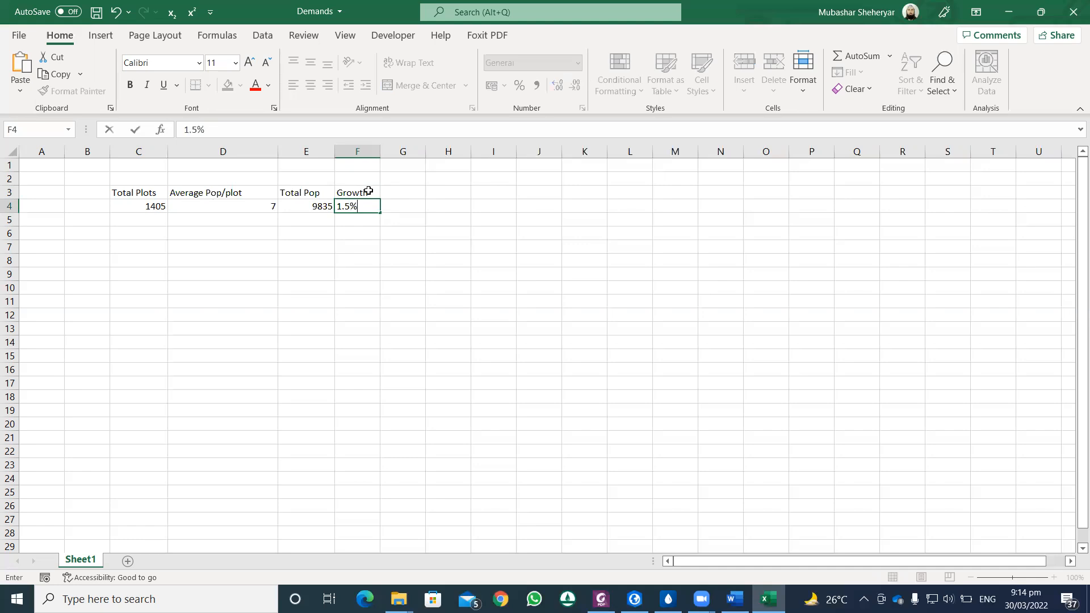
key(Return)
click(371, 205)
click(397, 192)
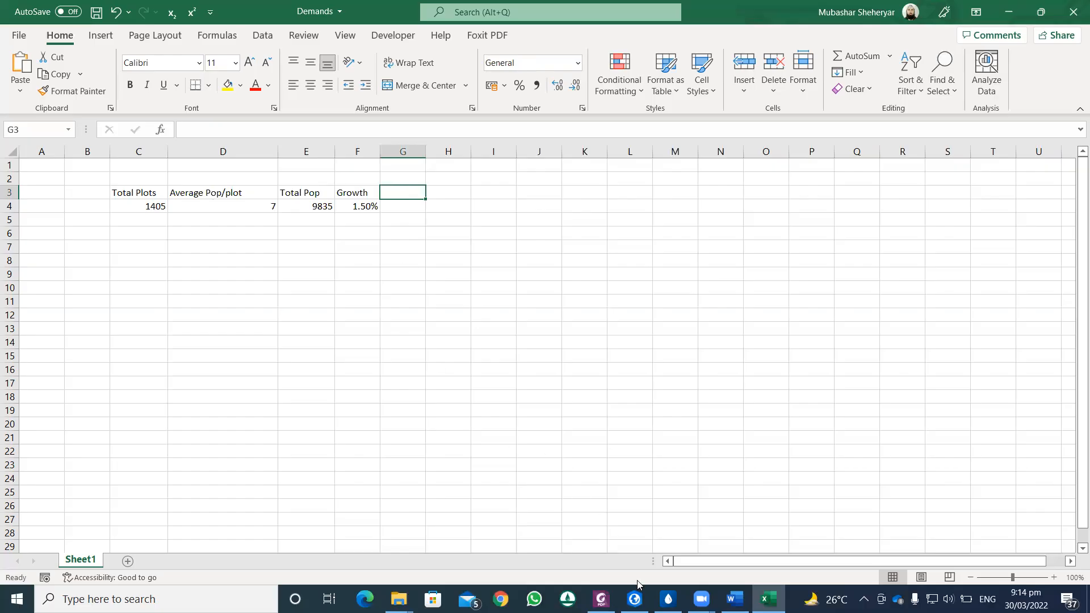
Step: Switch to the Design Criteria of WASAs PDF in Foxit PDF Editor and examine the compound-growth population projection expression (1.1)
click(602, 599)
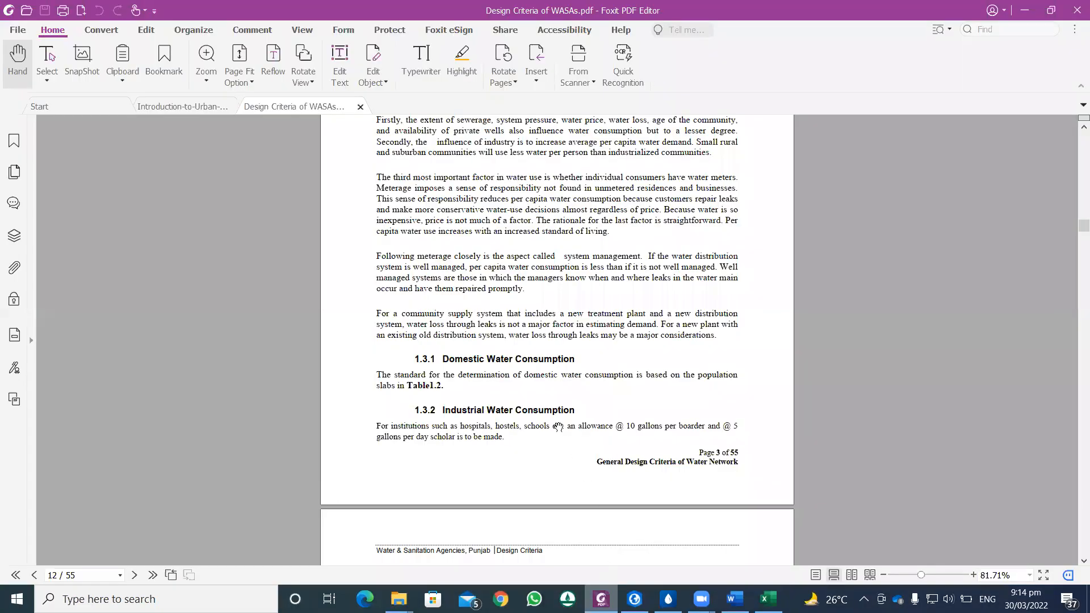
scroll(560, 424, up, 3)
scroll(560, 424, up, 6)
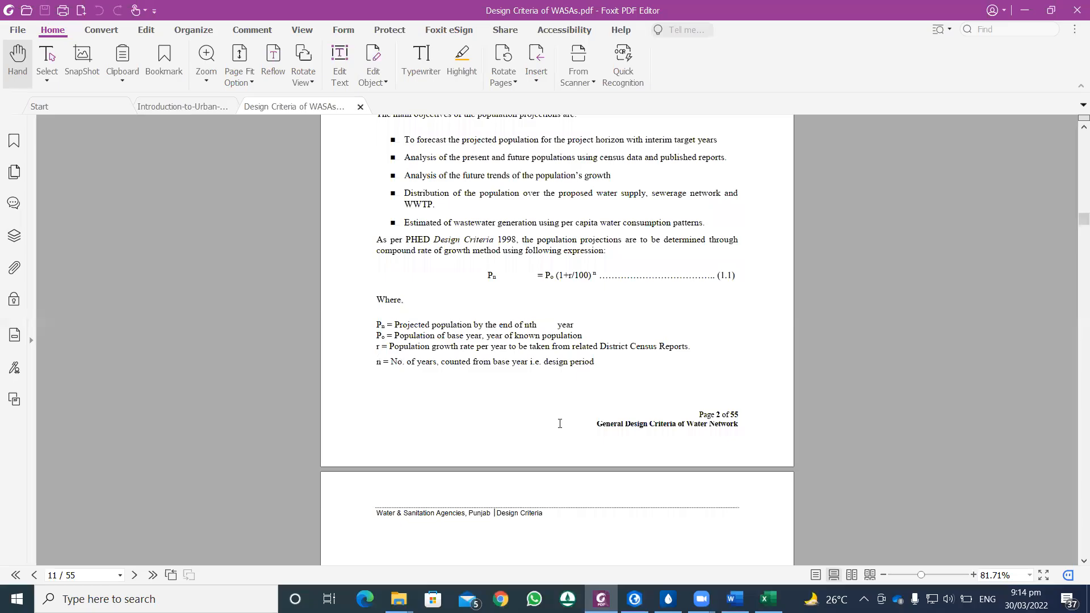
scroll(560, 424, up, 1)
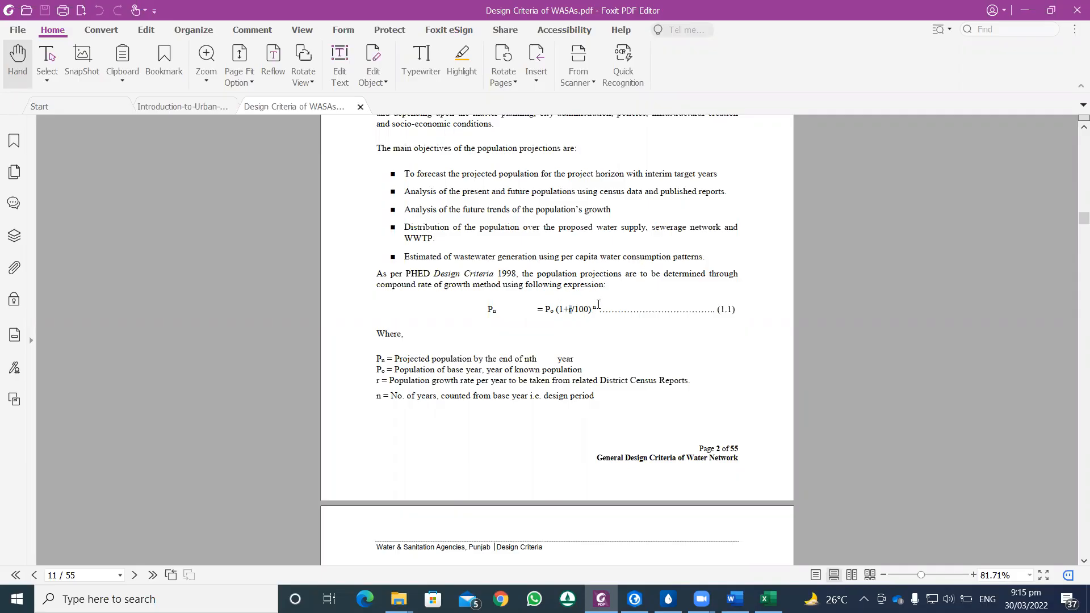
drag(597, 307, 594, 307)
drag(593, 307, 594, 309)
drag(554, 310, 548, 311)
click(562, 311)
Step: Return to the Demands workbook in Excel, enter the heading Projected Pop in G3 and widen column G
click(769, 599)
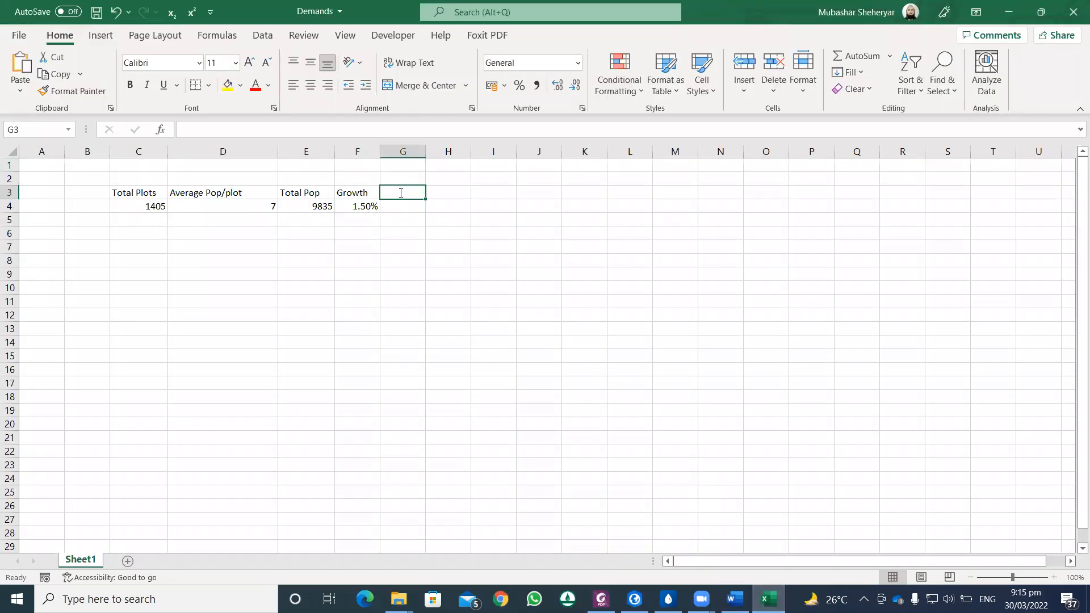
text(Projected Pop)
key(Tab)
drag(426, 151, 488, 151)
Step: Calculate the 30-year projected population in G4 with the formula =E4*(1+F4)^30
double_click(417, 208)
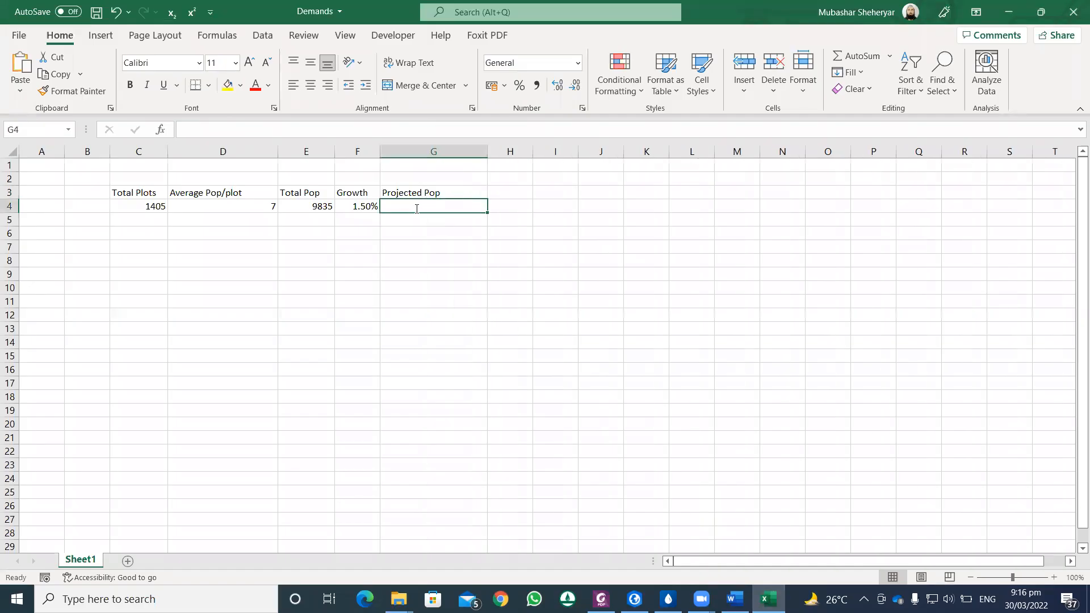
text(=)
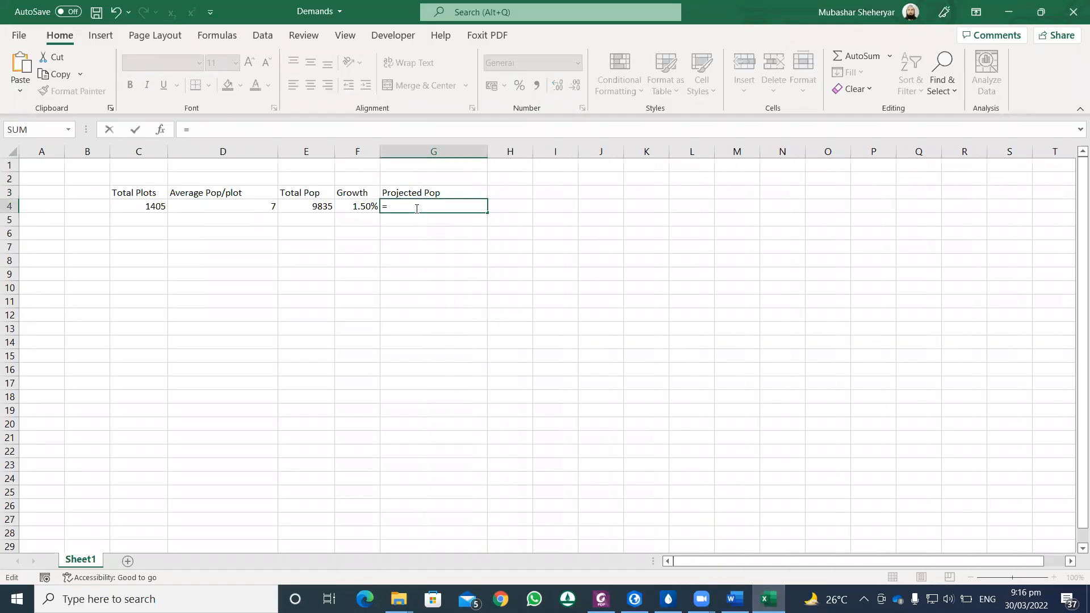
click(322, 206)
text(*)
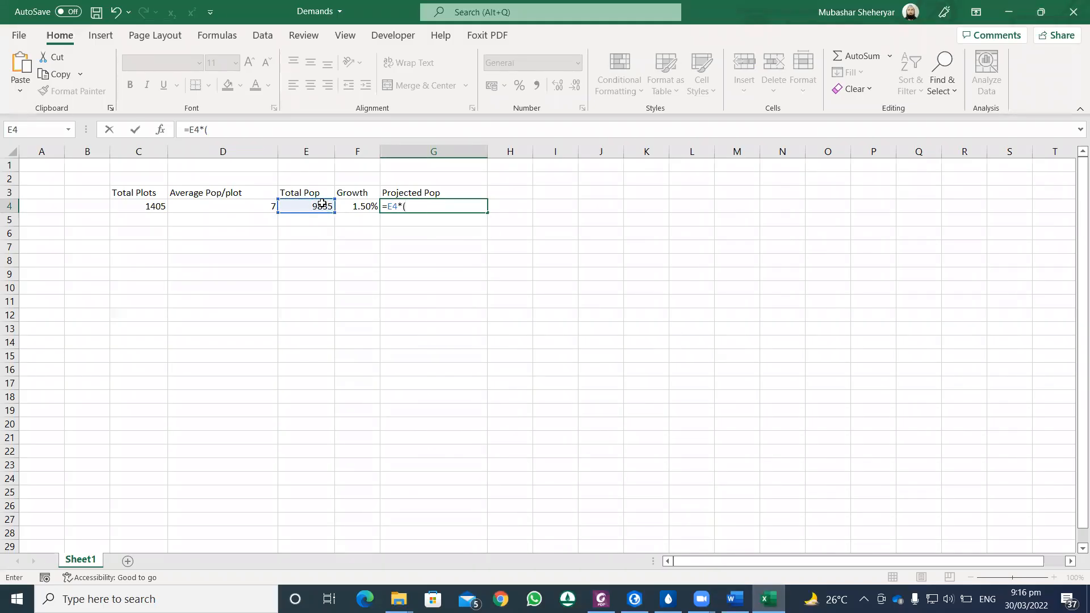
text((1+)
click(353, 205)
text())
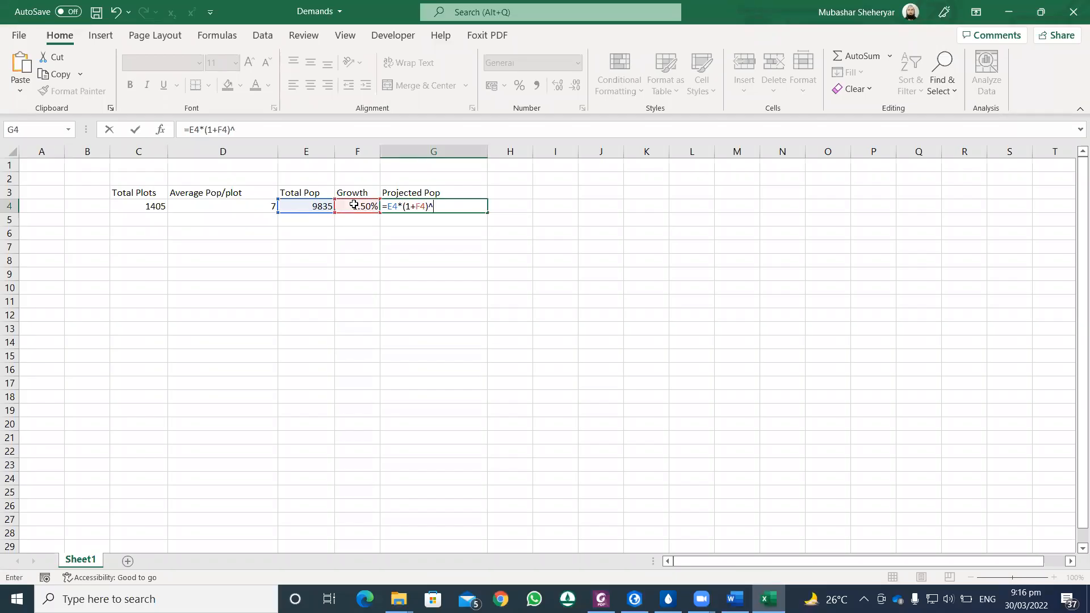
text(^30)
key(Return)
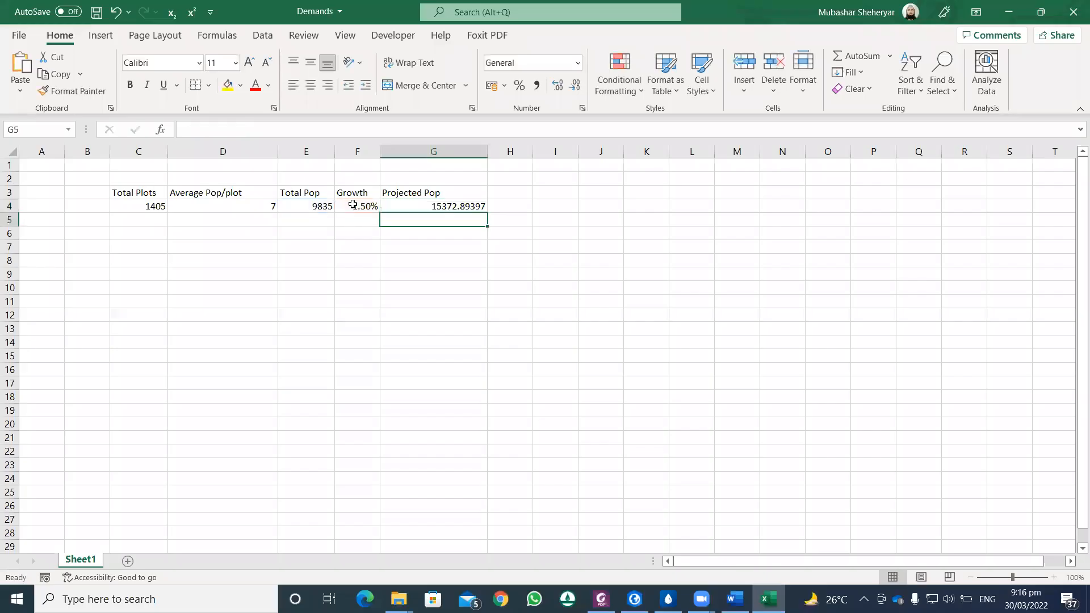
Step: Wrap the projected population formula in G4 in the ROUND function with 0 decimal digits
double_click(443, 205)
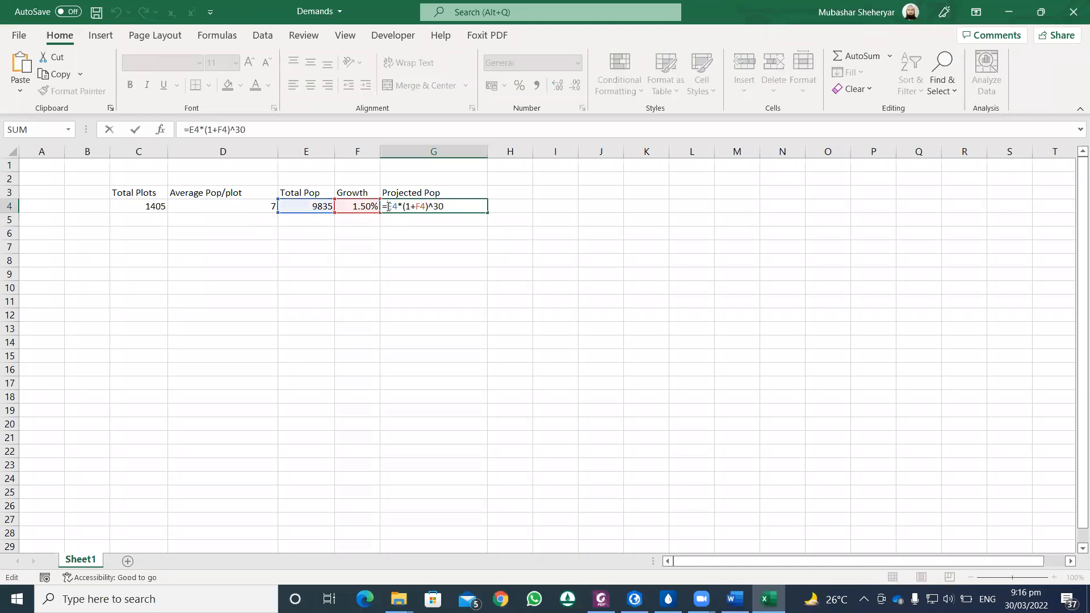
click(388, 206)
text(Rp)
key(BackSpace)
text(ound)
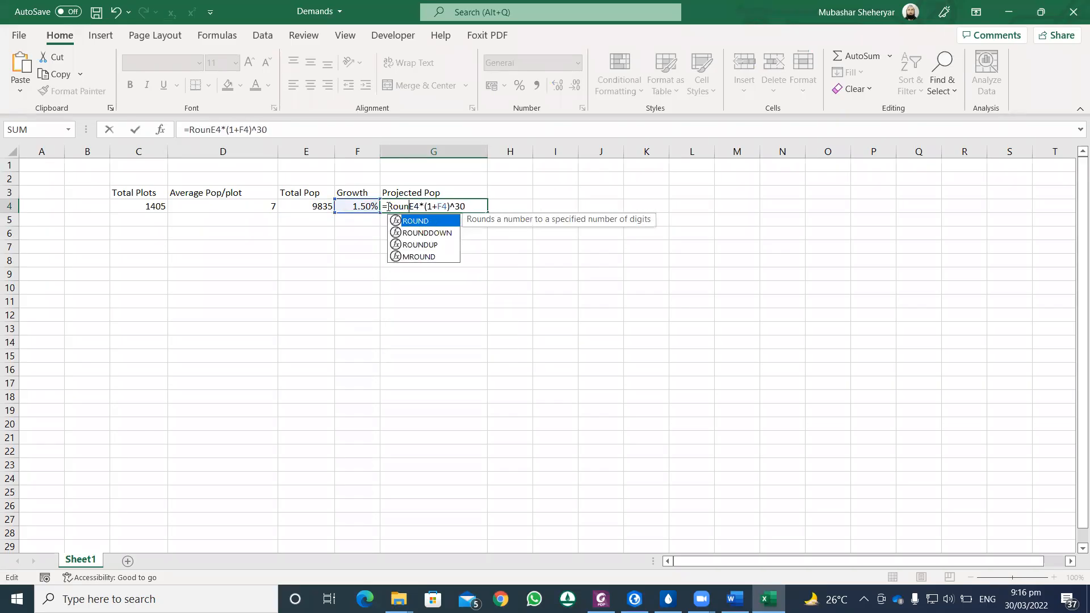
key(Tab)
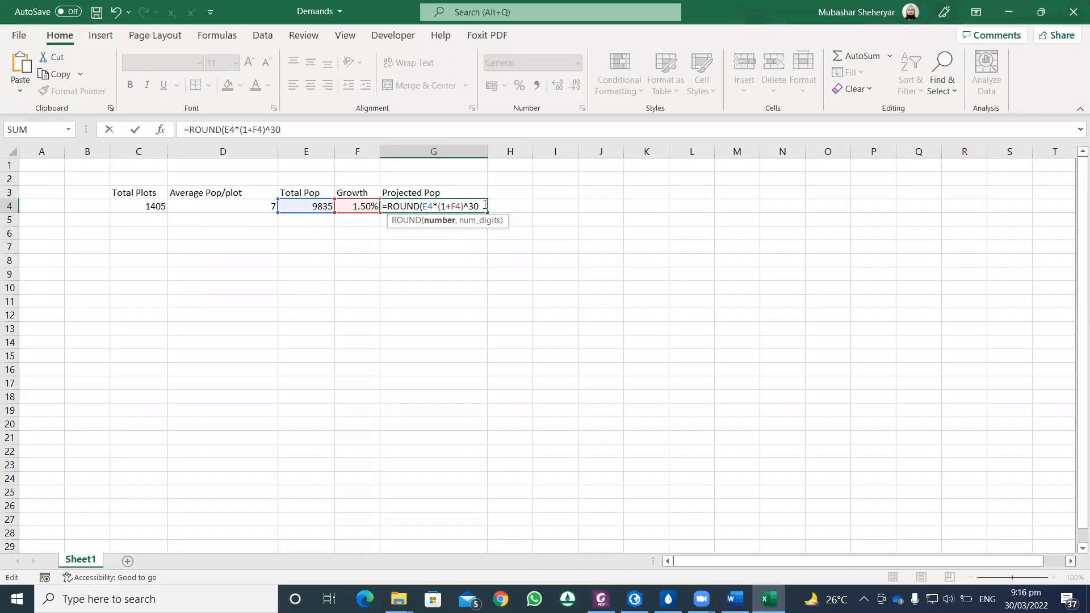
key(Return)
click(551, 339)
text(,,0)
key(shift+Return)
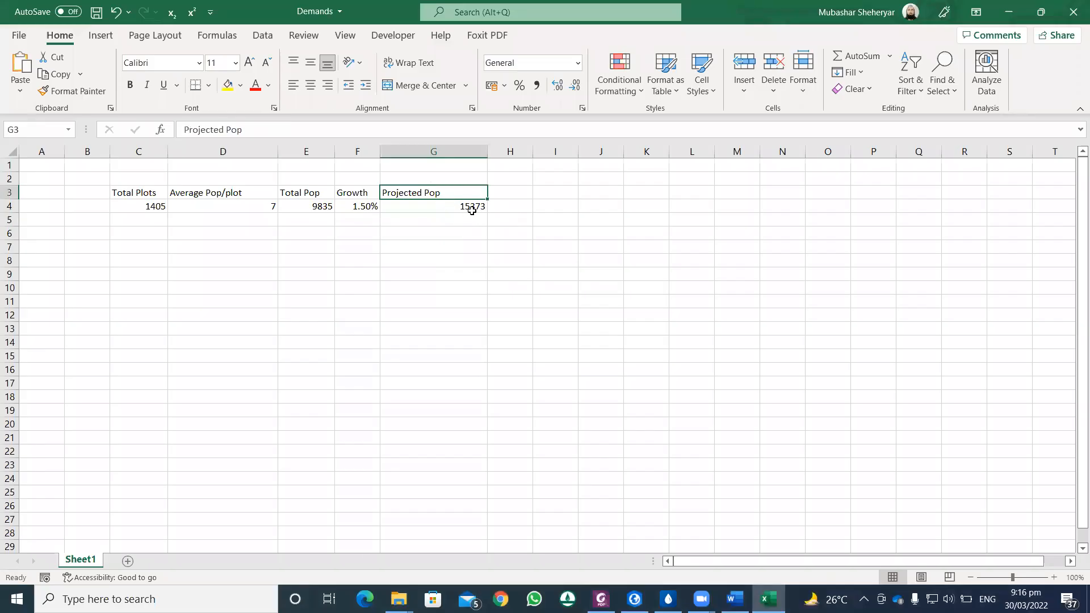
Step: Switch to the Design Criteria of WASAs PDF in Foxit PDF Editor and examine the per capita consumption standards in Table 1-2
click(502, 207)
click(601, 599)
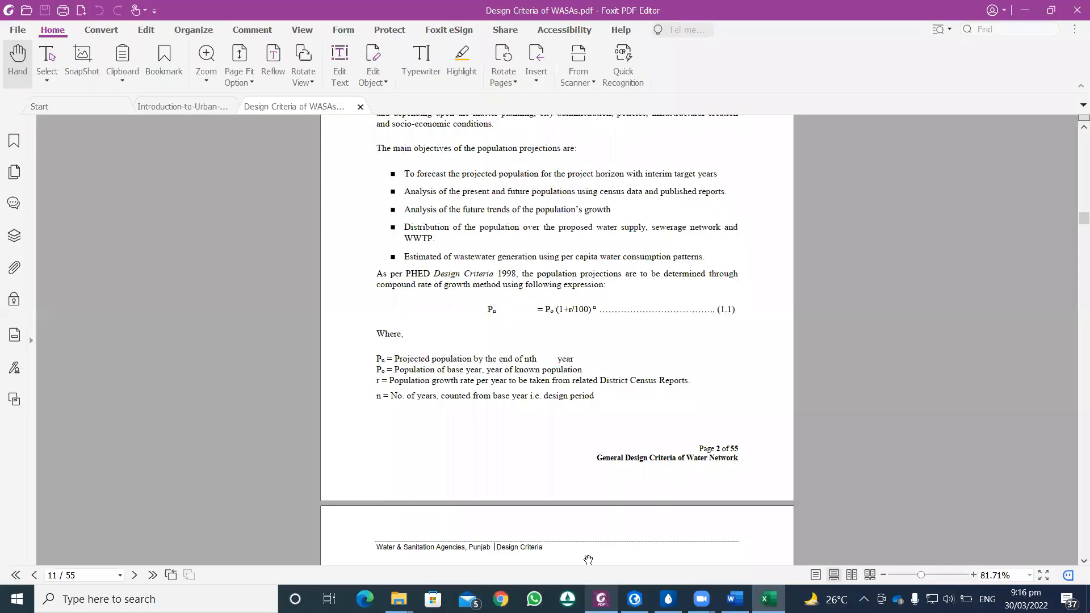
scroll(539, 365, down, 3)
scroll(539, 365, down, 12)
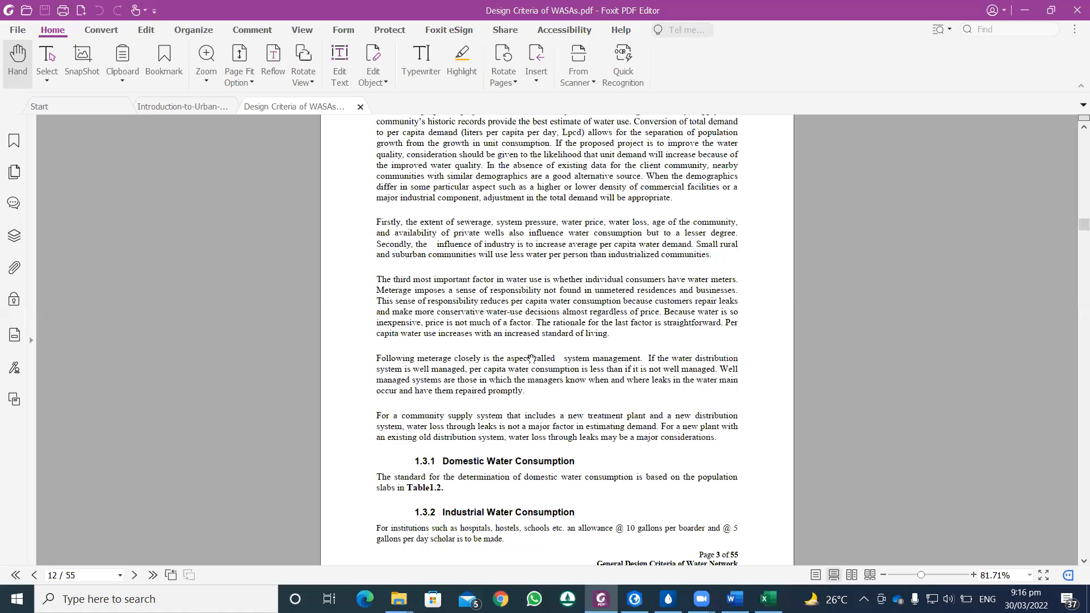
scroll(533, 354, down, 1)
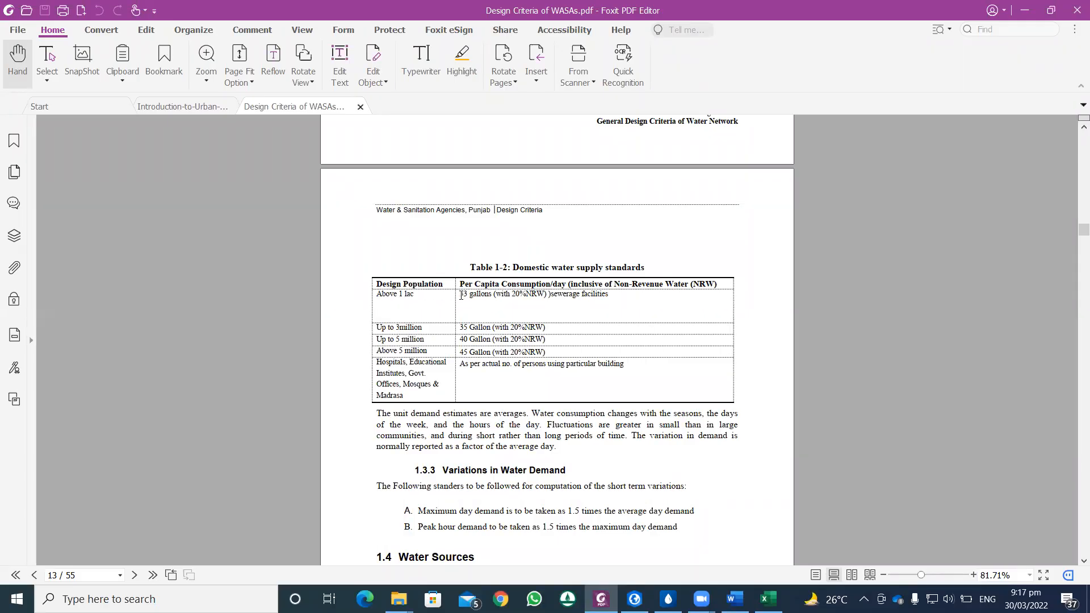
drag(461, 295, 481, 296)
Step: Return to the Demands workbook in Excel and enter the heading Per Capita/day Consumption in H3
click(768, 599)
click(506, 188)
text(Pe)
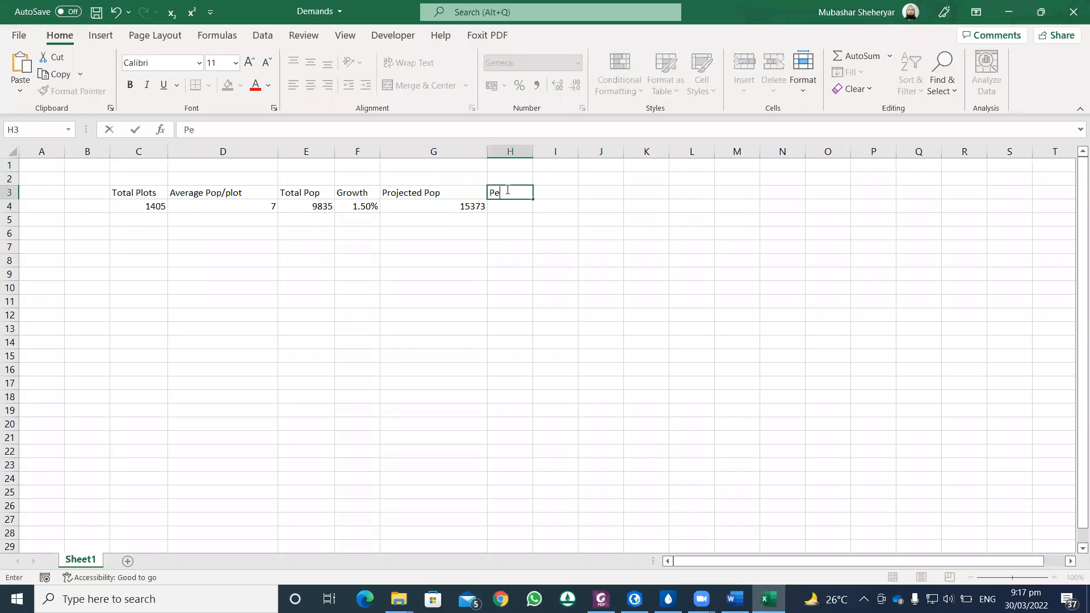
text(r Capita/day Cons)
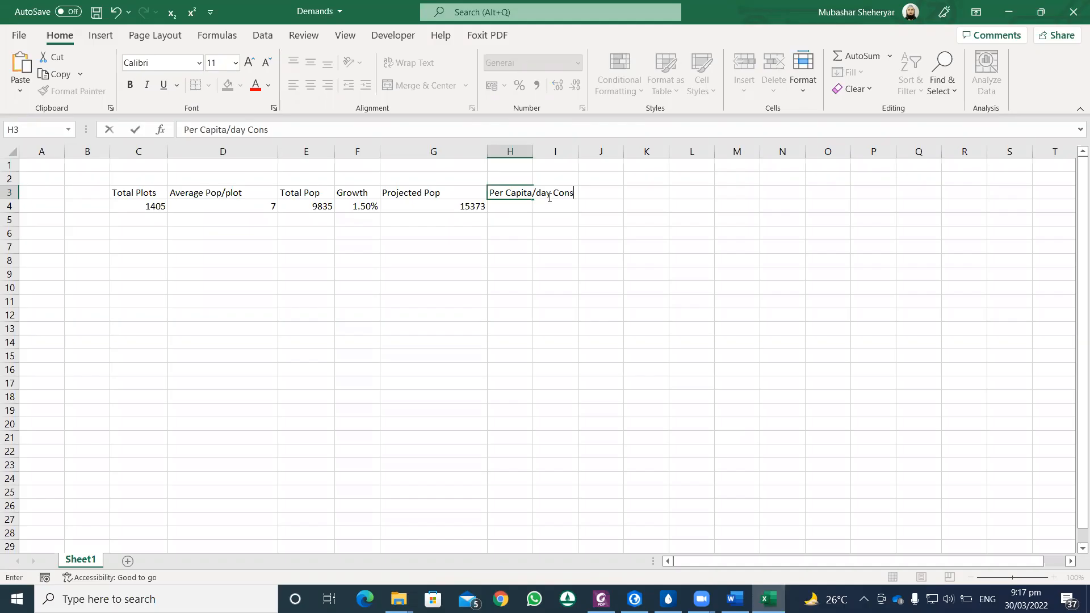
text(umption)
key(Return)
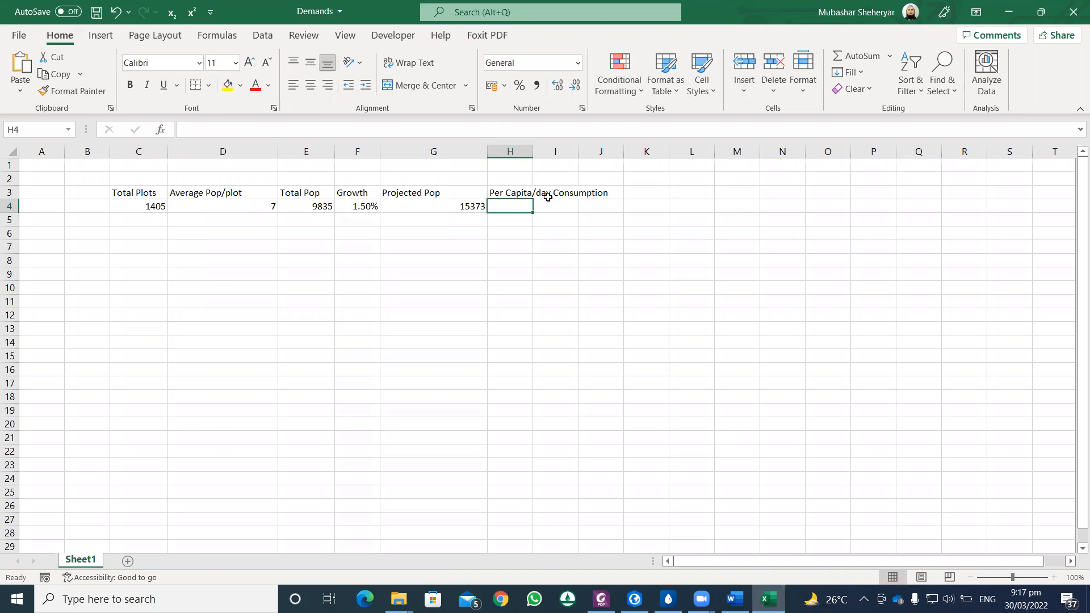
Step: Enter a per capita consumption of 33 in H4 and widen columns H and I to fit the headings
text(33)
drag(531, 151, 615, 154)
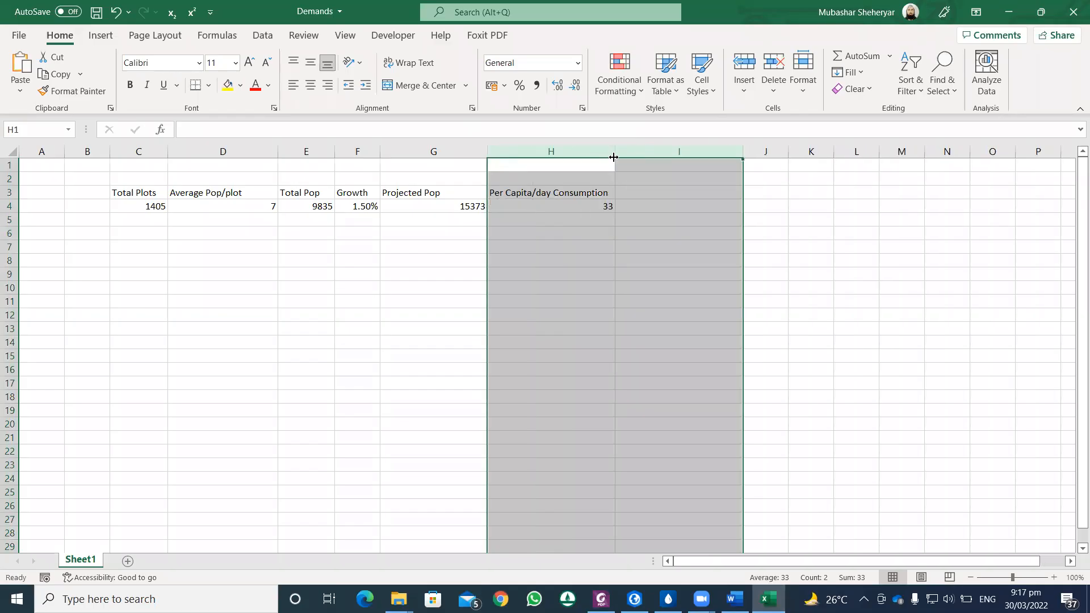
click(638, 192)
click(514, 206)
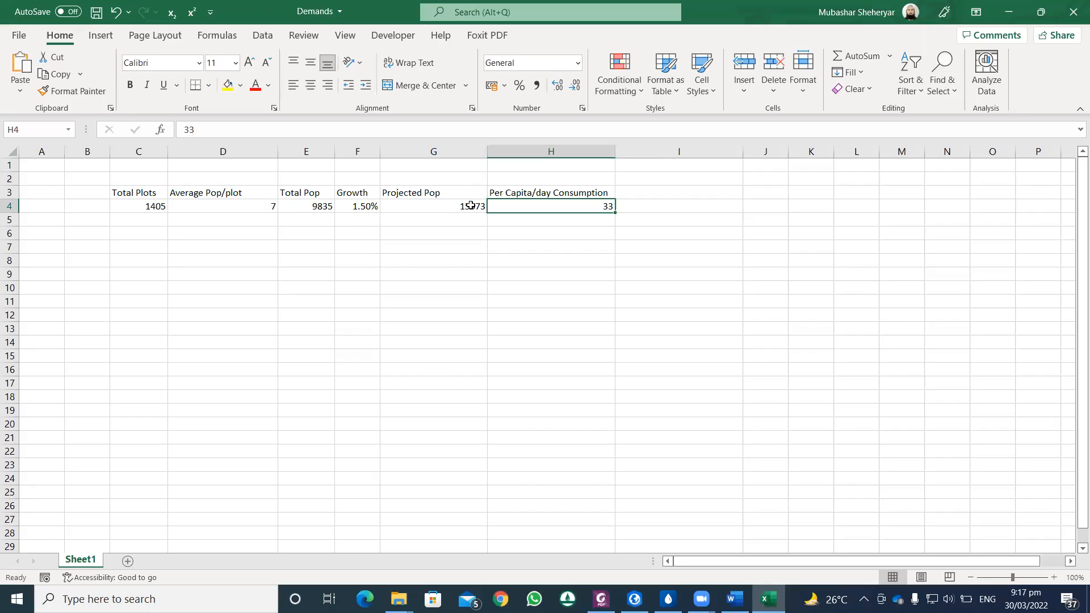
Step: Enter the heading Average Demand in I3
click(665, 205)
click(662, 192)
text(Average D)
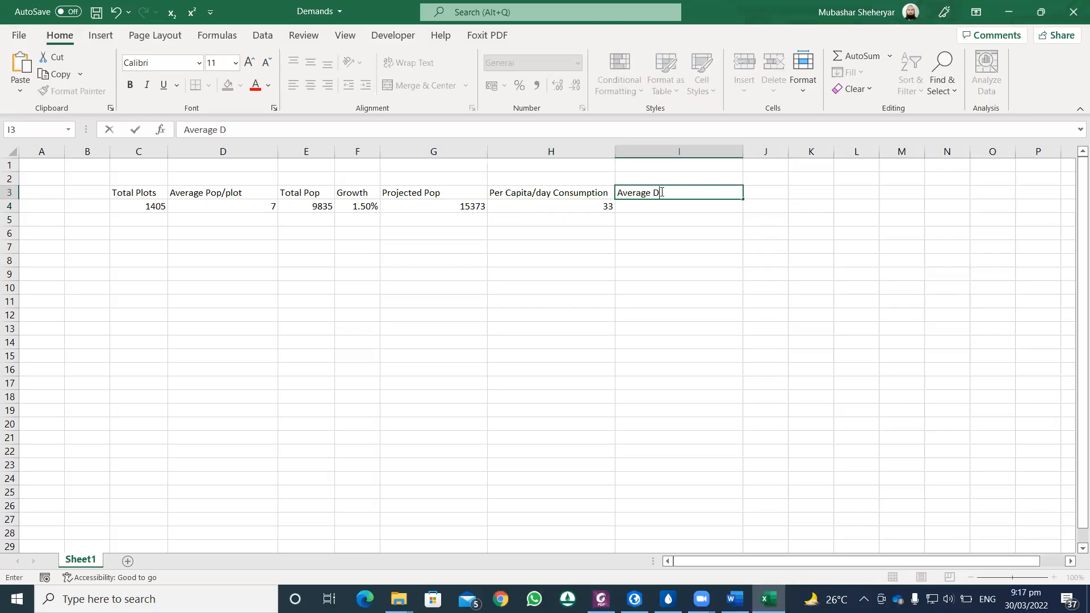
text(emand)
click(661, 204)
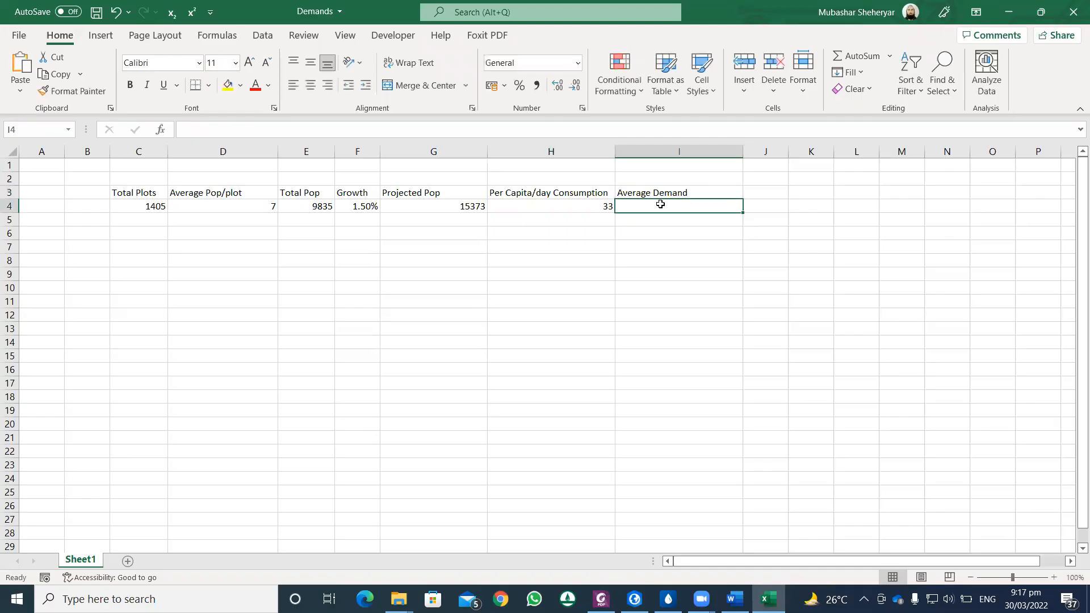
Step: Calculate the average demand in I4 with the formula =G4*H4
text(=)
click(475, 206)
text(*)
click(559, 205)
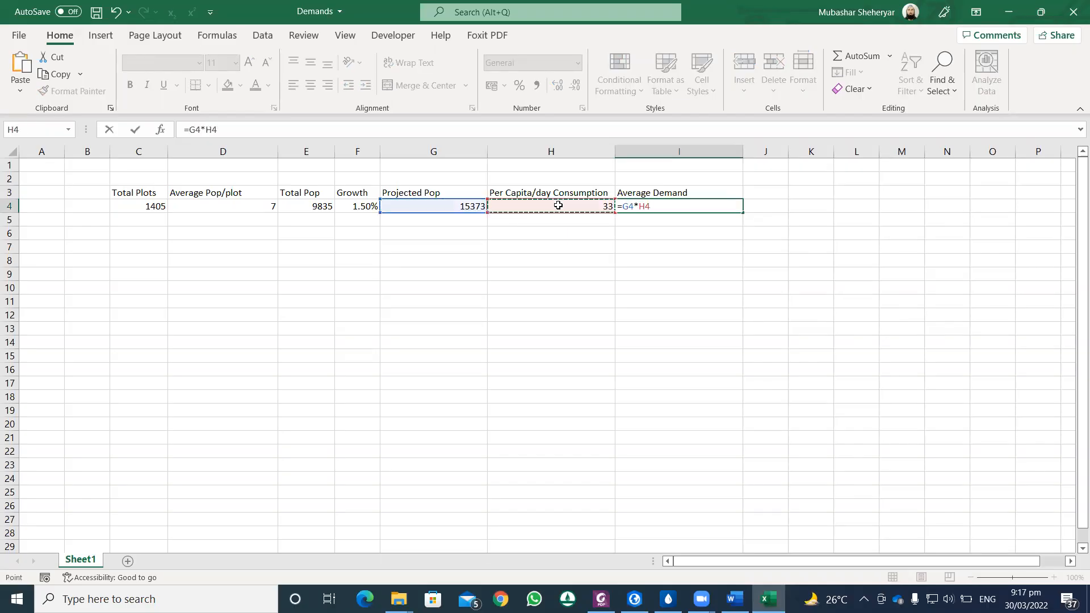
key(Return)
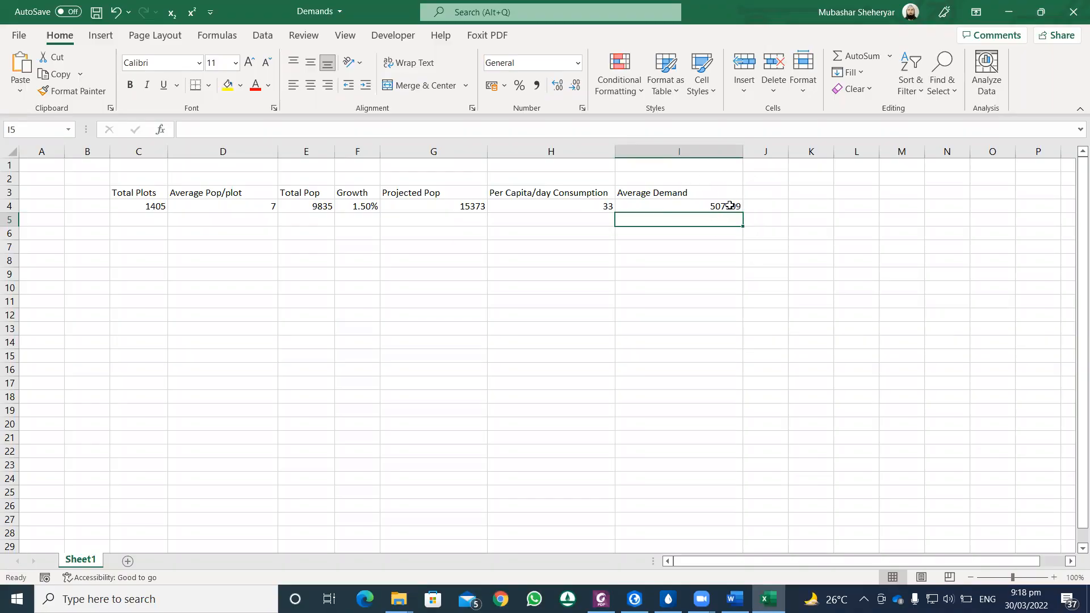
click(720, 206)
click(764, 206)
click(727, 206)
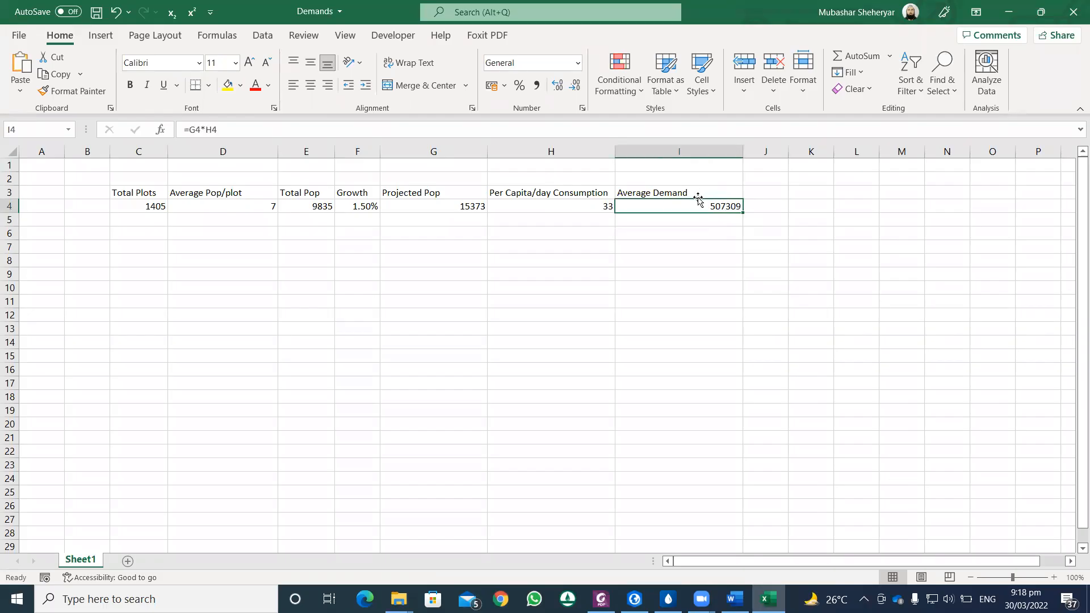
Step: Widen column J slightly and check the maximum day demand standard in section 1.3.3 of the Design Criteria PDF in Foxit PDF Editor
click(766, 197)
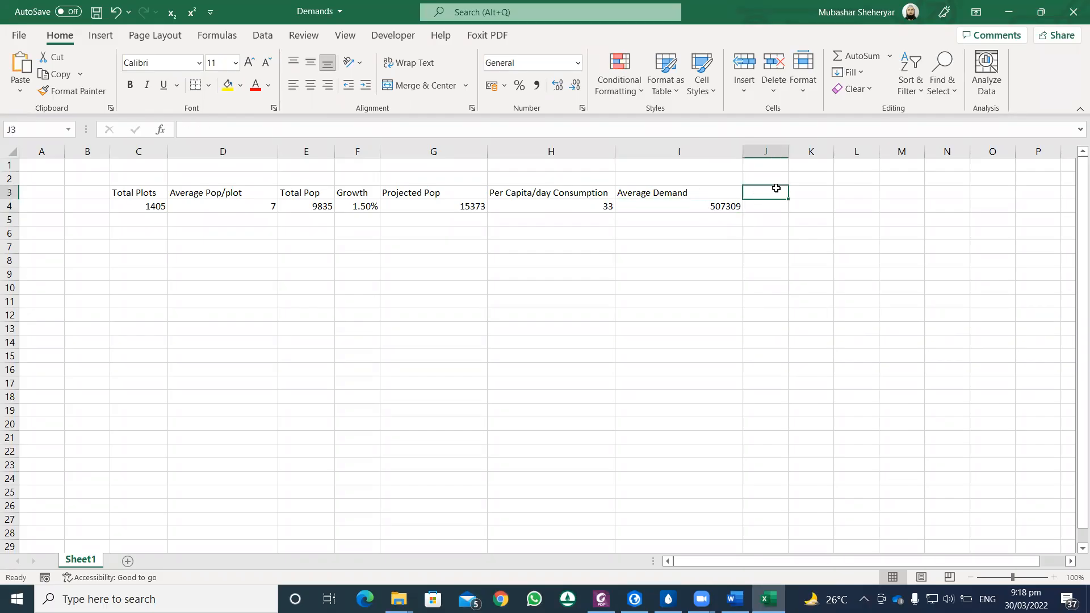
drag(788, 152, 813, 166)
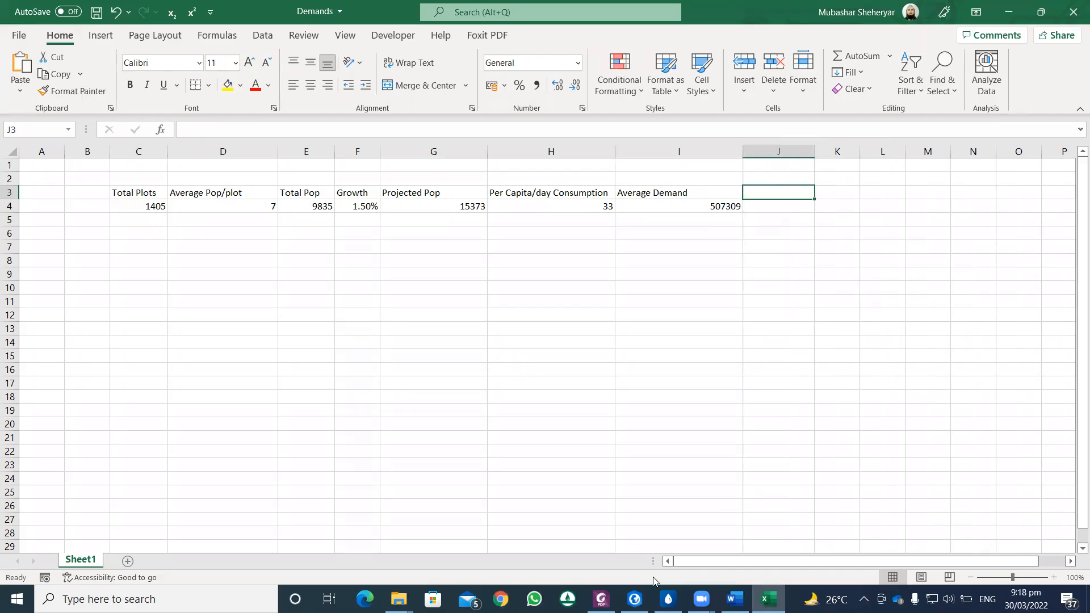
click(602, 599)
scroll(602, 396, down, 3)
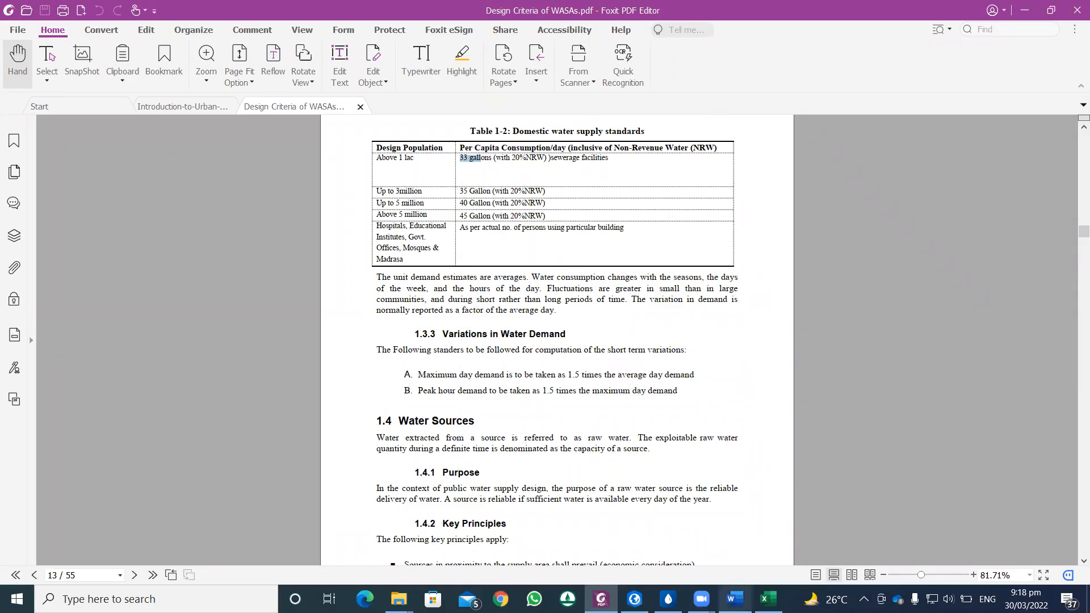
click(735, 599)
Step: Back in the Excel workbook, enter the heading Max day in J3 and calculate it in J4 with the formula =I4*1.5
click(768, 599)
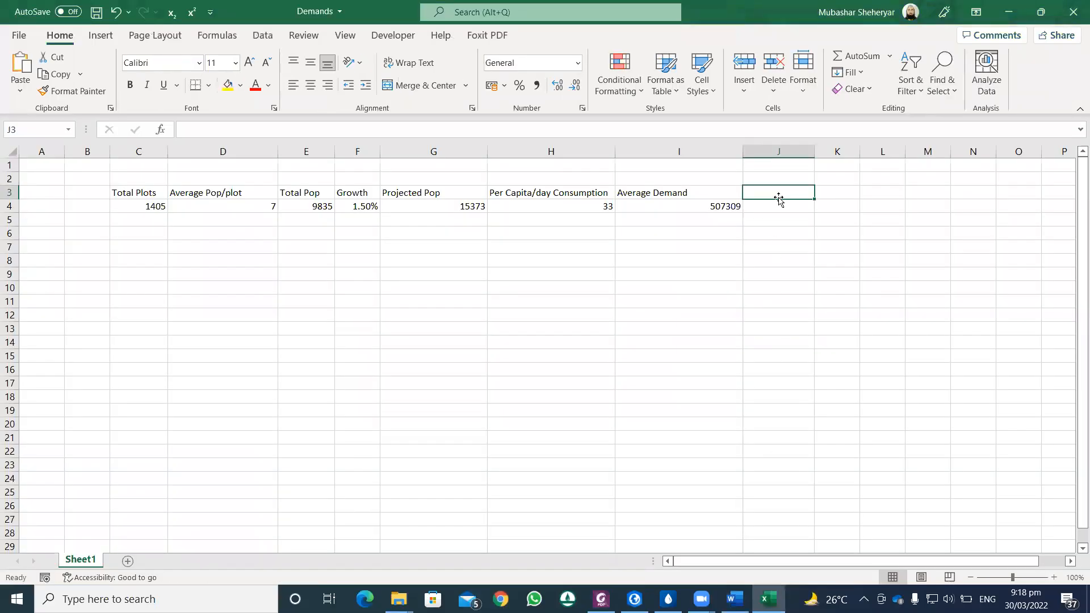
text(Max d)
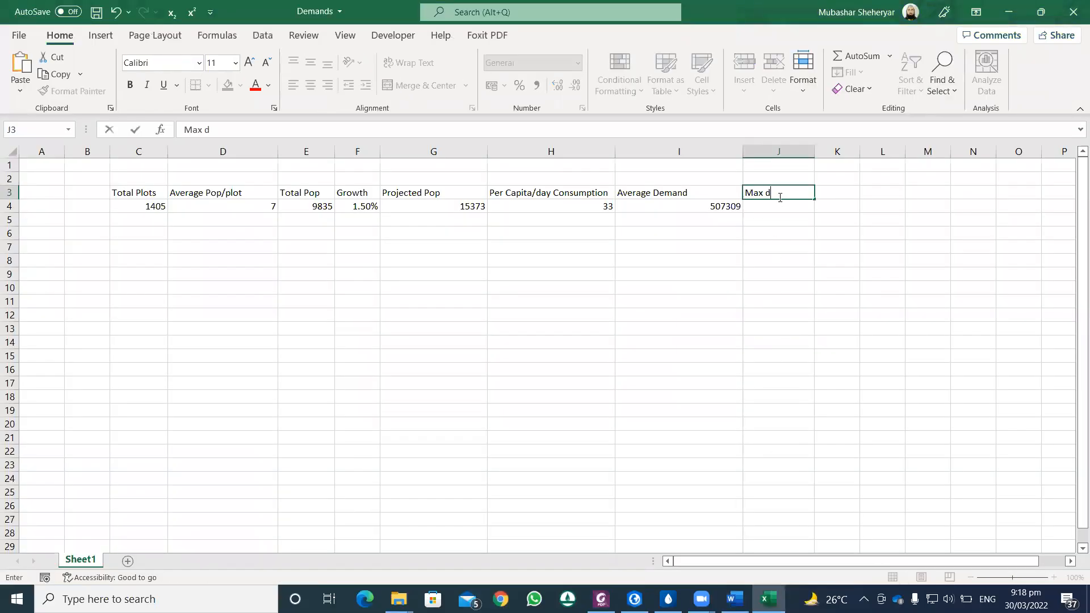
key(Return)
text(=)
click(717, 206)
text(*)
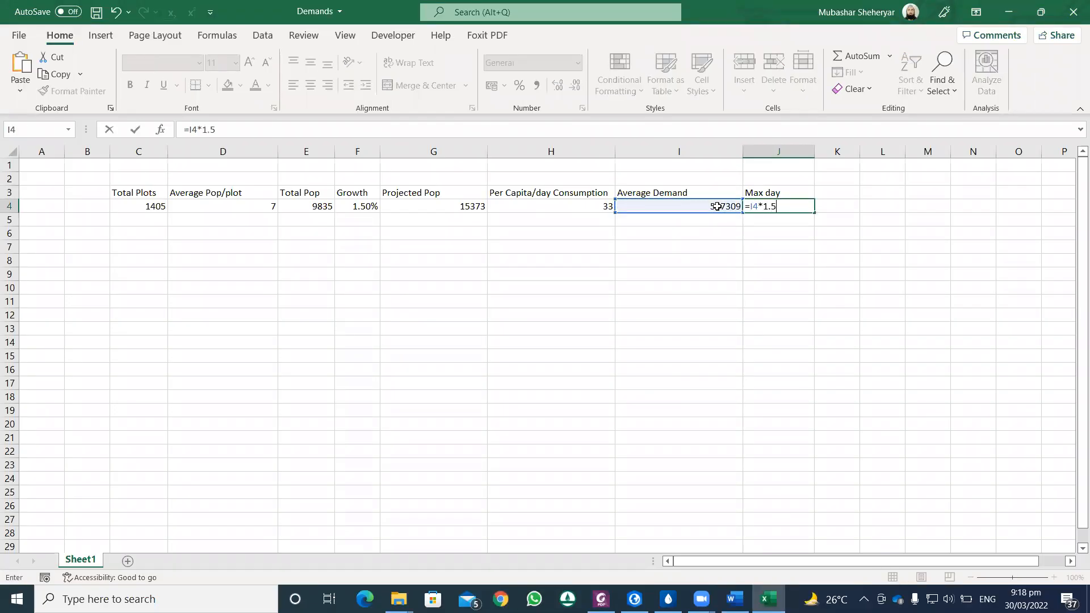
text(1.5)
key(Return)
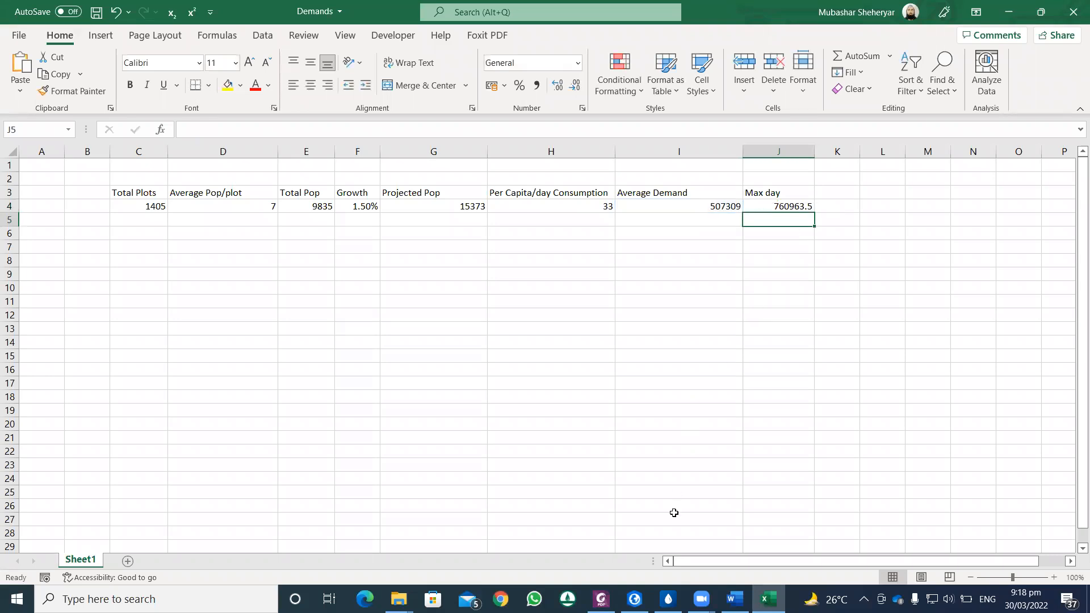
Step: Check the peak hour demand standard in the Foxit PDF, return to Excel and enter the heading Max Hour in K3
click(601, 599)
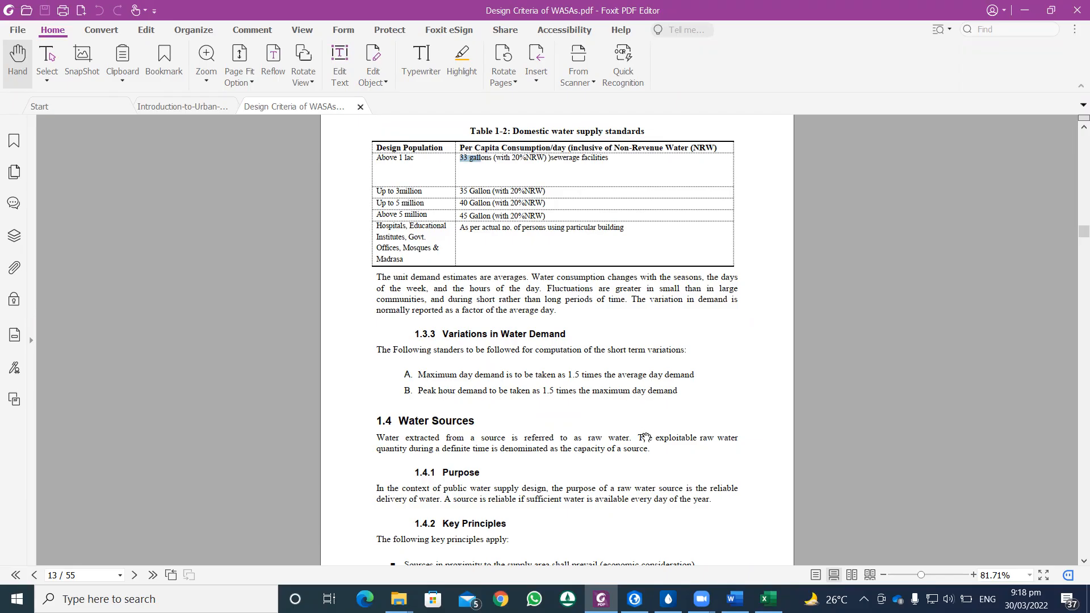
click(769, 599)
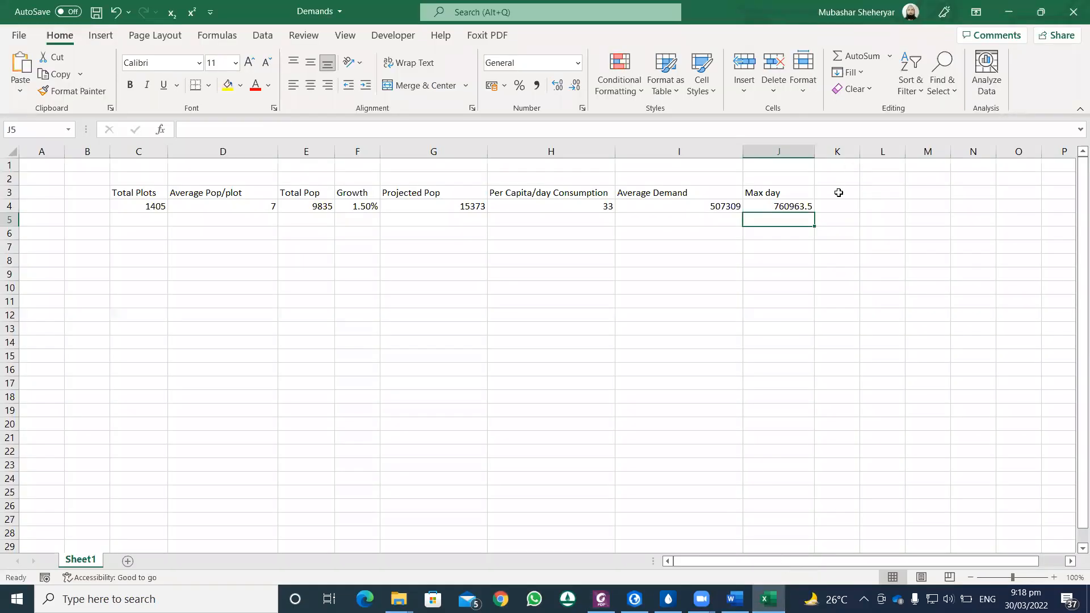
click(838, 192)
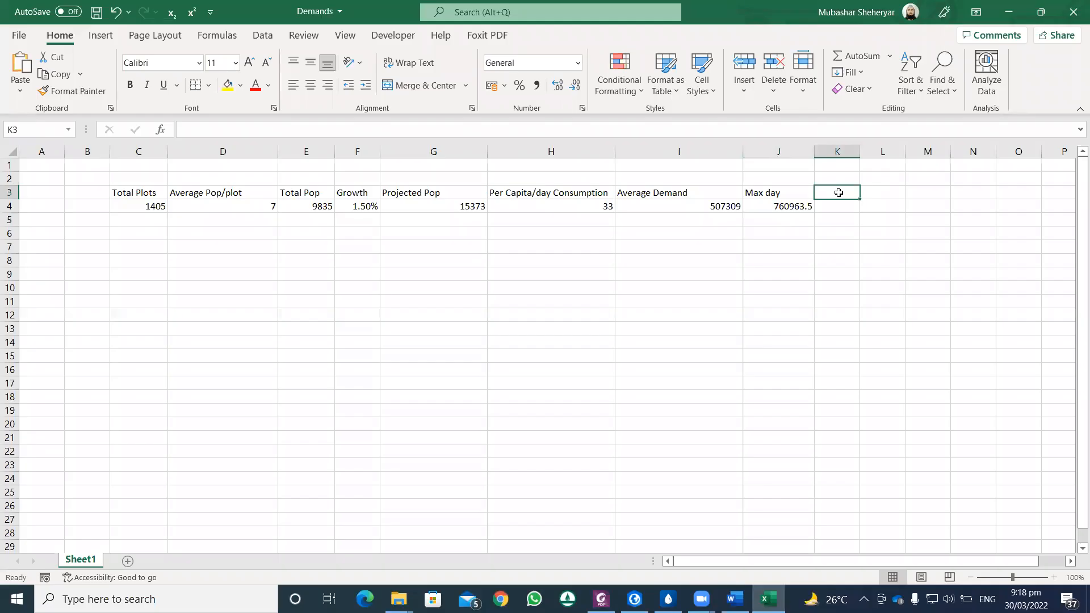
text(Max)
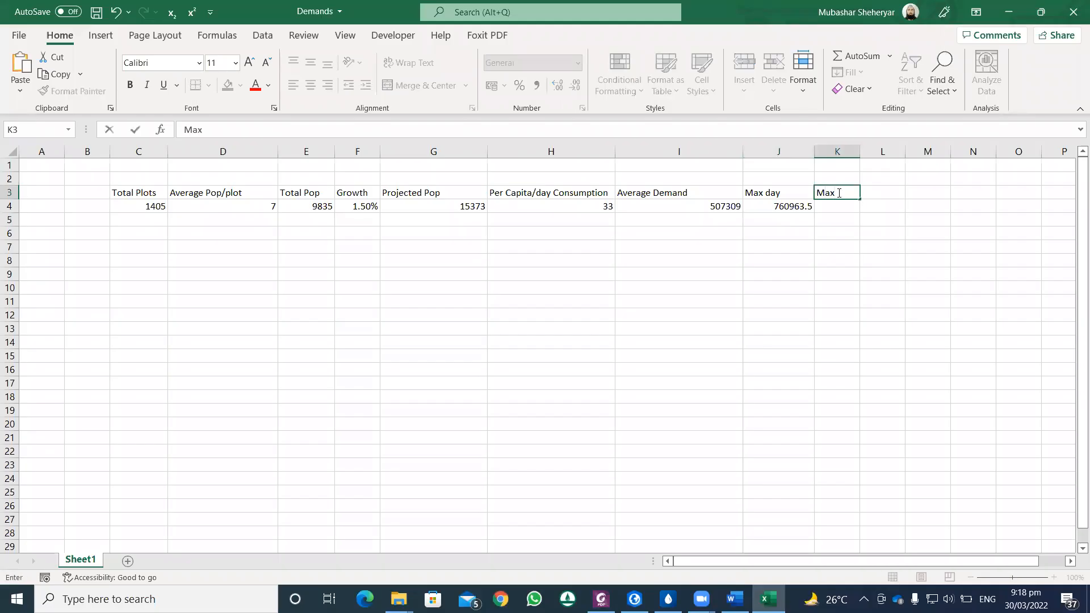
text( Hour)
click(839, 206)
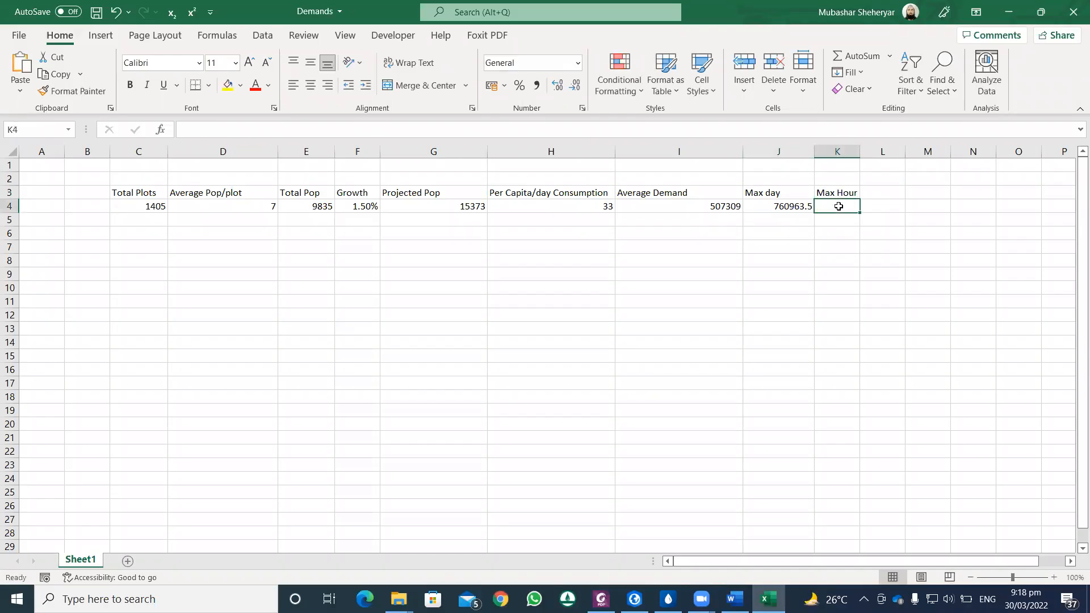
Step: Calculate the maximum hour demand in K4 with the formula =1.5*J4
text(=1.)
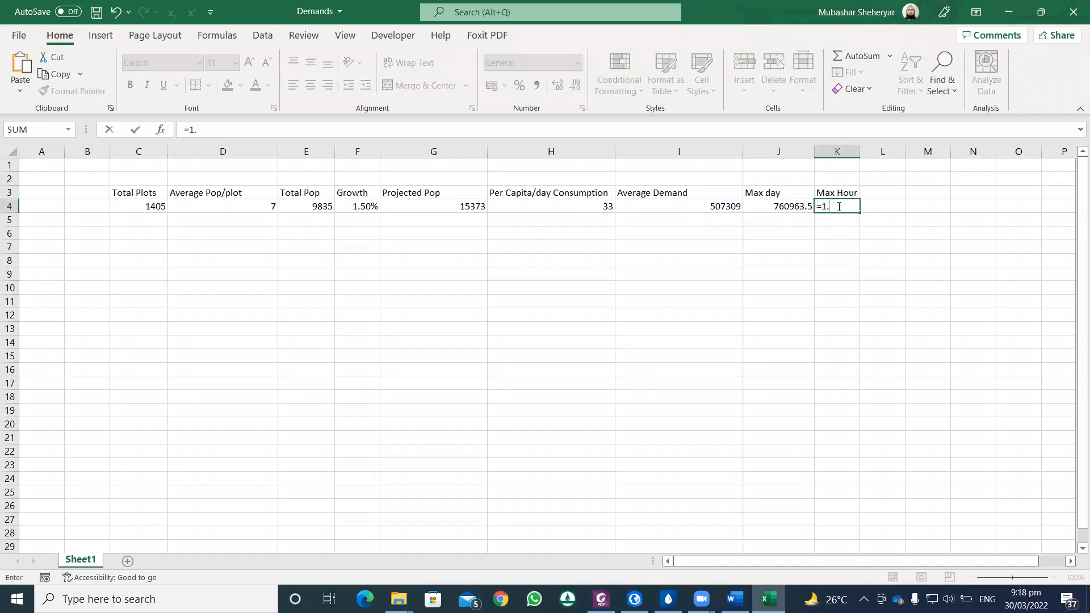
text(5*)
click(806, 208)
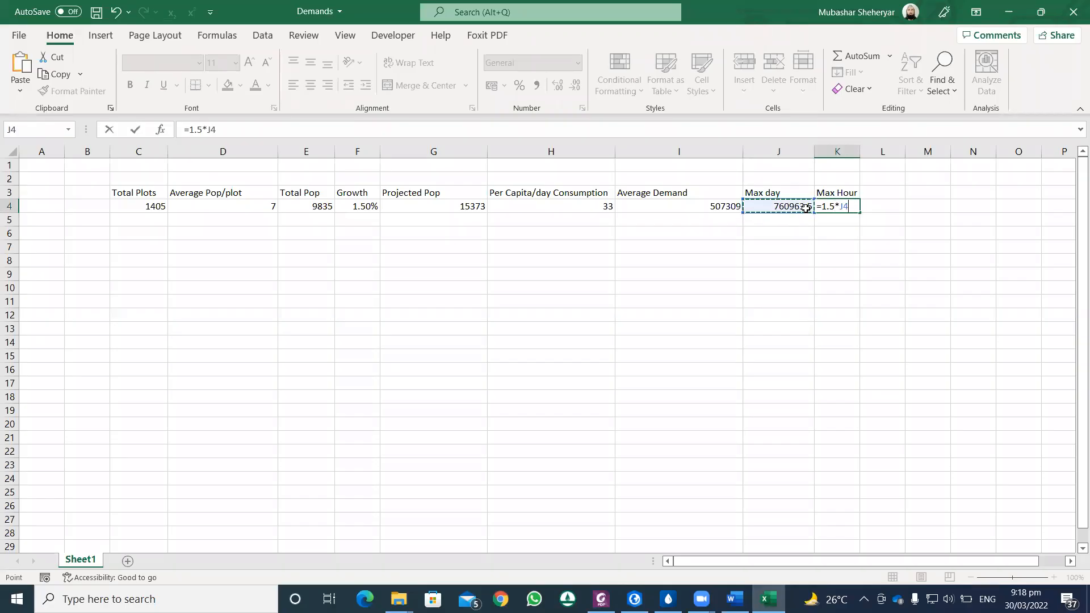
key(Return)
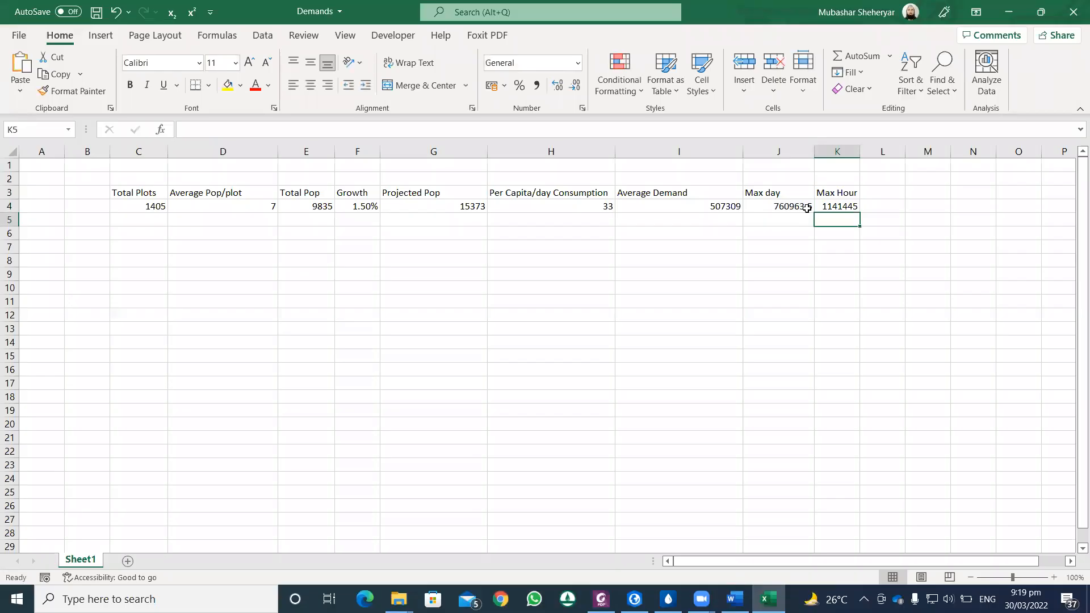
Step: Widen columns K and J to show the full demand values and save the workbook
drag(861, 152, 895, 156)
drag(814, 152, 822, 153)
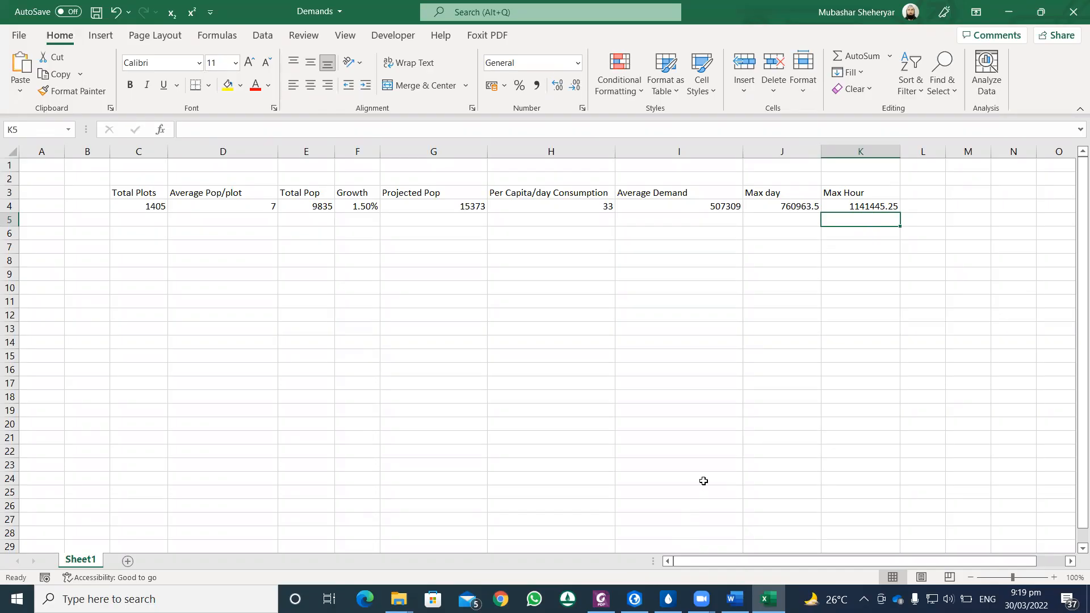
click(96, 11)
Step: Switch to the Ghazi Coat project in ArcGIS Pro and expand its Ghazi Coat project folder in the Catalog
mouse_move(635, 599)
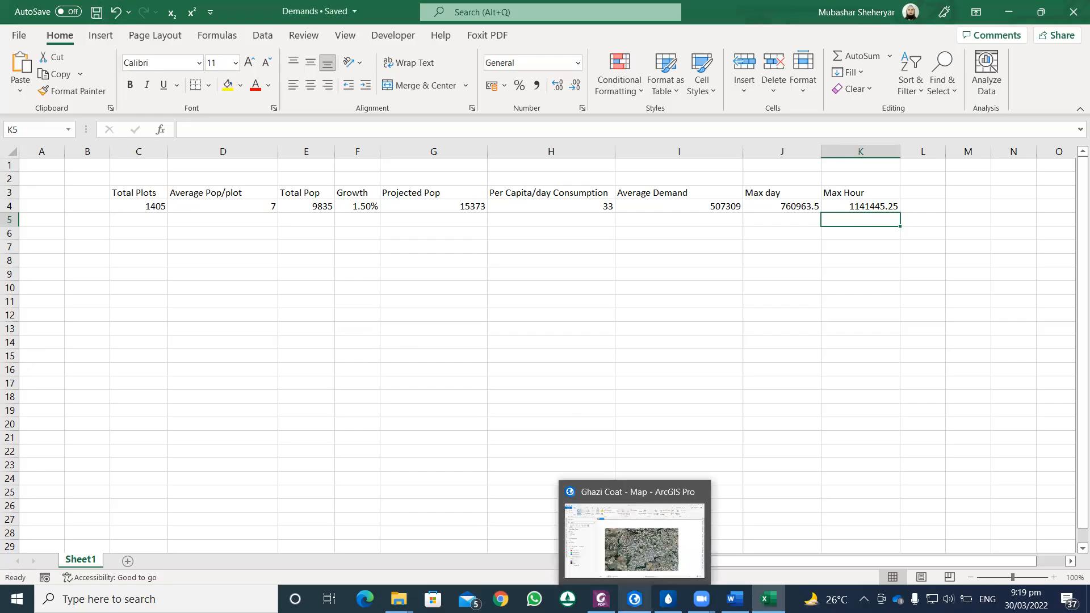
click(628, 534)
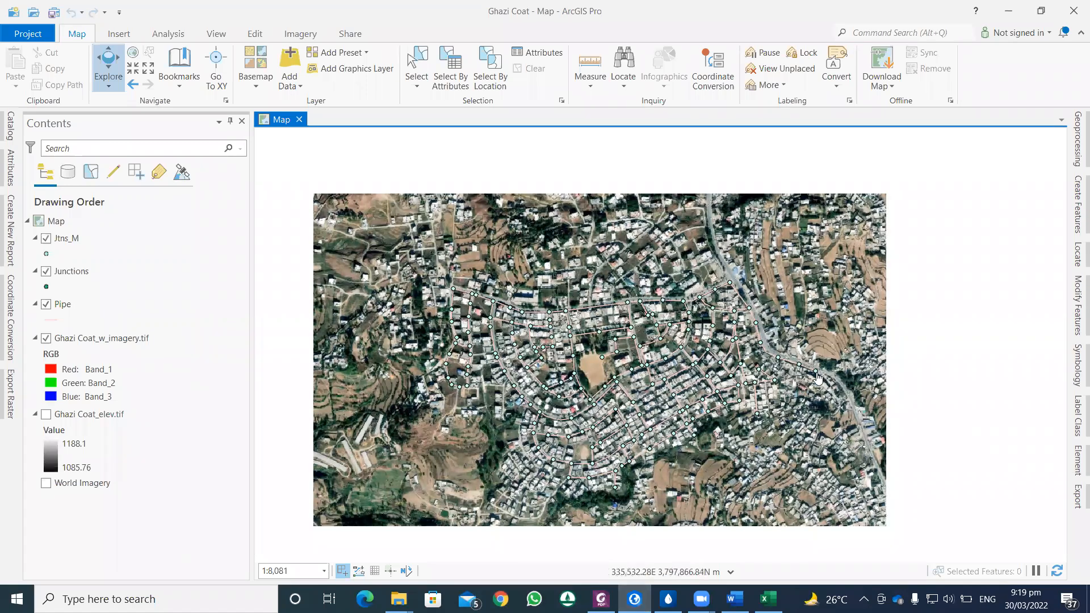
drag(771, 414, 745, 329)
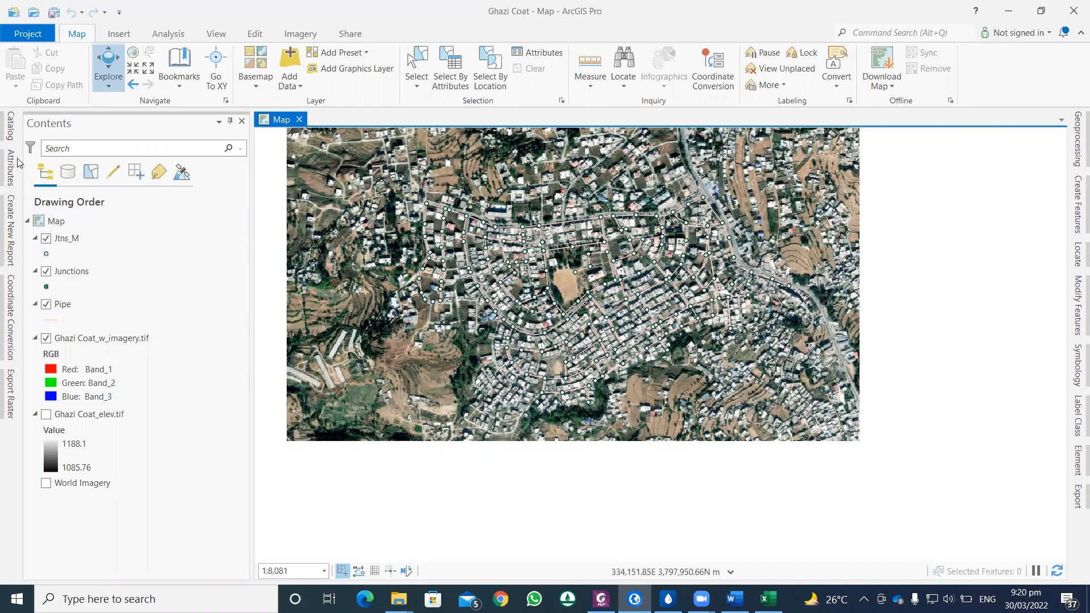
click(9, 126)
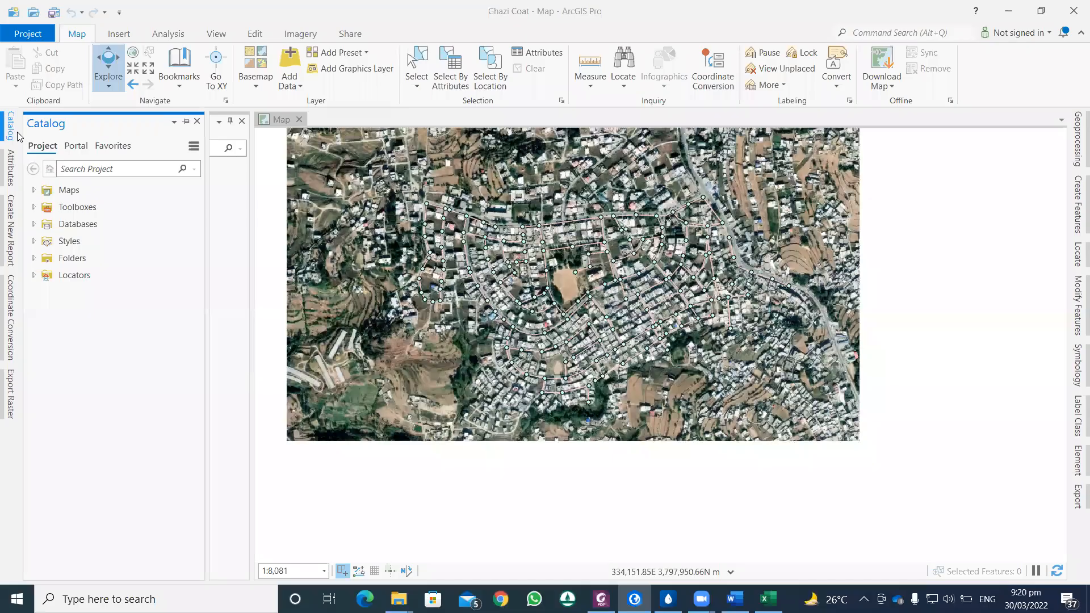
click(34, 258)
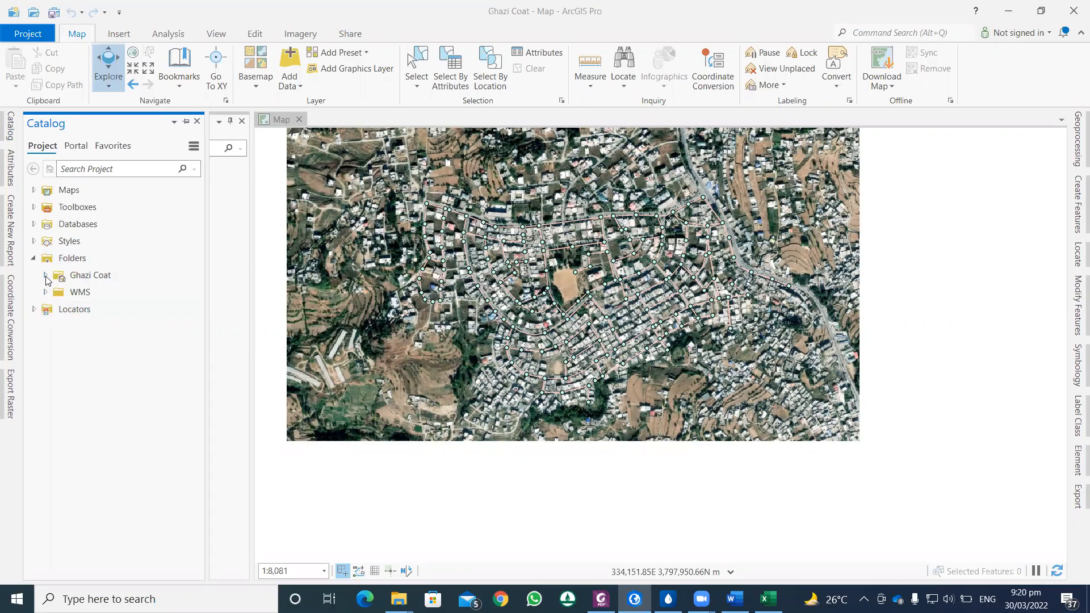
click(45, 276)
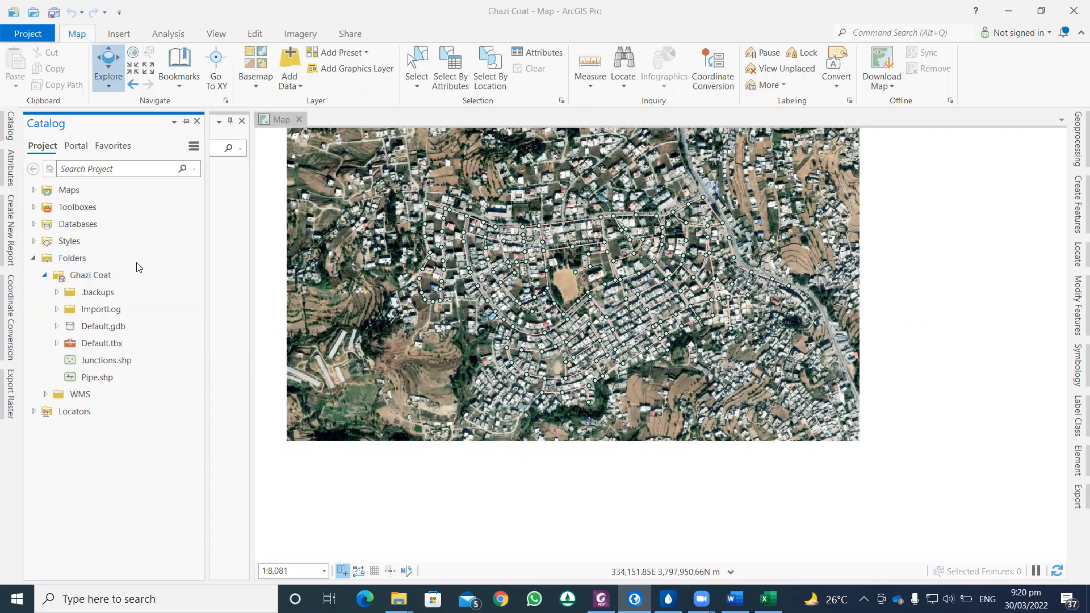
Step: Create a polygon shapefile named Coverage Area in the Ghazi Coat folder, using the current map's WGS_1984_UTM_Zone_43N coordinate system
key(alt+Tab)
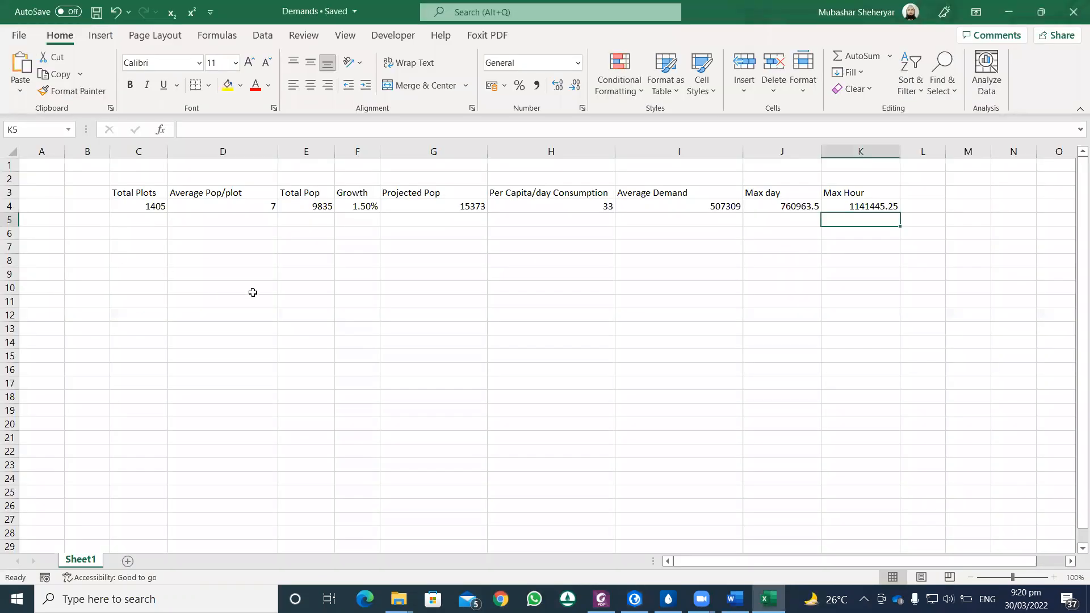
click(635, 599)
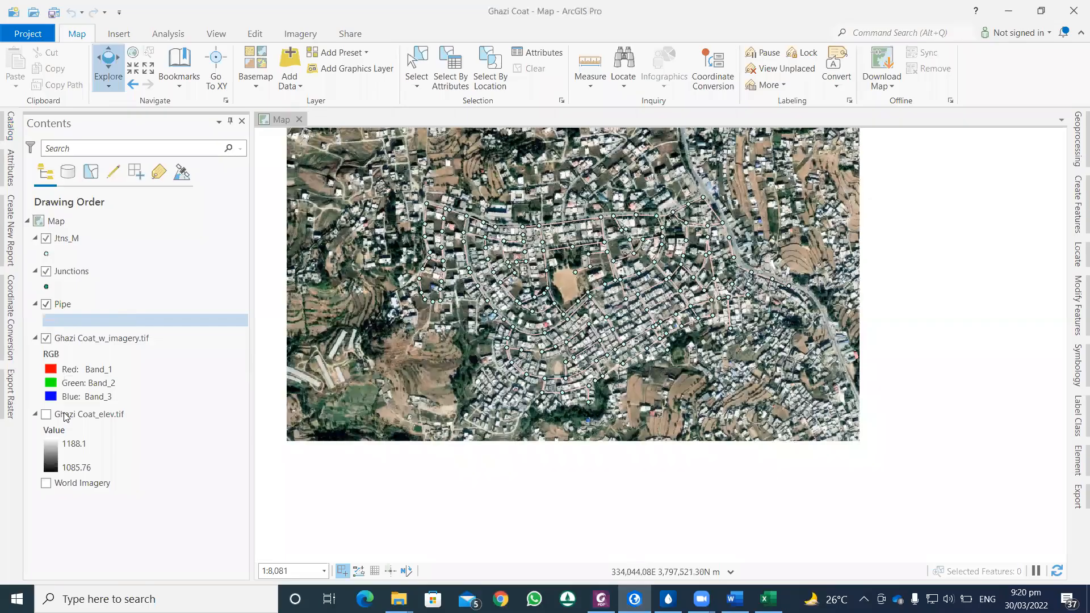
click(12, 127)
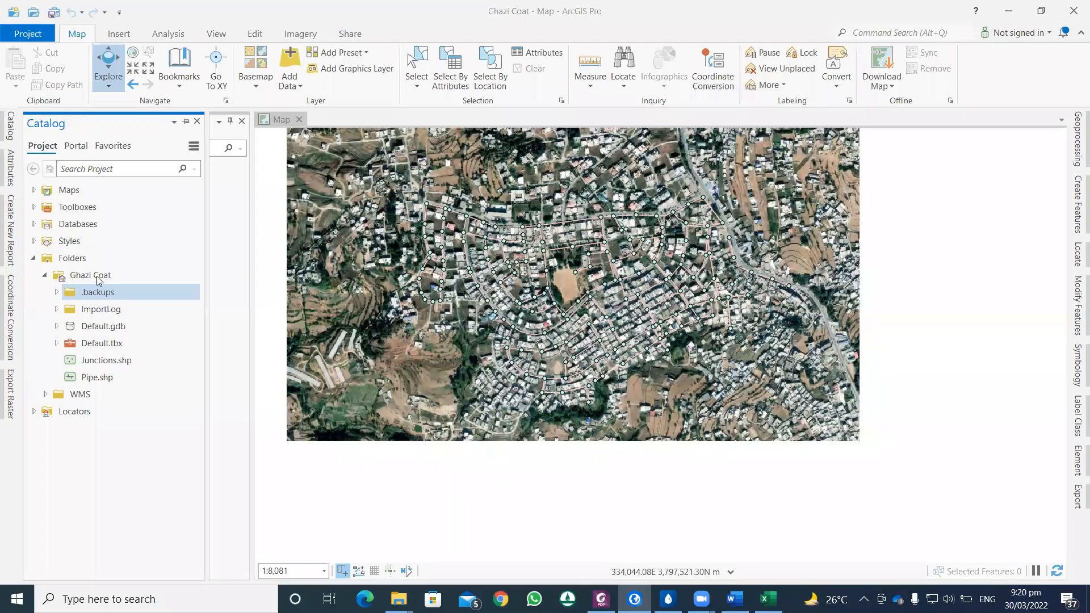
right_click(99, 281)
mouse_move(161, 294)
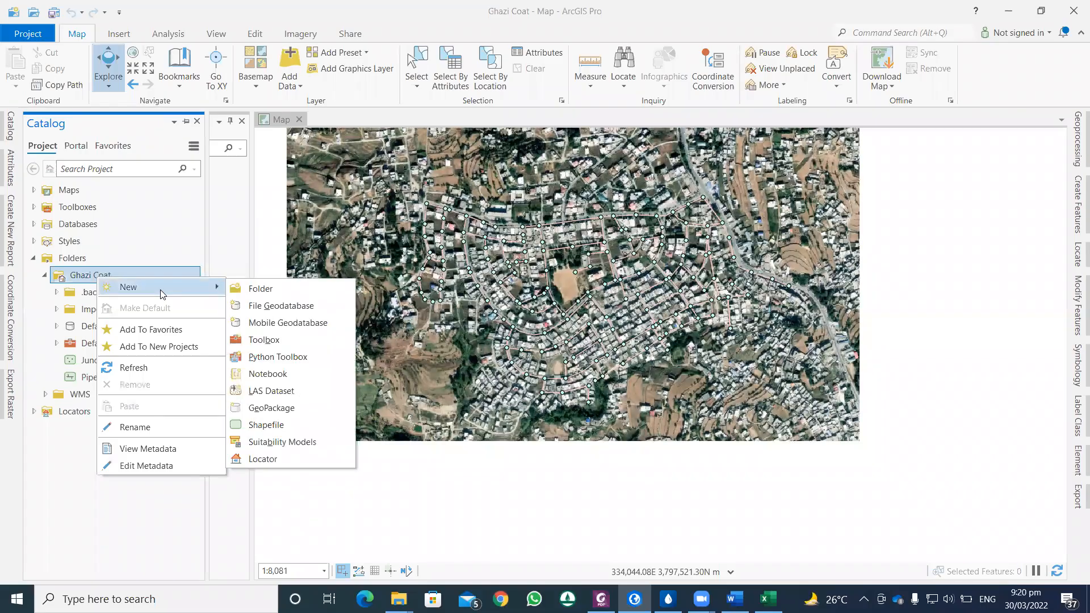
click(286, 425)
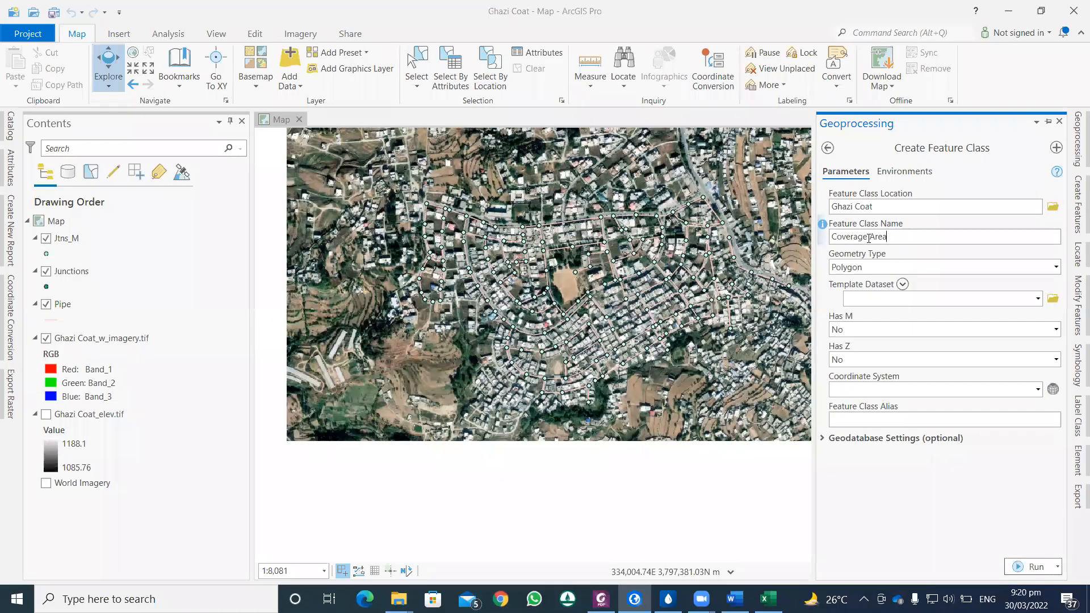
click(1039, 391)
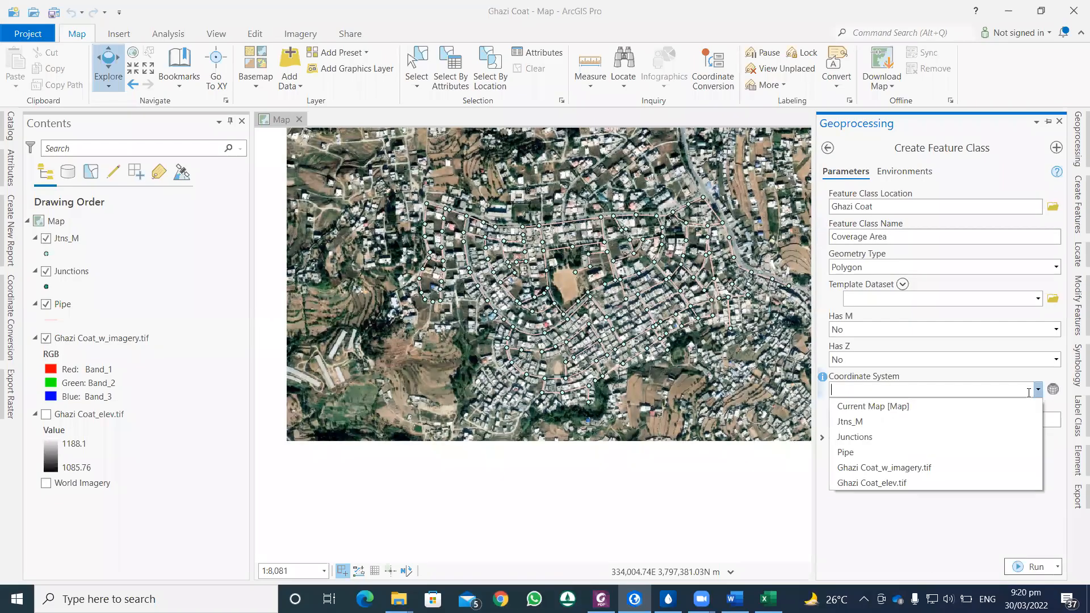
click(888, 407)
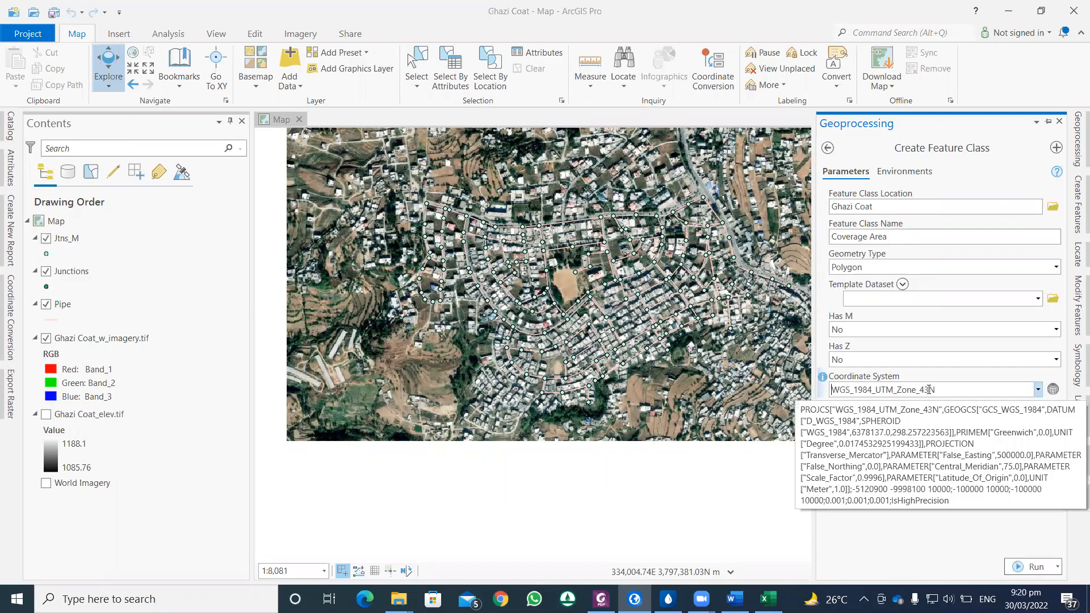
click(1036, 567)
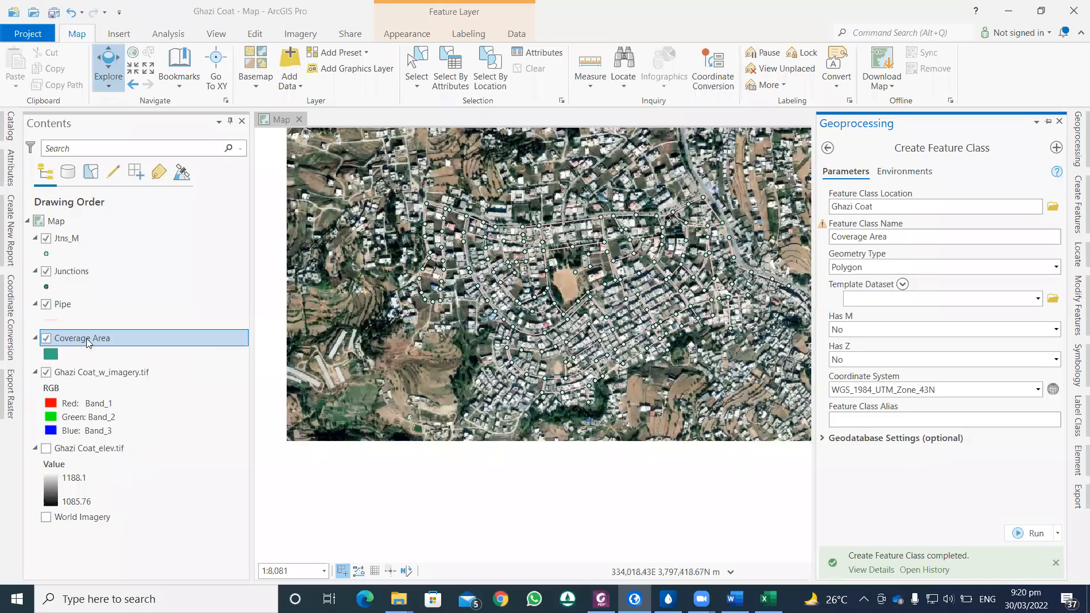
Step: Begin a new Coverage Area polygon and trace its western edge just outside the westernmost pipes up to the network's northwest corner
click(255, 35)
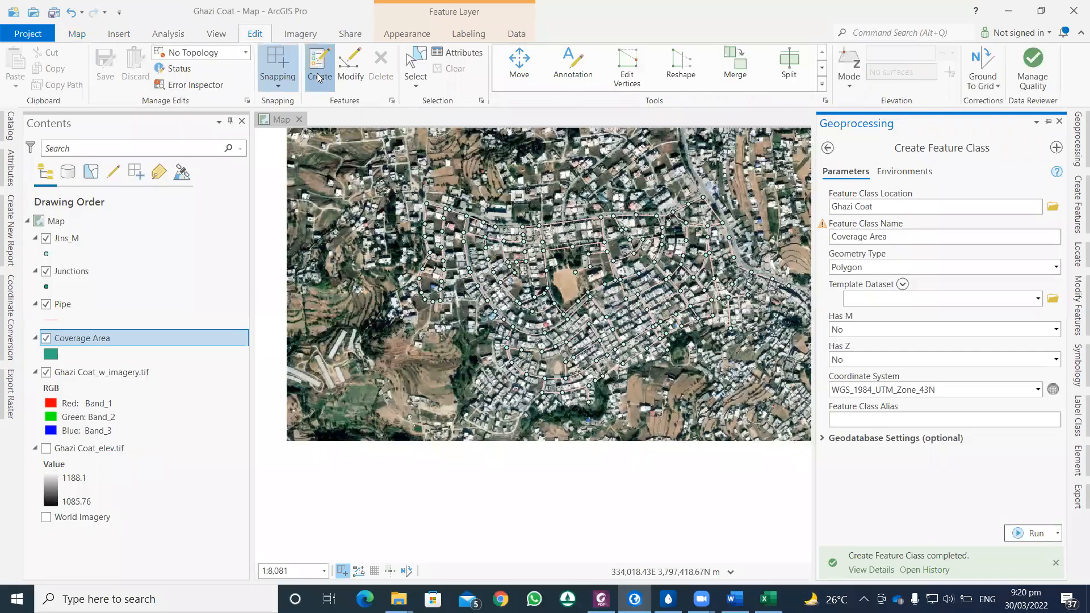
click(318, 74)
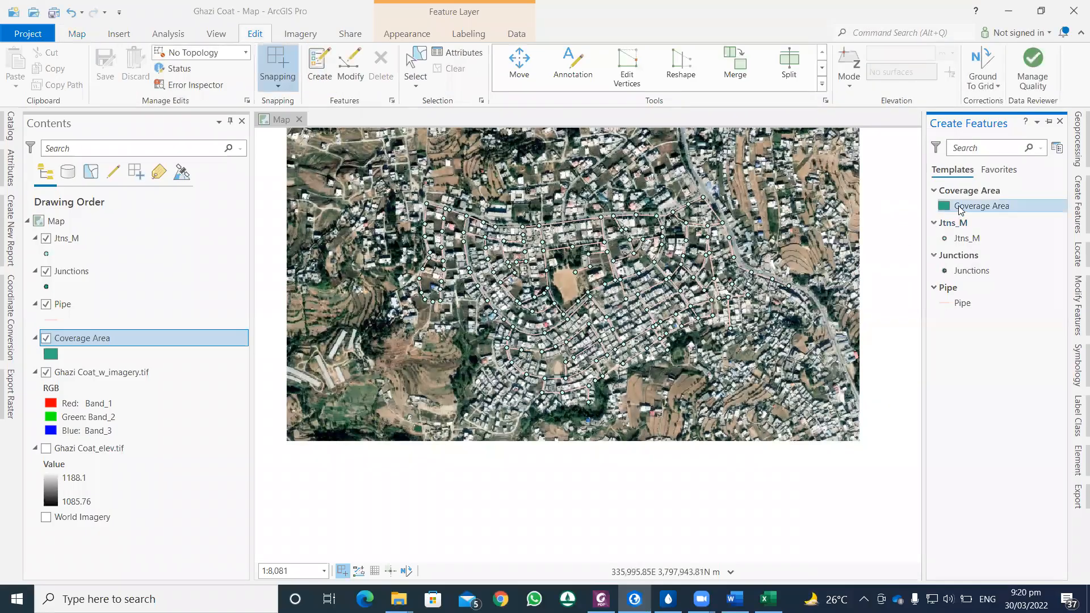
click(960, 207)
click(950, 234)
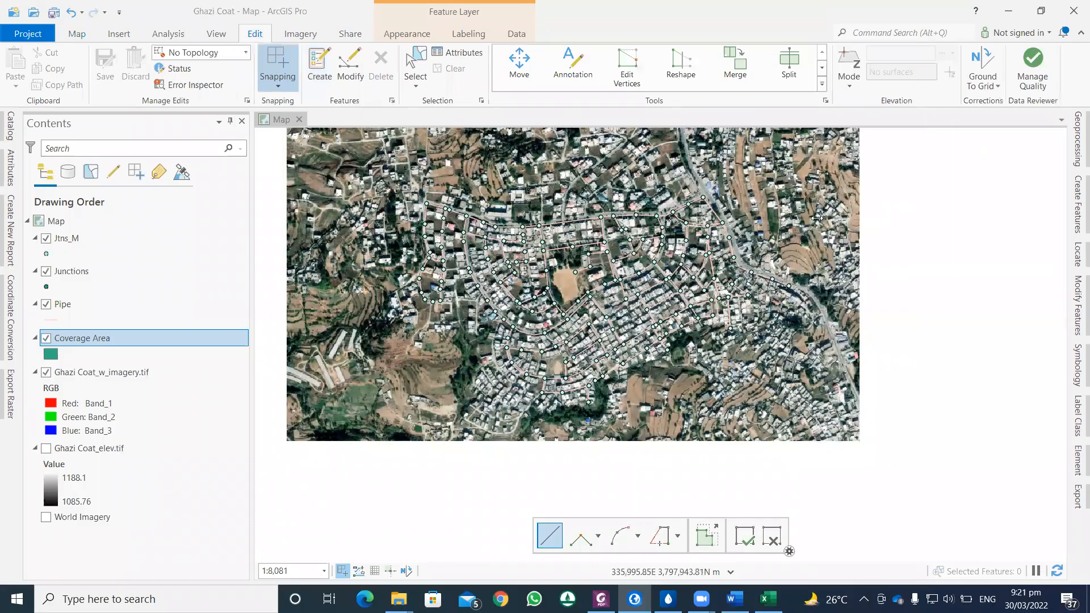
click(419, 261)
click(418, 219)
click(421, 195)
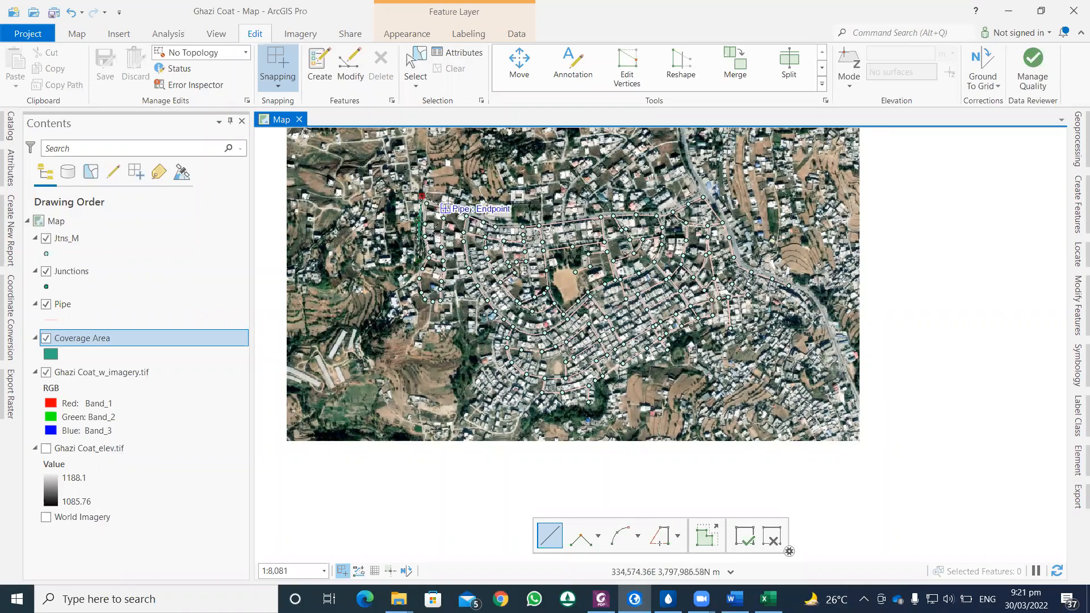
Step: Trace the polygon's northern boundary eastward just outside the top row of pipes and junctions to the main road
scroll(447, 204, up, 3)
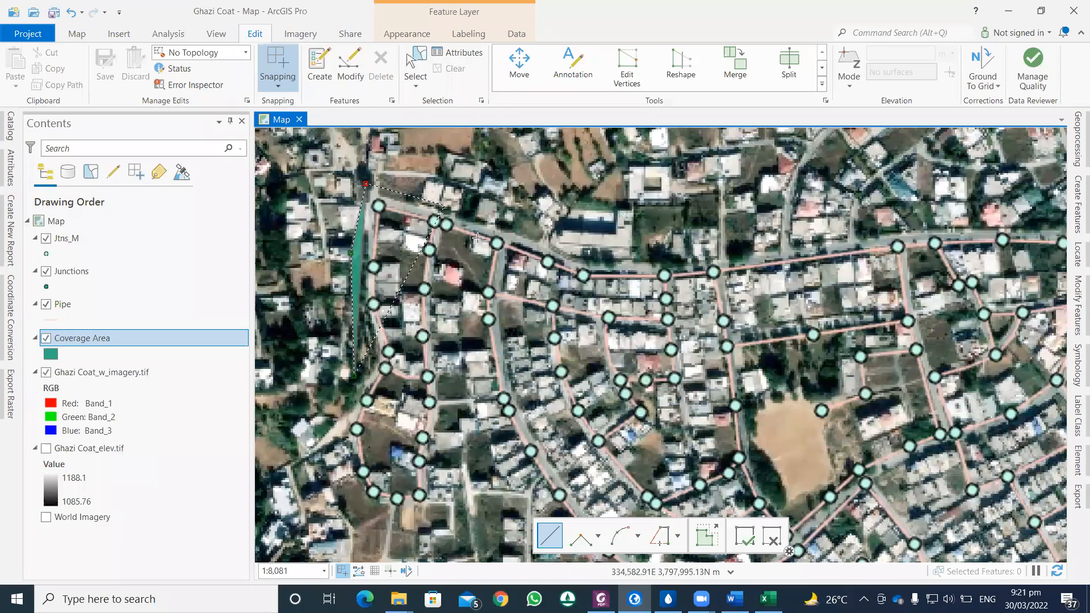
scroll(493, 239, down, 2)
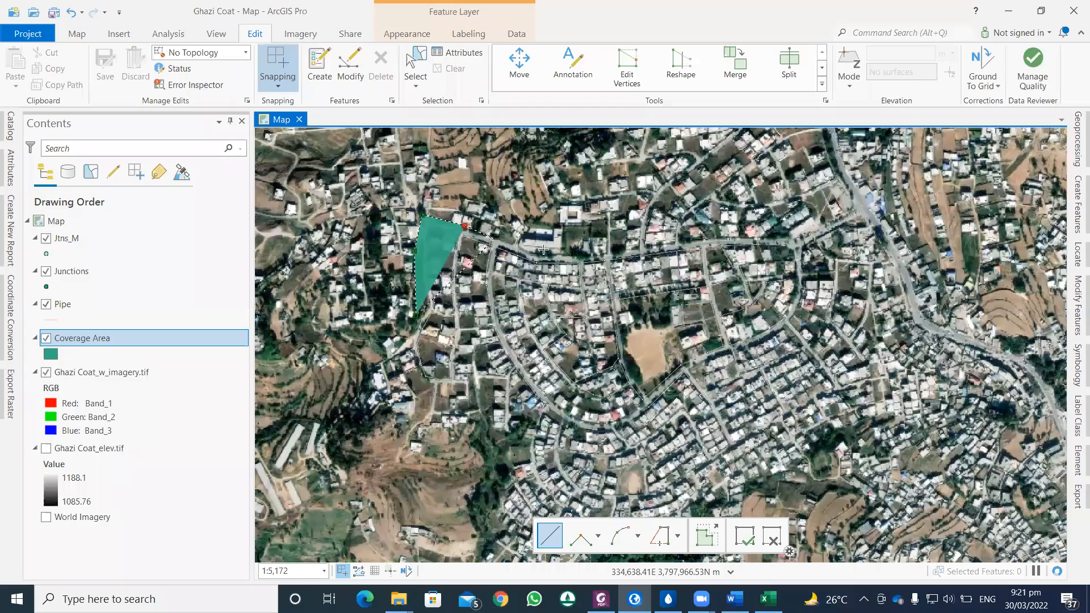
click(495, 239)
click(543, 250)
click(628, 248)
click(718, 236)
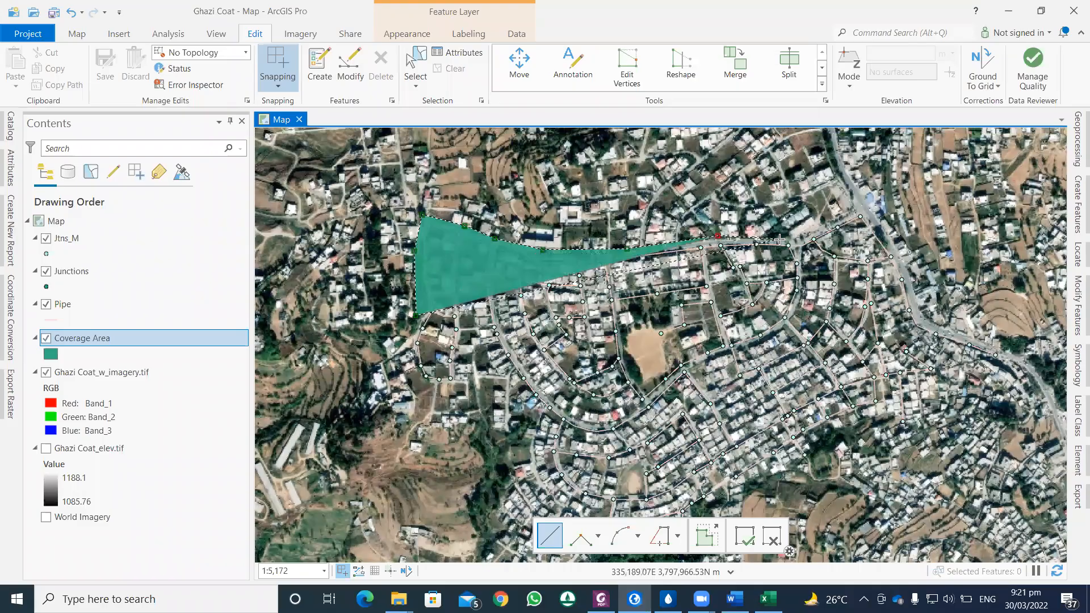
click(824, 221)
click(858, 209)
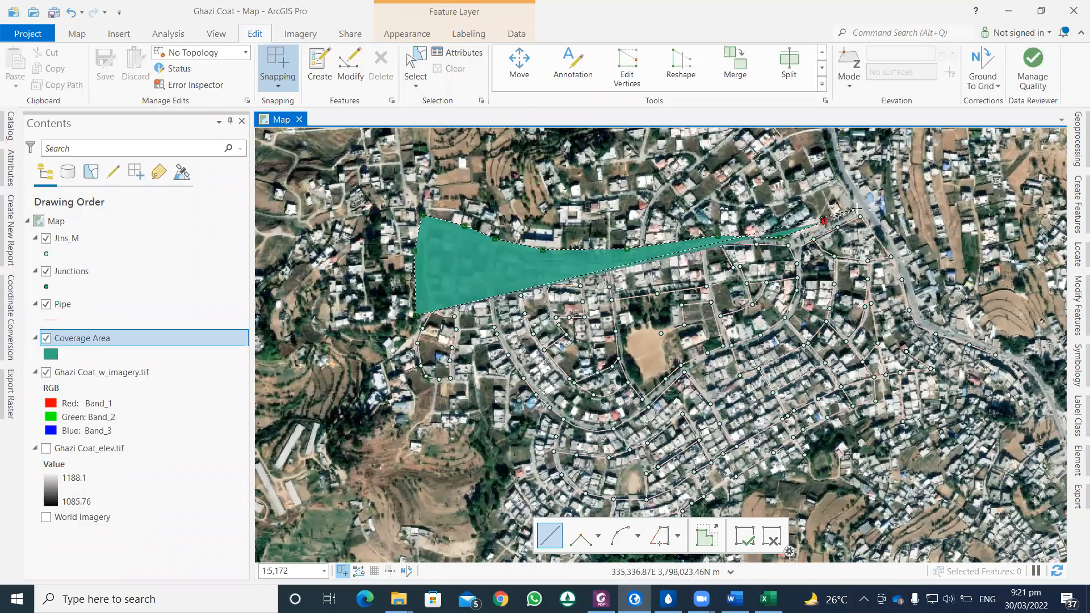
click(866, 213)
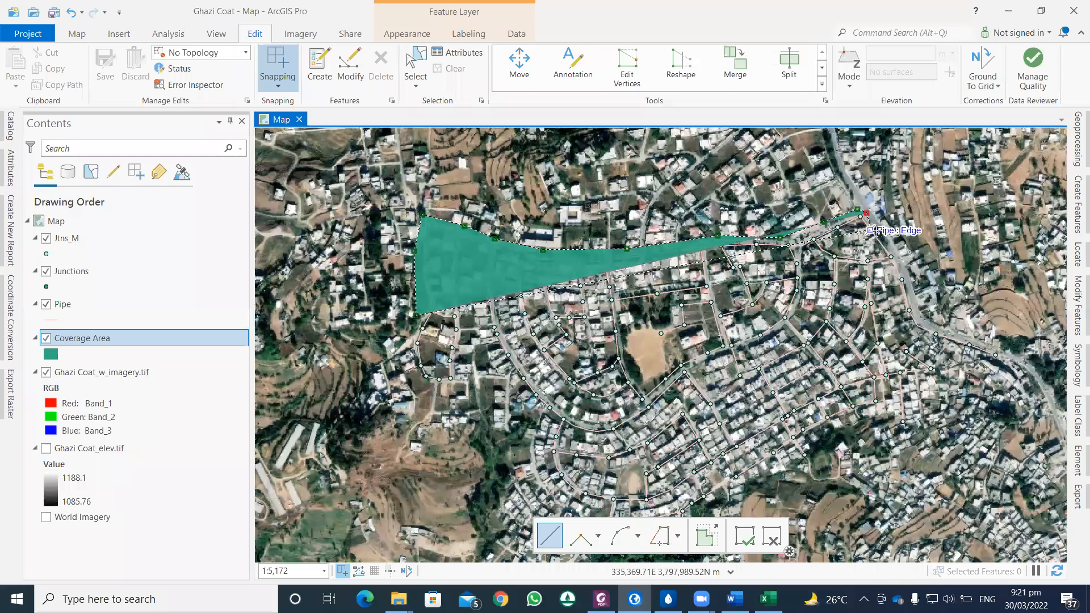
Step: Continue the polygon's eastern boundary southward along the main road, outside the roadside pipe, to the road's bend
click(872, 238)
scroll(873, 239, up, 4)
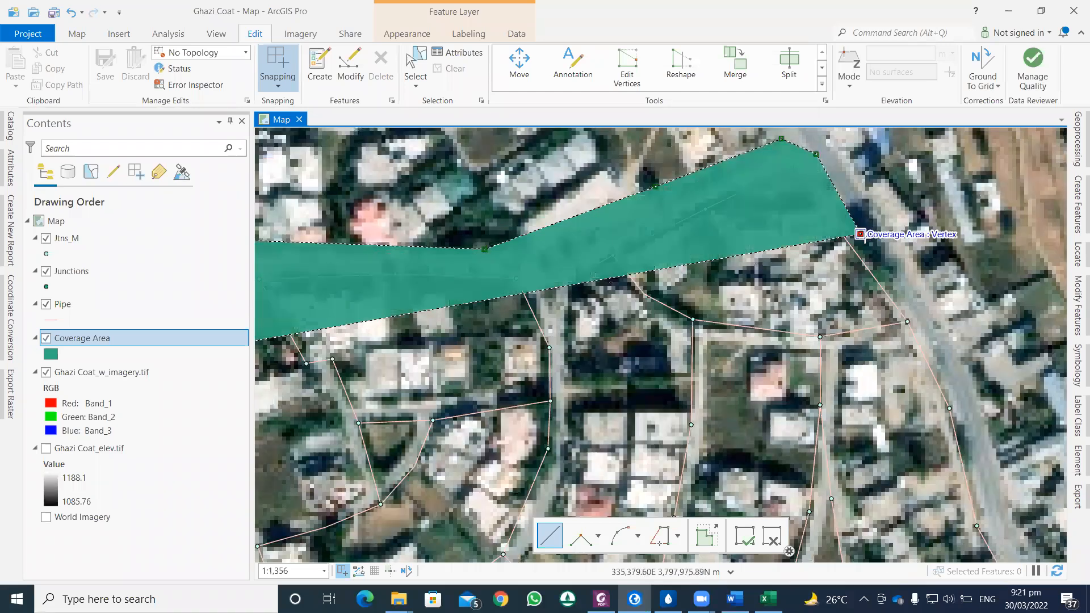
scroll(862, 237, down, 2)
scroll(758, 196, down, 2)
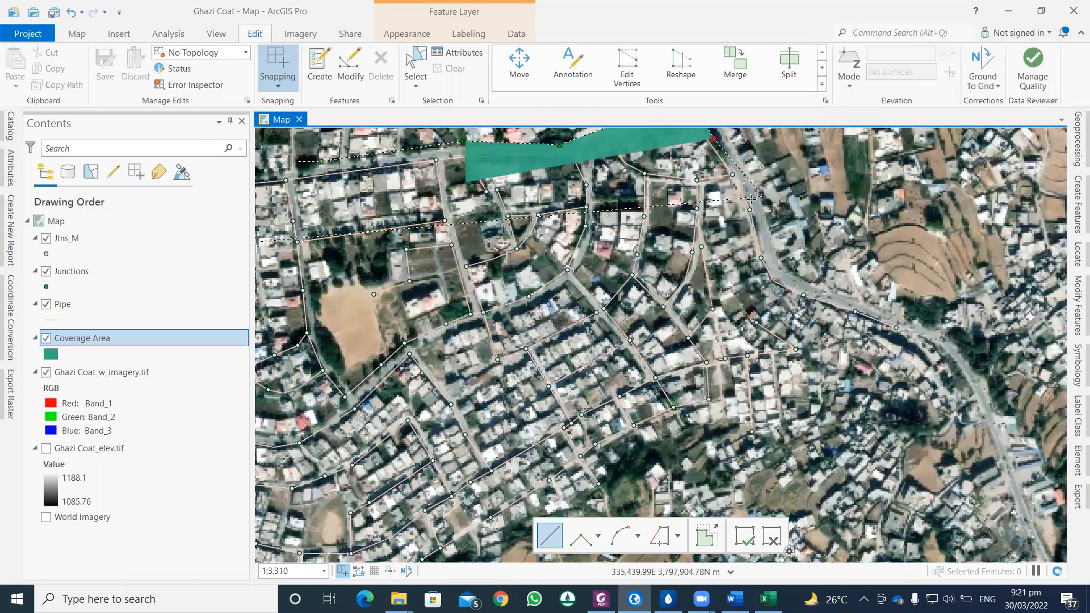
scroll(749, 204, up, 2)
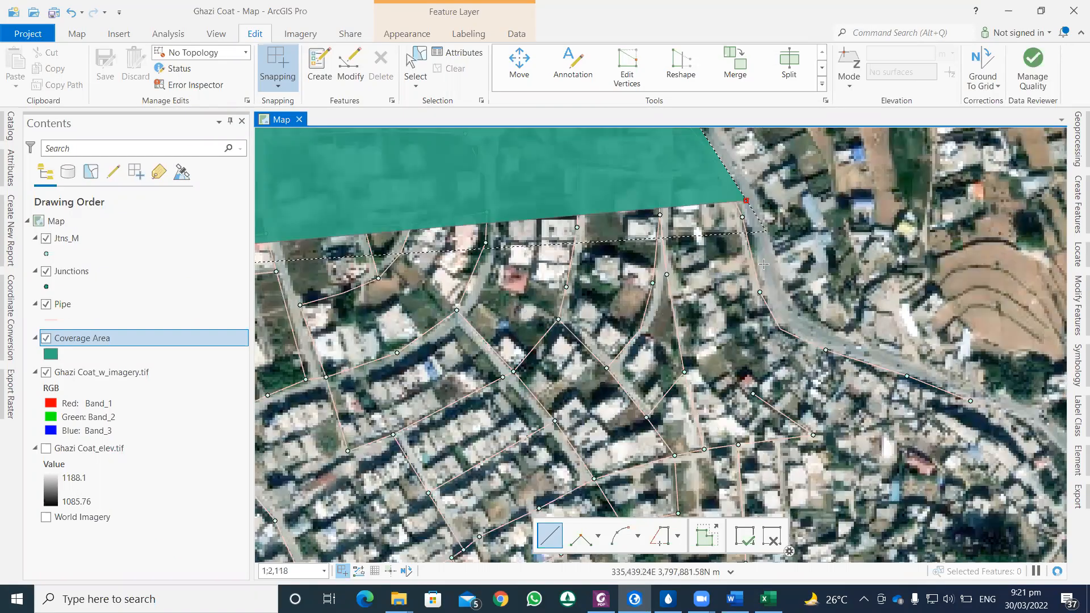
drag(685, 171, 699, 232)
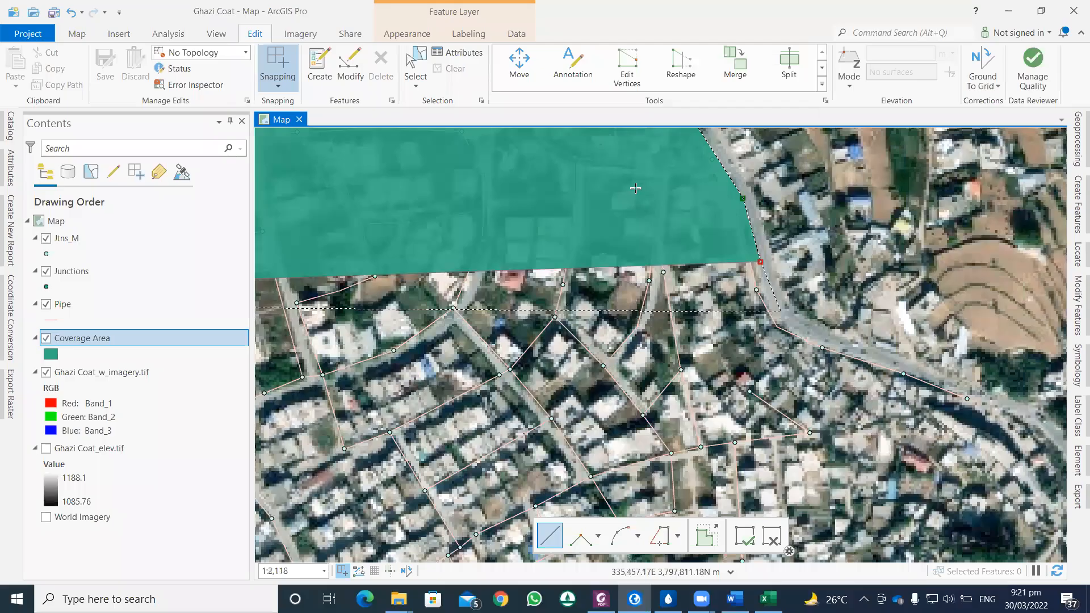
drag(791, 325, 635, 188)
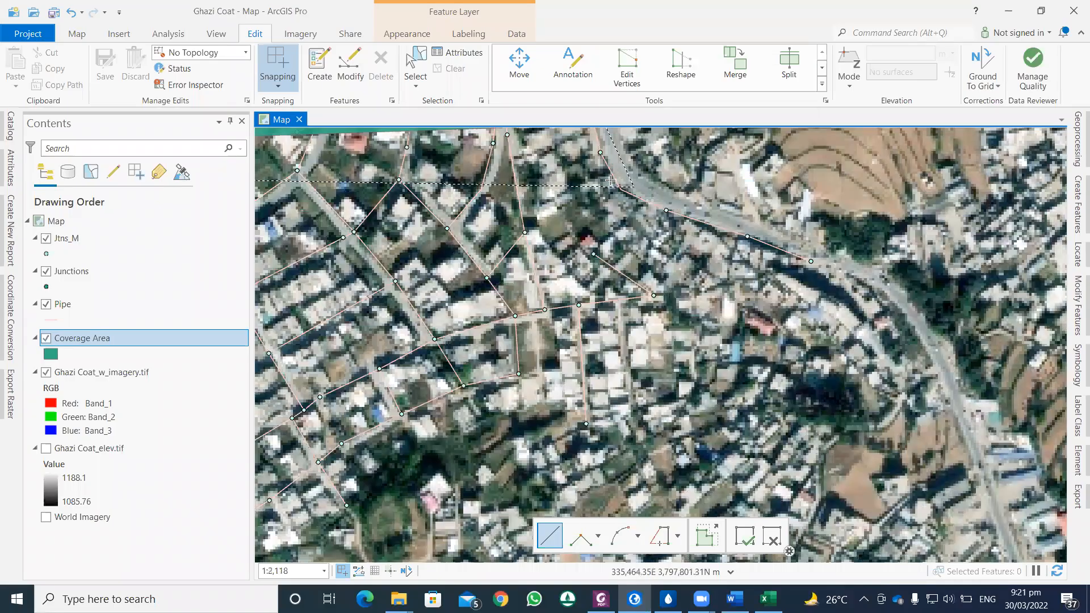
click(633, 187)
Step: Extend the boundary southeast along the main road until it passes the last junction of the roadside pipe
drag(708, 216, 611, 180)
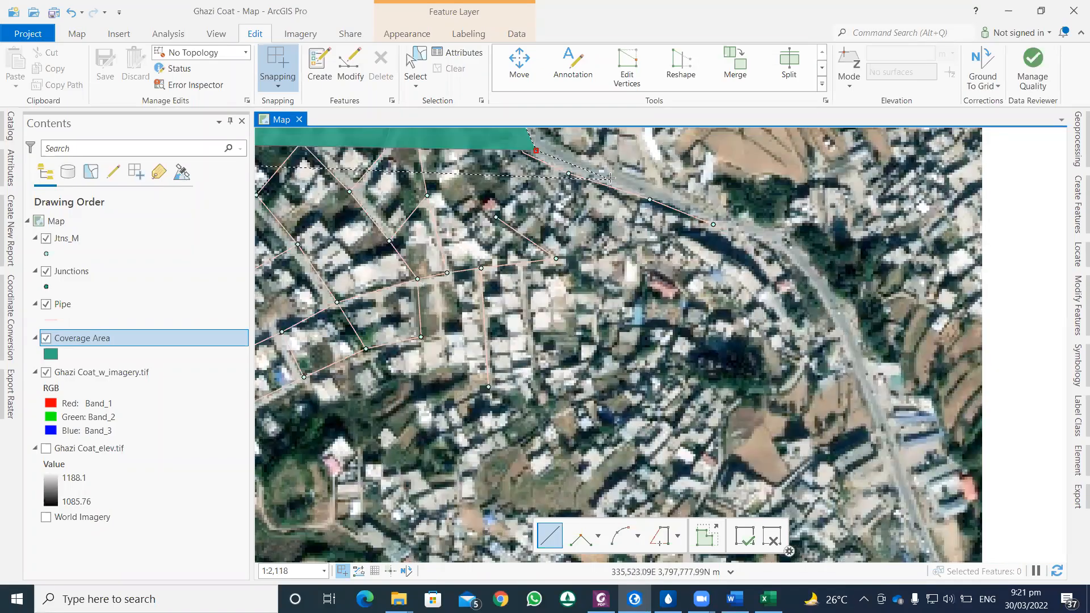
scroll(609, 178, down, 2)
scroll(590, 179, up, 2)
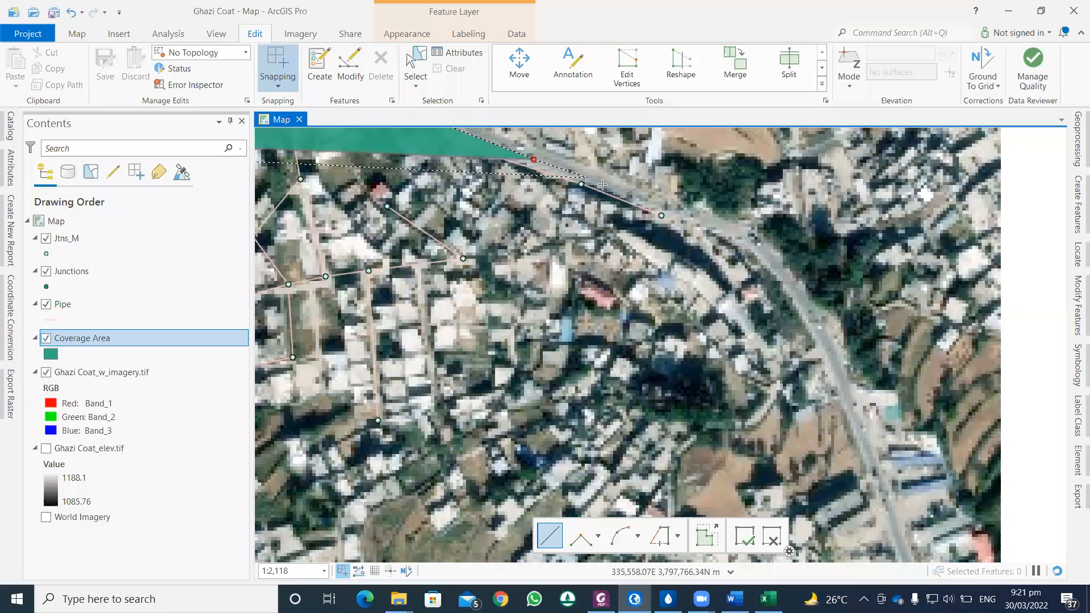
scroll(651, 197, up, 2)
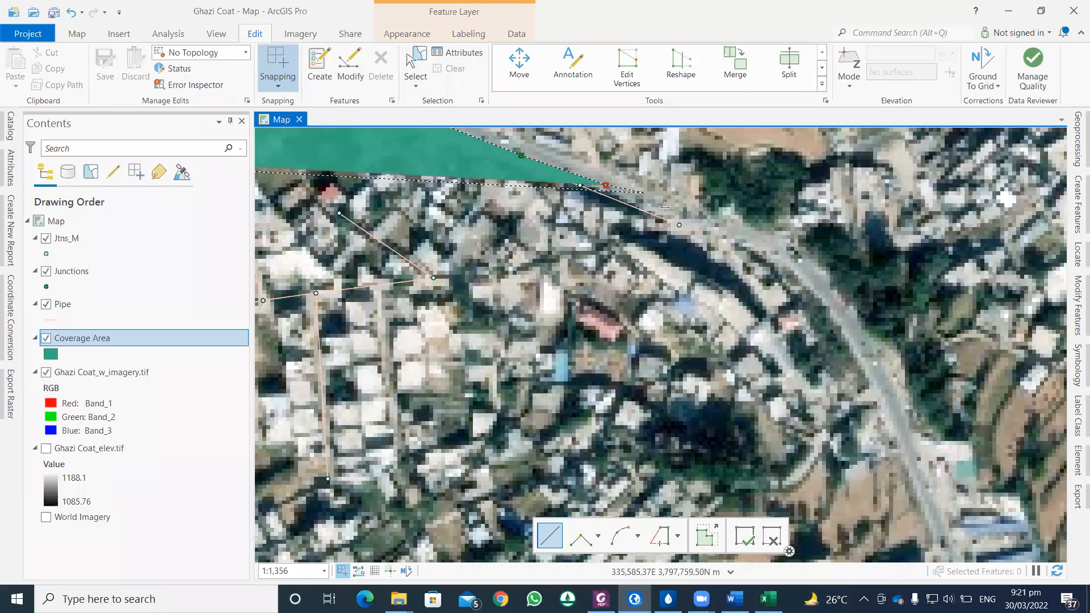
click(665, 208)
click(700, 233)
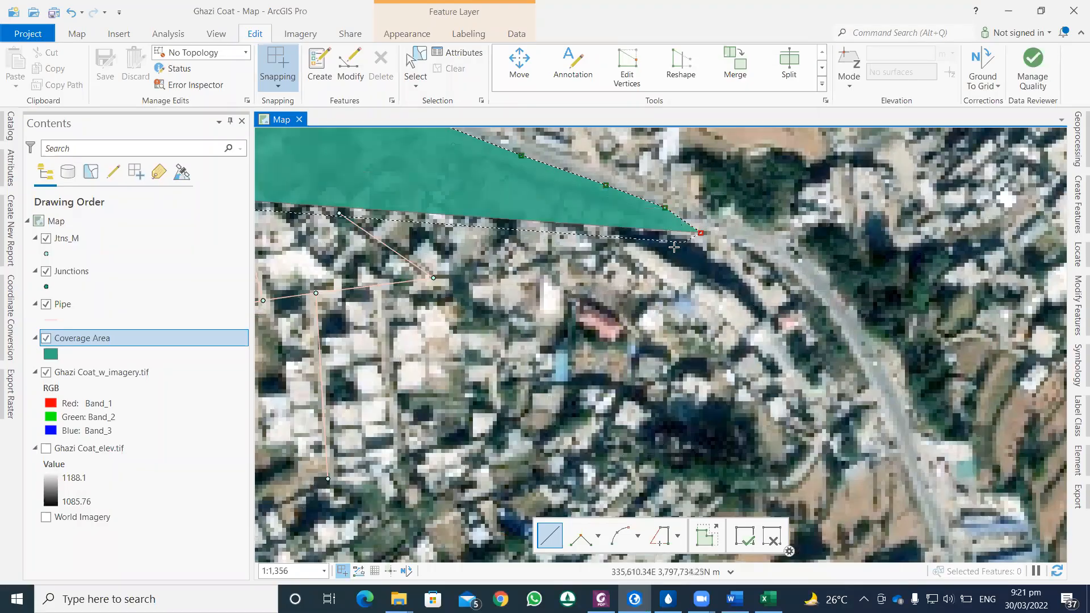
Step: Trace the polygon's southeastern boundary back southwest from the main road, keeping just outside the outer pipes and junctions
scroll(621, 251, down, 2)
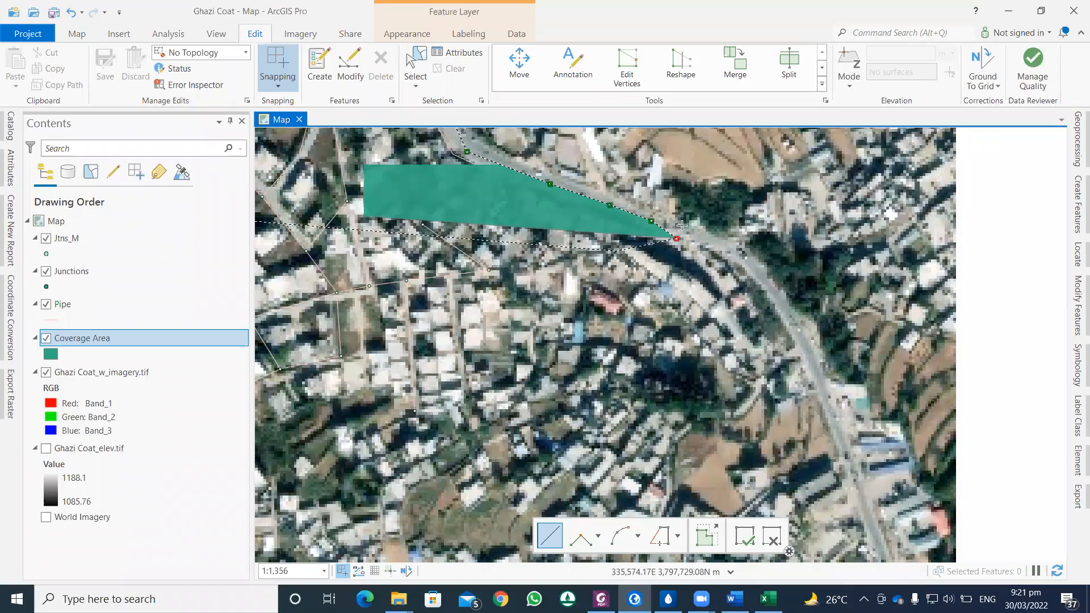
scroll(506, 189, down, 3)
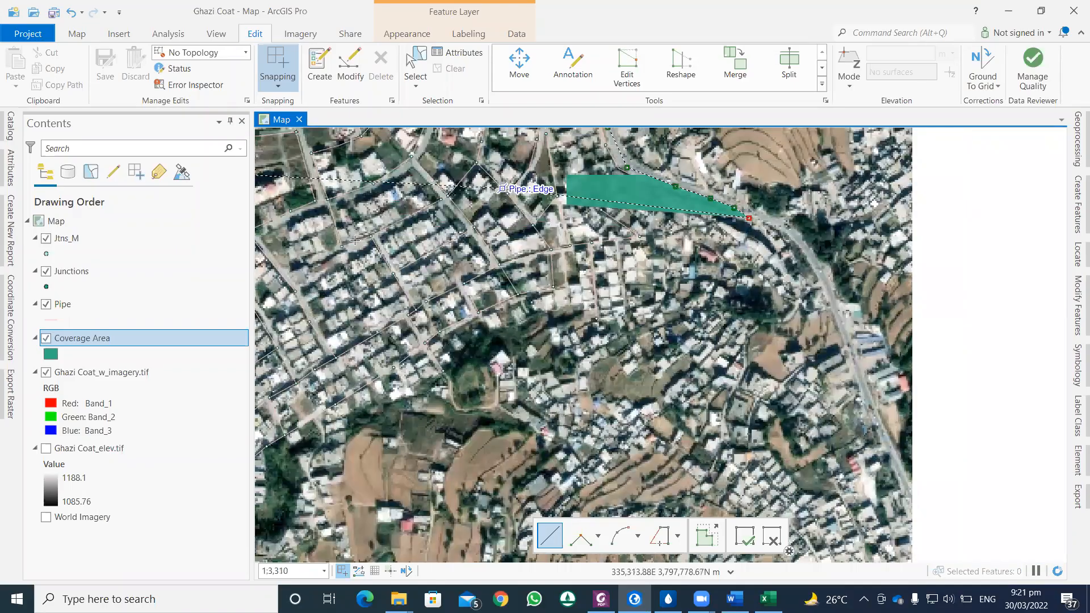
scroll(506, 190, down, 2)
drag(433, 201, 514, 171)
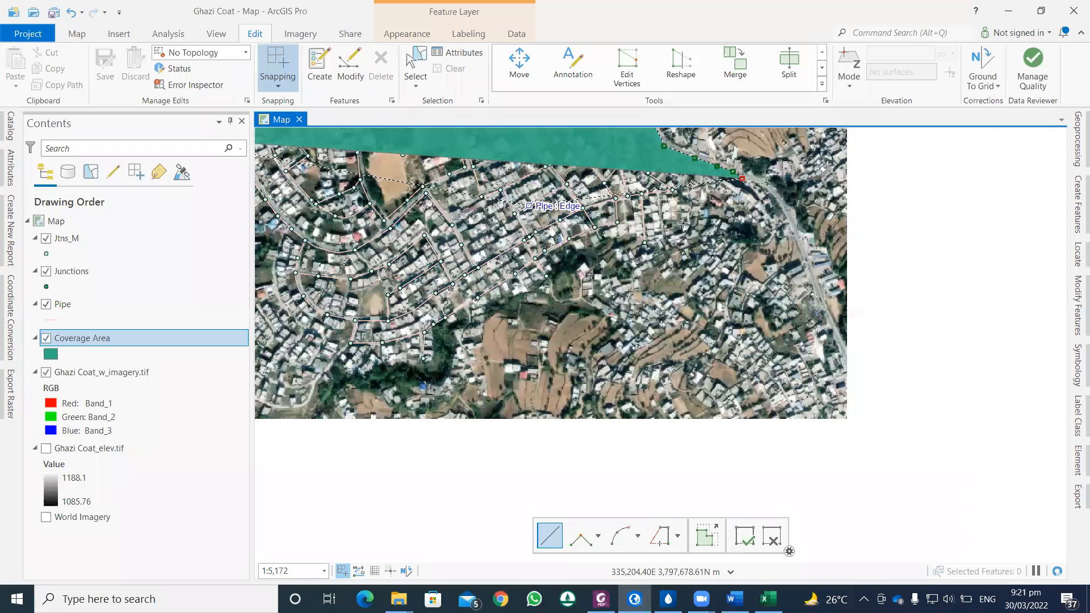
click(673, 200)
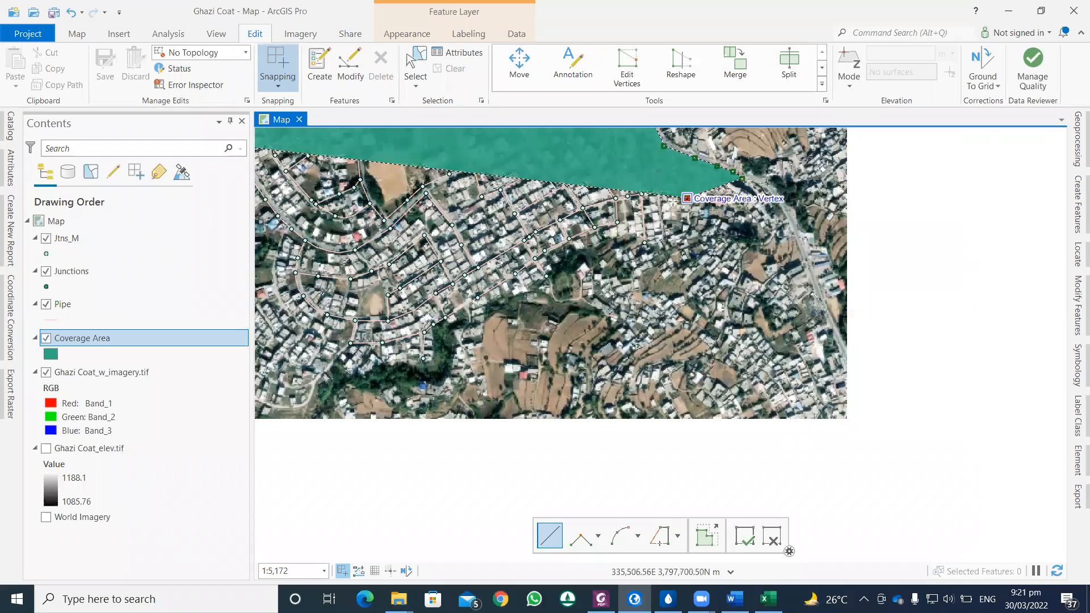
click(630, 207)
click(616, 239)
click(604, 247)
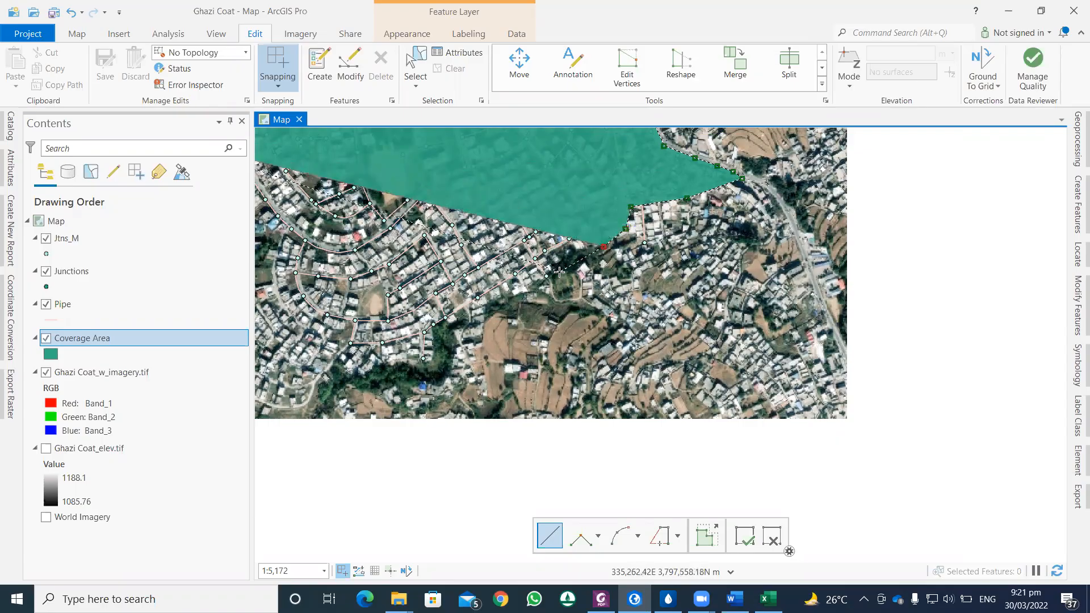
click(559, 274)
click(536, 293)
Step: Continue the polygon's boundary southwest around the southernmost pipe end, then westward just outside the lowest row of pipes and junctions
drag(523, 296, 613, 170)
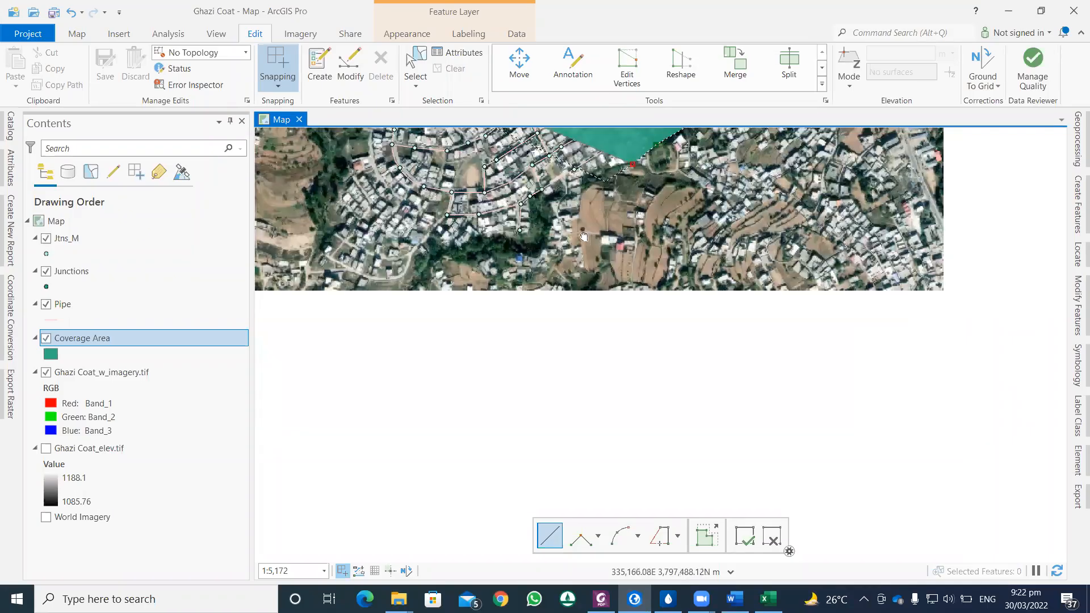
scroll(560, 262, down, 2)
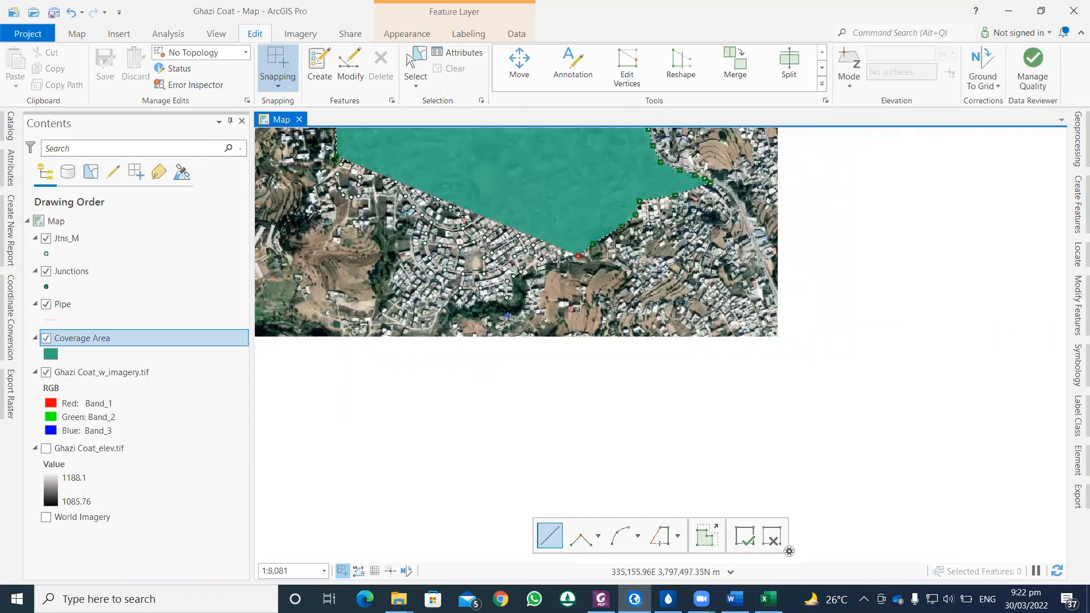
click(535, 279)
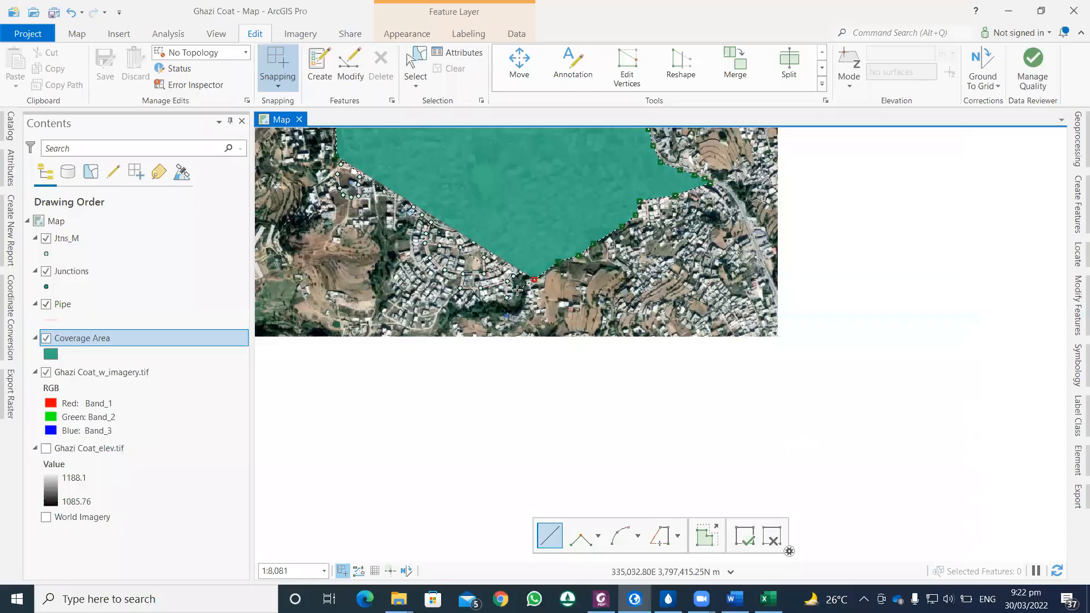
click(513, 304)
click(489, 300)
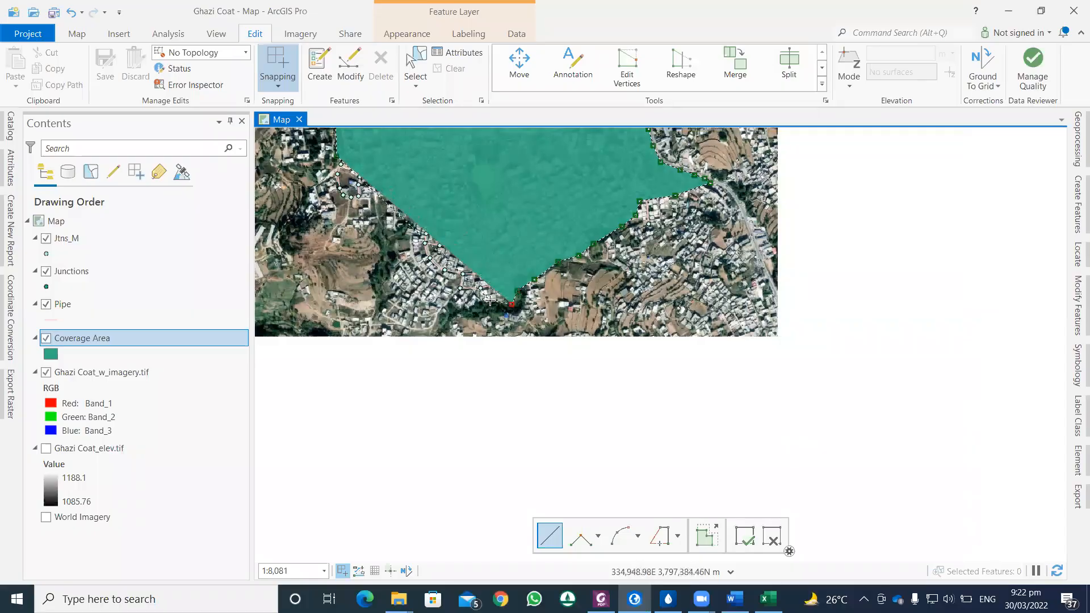
click(459, 297)
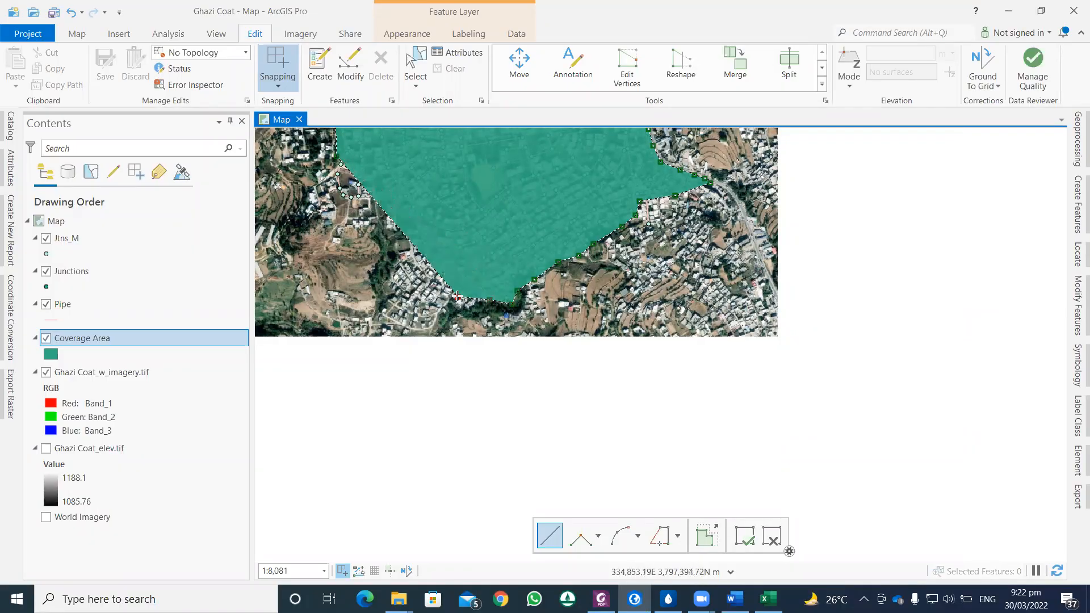
Step: Trace the polygon's southwestern boundary northwest, just outside the outer curved pipe, up toward the small western pipe loop
scroll(431, 273, up, 1)
scroll(431, 273, up, 2)
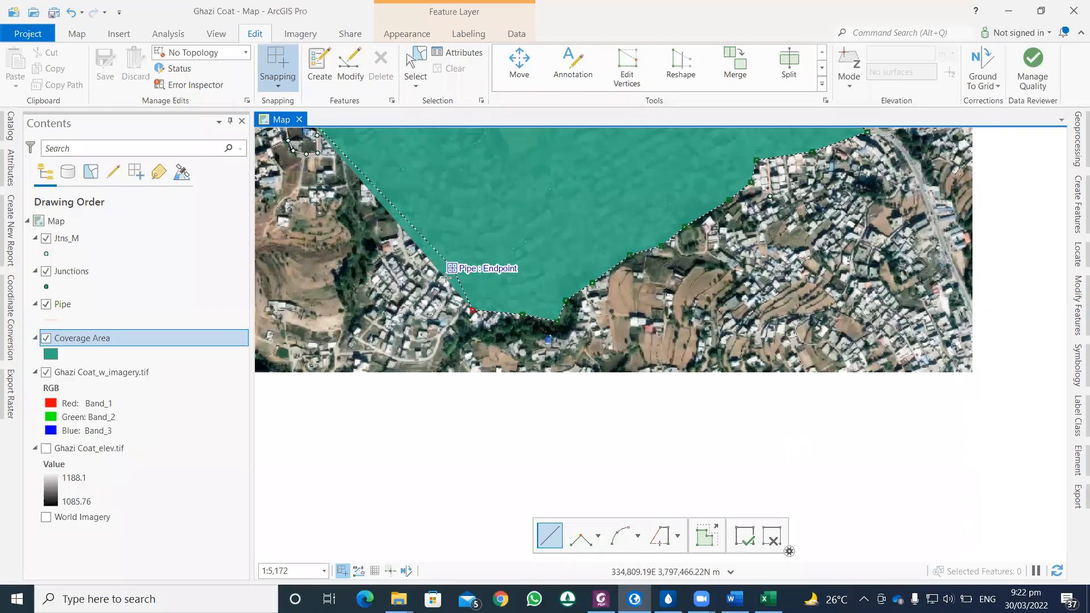
scroll(449, 271, up, 4)
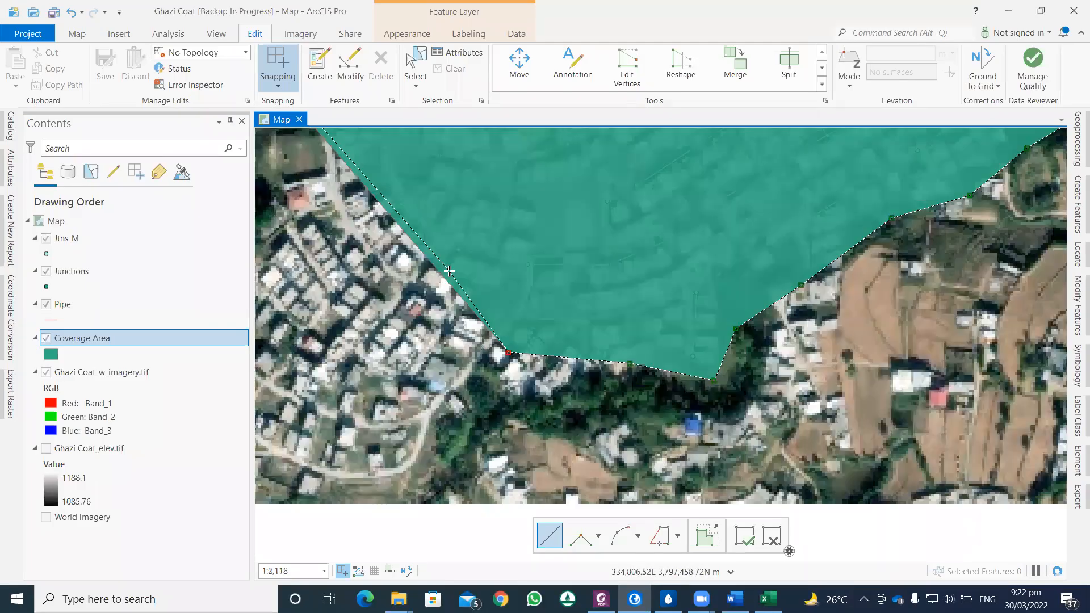
click(395, 224)
scroll(395, 223, down, 2)
drag(389, 225, 450, 337)
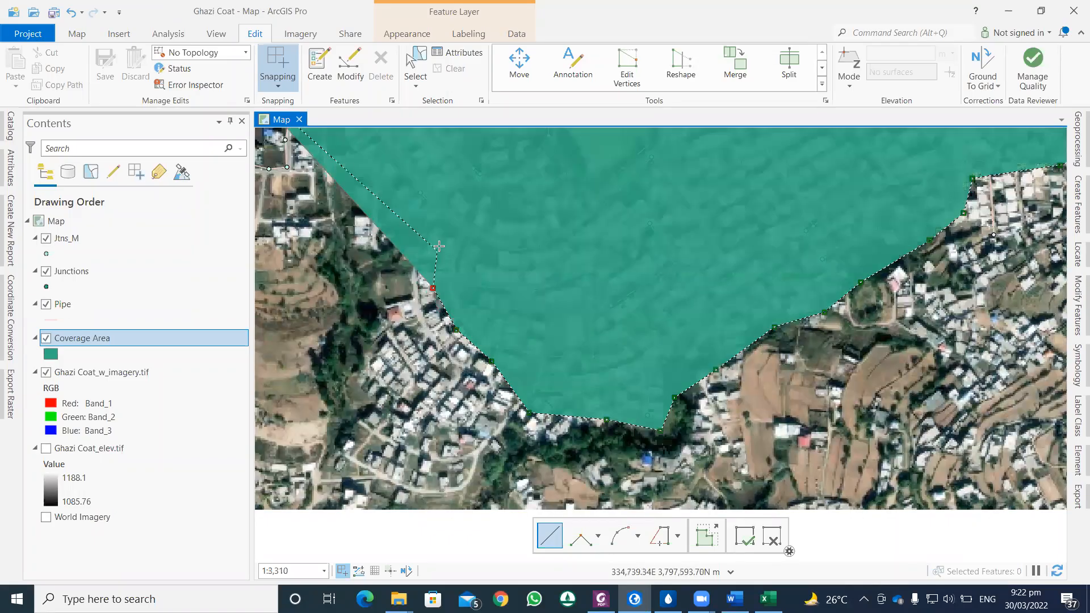
mouse_move(411, 225)
mouse_down()
mouse_move(463, 384)
mouse_move(457, 374)
mouse_up()
click(458, 363)
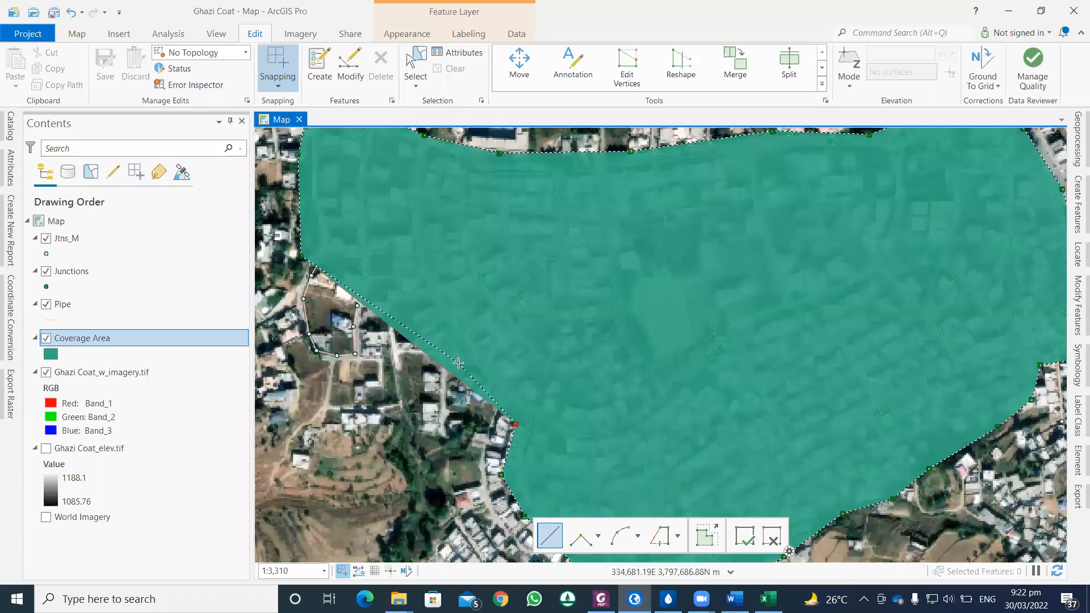
drag(418, 321, 474, 403)
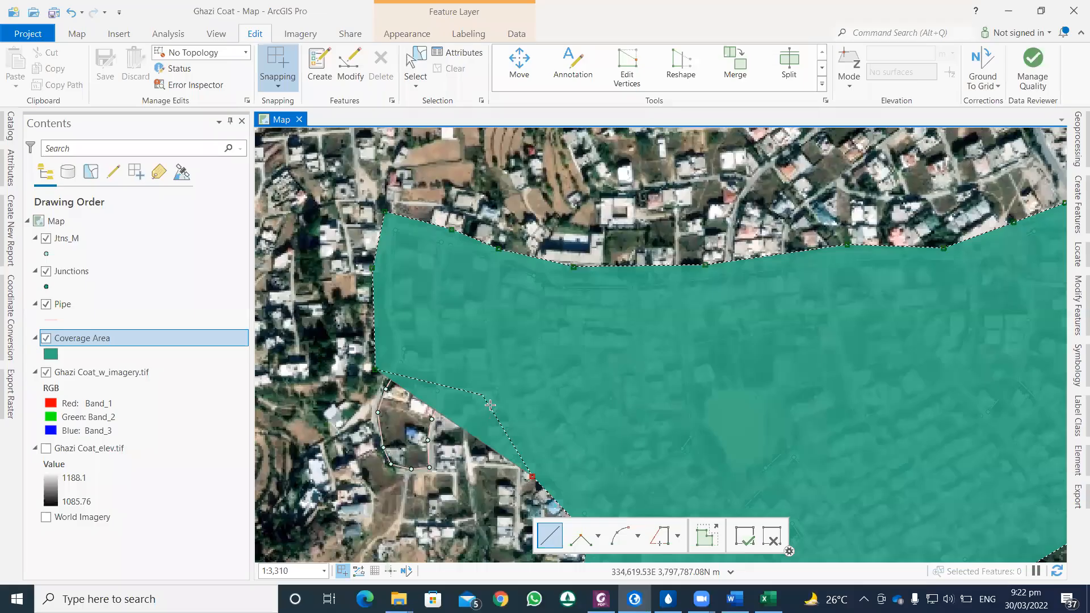
Step: Trace the boundary around the outside of the small western pipe loop back to the western edge and finish the Coverage Area polygon
scroll(479, 426, up, 1)
scroll(491, 401, up, 2)
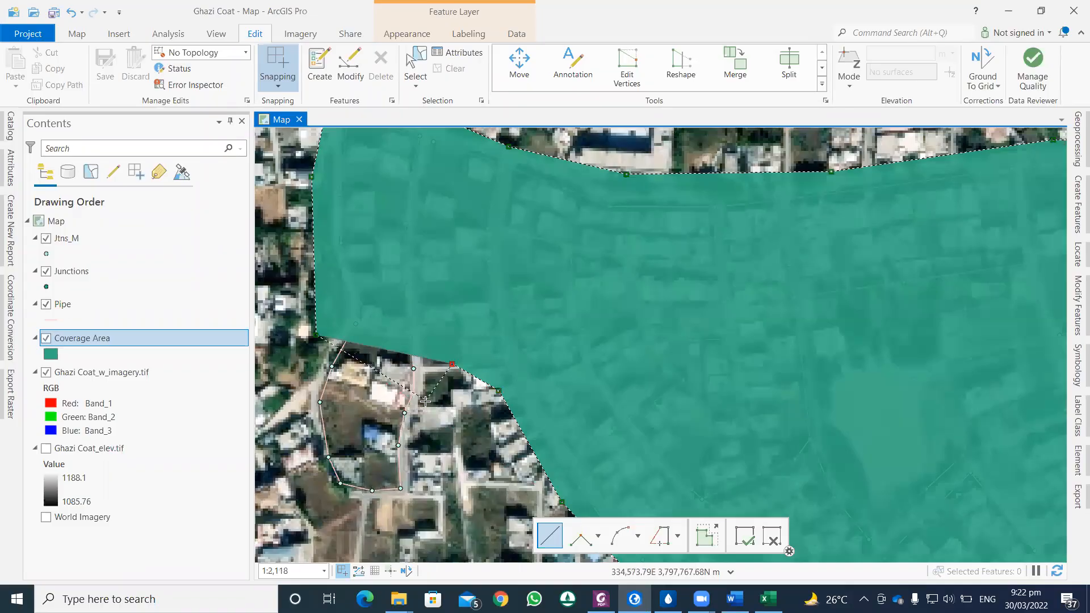
click(425, 400)
click(421, 455)
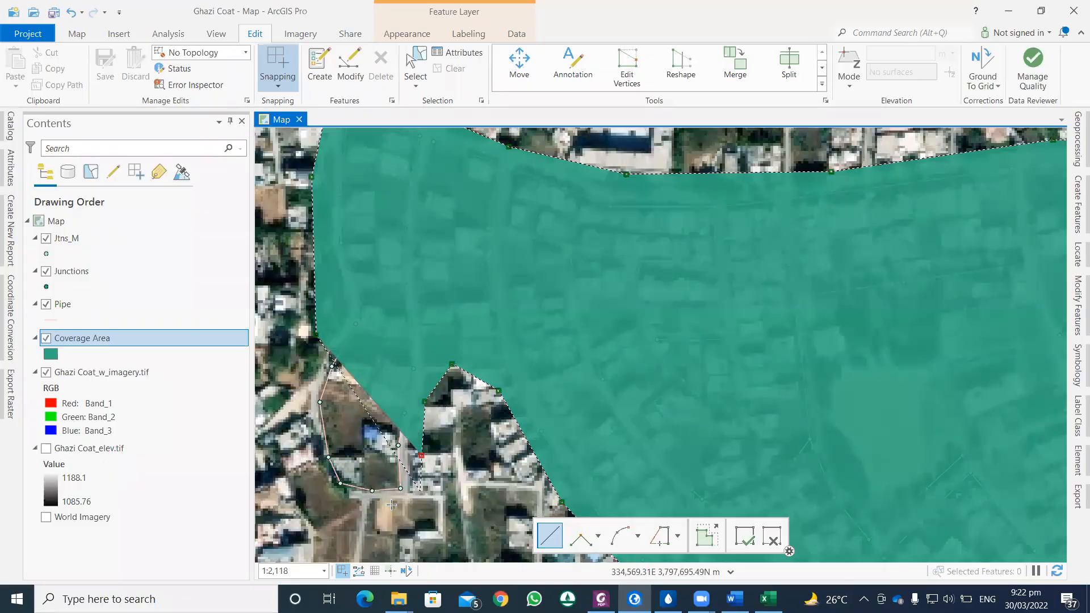
click(420, 492)
click(387, 505)
click(326, 486)
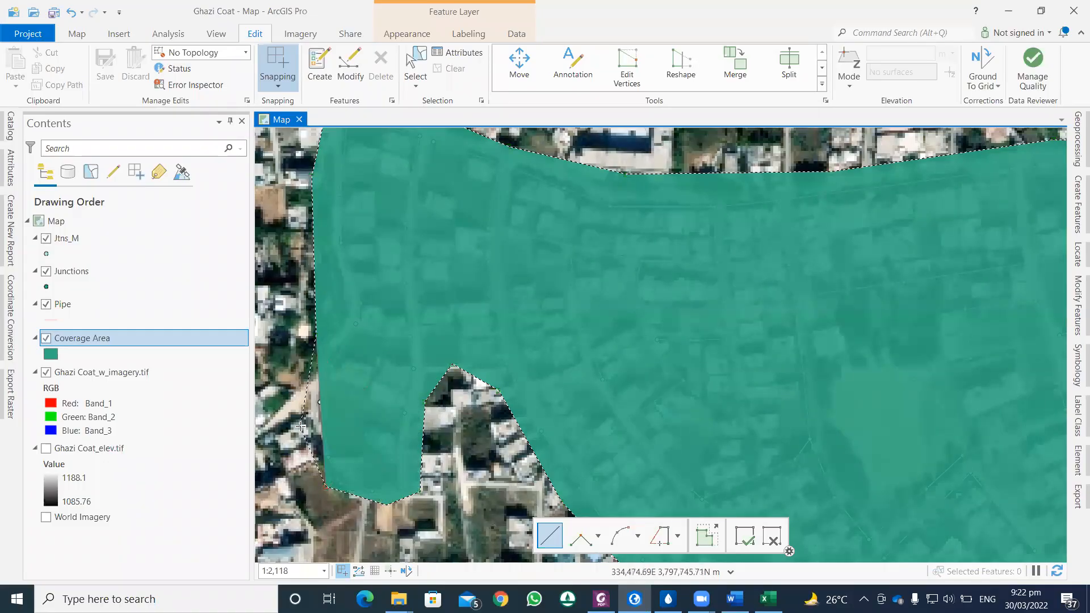
click(299, 427)
click(303, 365)
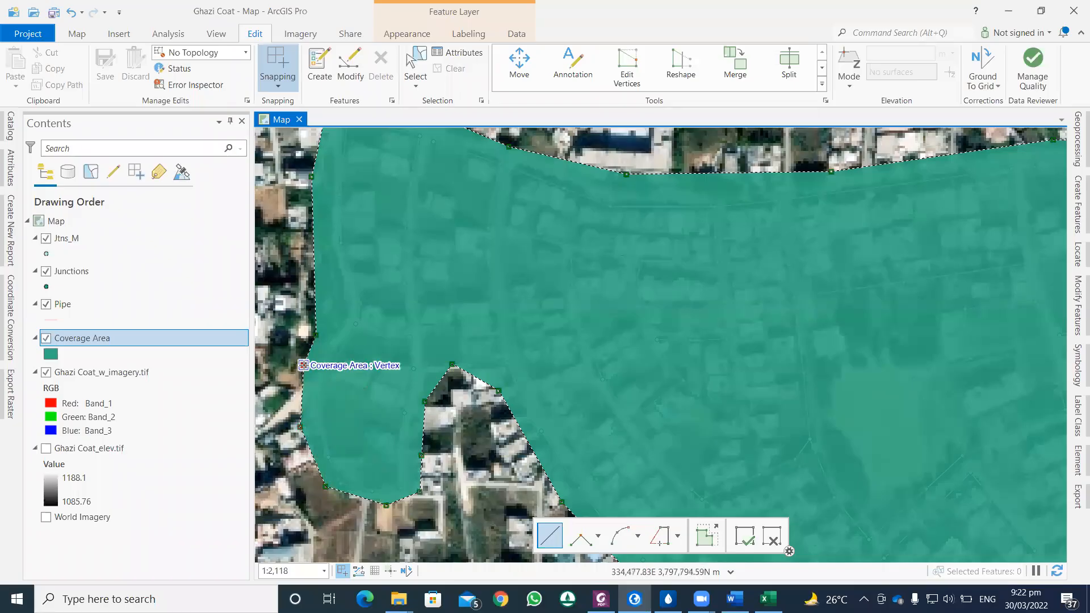
click(745, 536)
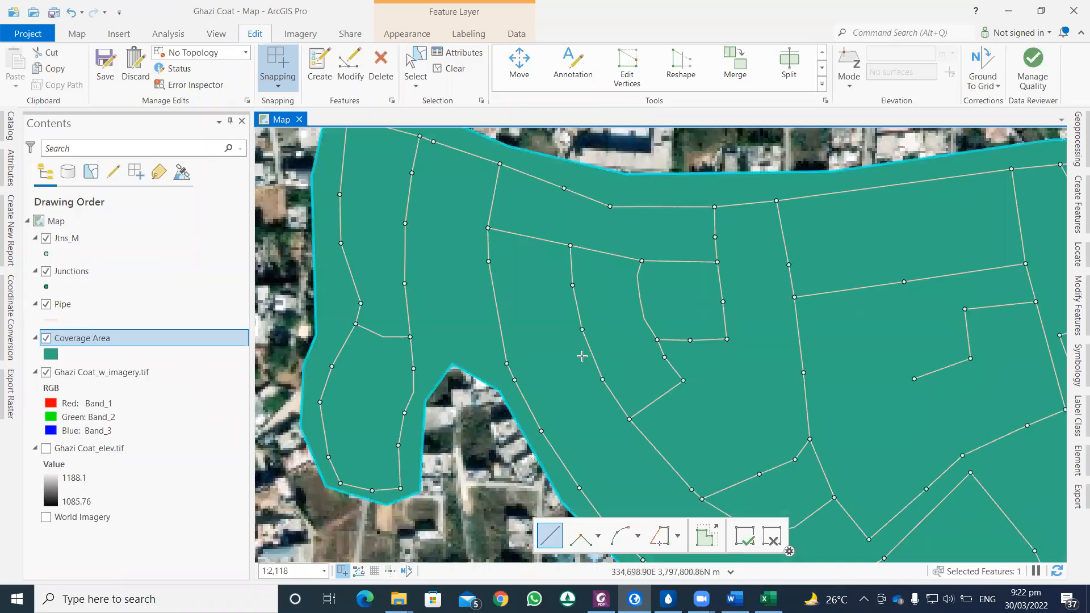
Step: Edit the polygon's vertices on the southeastern side, moving two outward to enclose the excluded southward pipe and its end junction, and finish the edit
scroll(635, 374, down, 4)
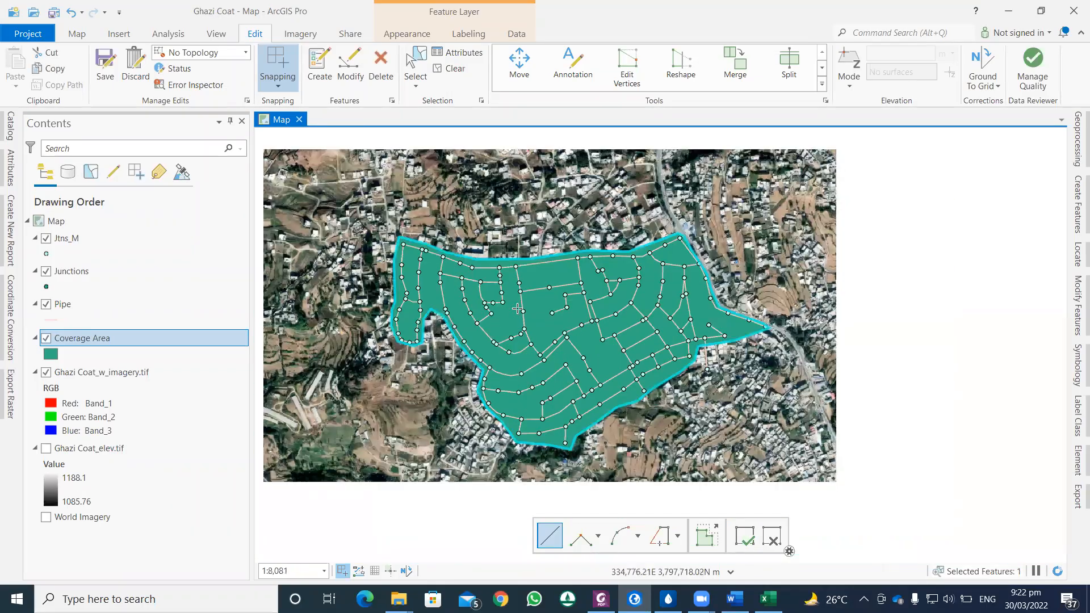
scroll(518, 308, up, 1)
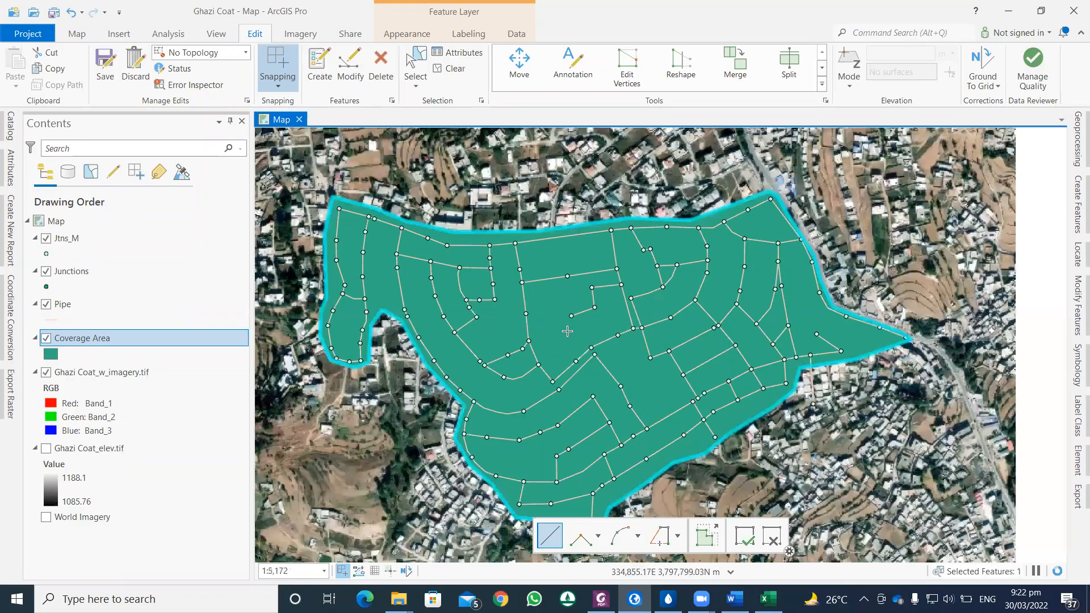
scroll(744, 345, down, 1)
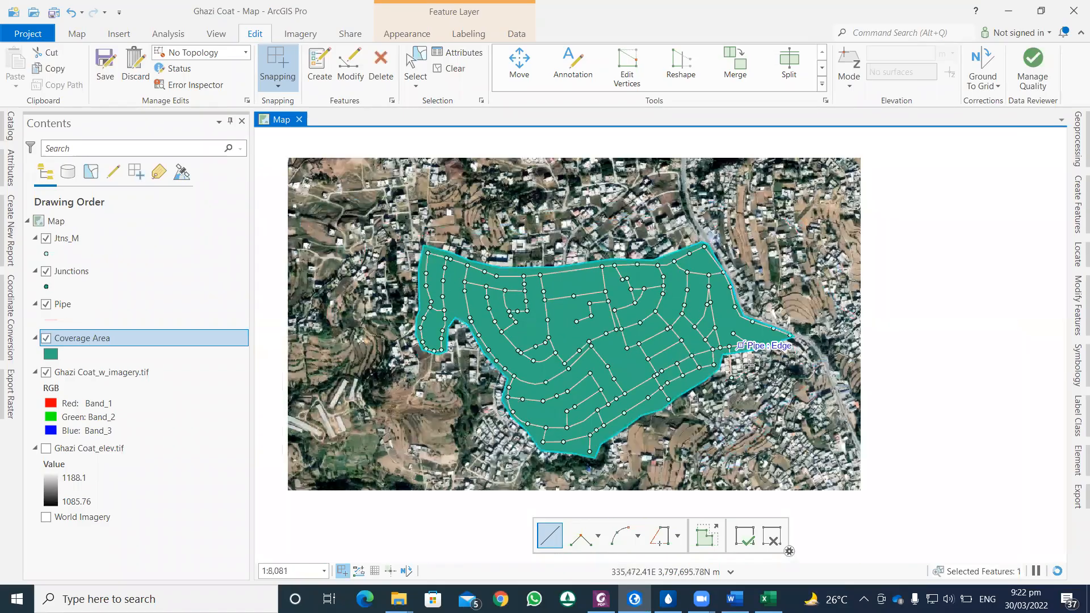
scroll(696, 383, up, 3)
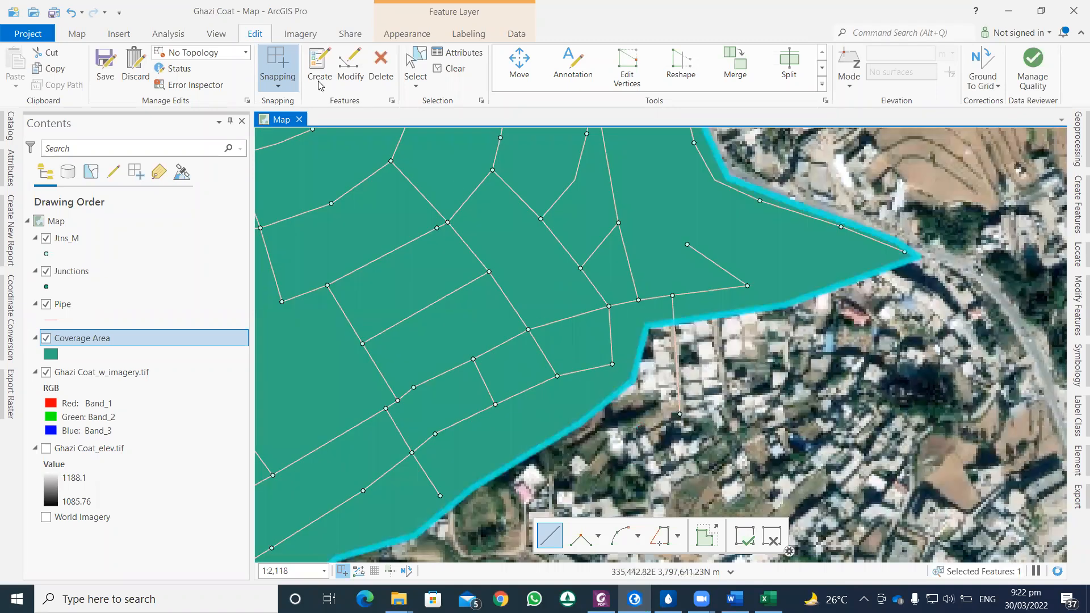
click(354, 73)
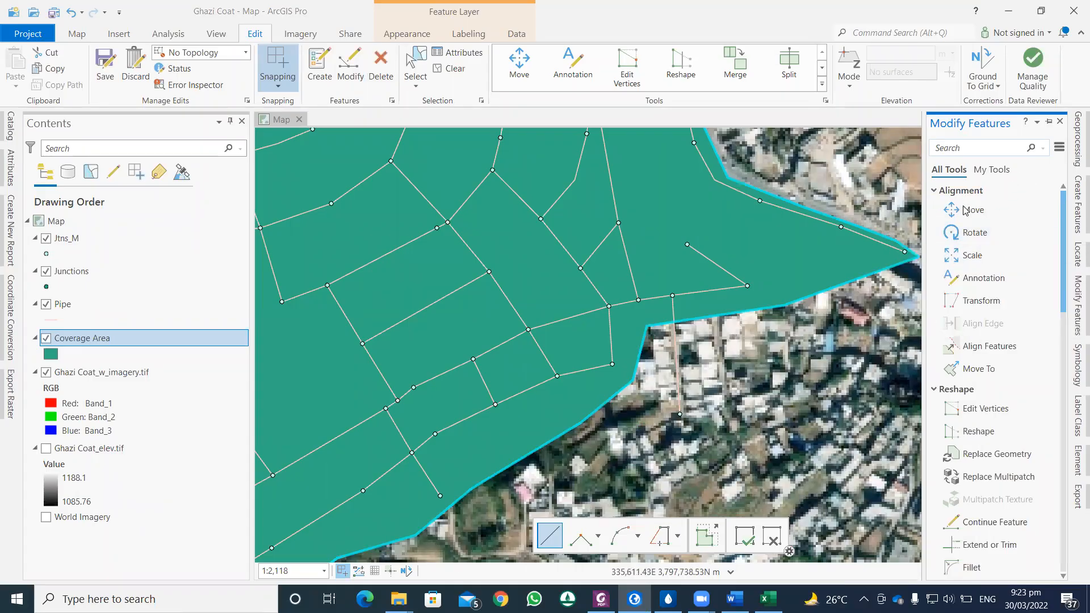
click(982, 410)
click(646, 328)
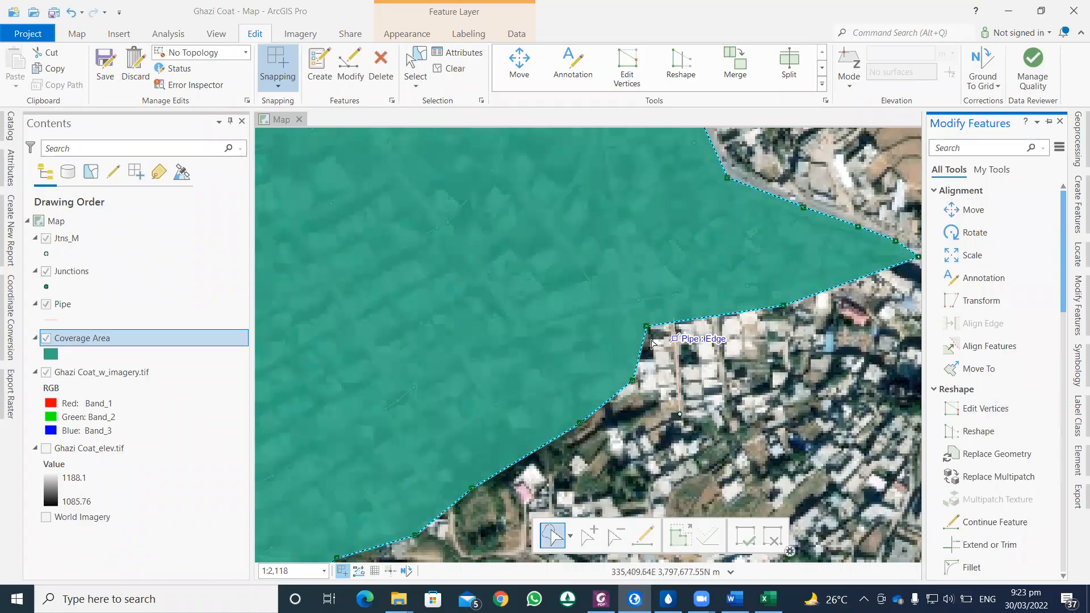
drag(646, 328, 684, 441)
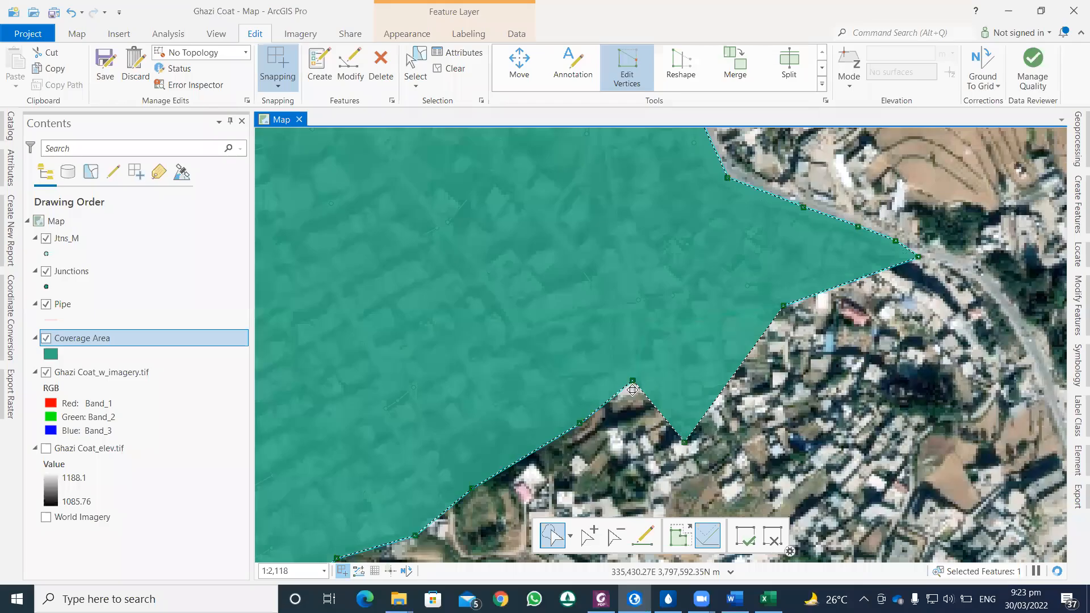
drag(632, 404, 632, 407)
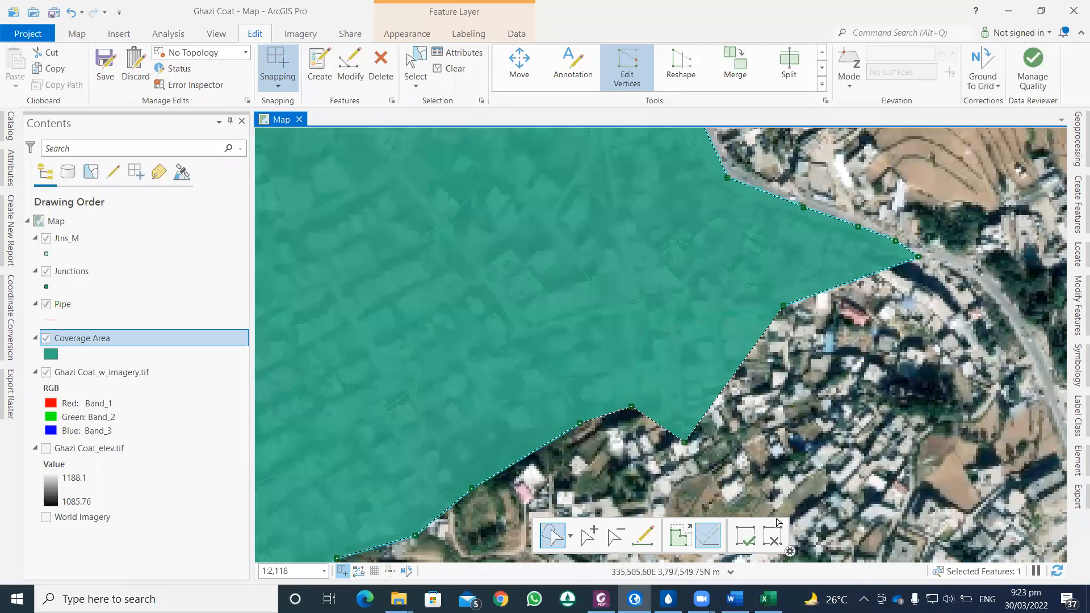
click(755, 532)
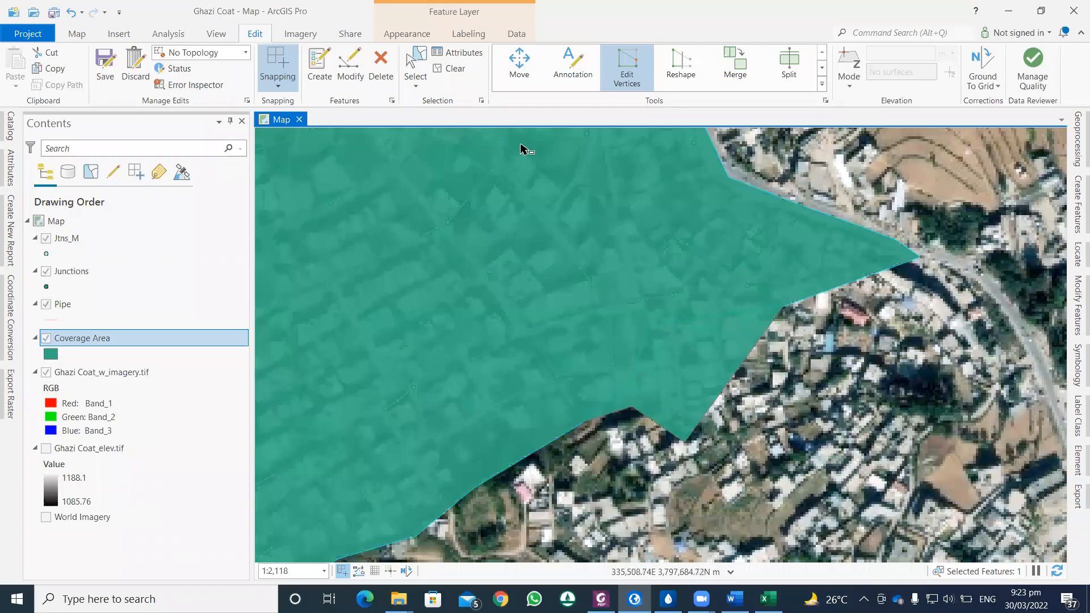
Step: Save the polygon edits and hide the Ghazi Coat_w_imagery.tif layer
click(327, 62)
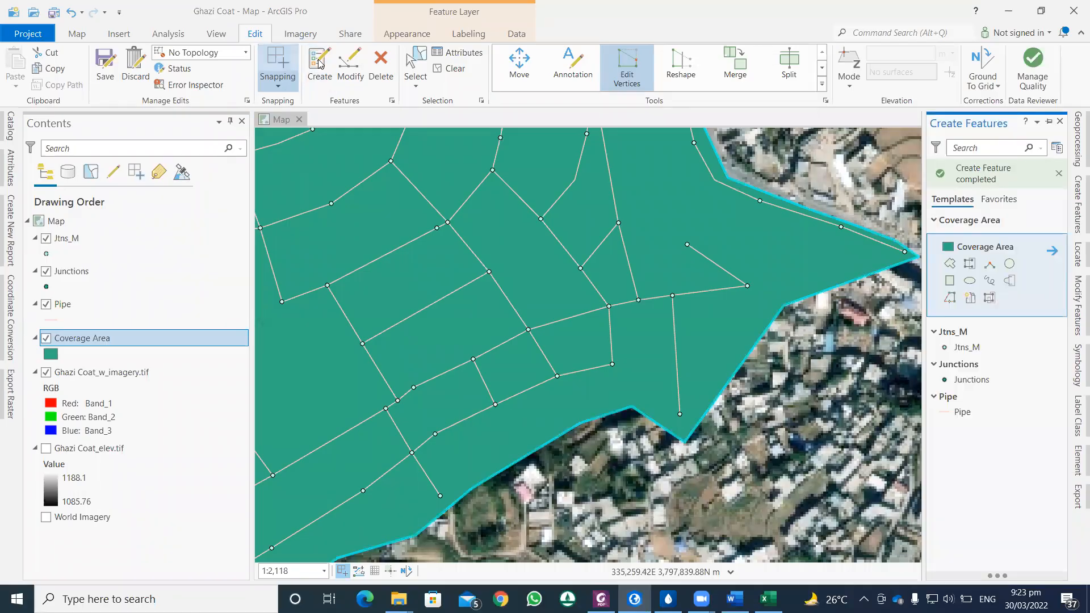
click(109, 67)
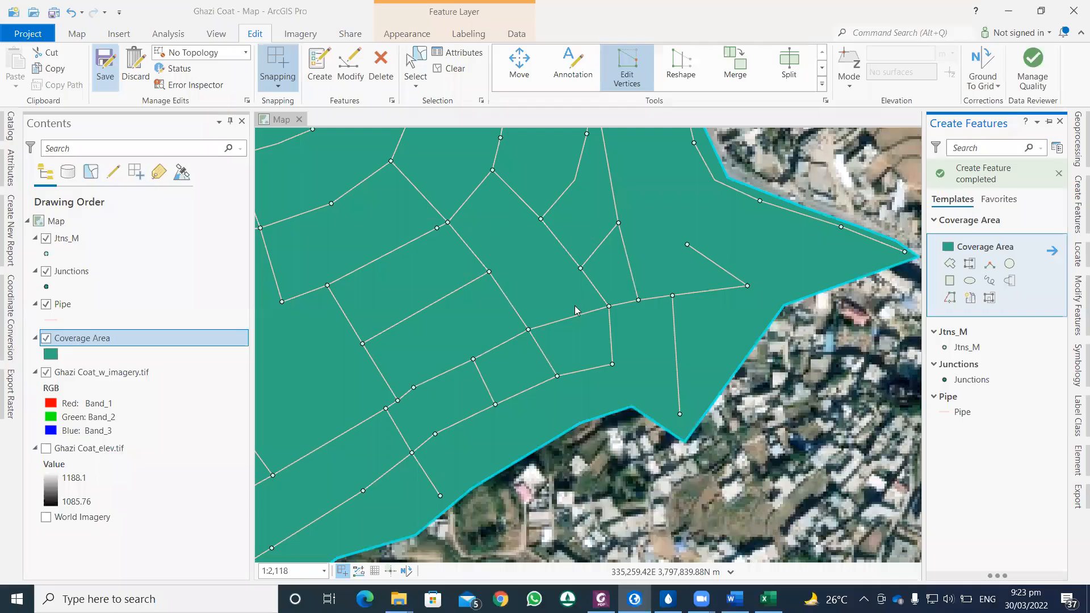
scroll(782, 342, down, 1)
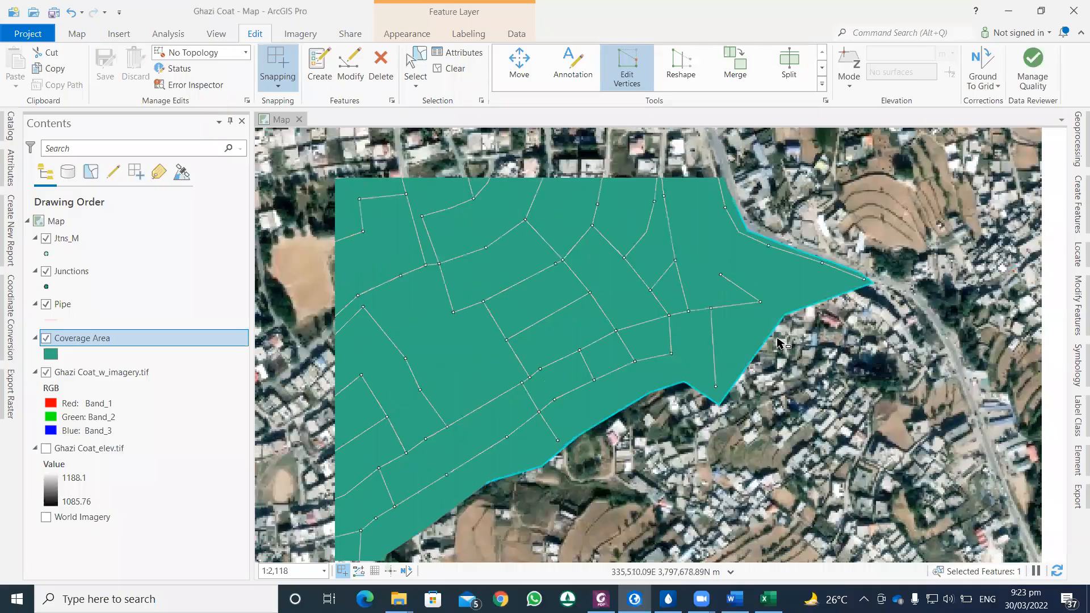
drag(718, 392, 863, 362)
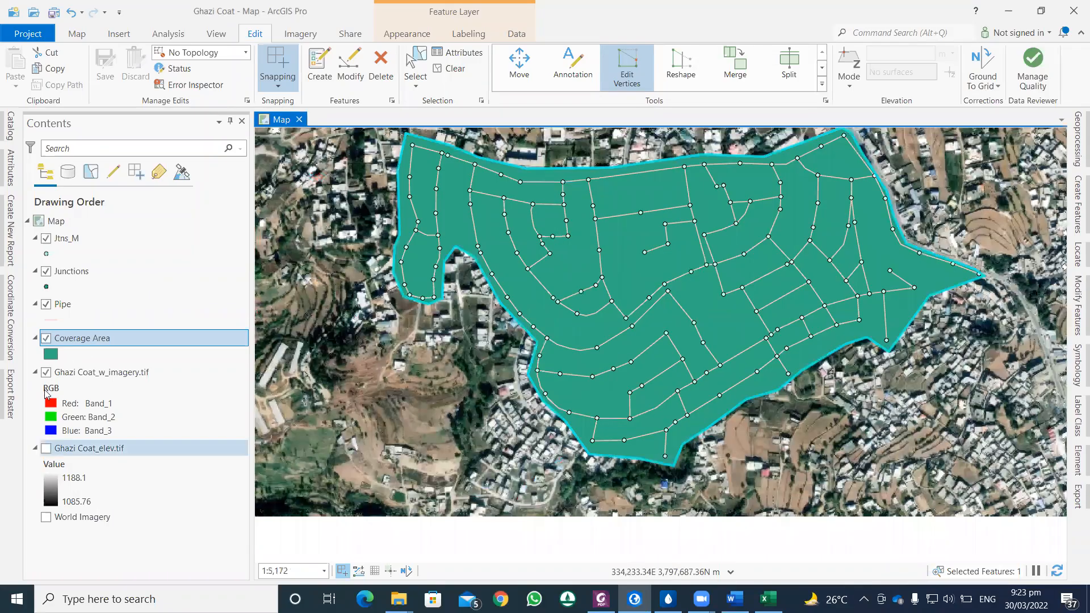
click(46, 372)
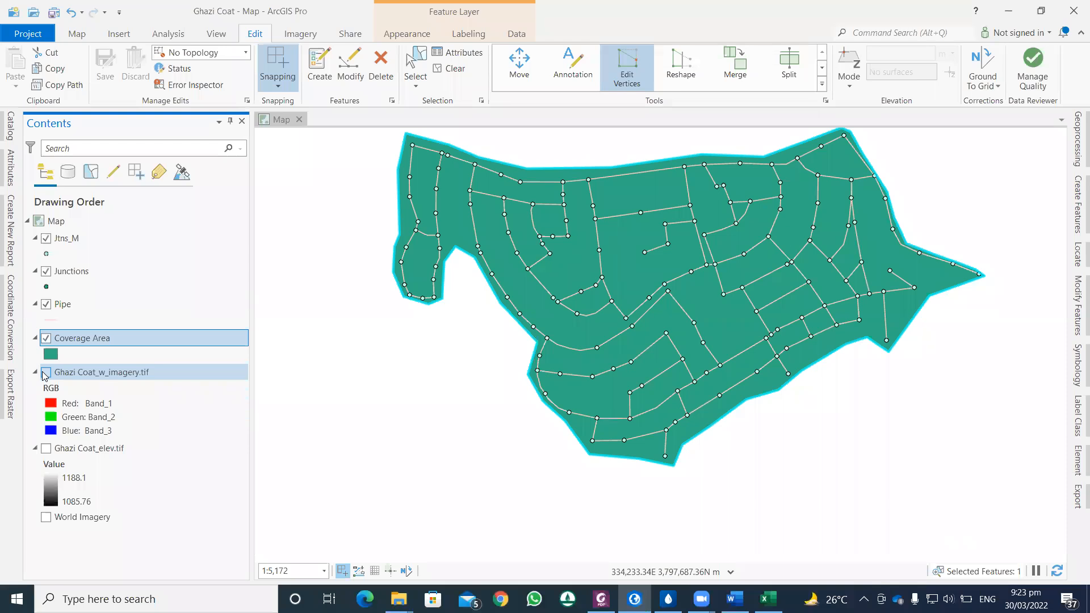
Step: Open the Coverage Area layer's attribute table and add a field named Area with the Double data type
right_click(84, 341)
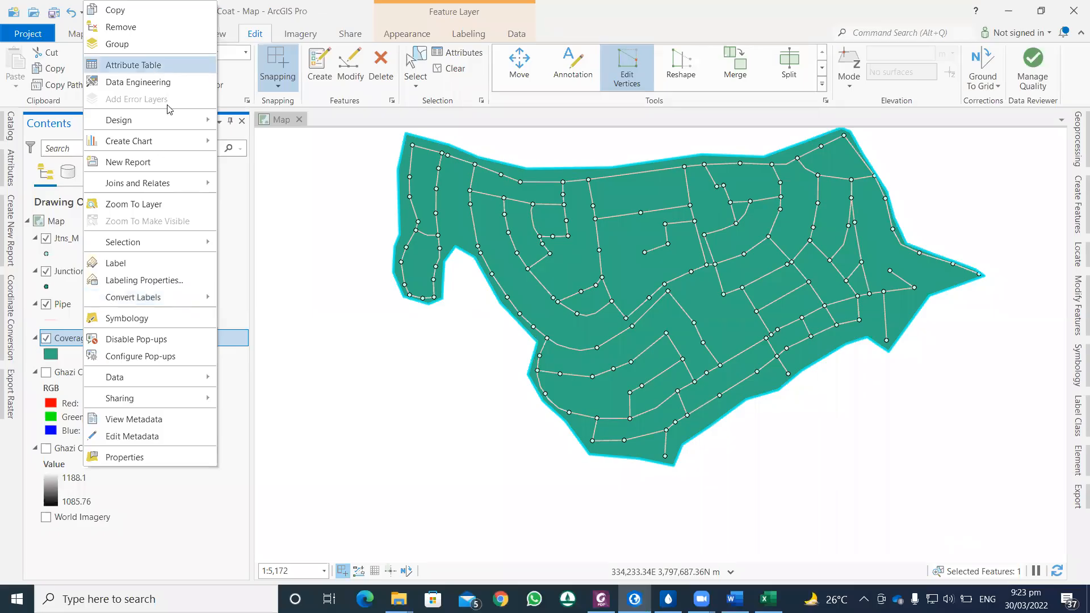
click(134, 65)
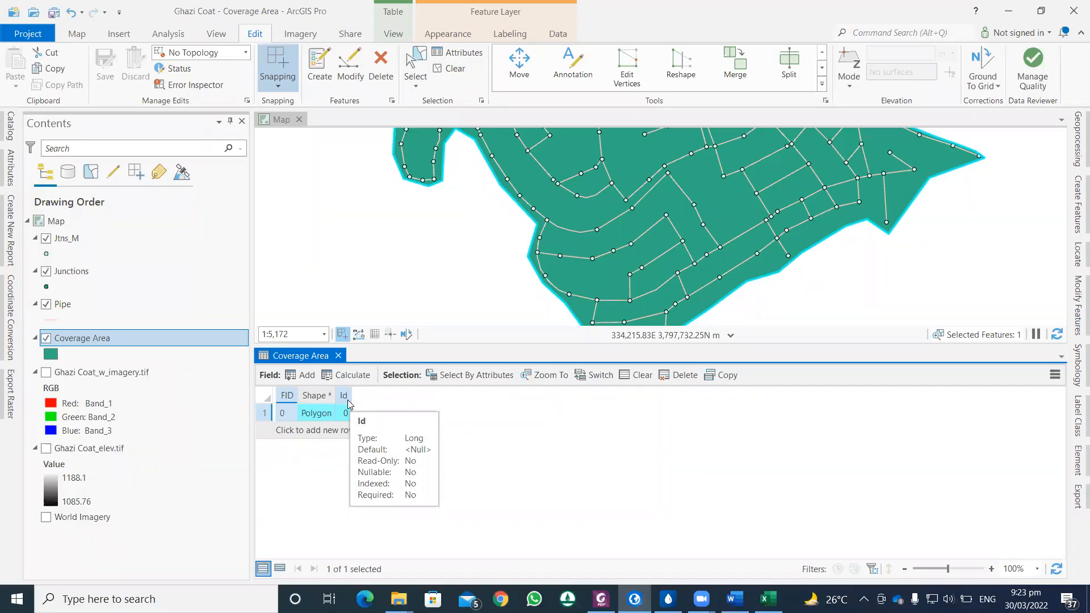
click(301, 381)
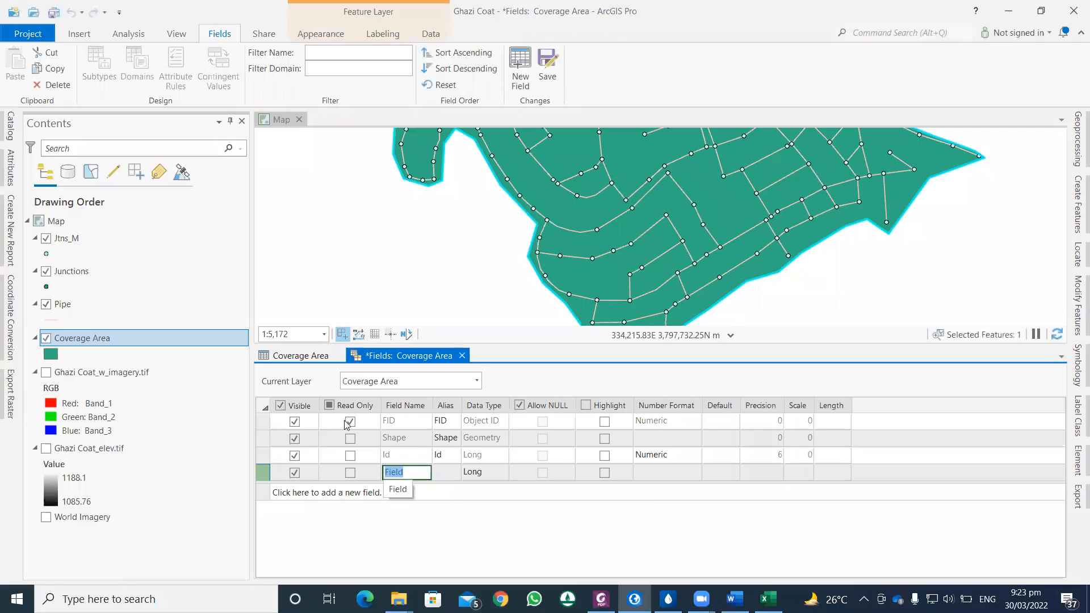
text(Area)
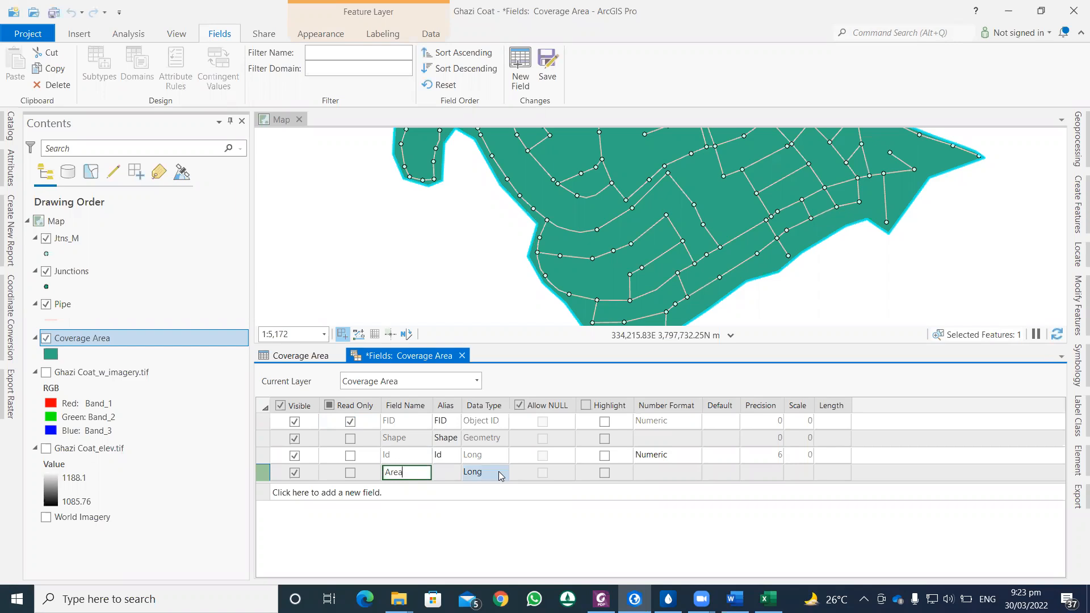
click(486, 476)
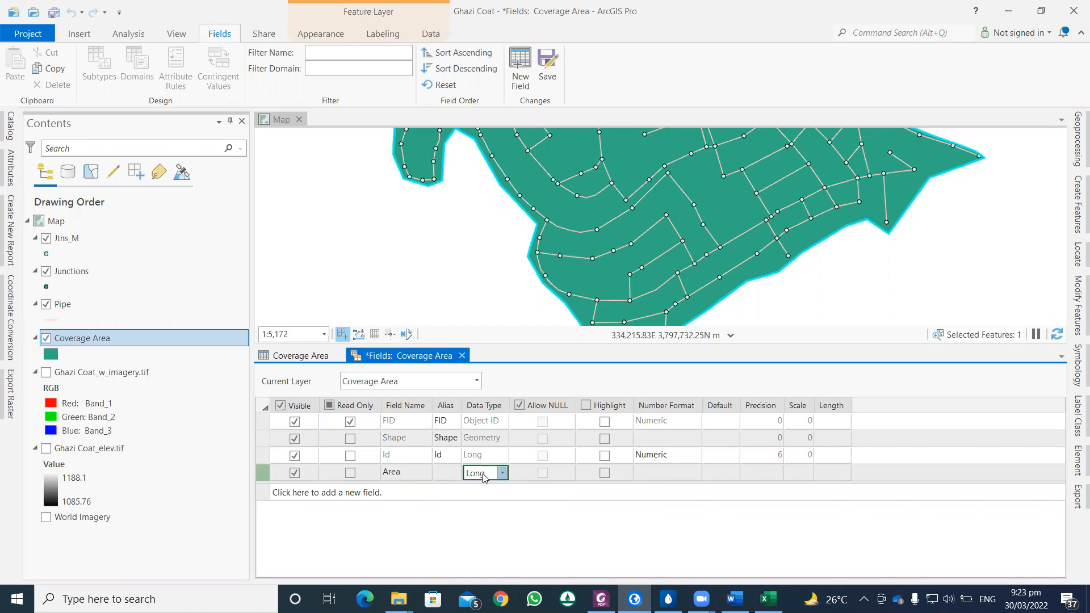
click(486, 477)
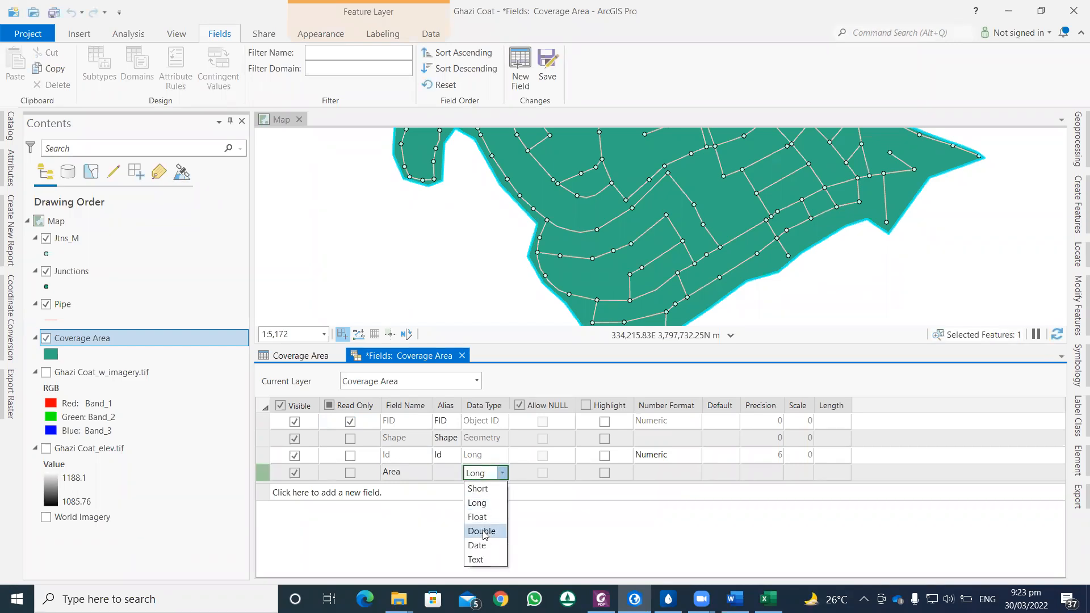
click(482, 532)
Step: Set the Area field's number format to Numeric with 3 decimal places
click(696, 476)
click(695, 473)
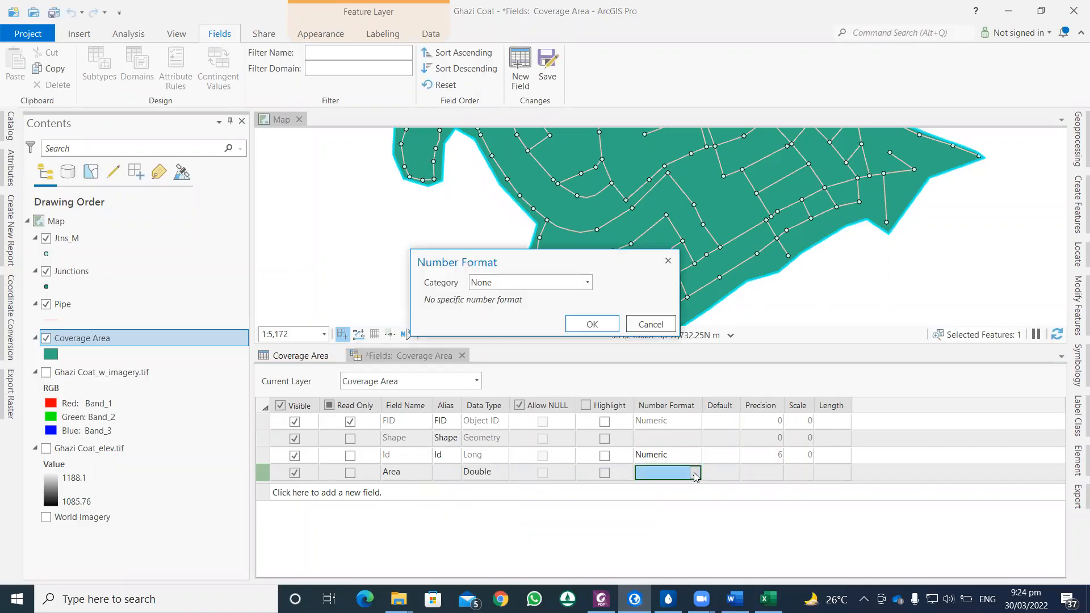
click(588, 286)
click(514, 333)
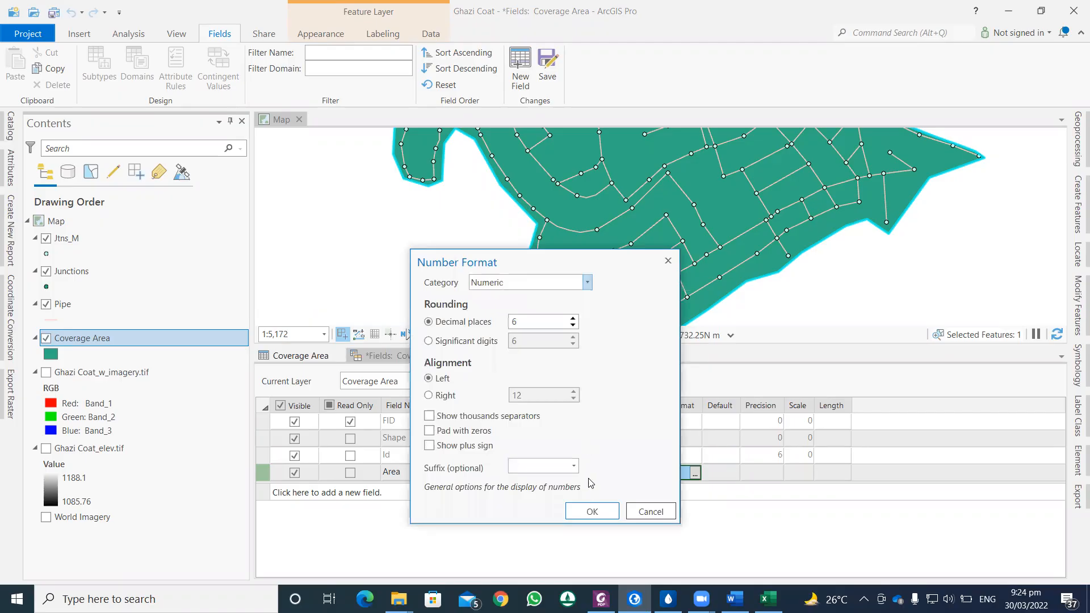
click(572, 326)
click(573, 326)
click(573, 326)
click(591, 511)
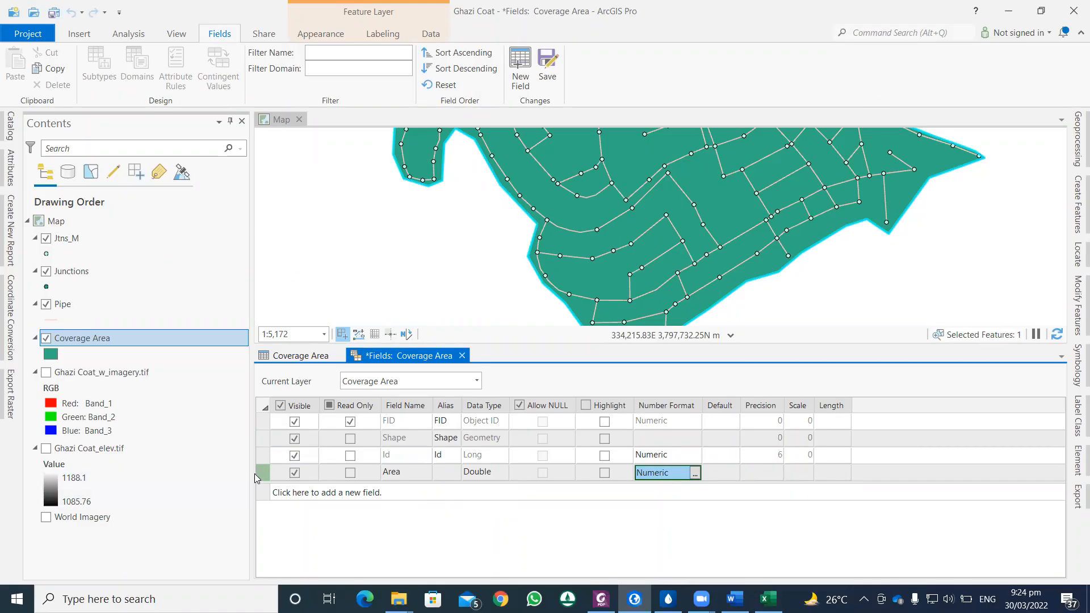
Step: Add a second new field named Population with the Double data type
click(286, 493)
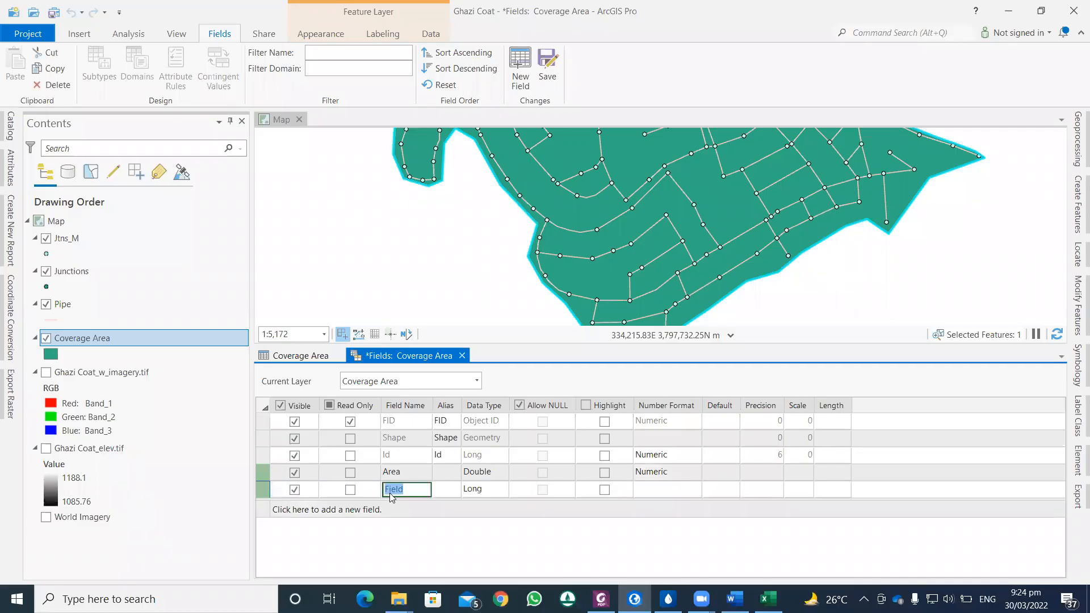
text(Population)
click(481, 491)
click(502, 490)
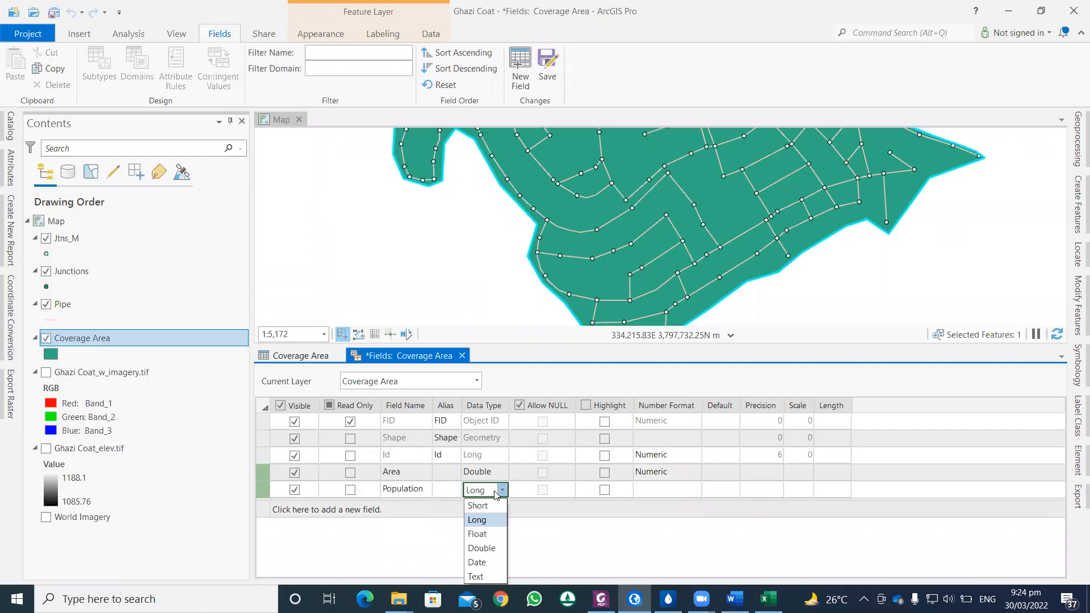
click(481, 548)
Step: Set the Population field's number format to Numeric with 3 decimal places
click(693, 492)
click(694, 492)
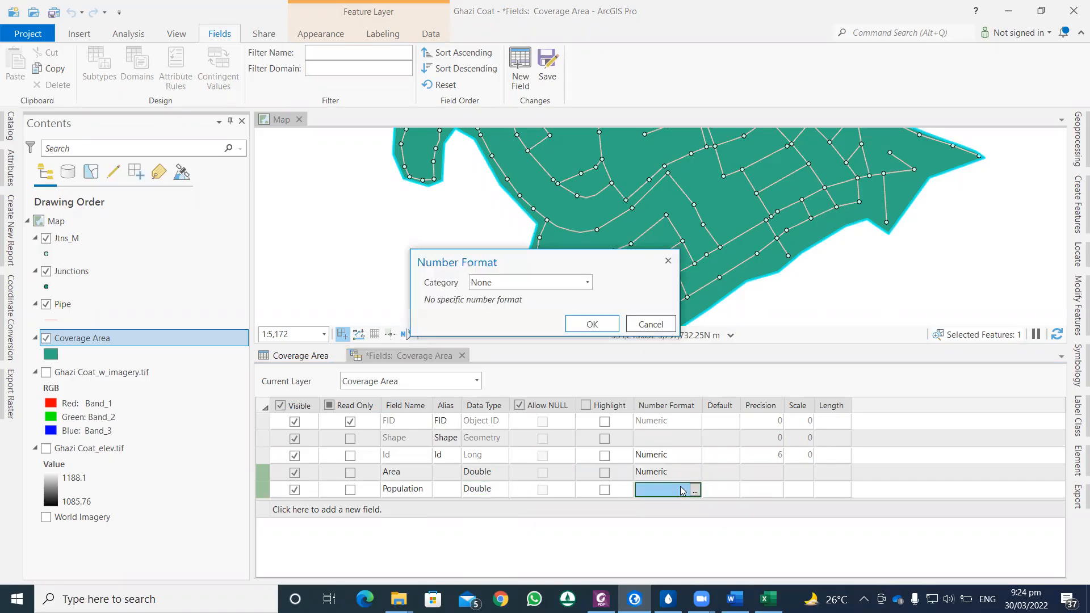
click(587, 282)
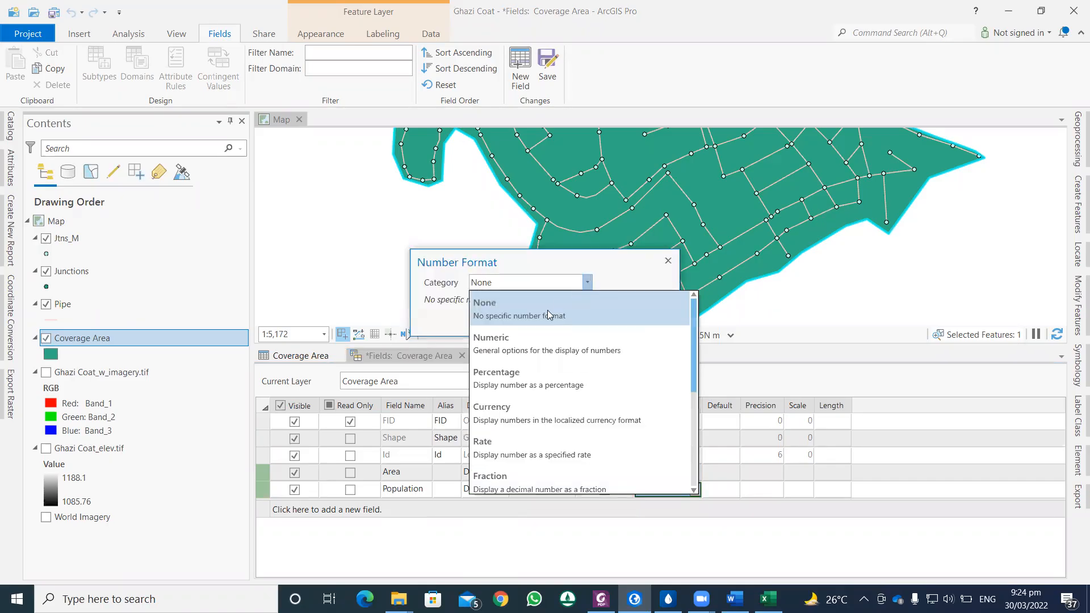
click(536, 339)
click(572, 327)
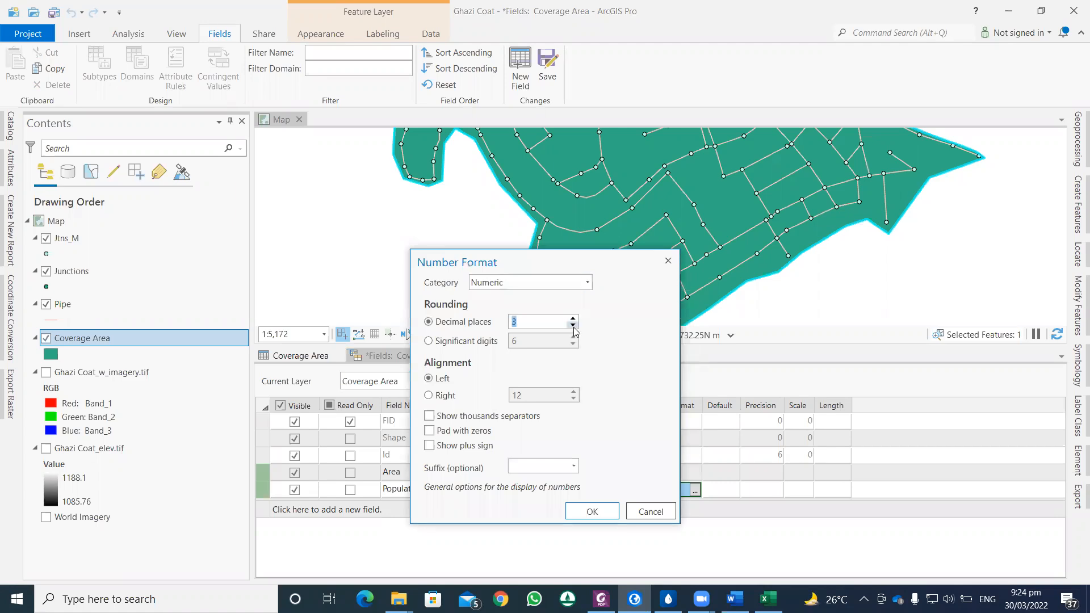
click(602, 511)
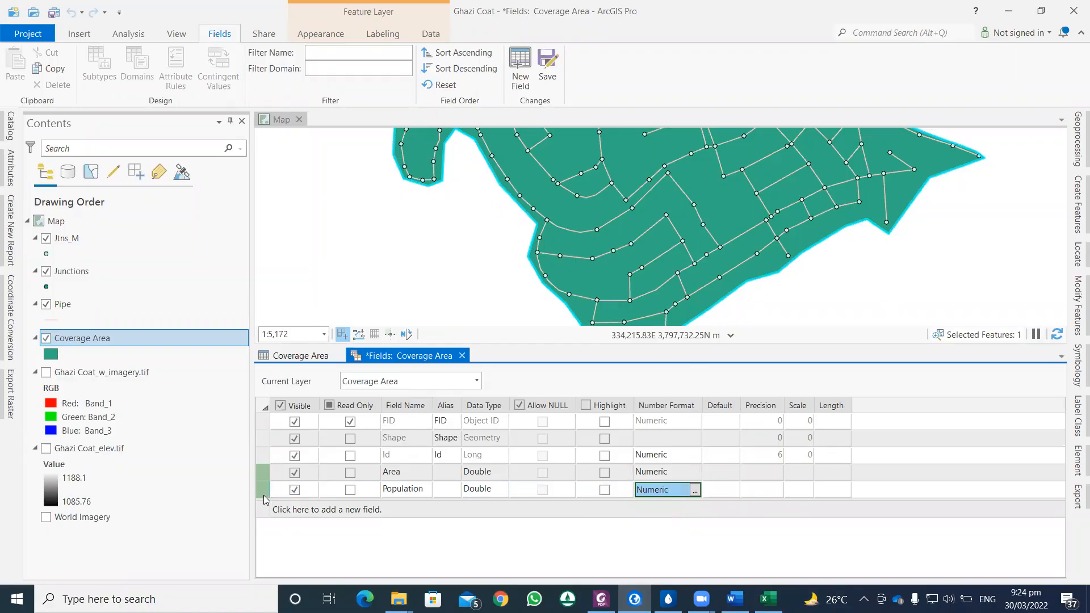
Step: Add a field named Supply with the Long data type
click(284, 510)
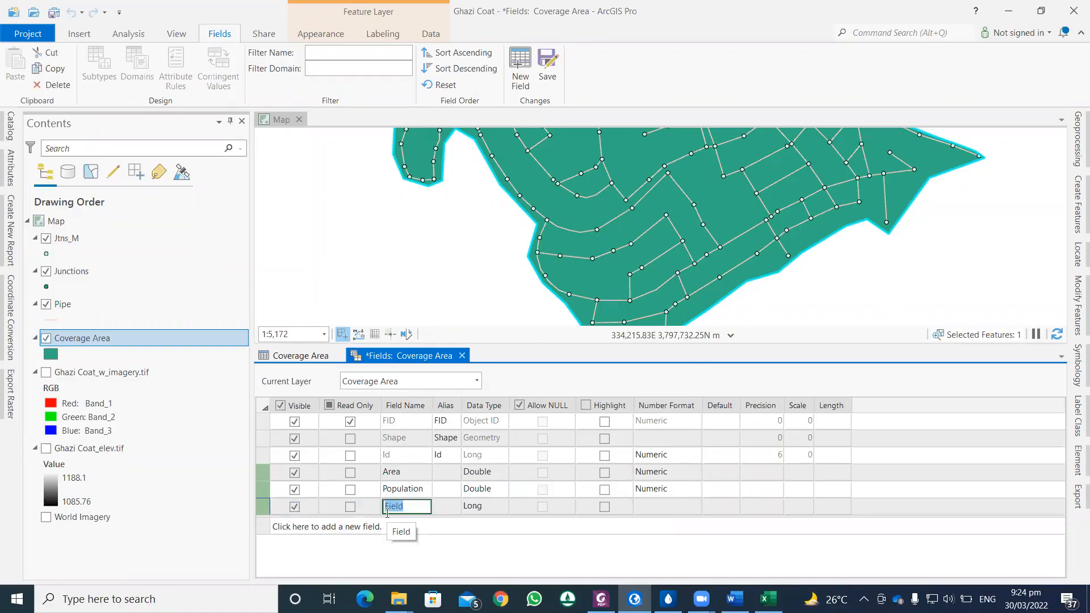
text(Supply)
click(489, 507)
click(502, 508)
click(477, 532)
Step: Set the Supply field's number format to Numeric with 3 decimal places
click(656, 511)
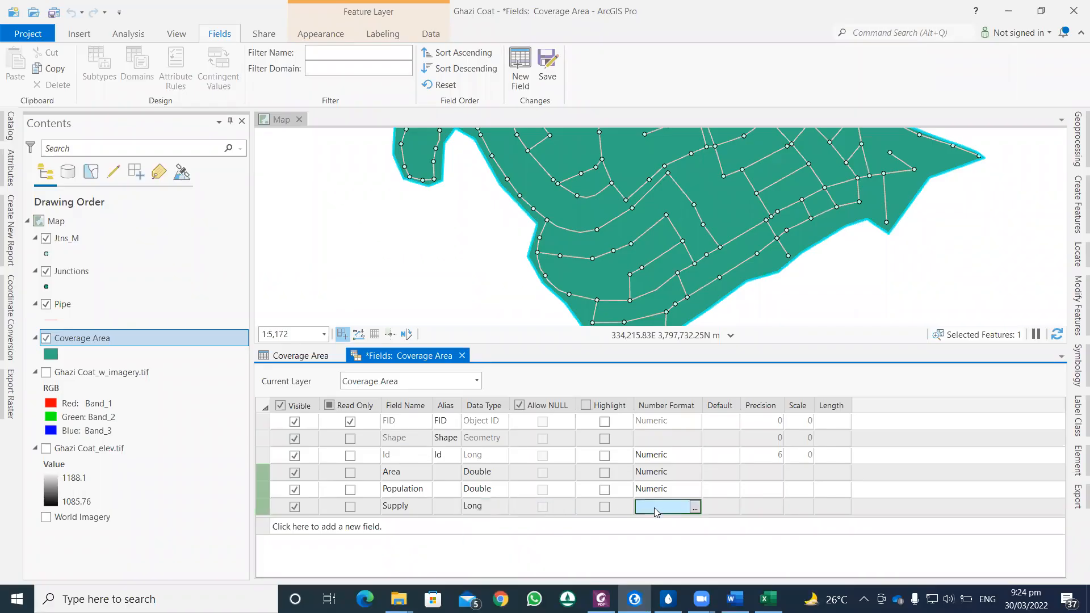
click(695, 509)
click(587, 282)
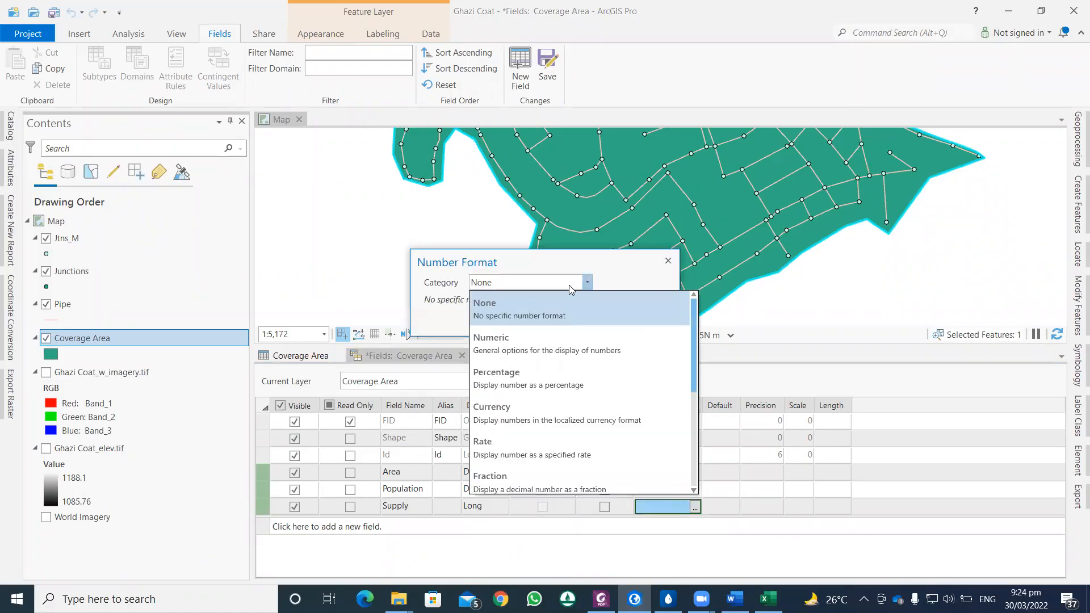
click(508, 344)
click(573, 326)
click(573, 325)
click(573, 325)
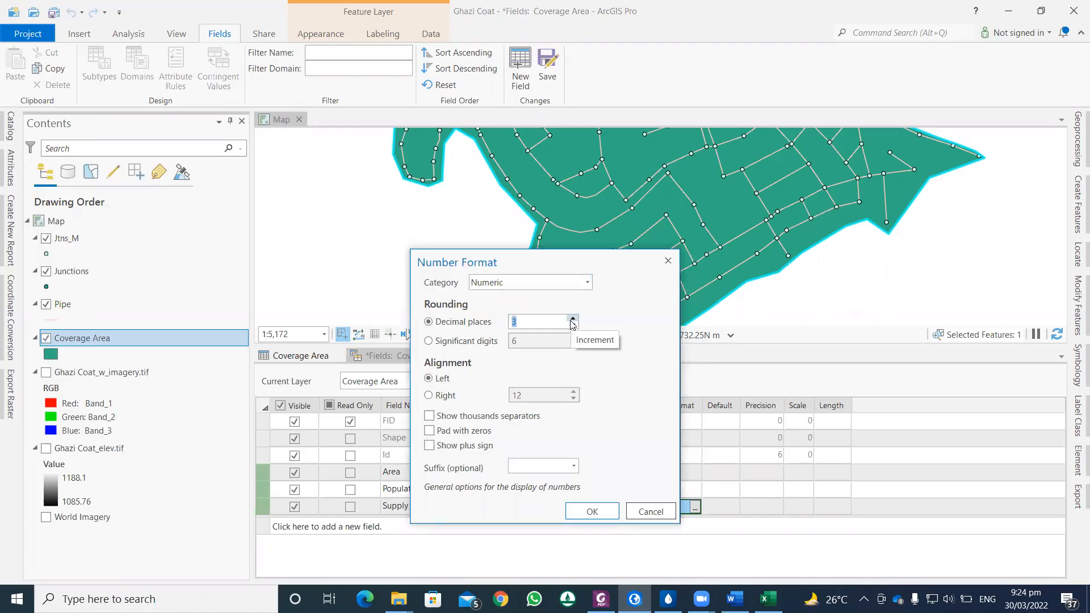
click(596, 513)
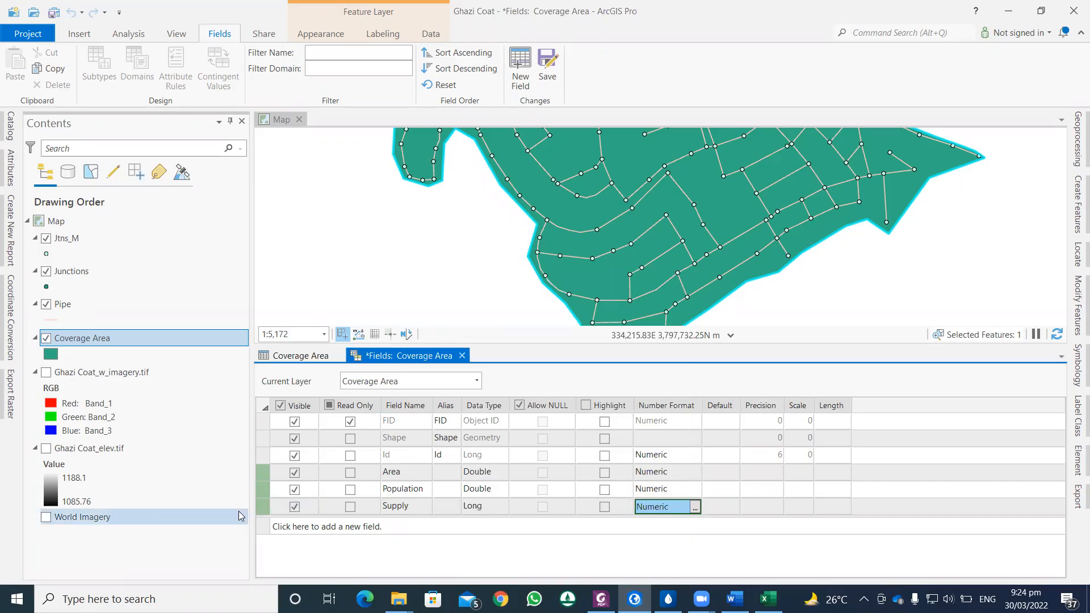
Step: Add another field below Supply and name it TotalDemand
click(282, 527)
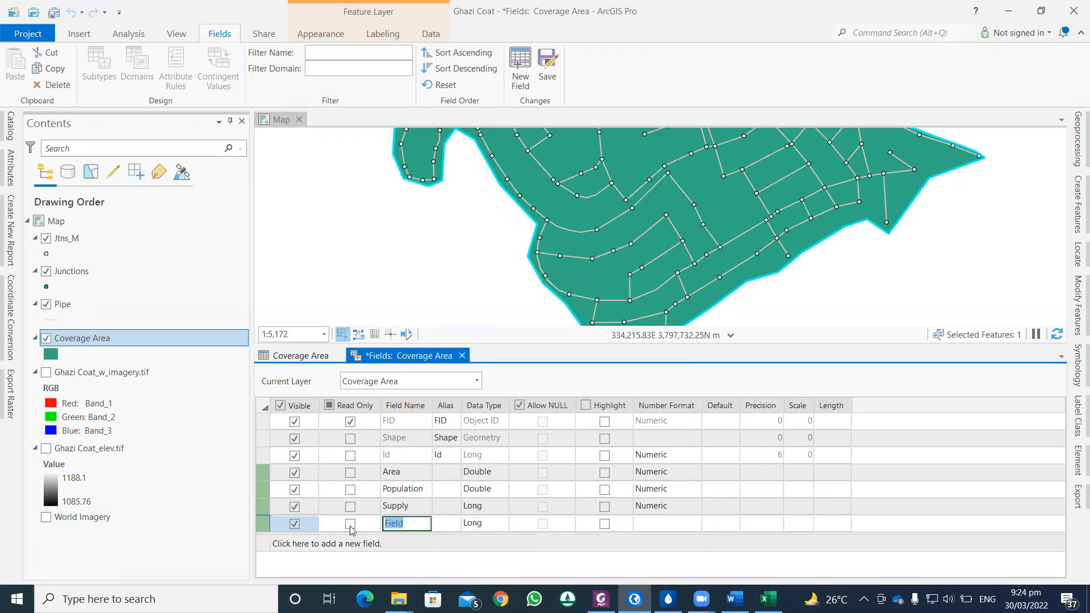
text(Total)
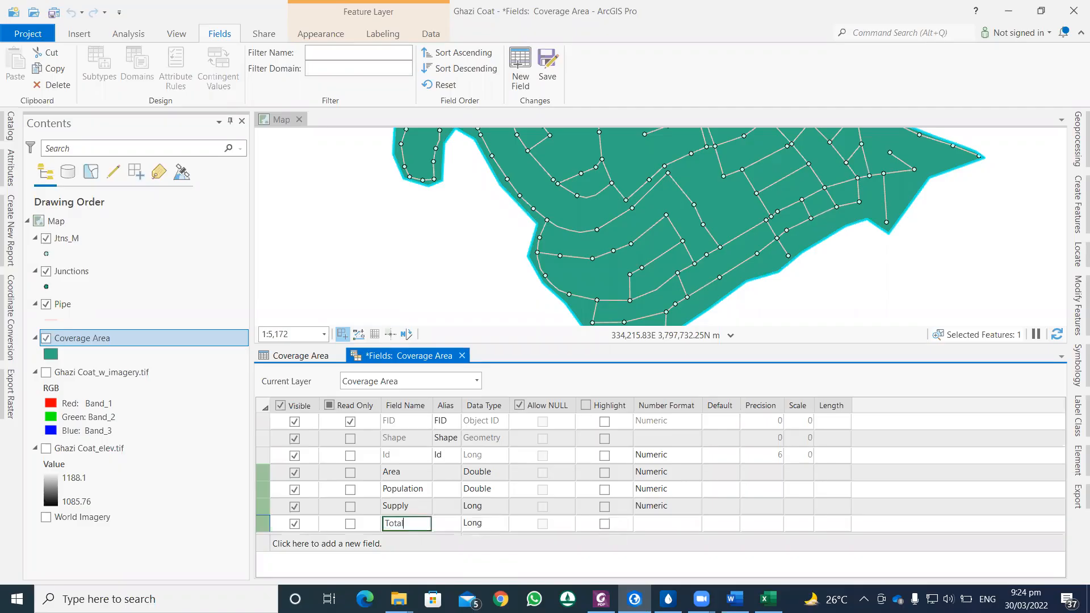
text(Demand)
key(Return)
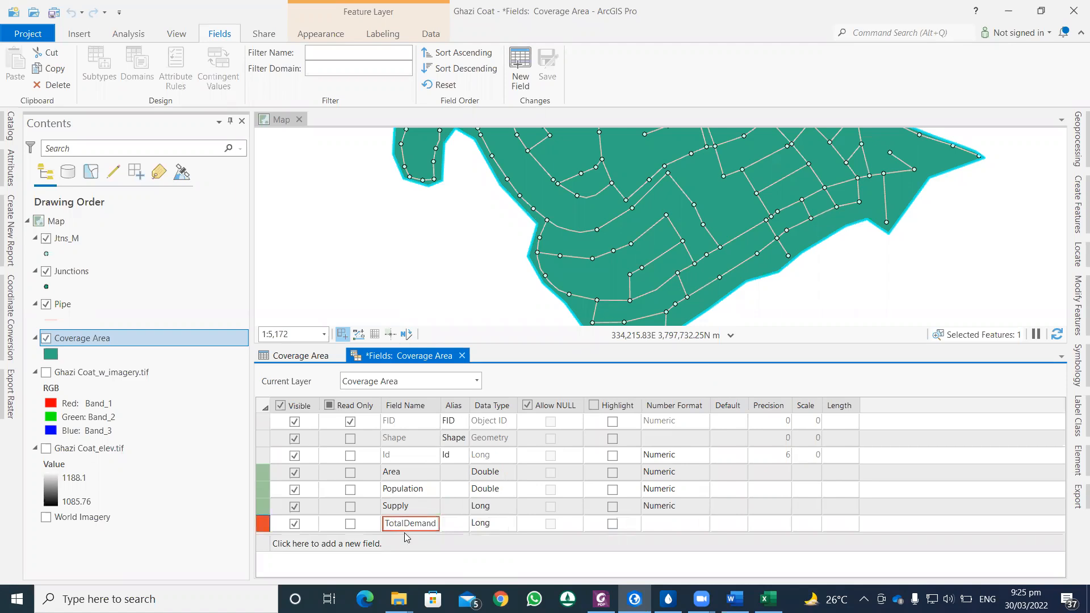
Step: Shorten the TotalDemand field's name to Demand
click(429, 551)
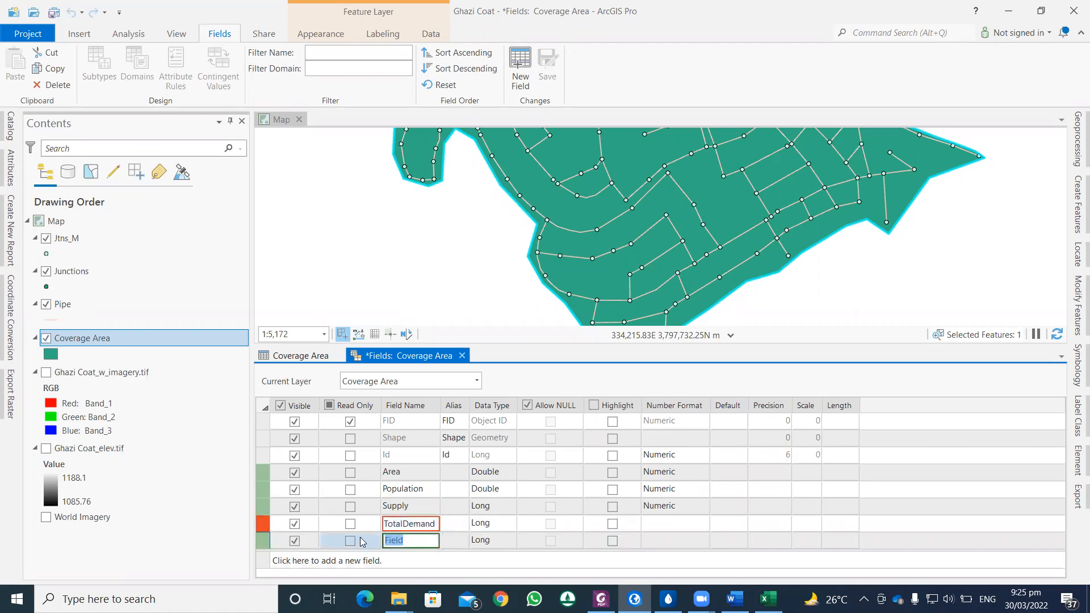
click(402, 526)
click(403, 523)
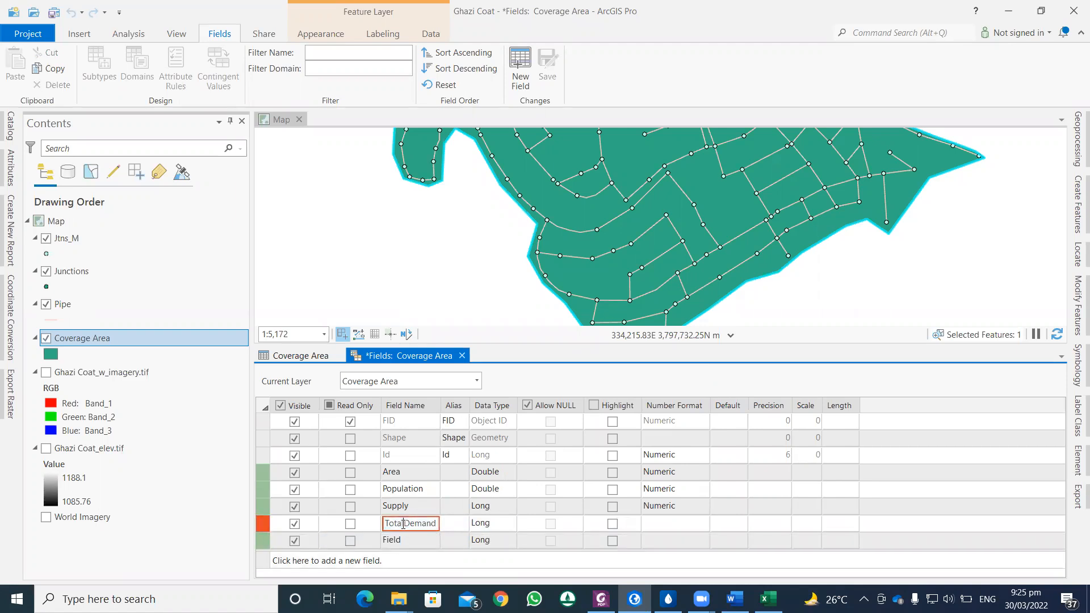
key(BackSpace)
key(BackSpace)
key(BackSpace)
key(BackSpace)
key(BackSpace)
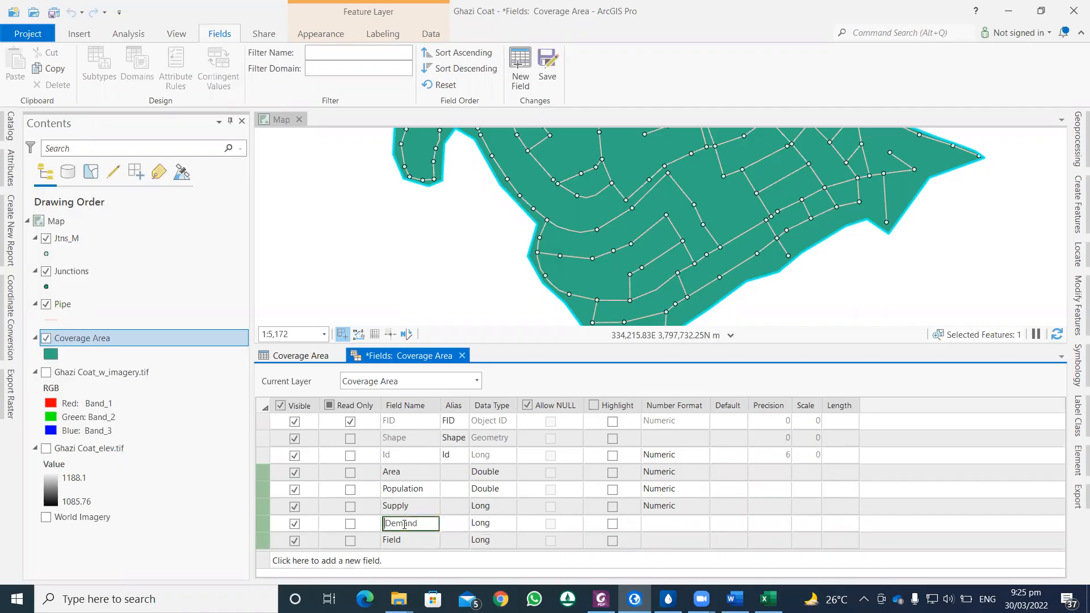
click(410, 540)
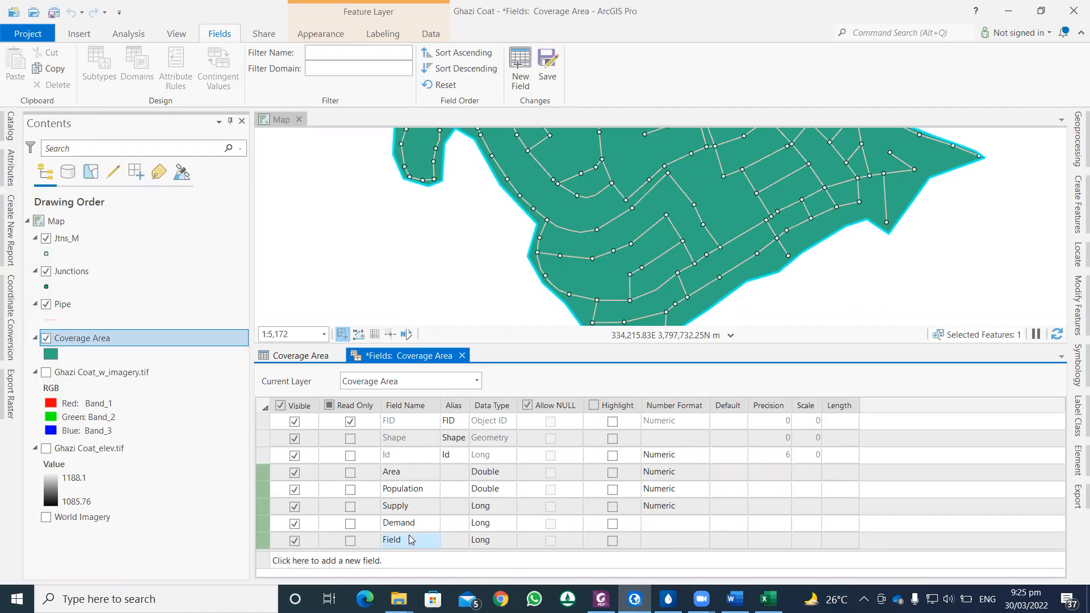
Step: Delete the extra unnamed field row below Demand
click(263, 543)
right_click(263, 542)
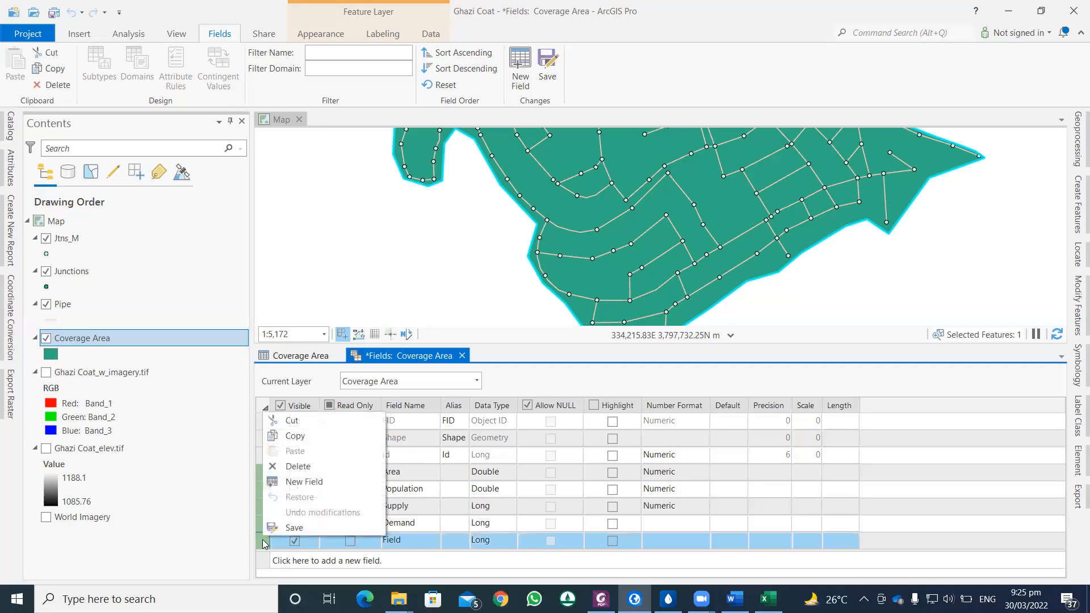
click(296, 469)
Step: Format the Demand field as Numeric with 3 decimal places, and close the fields view, saving the new fields
click(687, 523)
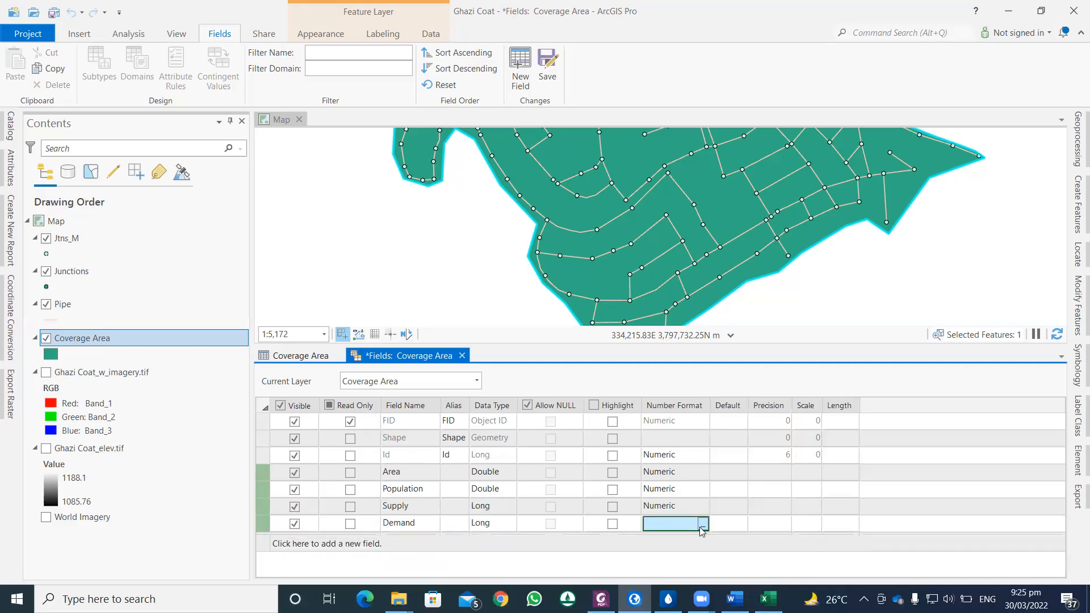
click(703, 525)
click(588, 282)
click(579, 313)
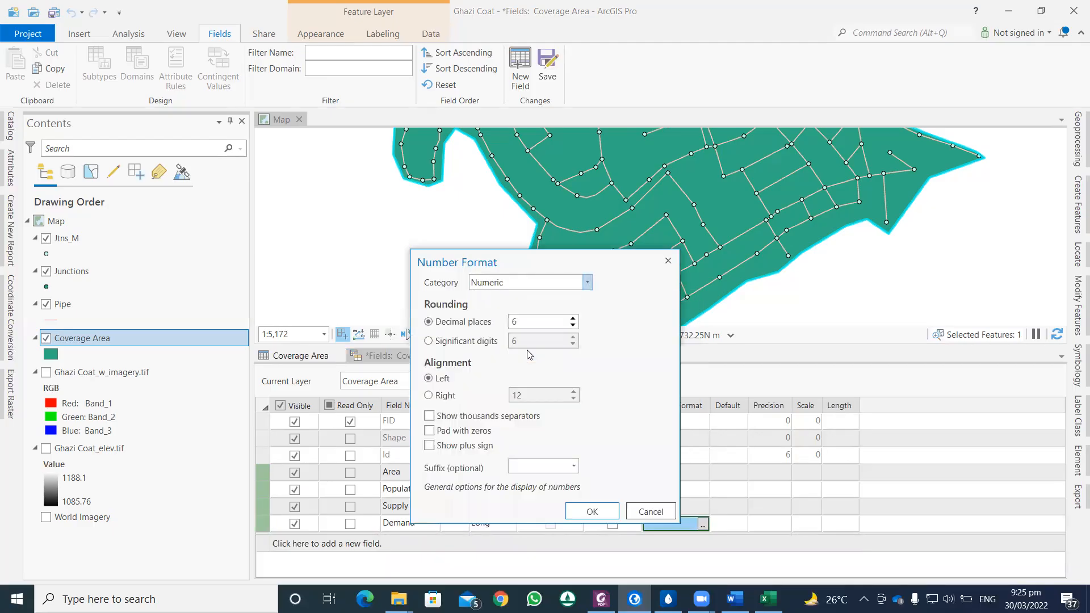
click(573, 325)
click(573, 325)
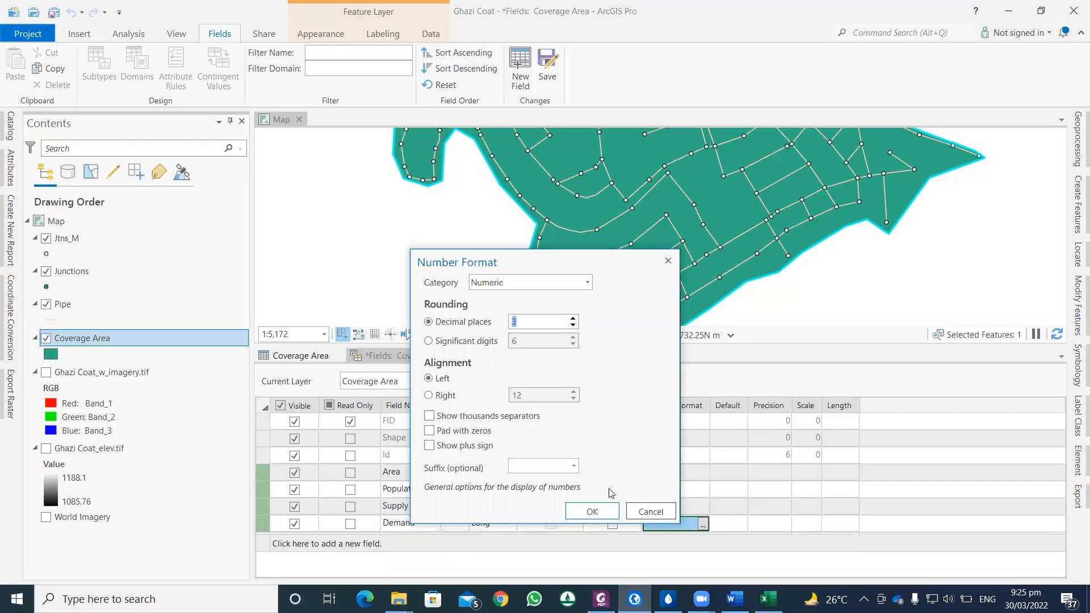
click(602, 511)
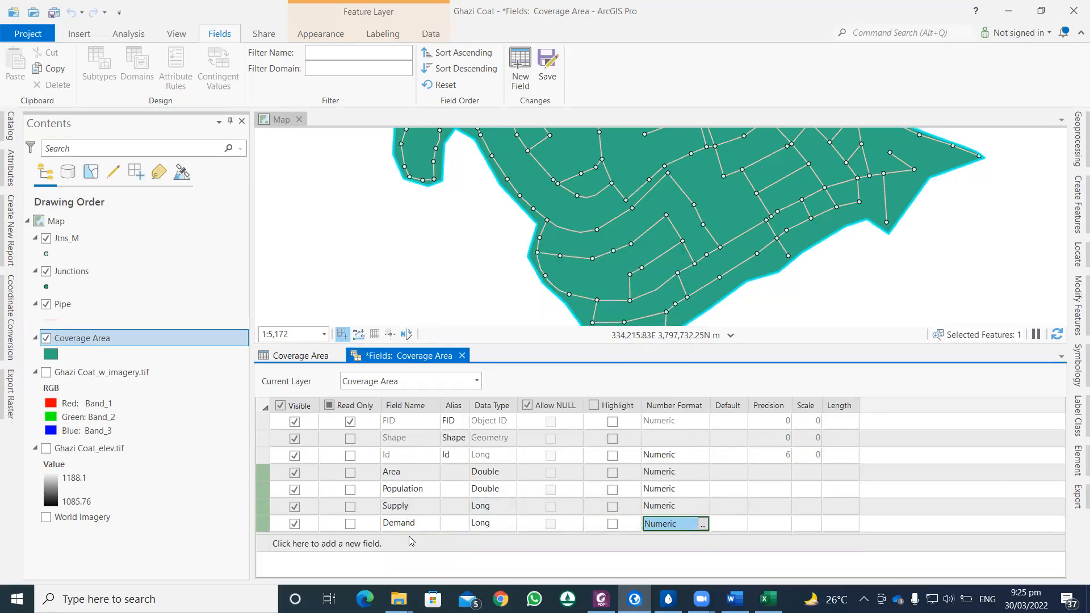
click(462, 356)
click(540, 334)
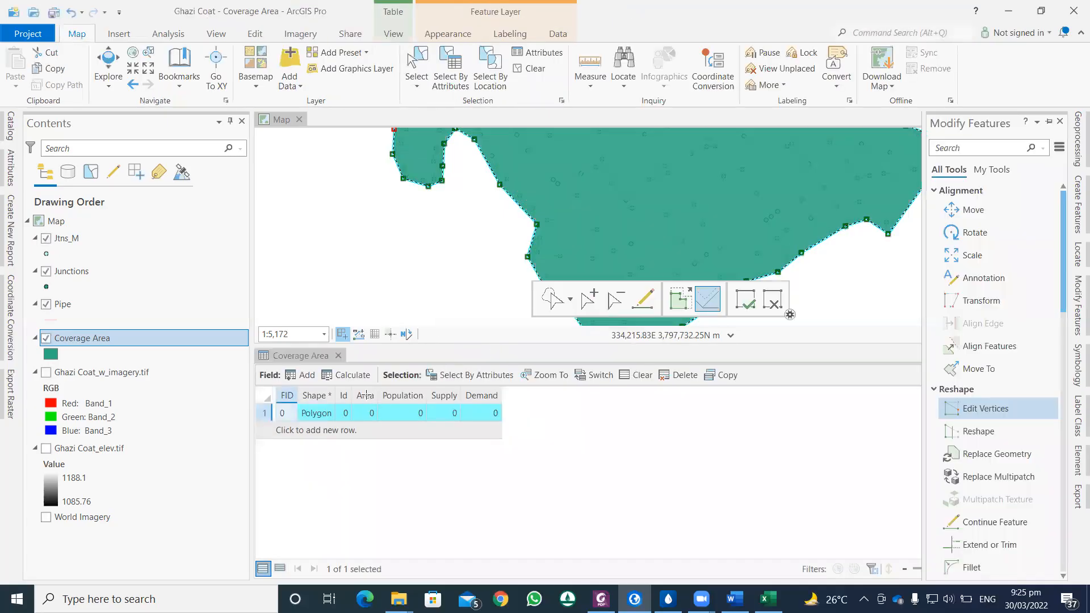
Step: Calculate the polygon's geometry into the Area field using the Area property, square meters and the current map's coordinate system
right_click(366, 397)
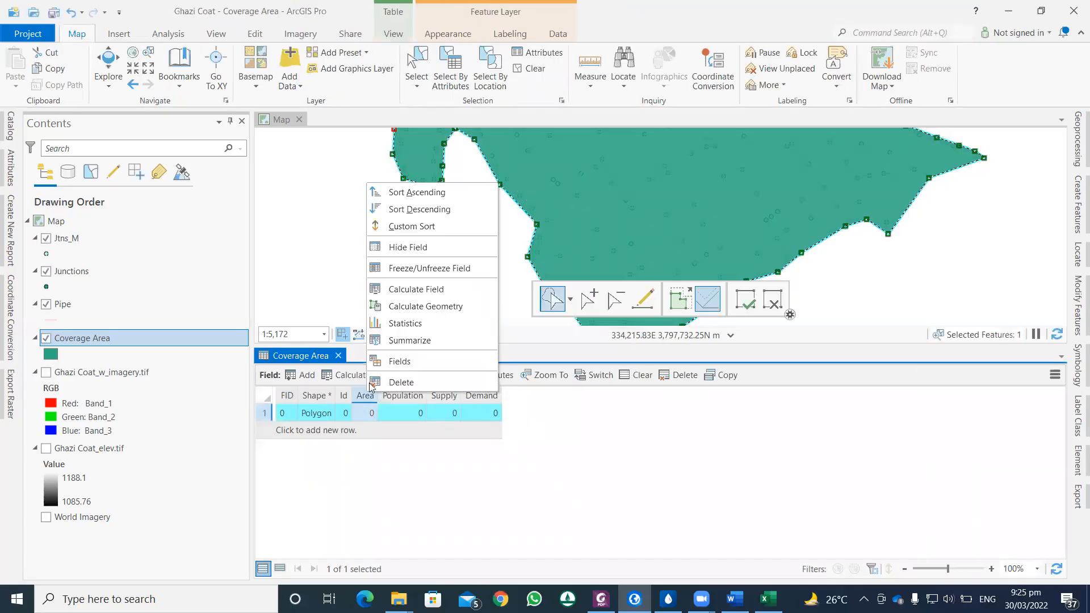
click(429, 307)
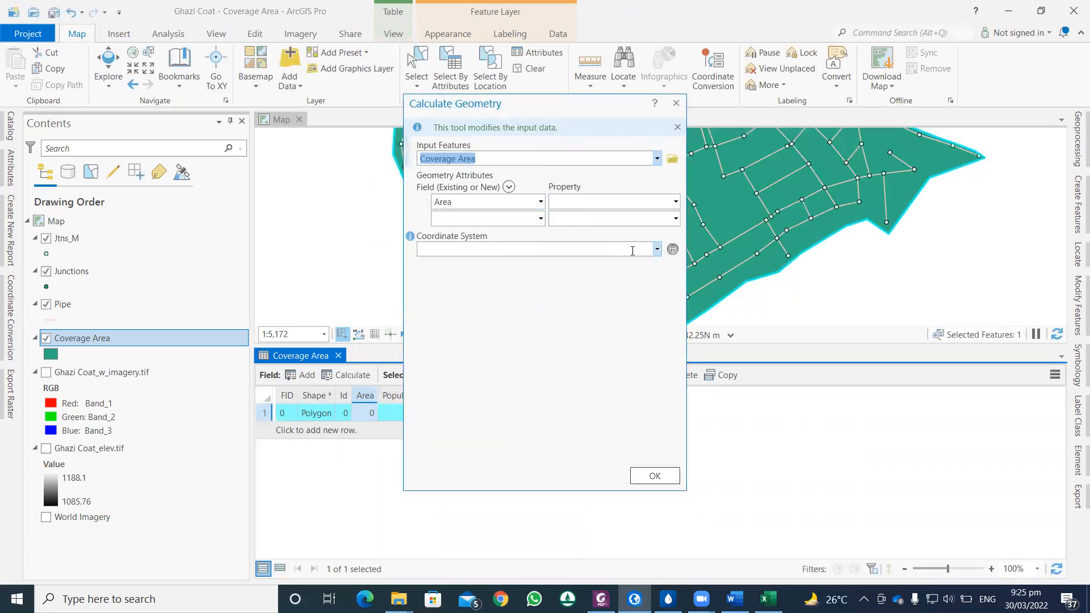
click(657, 248)
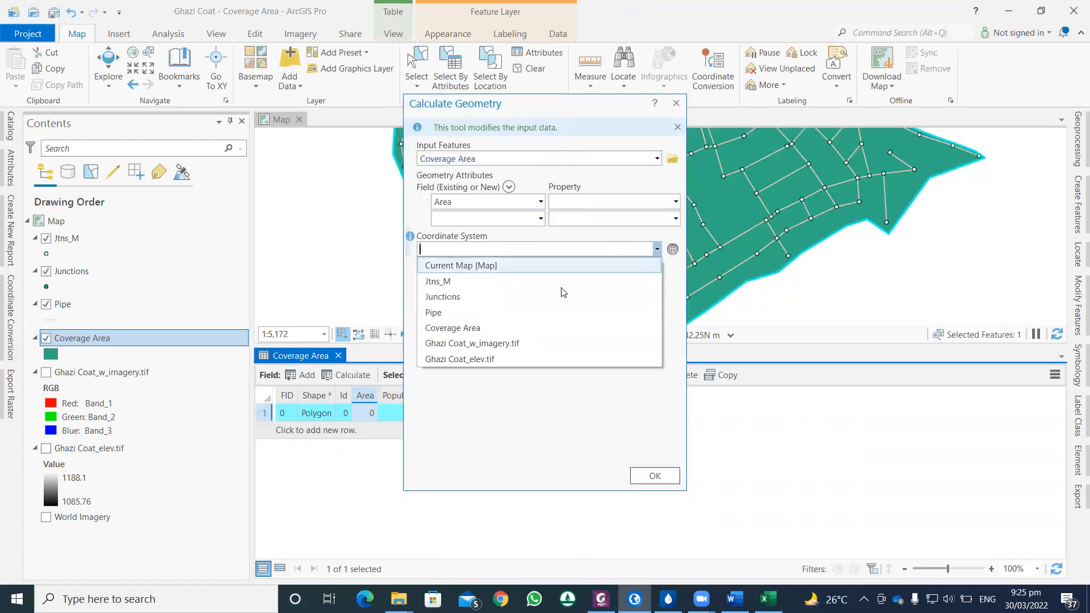
click(473, 265)
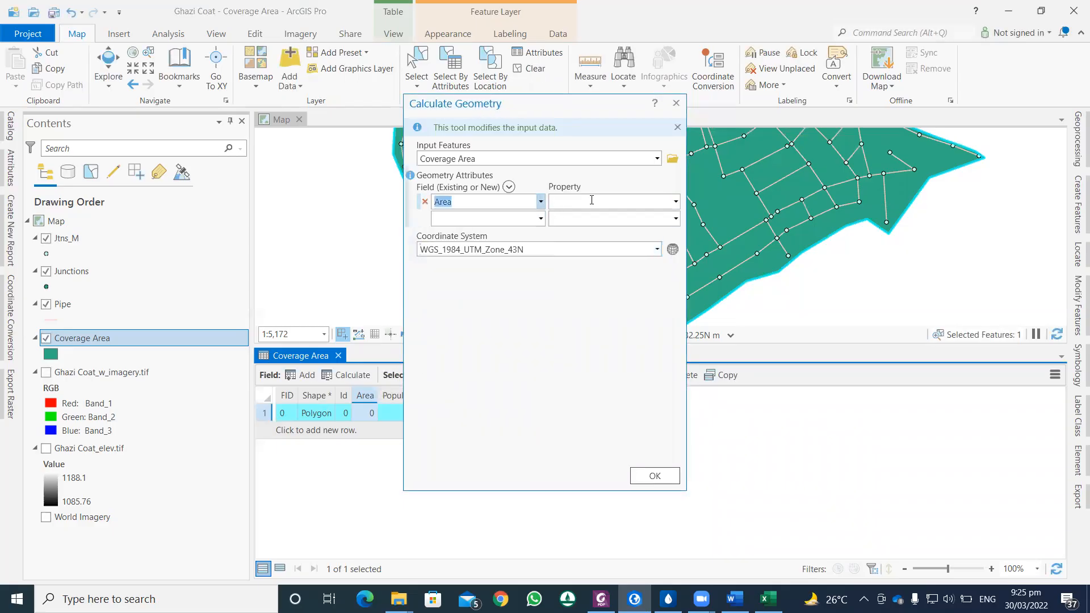
click(675, 202)
click(636, 218)
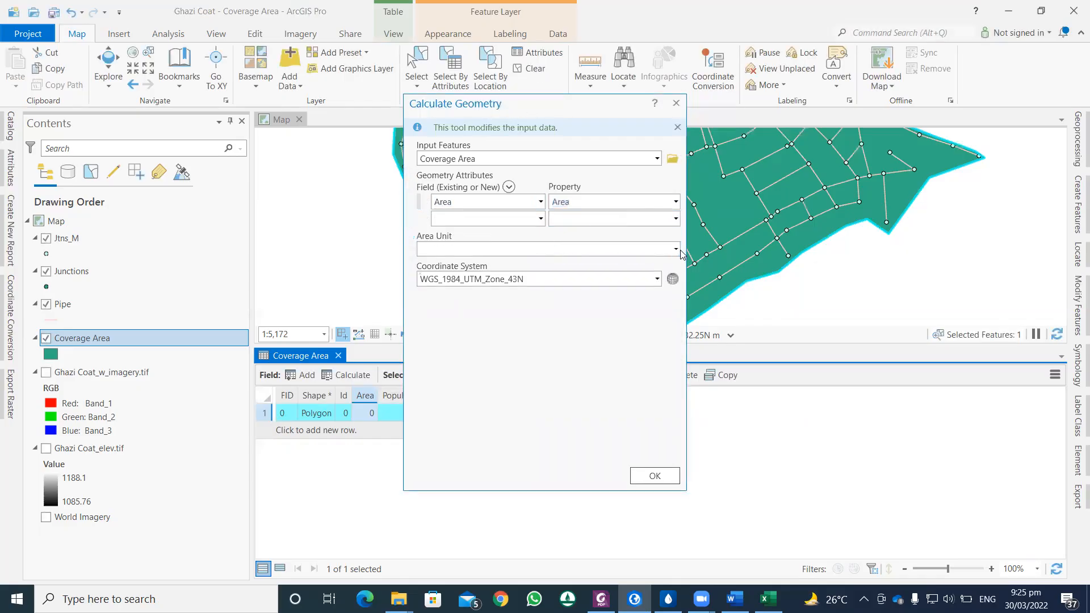
click(676, 249)
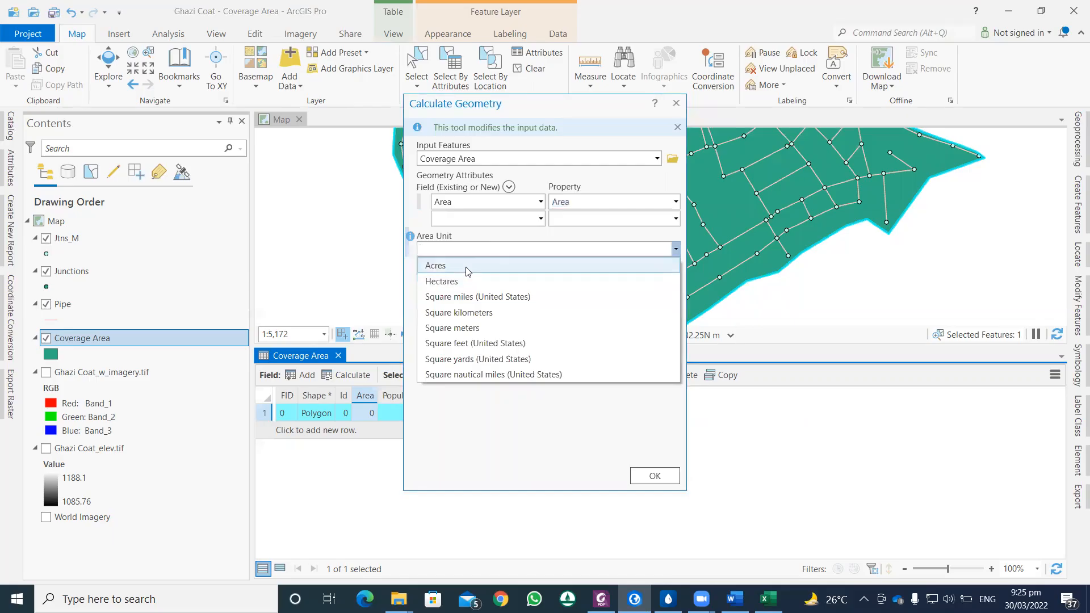
click(464, 330)
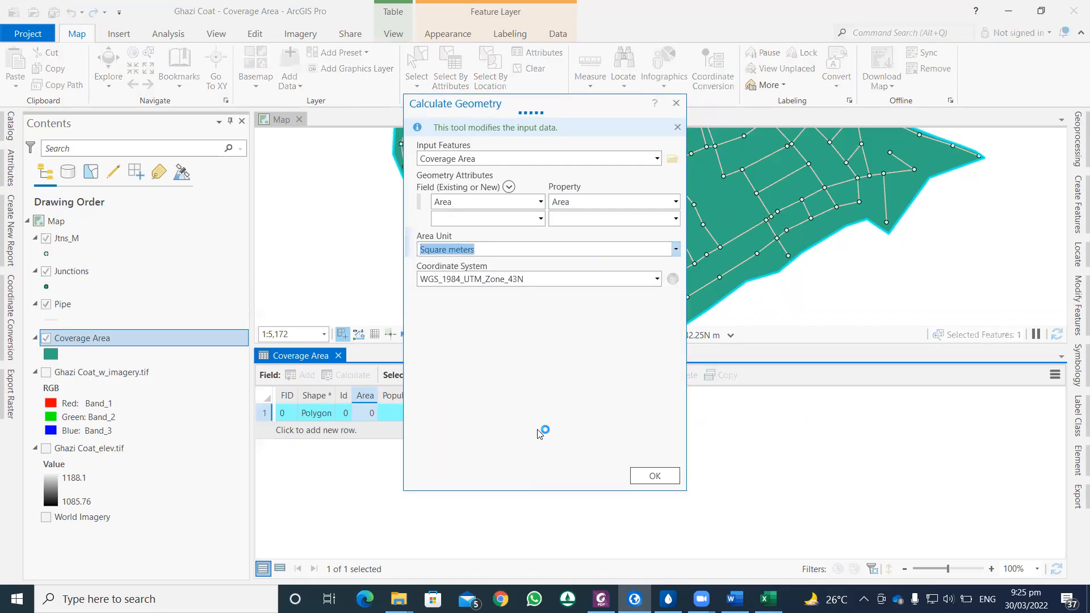
click(654, 477)
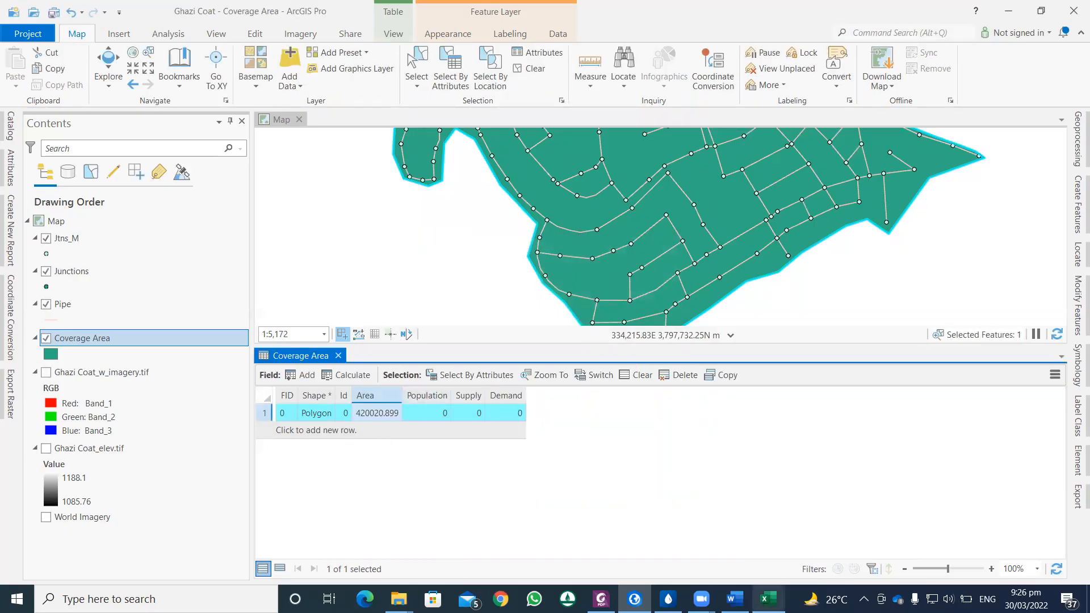
Step: Check the Excel demand sheet, and enter a Population of 15373 and a Supply of 33 for the Coverage Area polygon
click(764, 596)
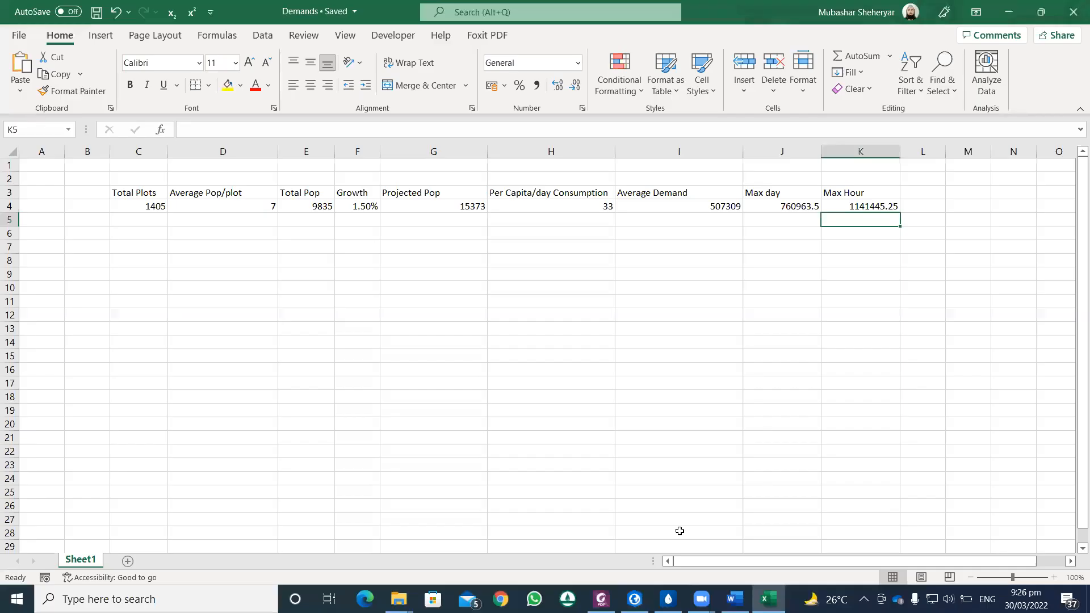
click(635, 599)
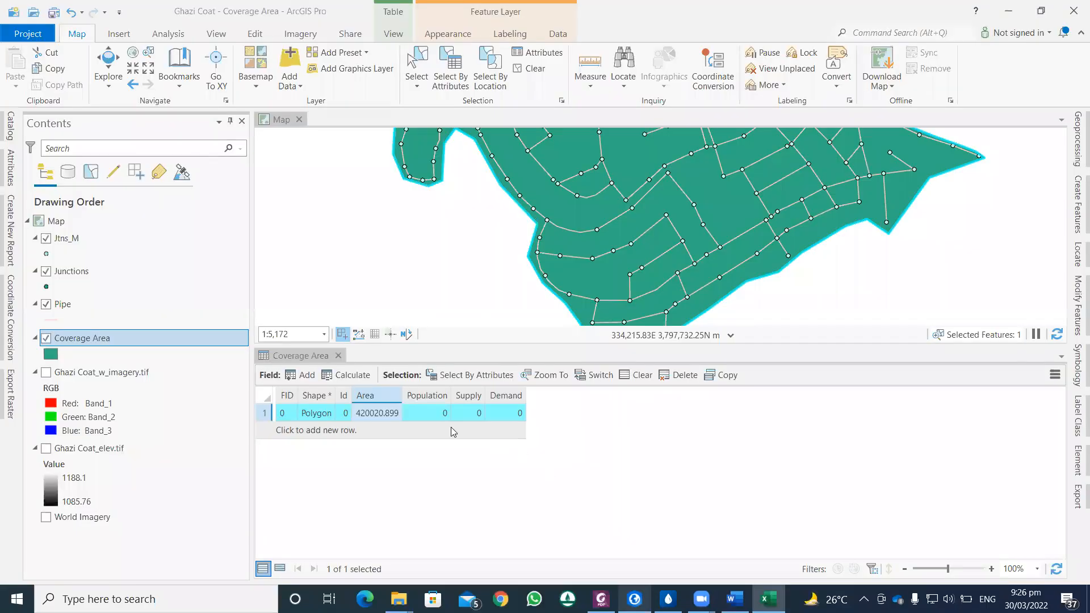
double_click(436, 412)
text(15373)
key(Tab)
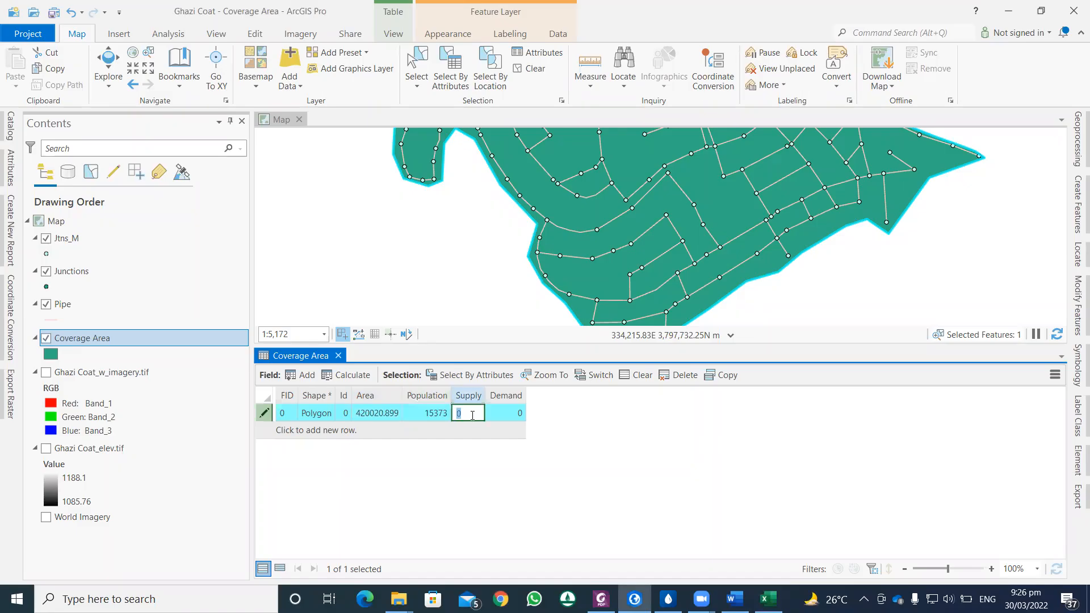
text(33)
key(Tab)
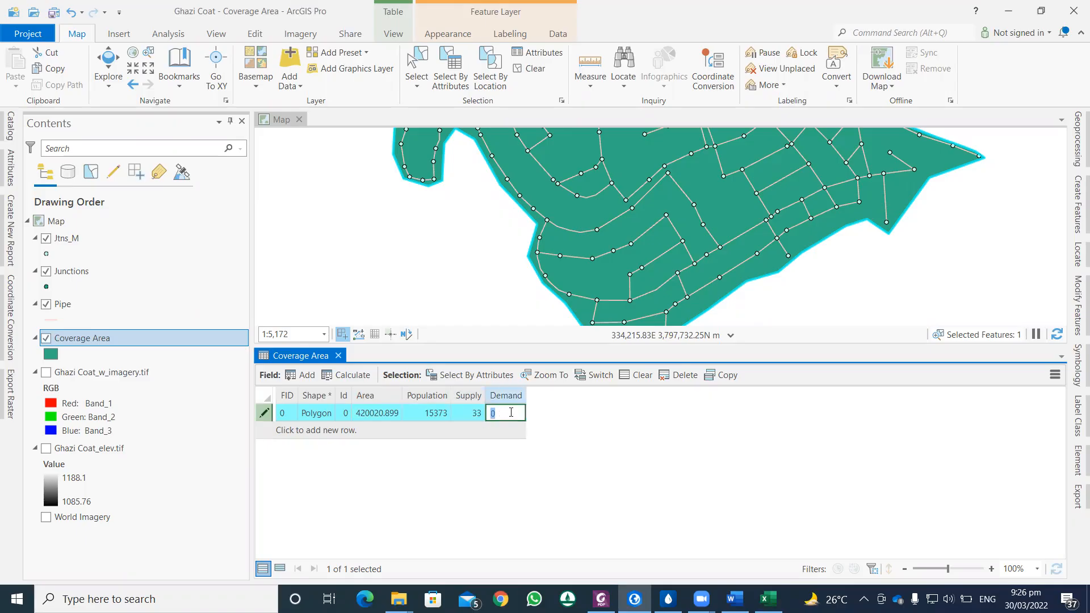
Step: Switch to the Excel Demands workbook and add a Leakage column beside Max Hour with a value of 20%
click(768, 599)
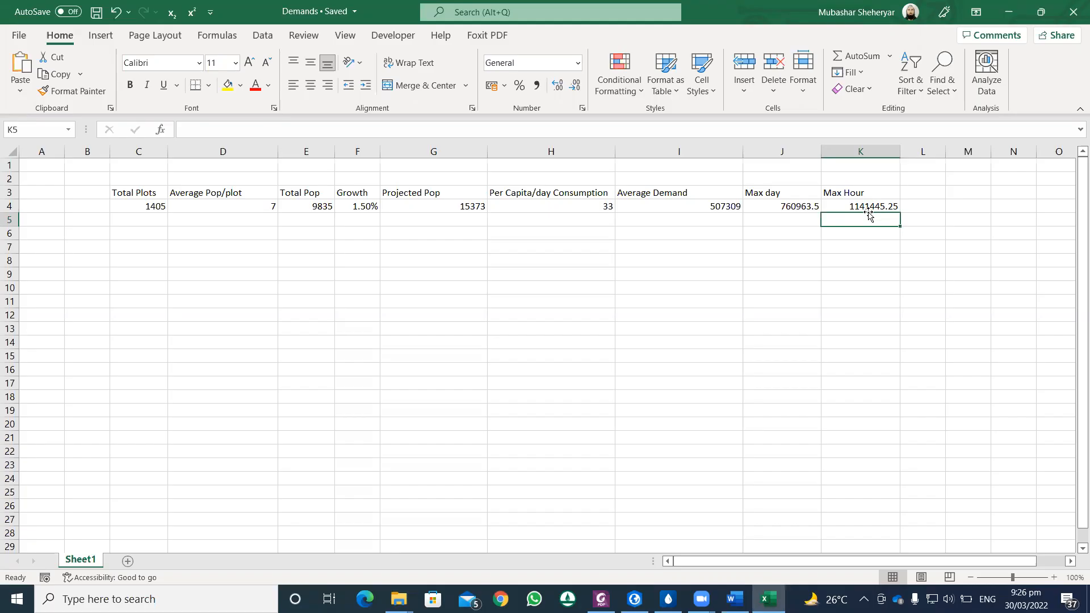
click(910, 205)
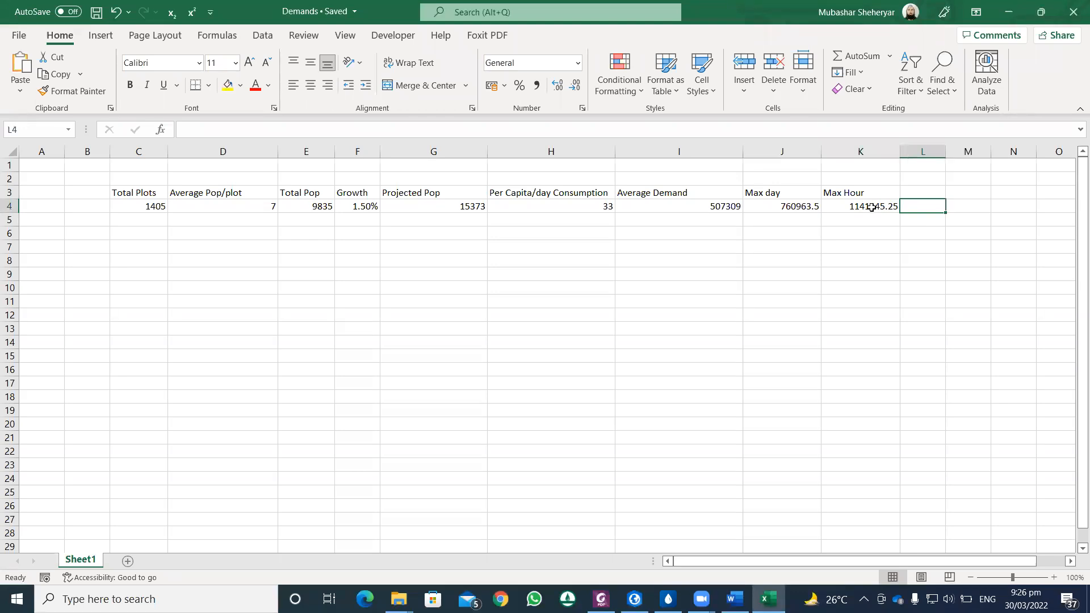
click(916, 189)
text(L)
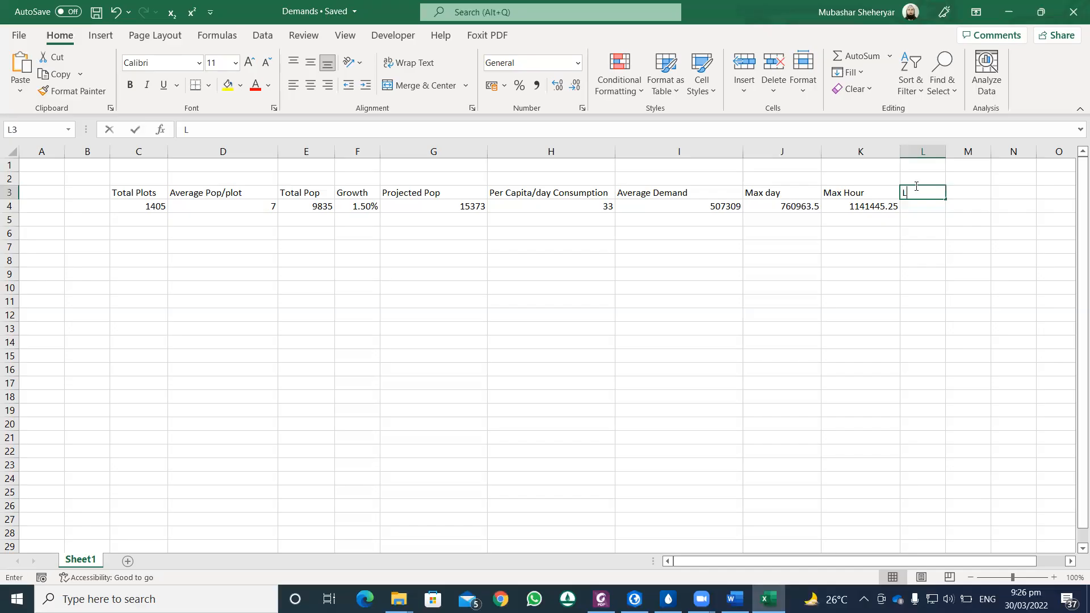
text(eakage)
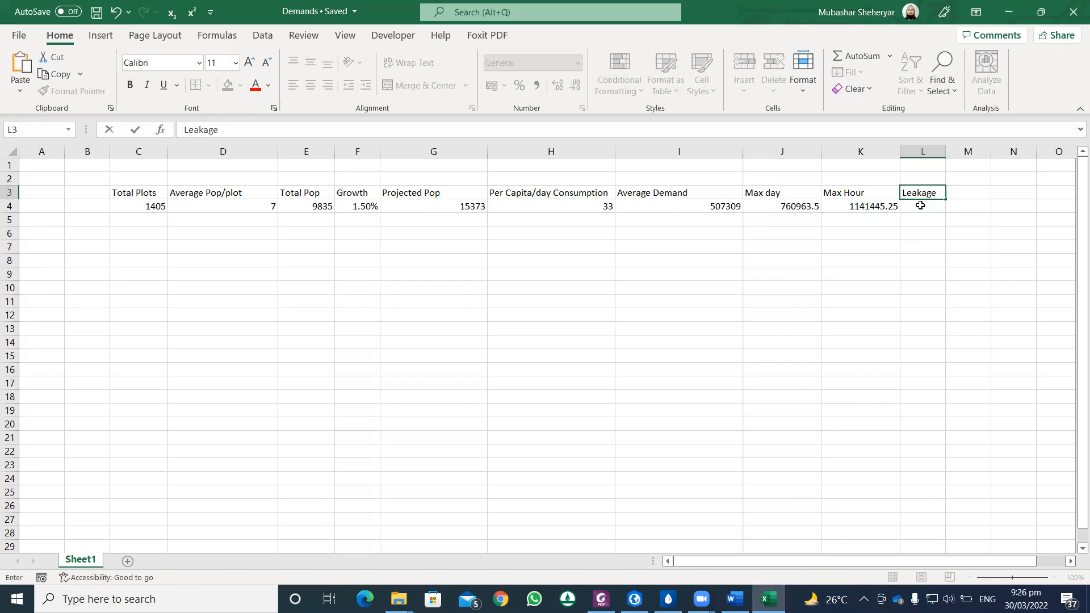
click(920, 206)
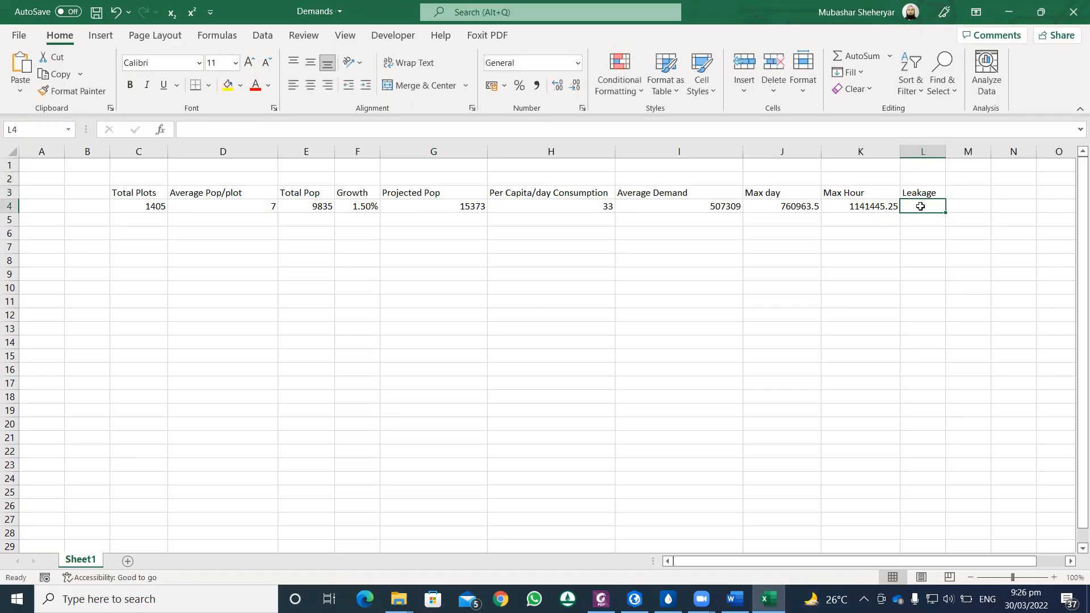
text(20)
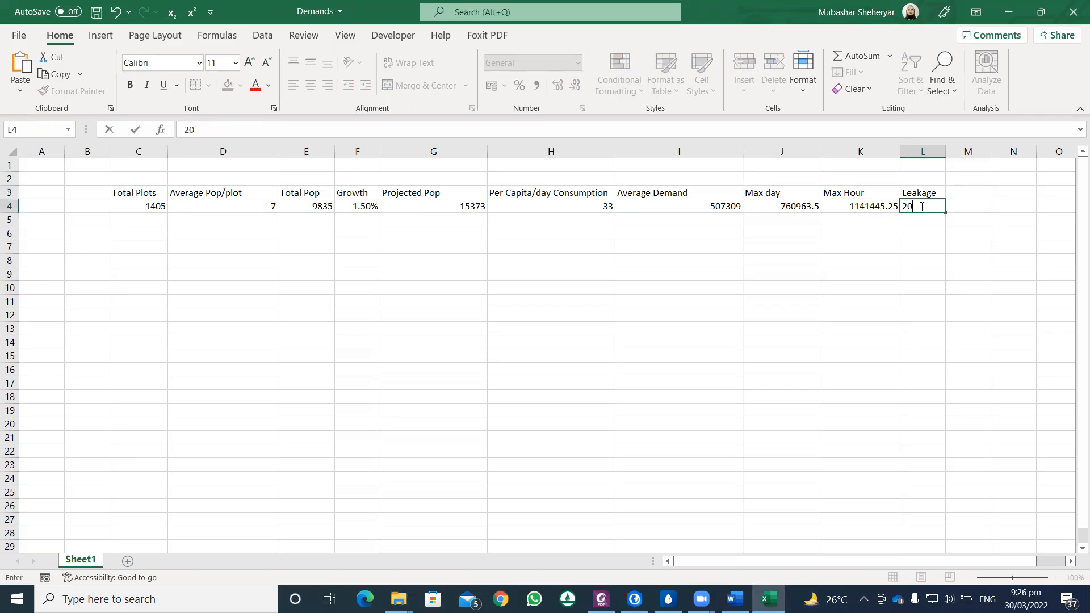
text(%)
key(Return)
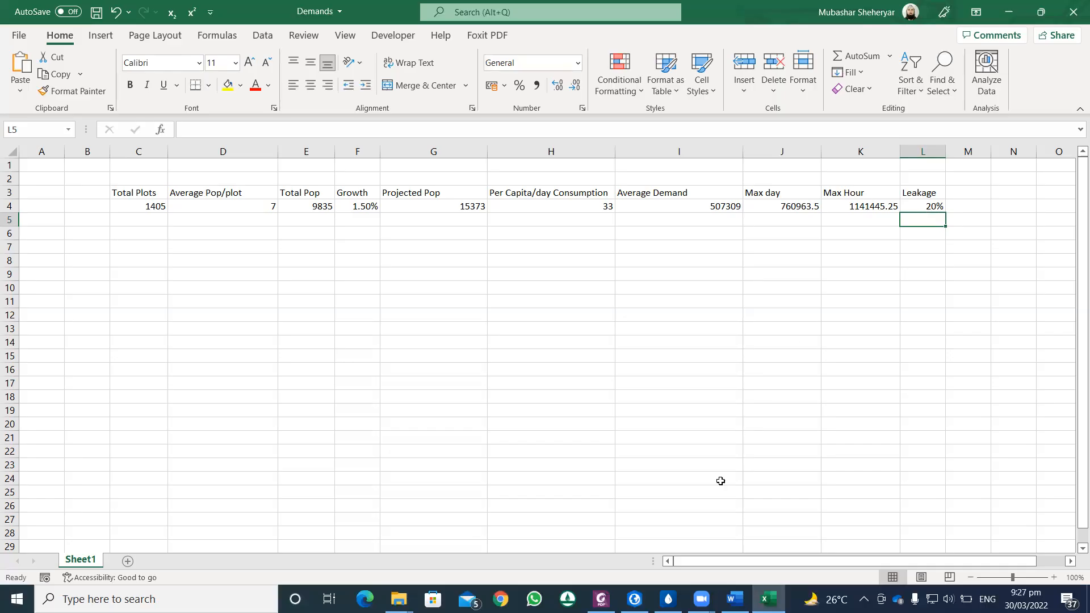
Step: Review the WASA domestic water supply standards and the leakage-adjusted demand formula in section 2.4 of the Introduction-to-Urban-Water-Distribution PDF
click(602, 600)
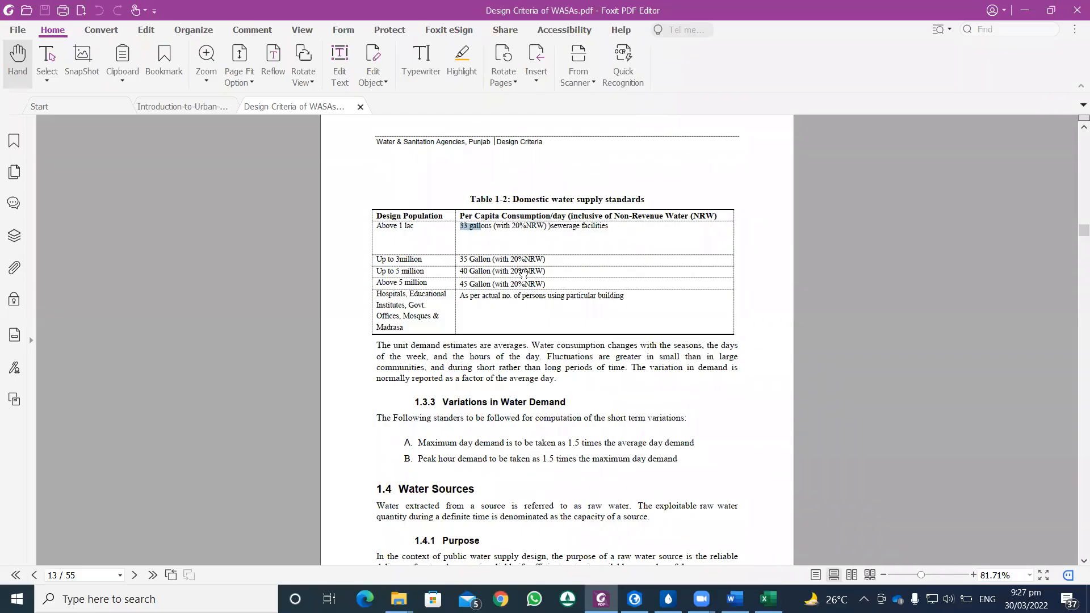
scroll(562, 340, down, 2)
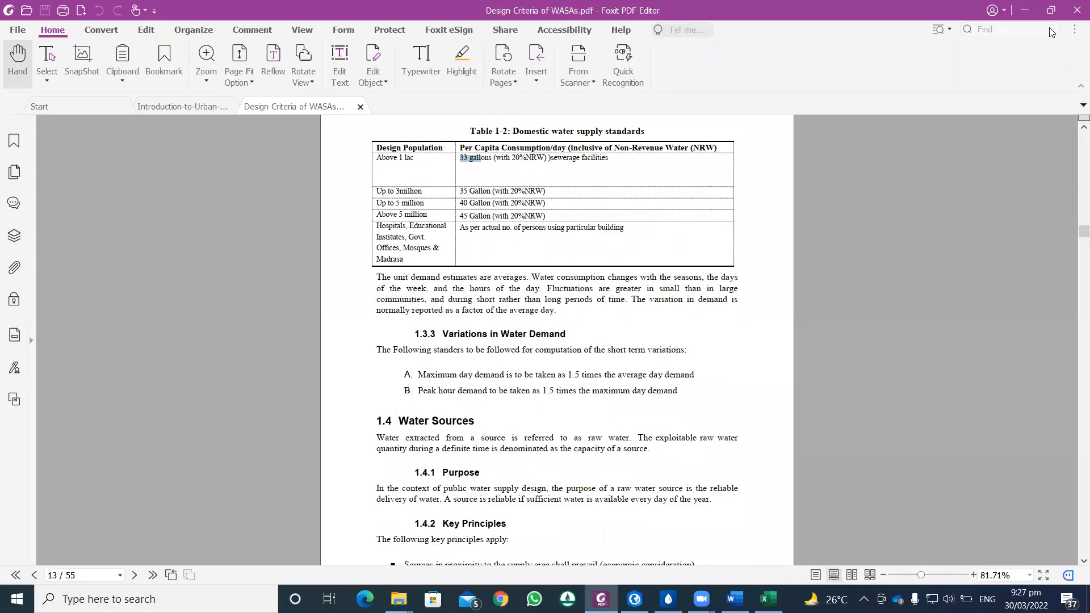
click(1025, 11)
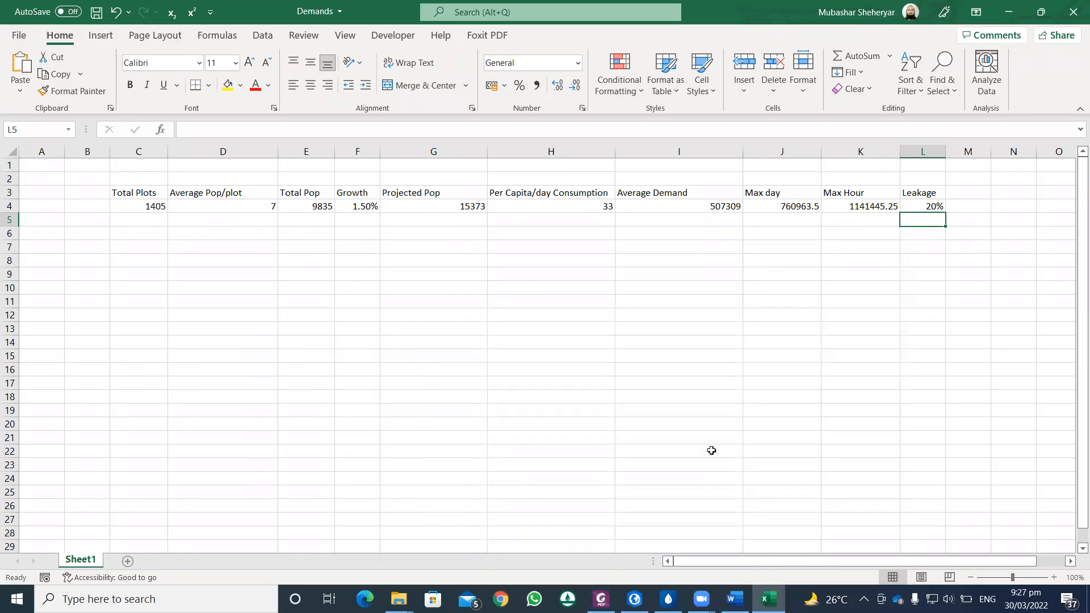
click(601, 599)
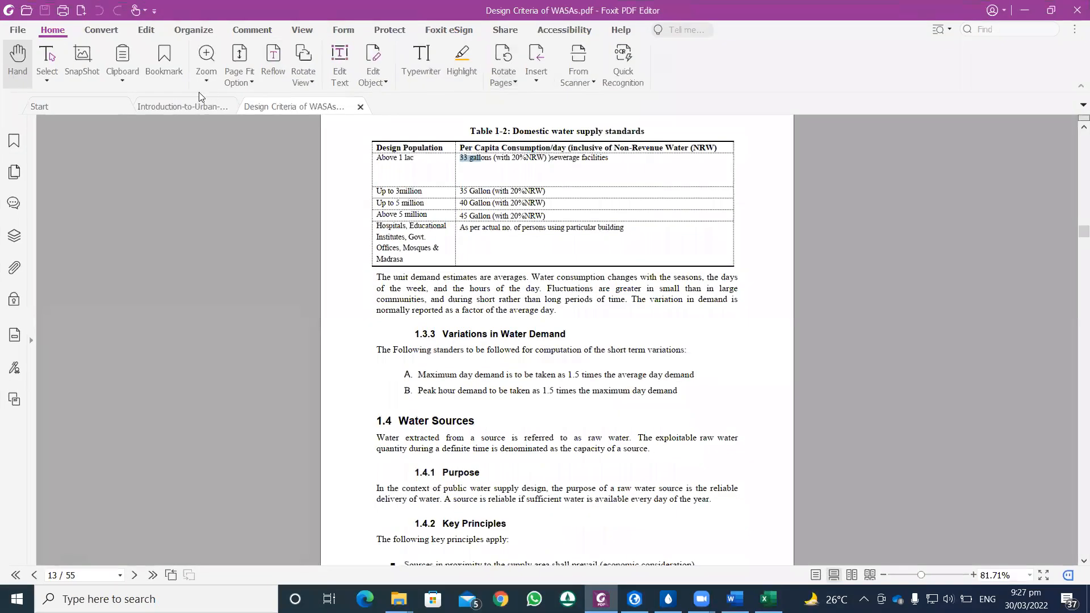
click(187, 109)
scroll(528, 298, down, 1)
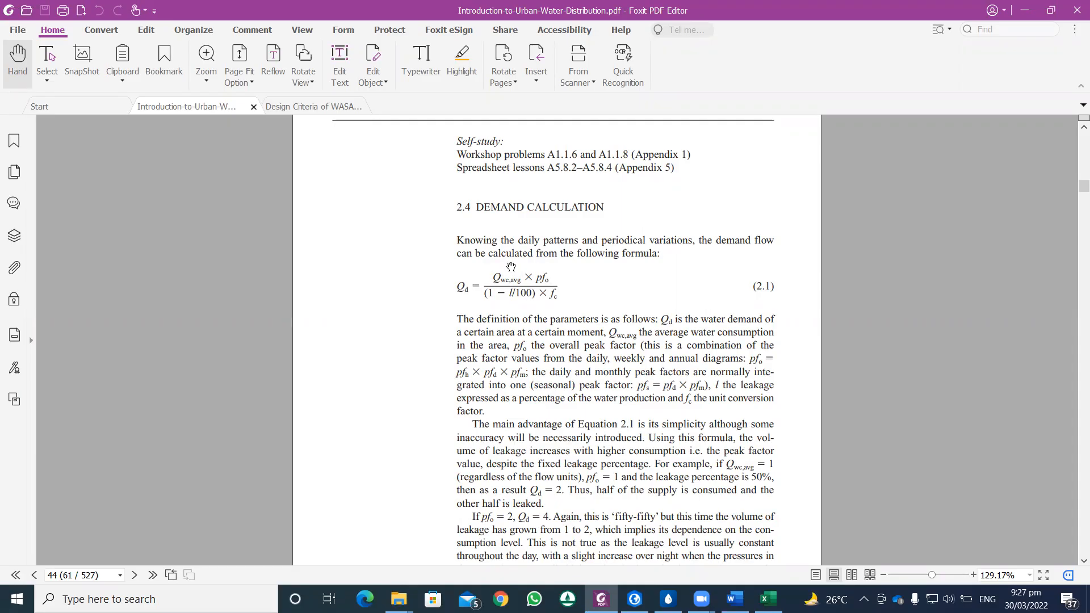
drag(520, 293, 532, 293)
click(514, 295)
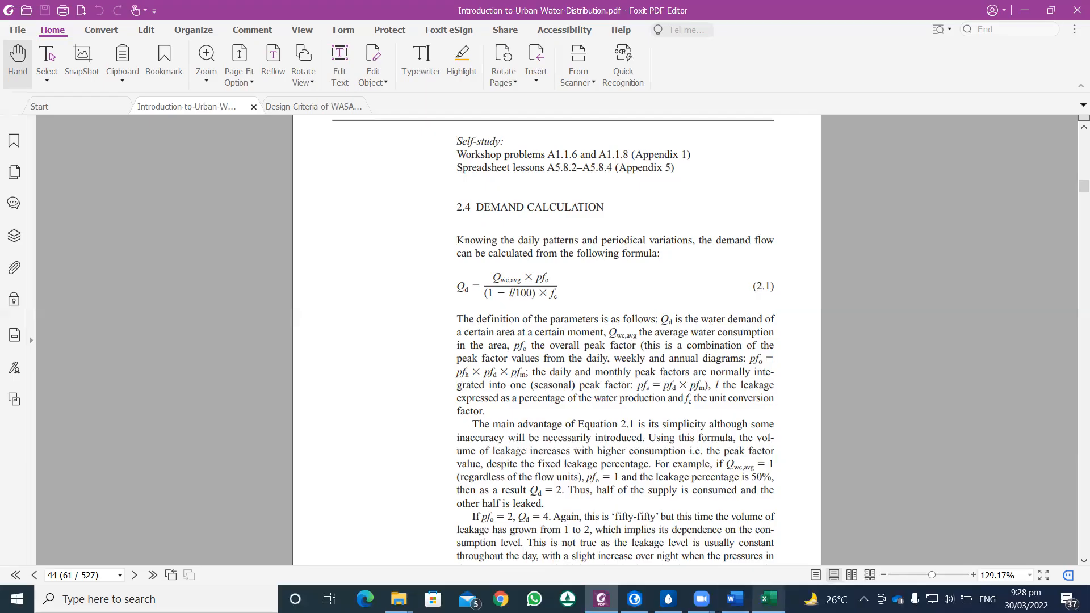
Step: Return to the Excel Demands workbook and add a Total Demand heading beside Leakage in cell M3
click(769, 599)
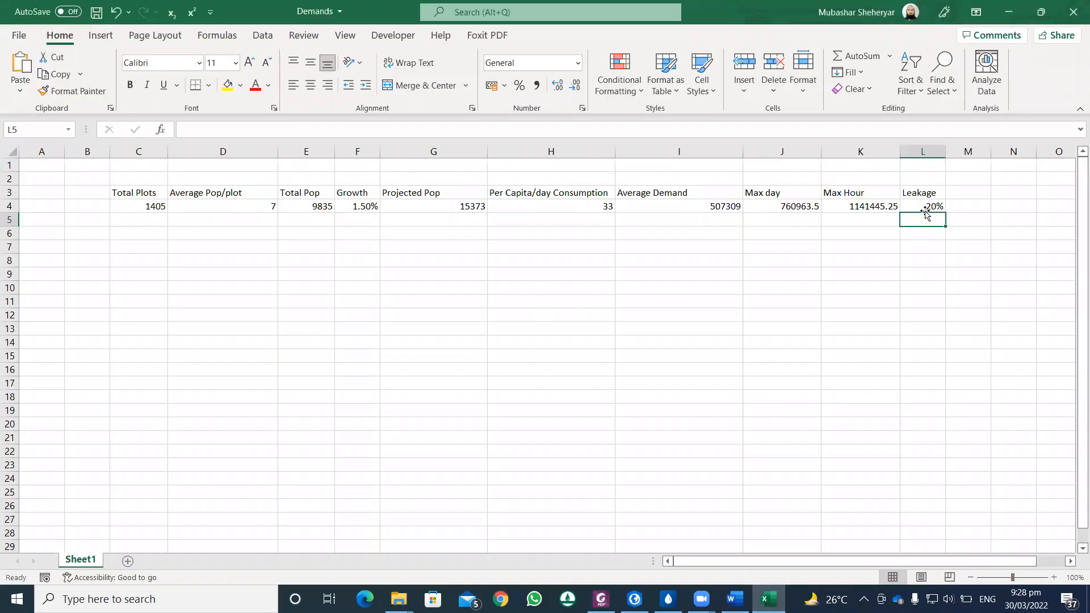
click(958, 205)
click(963, 193)
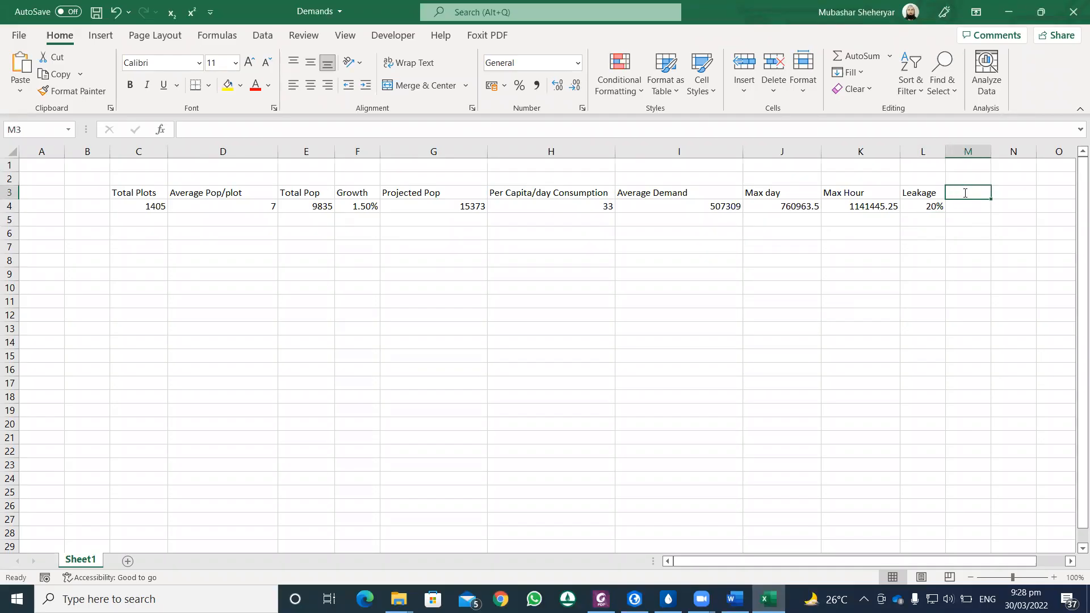
text(Total Demand)
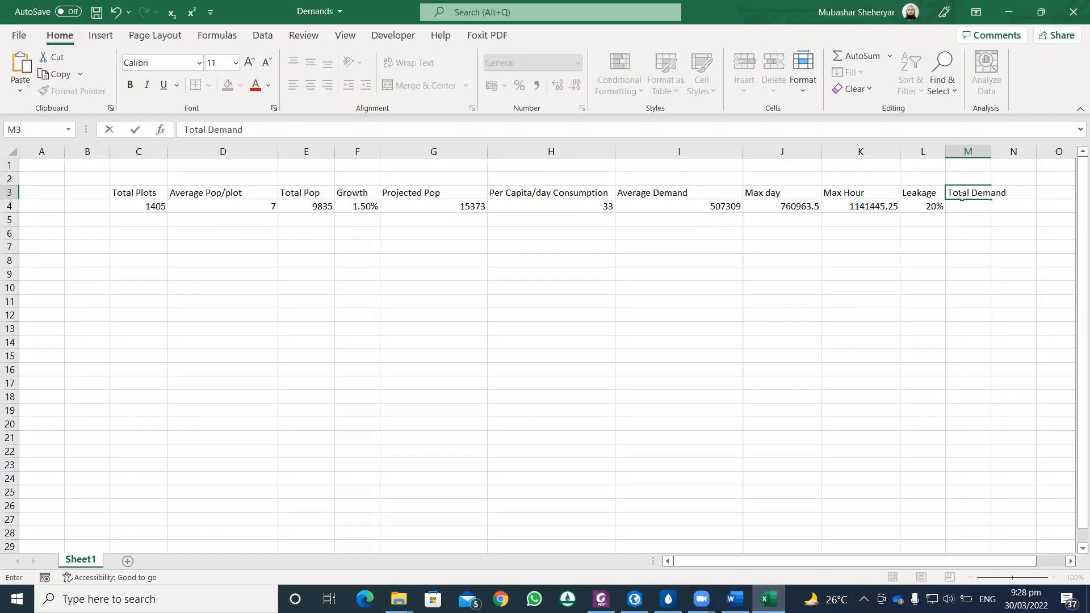
Step: Calculate Total Demand in M4 as Max Hour divided by 1 minus the Leakage percentage, and widen the column to fit
click(964, 203)
text(=)
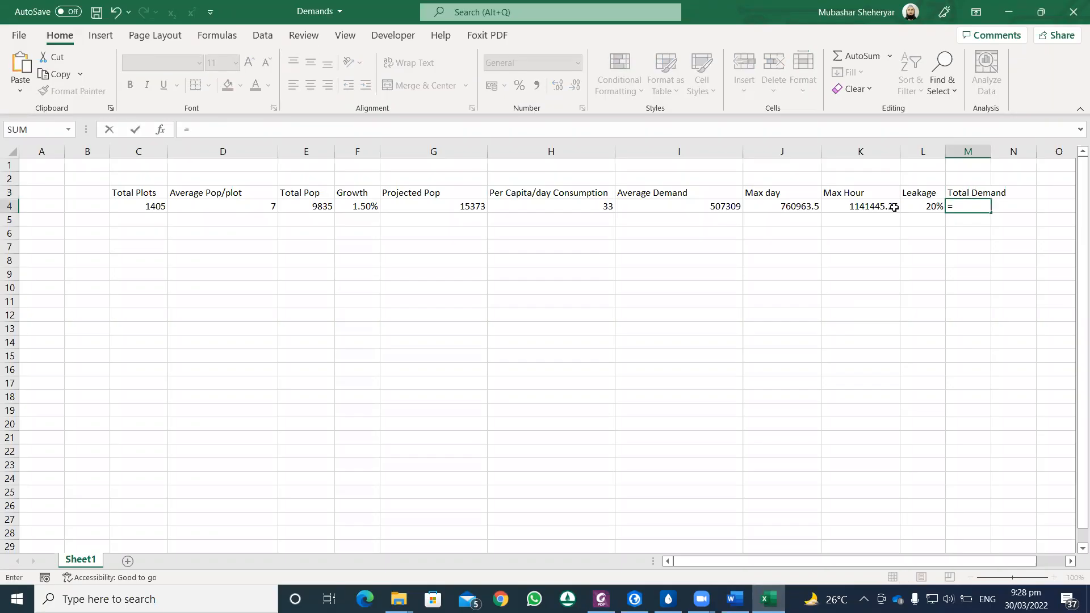
click(892, 207)
text(/(1-)
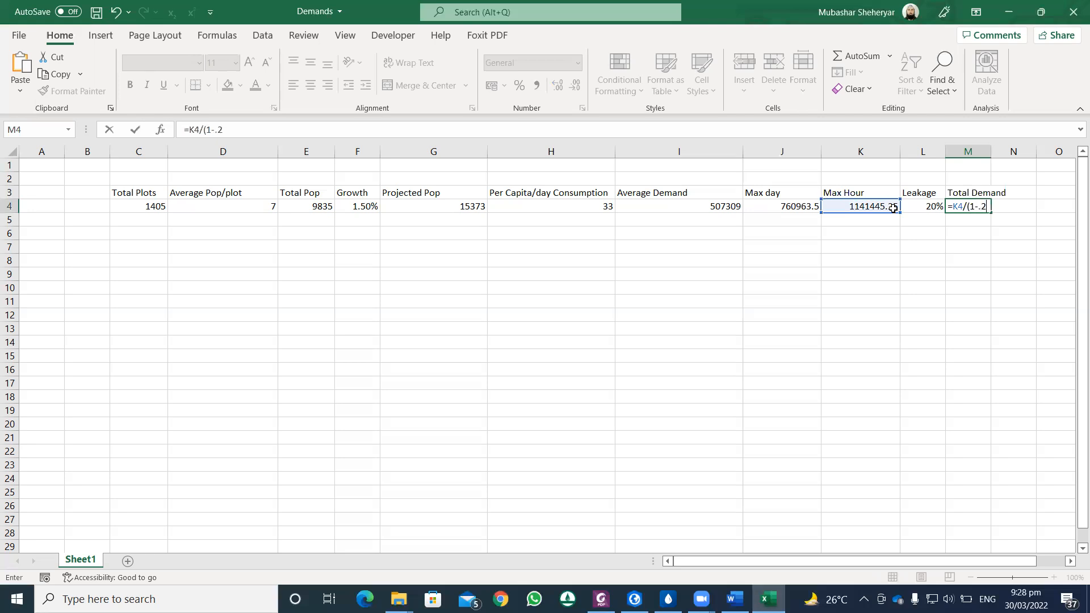
click(927, 206)
key(Return)
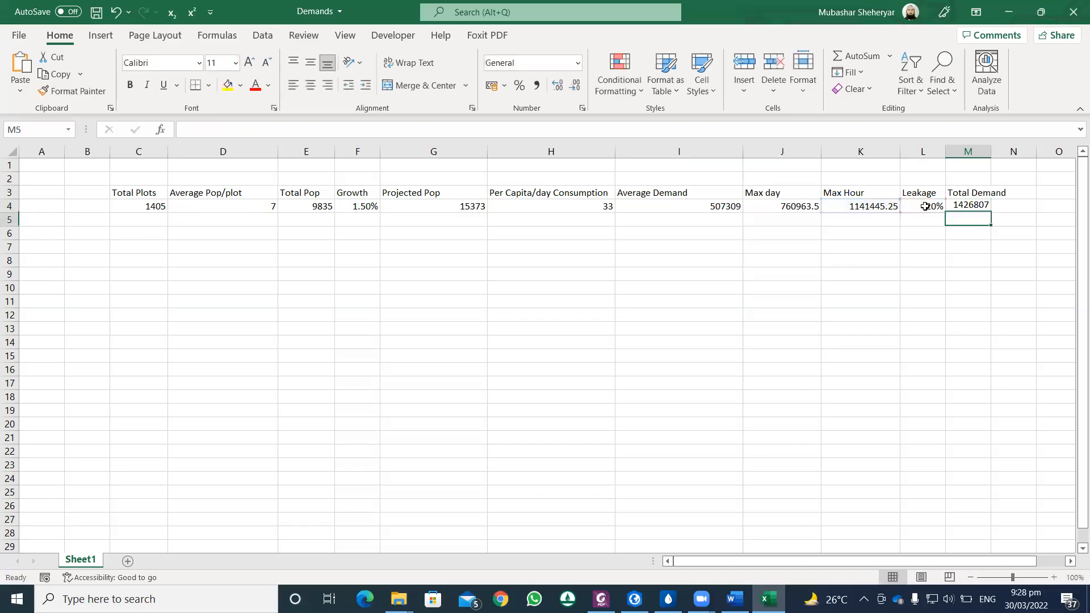
drag(992, 157, 1022, 163)
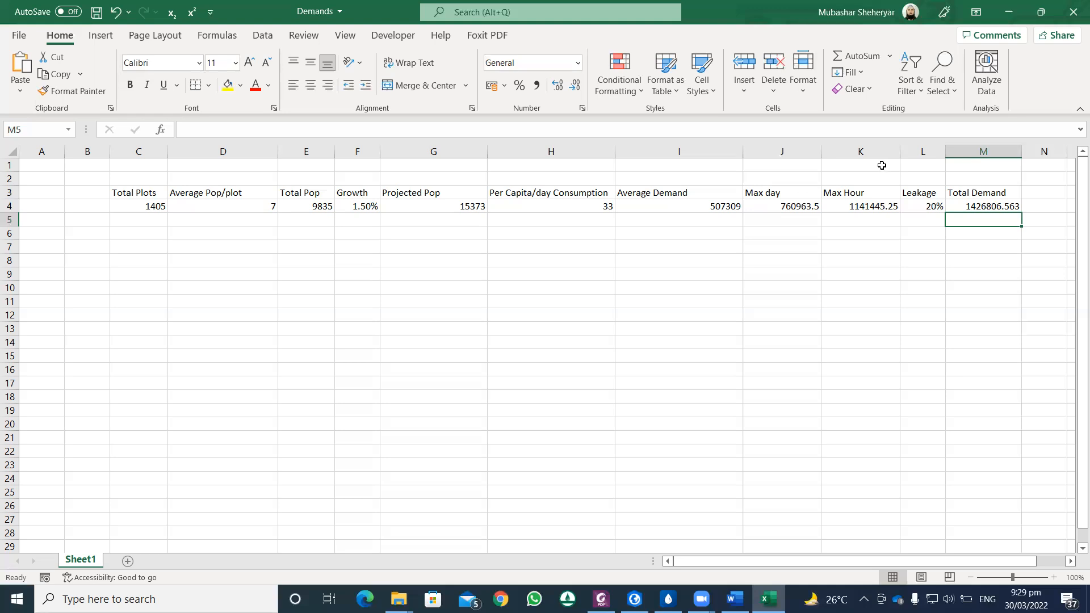
click(800, 202)
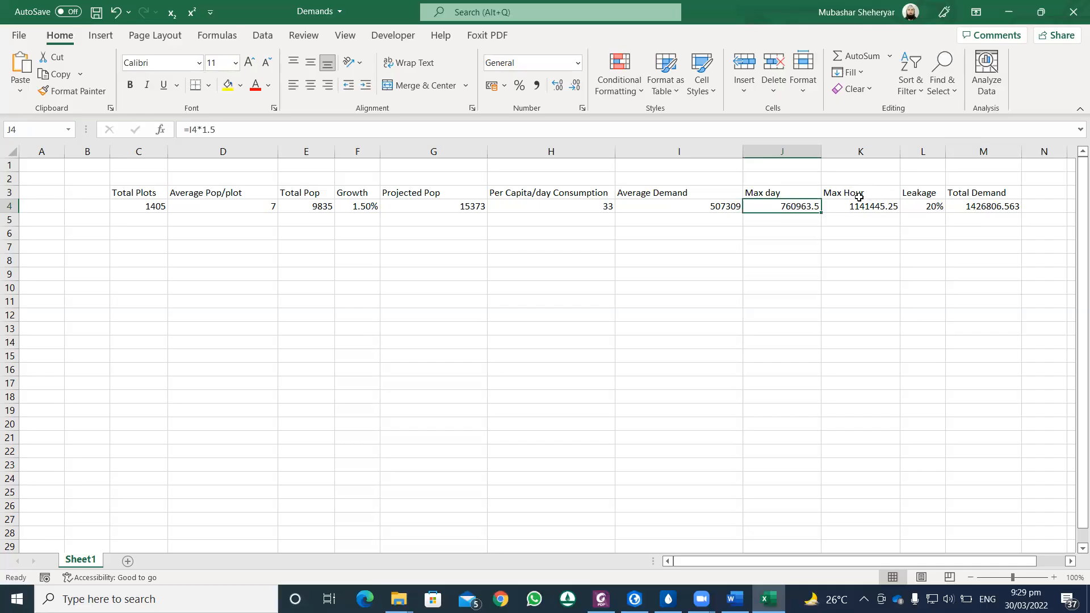
drag(848, 194, 853, 203)
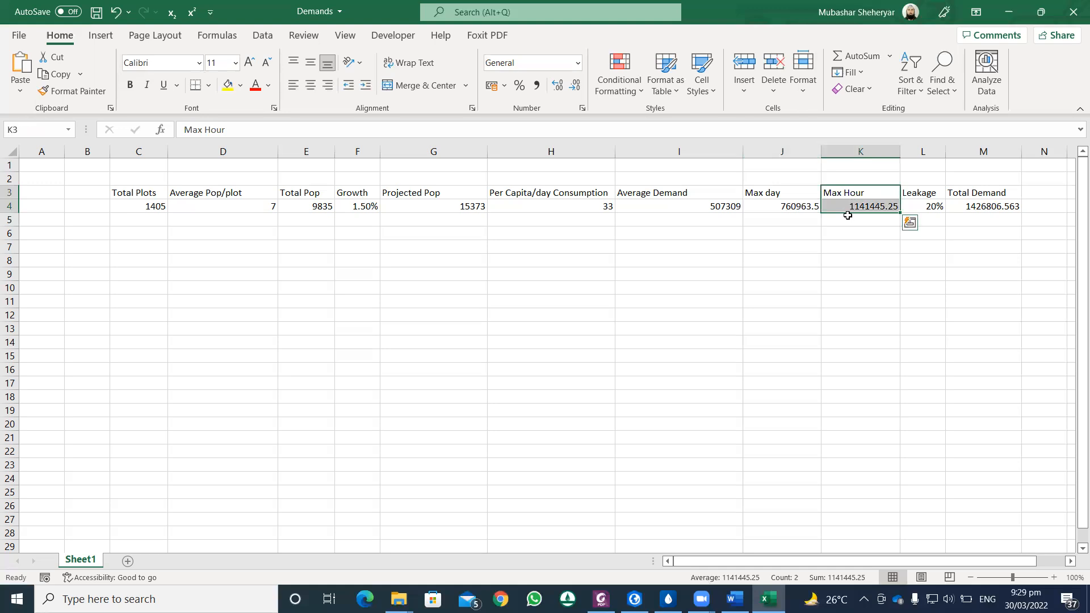
click(847, 218)
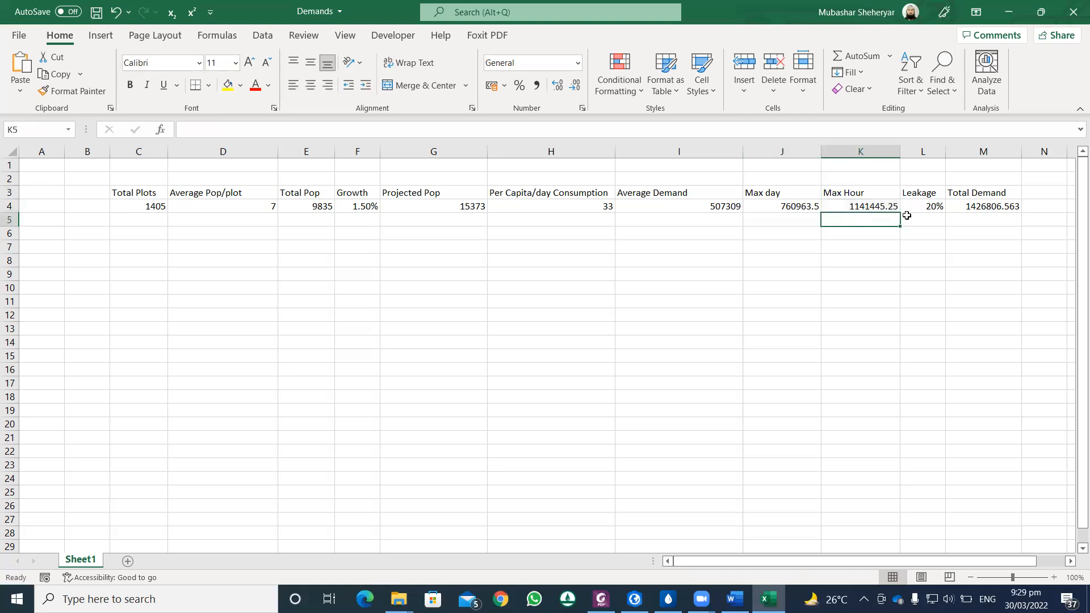
Step: Change the Total Demand formula in M4 to Max day divided by 1 minus Leakage, =J4/(1-L4), and save the workbook
click(977, 208)
double_click(976, 207)
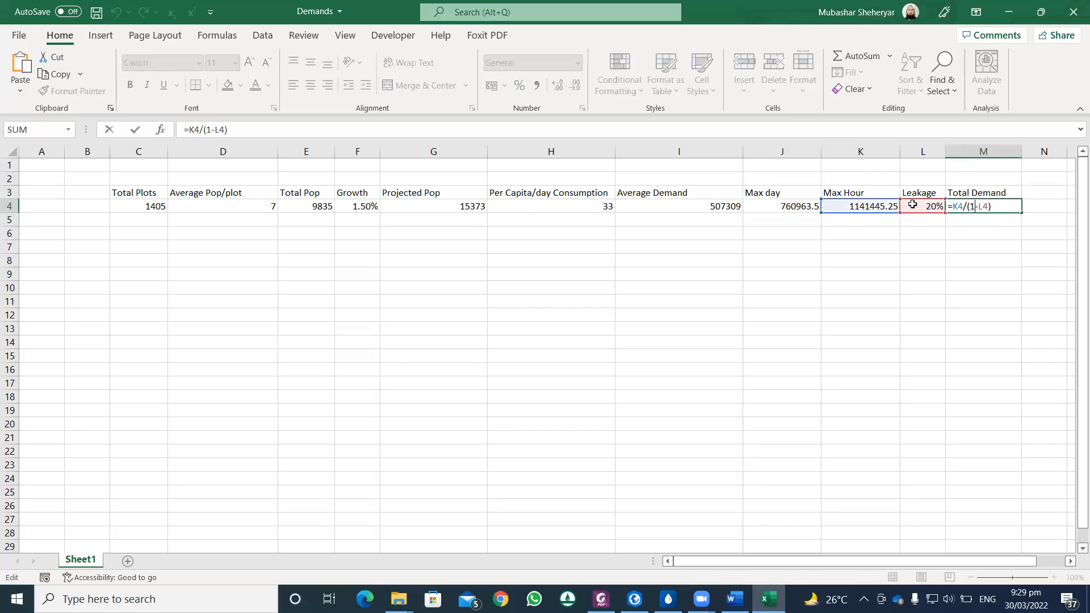
drag(832, 212, 796, 208)
key(Return)
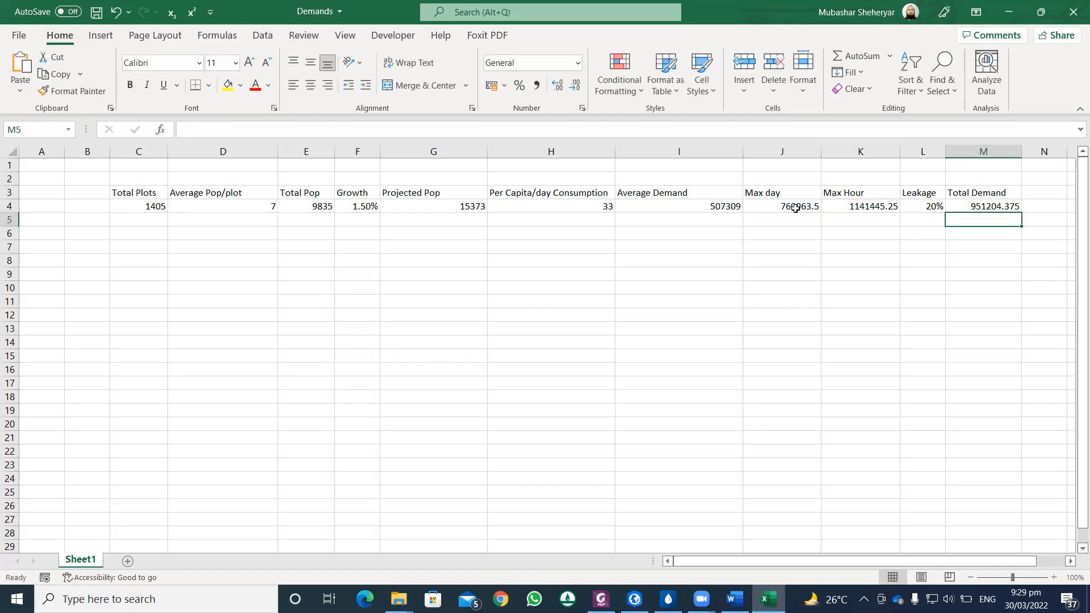
click(98, 12)
double_click(979, 207)
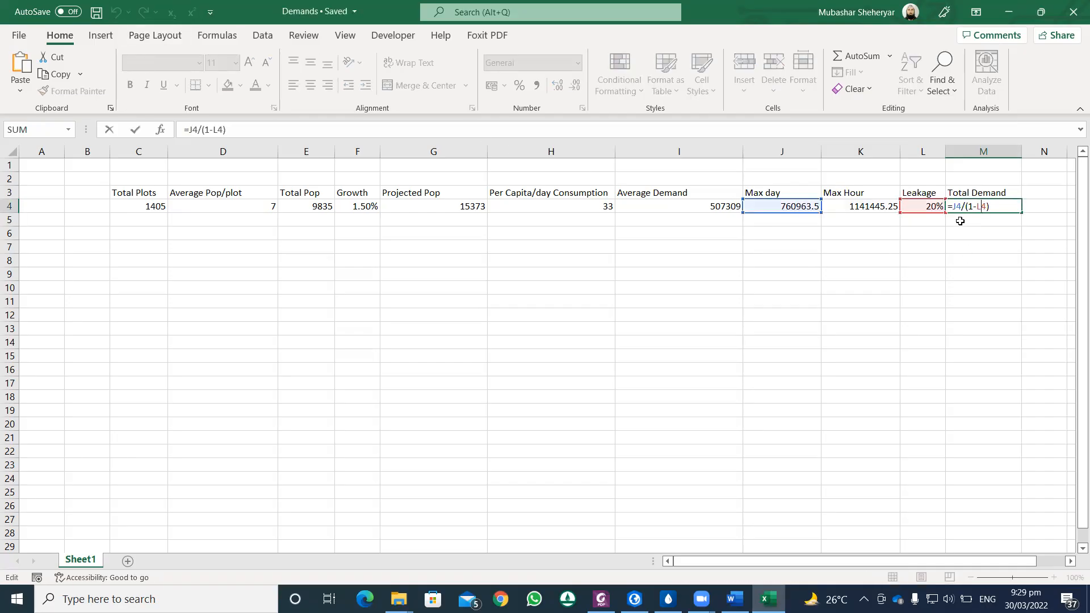
key(Escape)
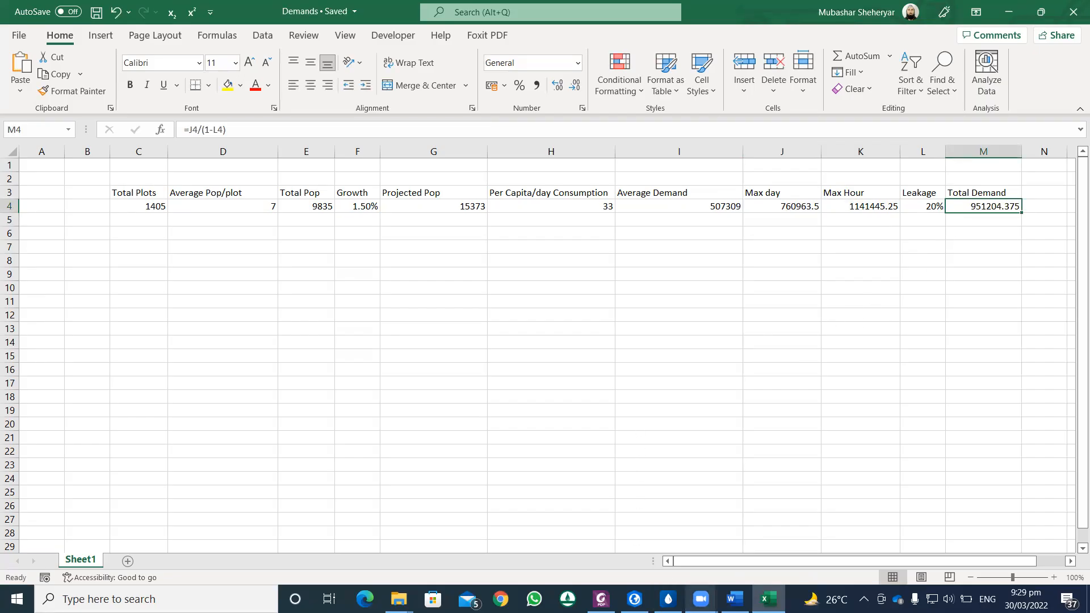
Step: Switch to ArcGIS Pro and try to enter 951205 as the Demand of the Coverage Area polygon
mouse_move(669, 599)
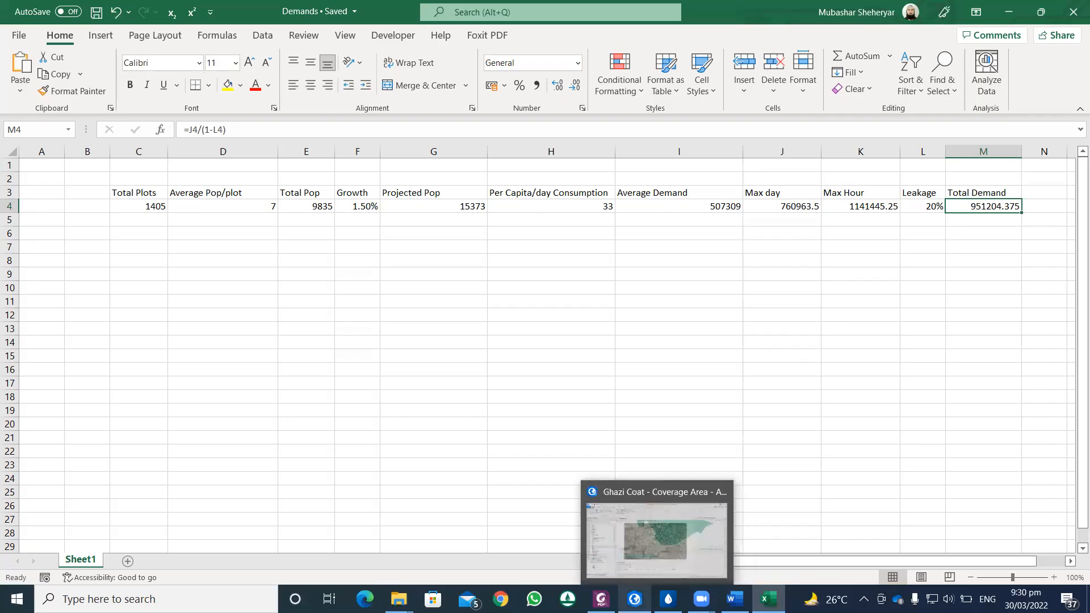
click(653, 528)
double_click(504, 412)
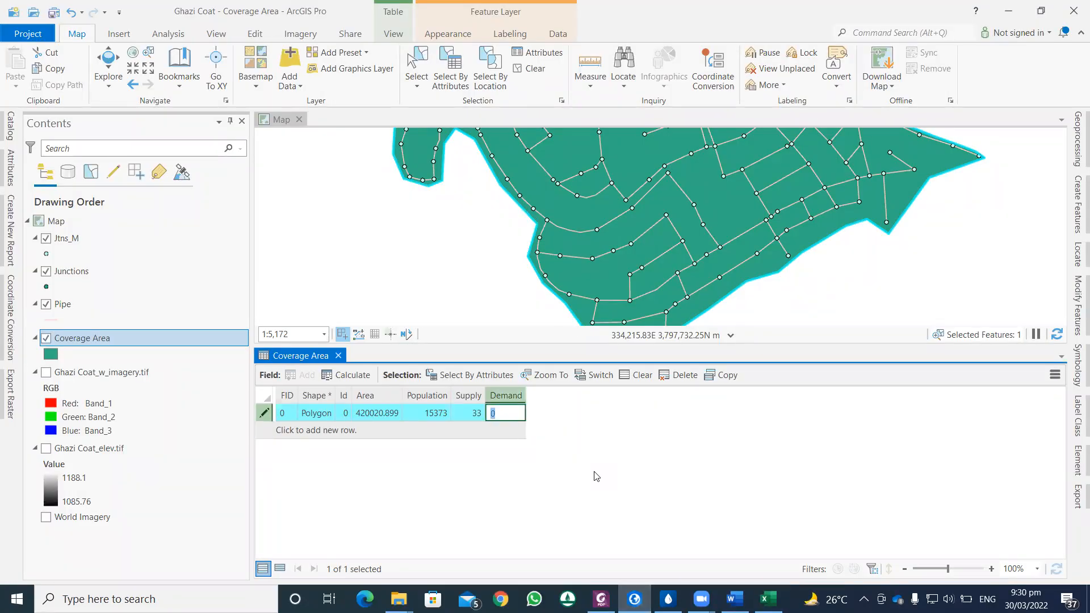
text(951)
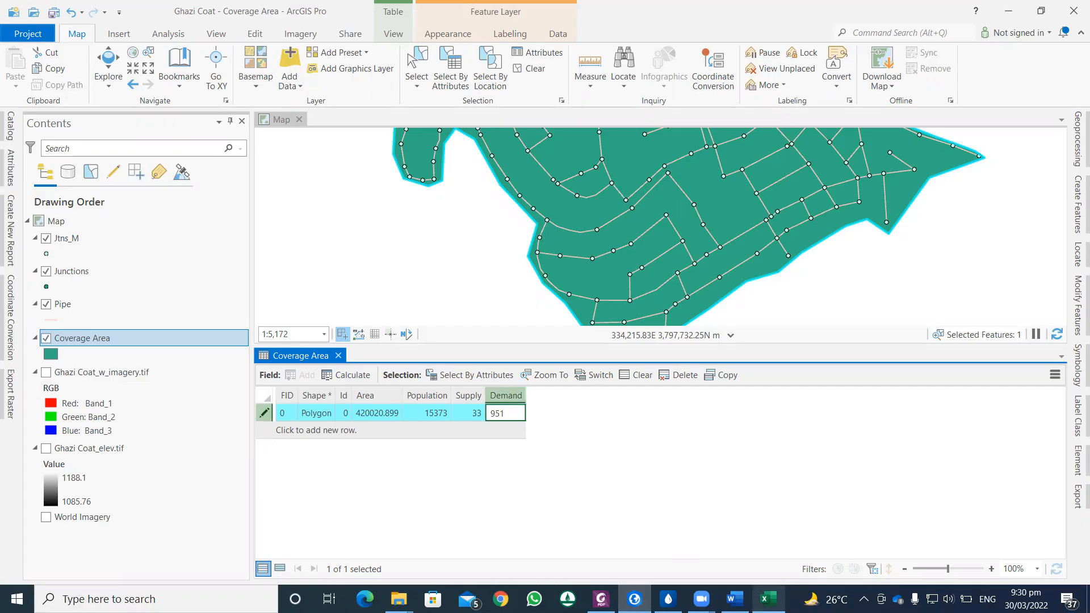
key(alt+Tab)
key(alt+Tab)
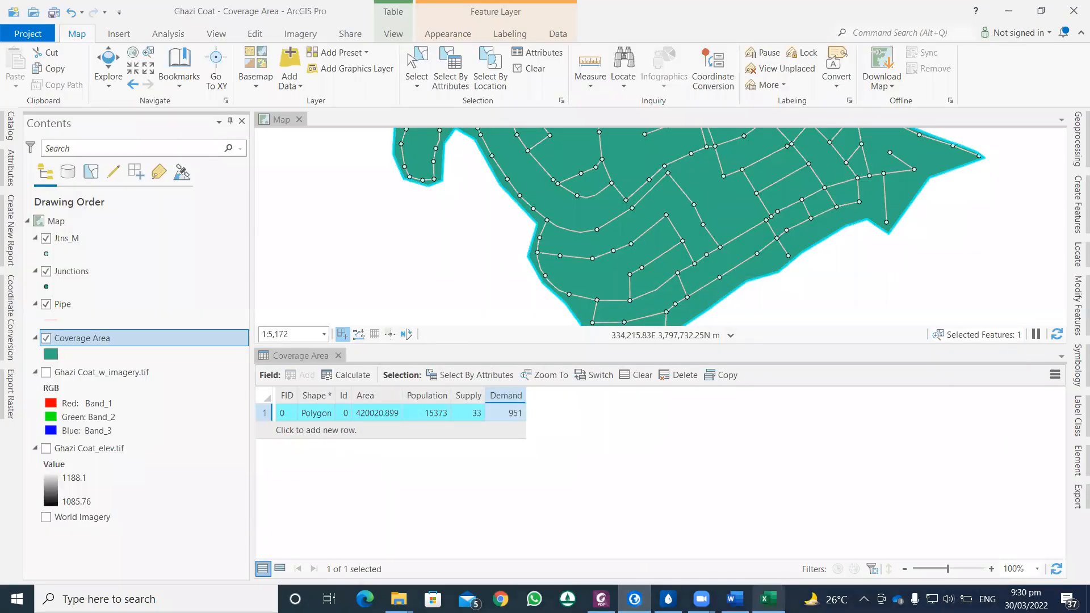
click(518, 413)
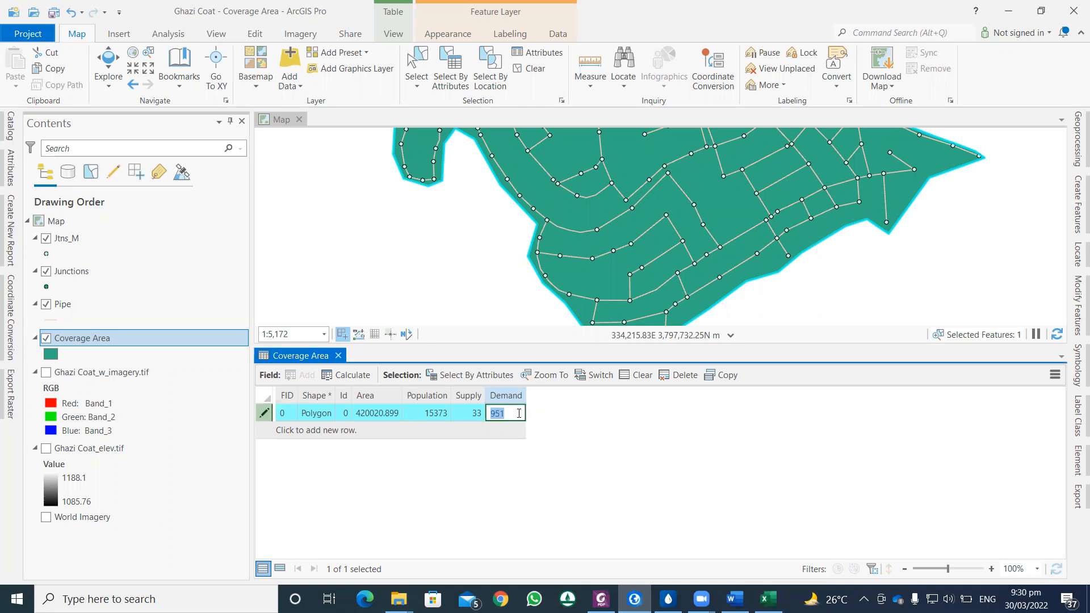
text(205)
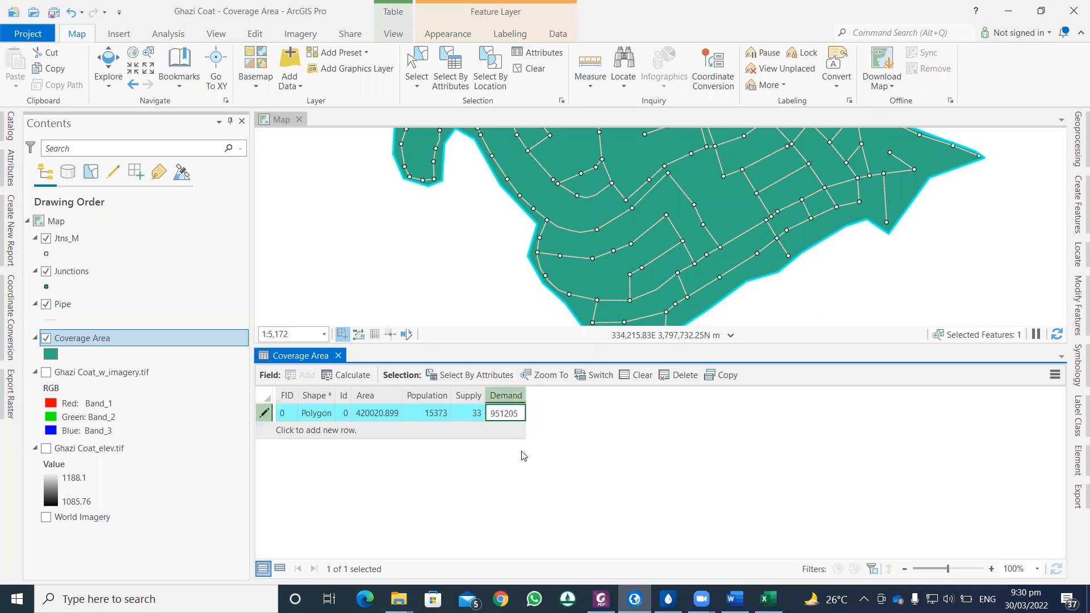
key(Escape)
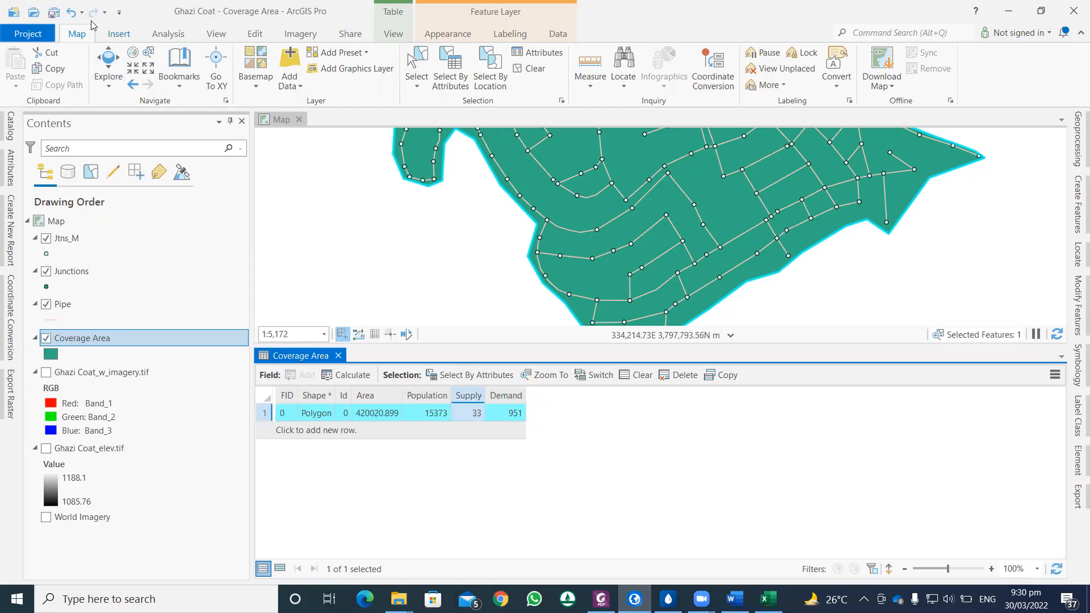
click(54, 12)
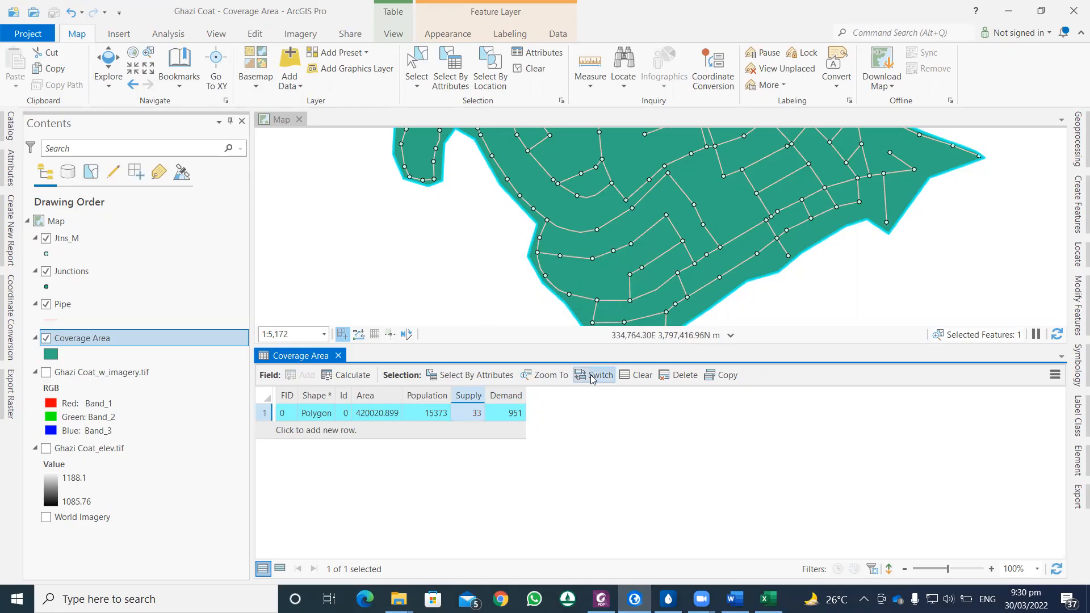
Step: Set the Coverage Area polygon's Demand to 951205 and save the project
click(516, 412)
click(517, 413)
click(516, 413)
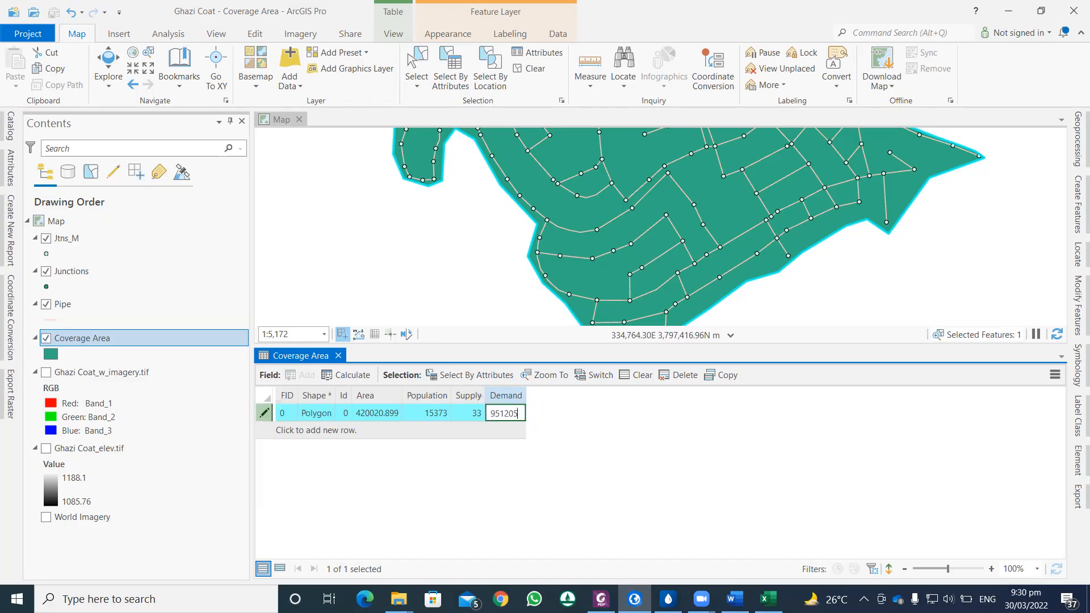
click(469, 413)
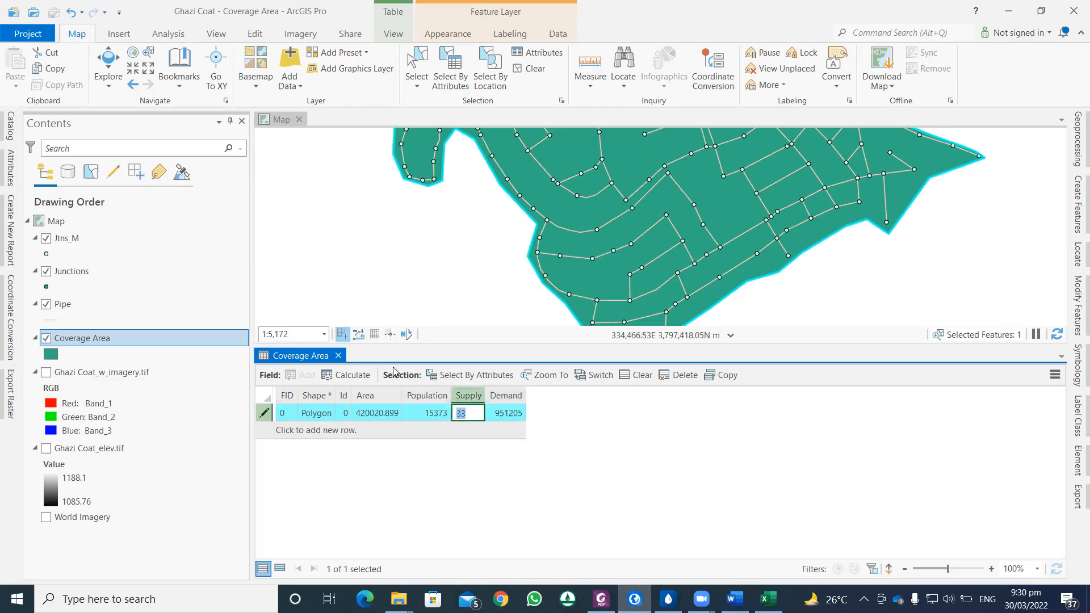
double_click(265, 413)
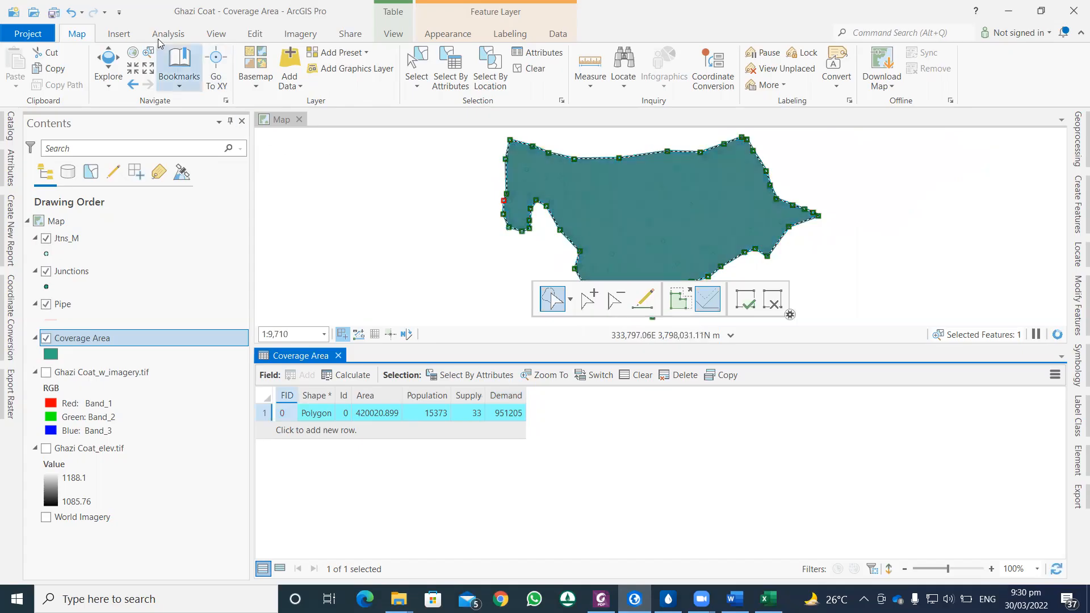
click(53, 11)
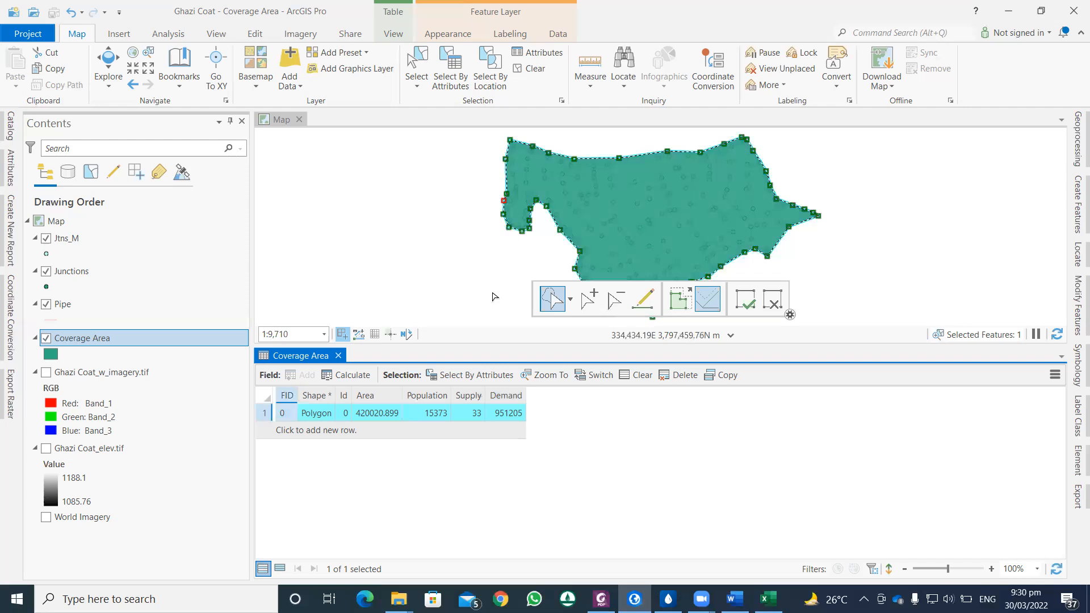
Step: Close the Coverage Area table, save the pending edits while finishing vertex editing, and save the project
click(747, 306)
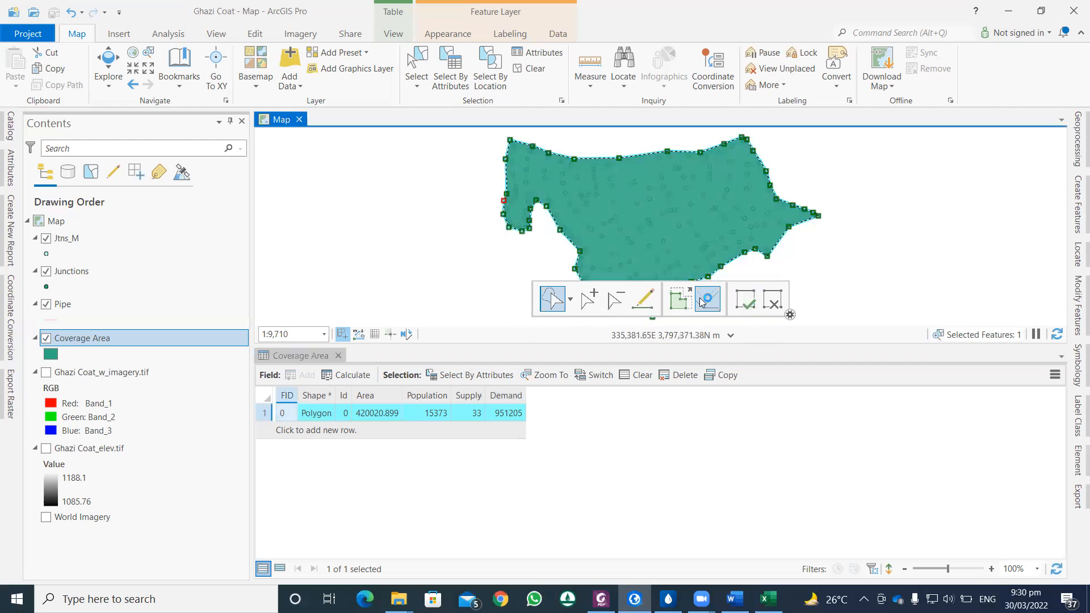
click(339, 356)
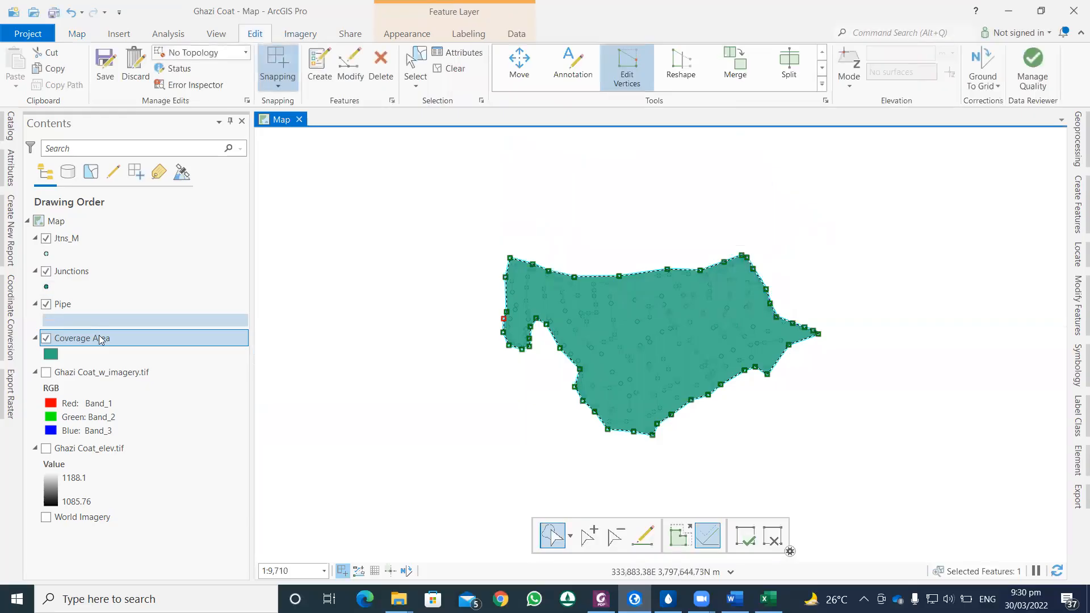
click(105, 61)
click(547, 318)
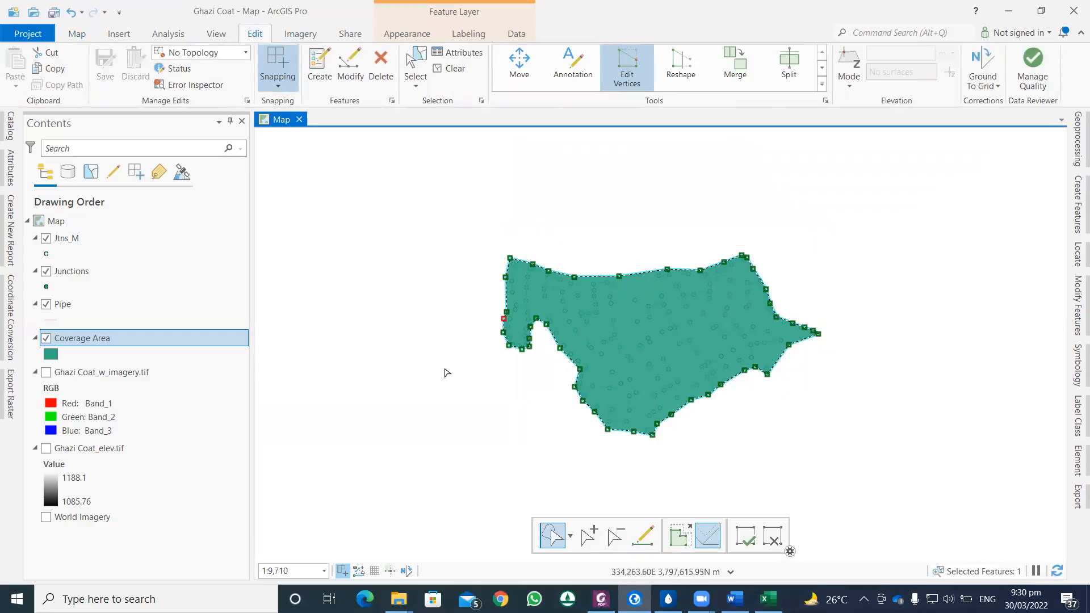
scroll(445, 371, down, 1)
scroll(445, 372, up, 2)
click(741, 534)
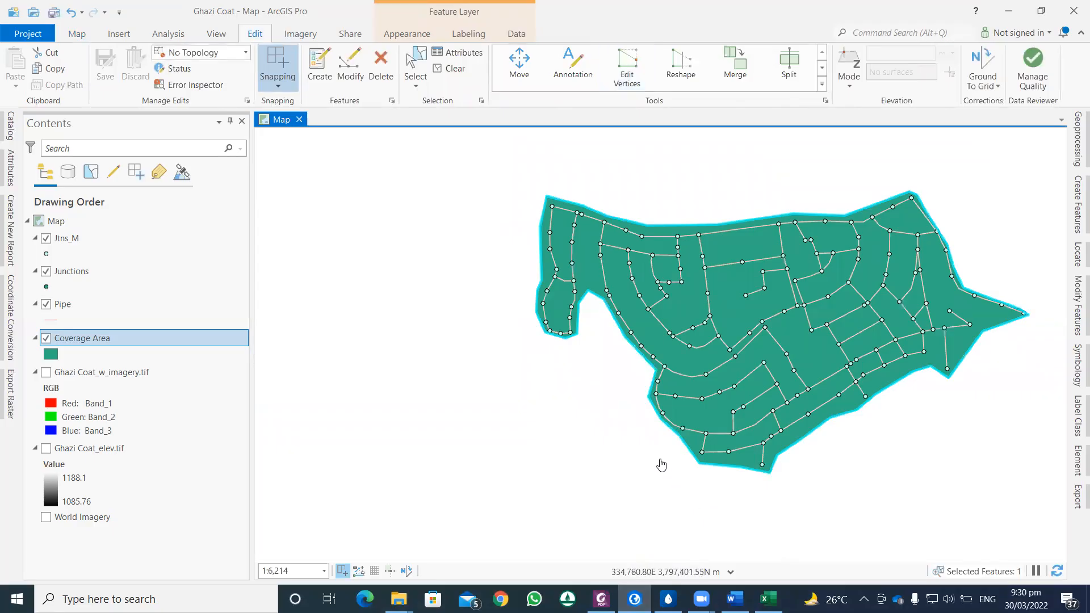
click(56, 14)
Step: Switch to WaterGEMS and start a new ModelBuilder connection with Esri Shapefiles as the data source type
click(669, 599)
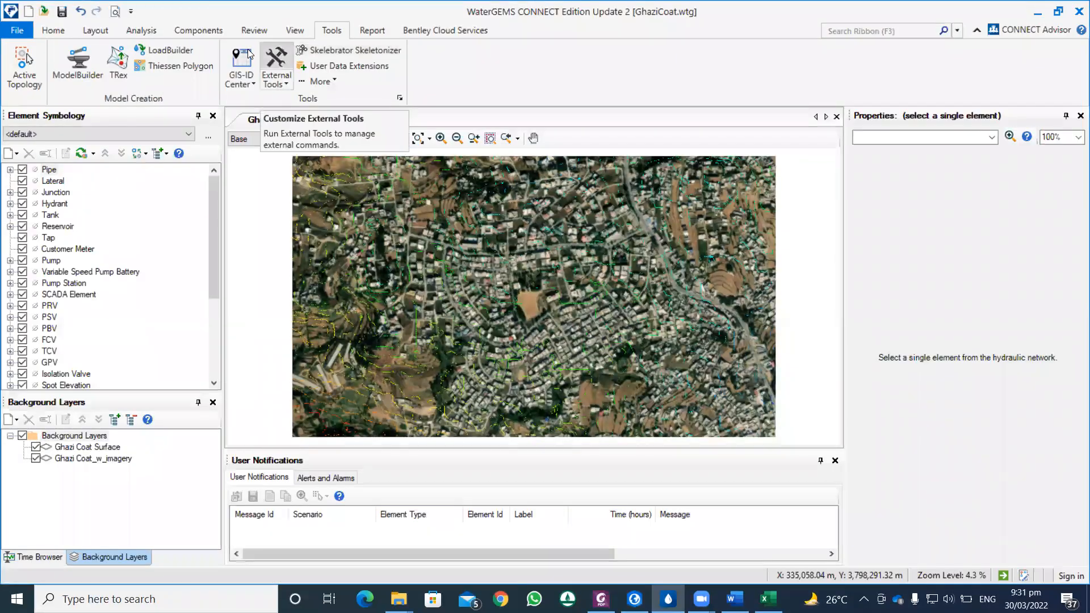
click(92, 68)
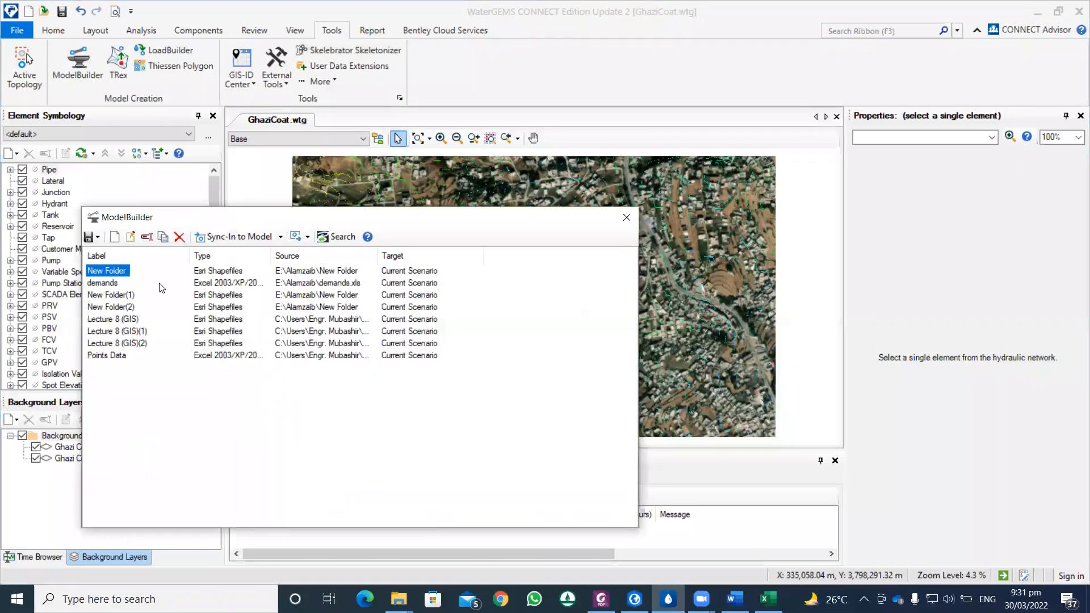
click(114, 237)
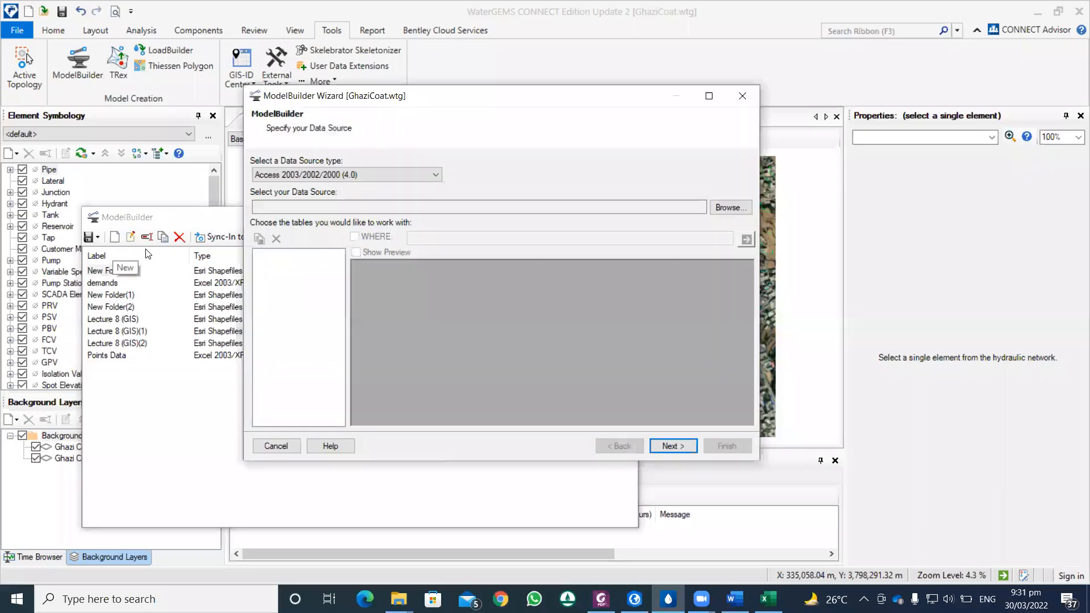
click(347, 175)
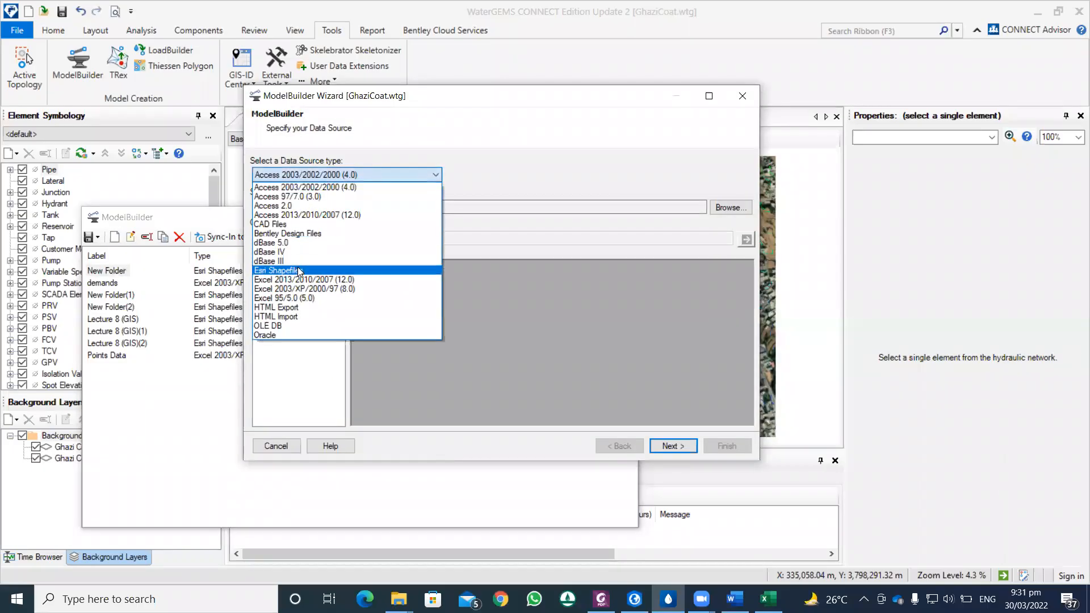
click(298, 271)
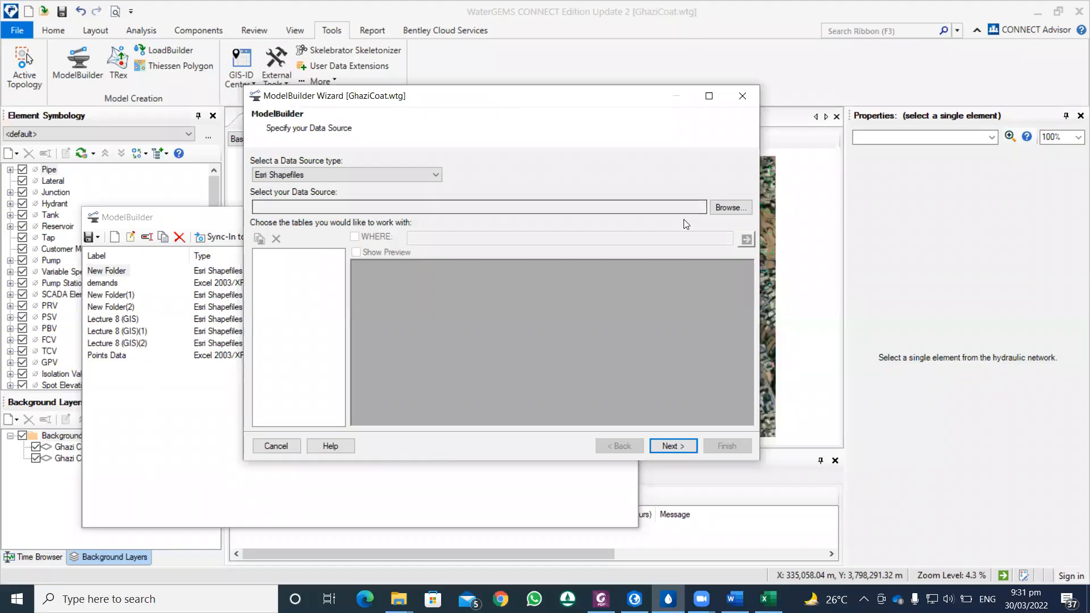
Step: Load the Pipe shapefile from CASE Study\GIS\Ghazi Coat as the ModelBuilder data source and show its table preview
click(730, 208)
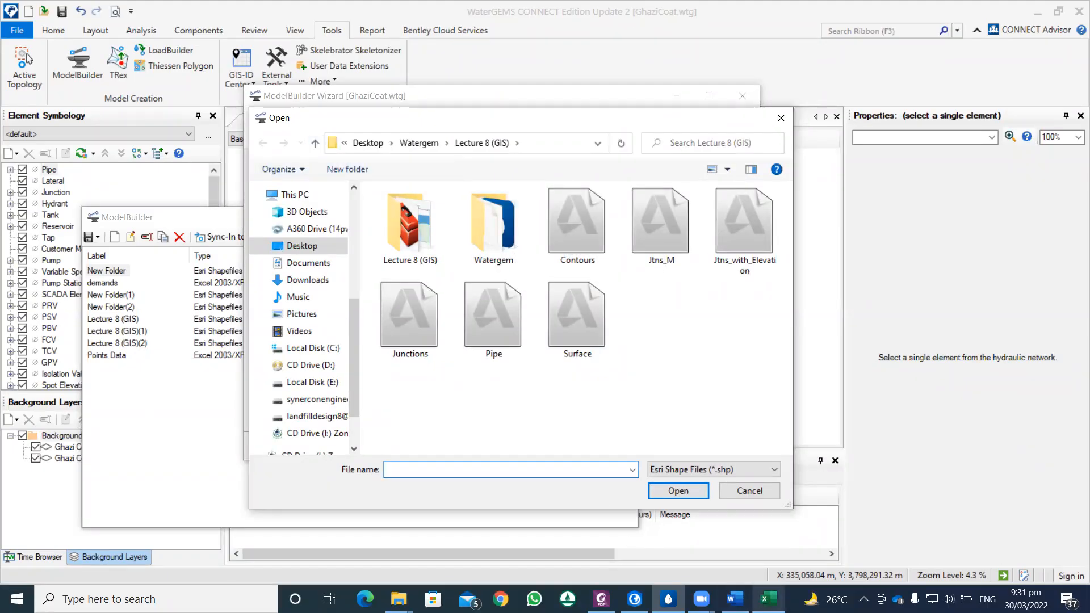
mouse_move(768, 599)
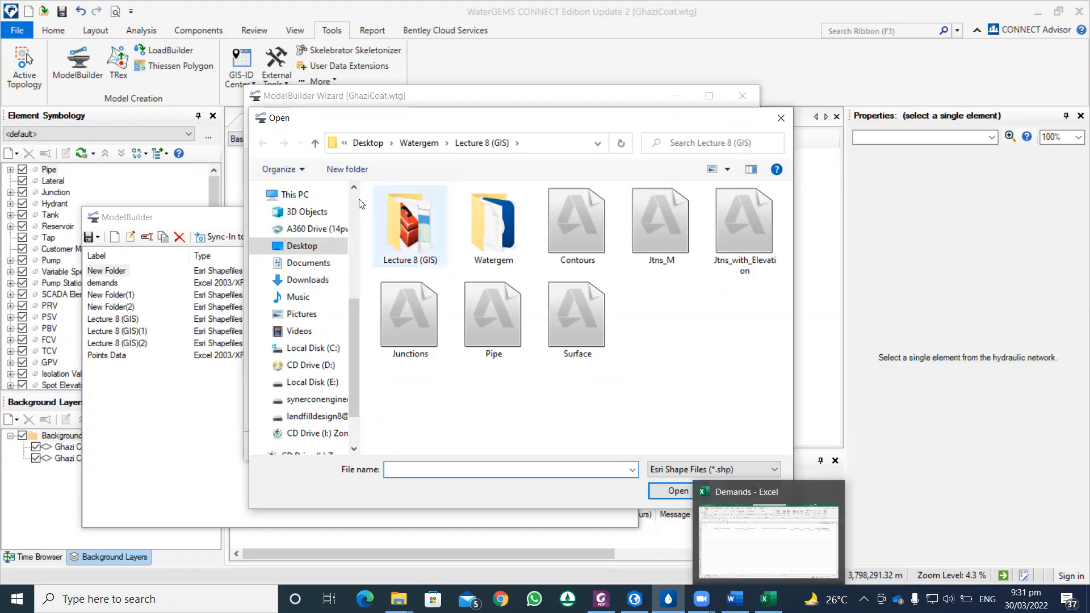
click(315, 142)
double_click(406, 212)
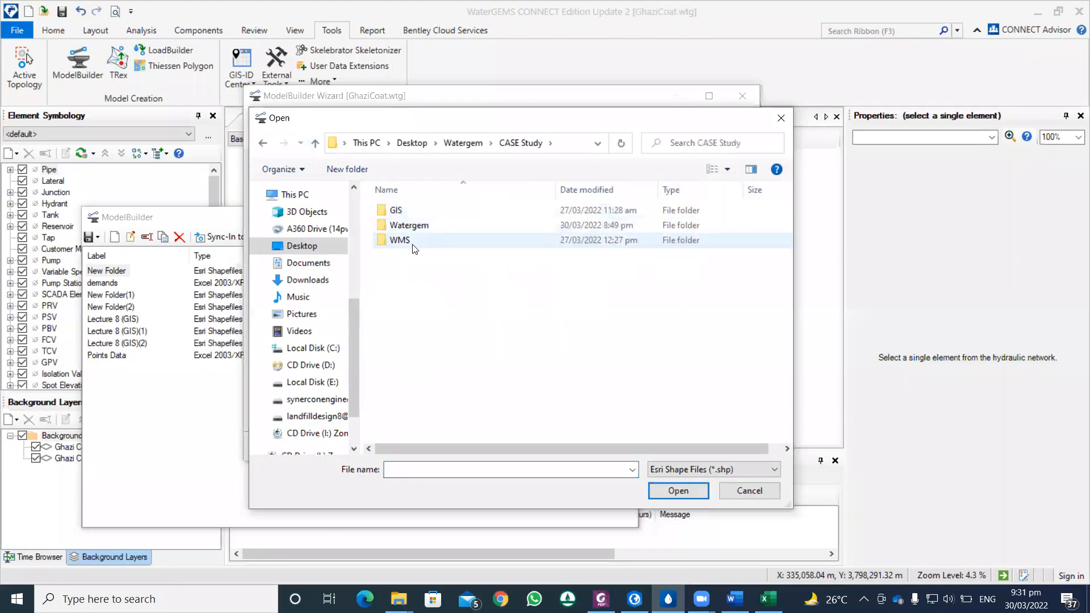
double_click(407, 212)
double_click(406, 214)
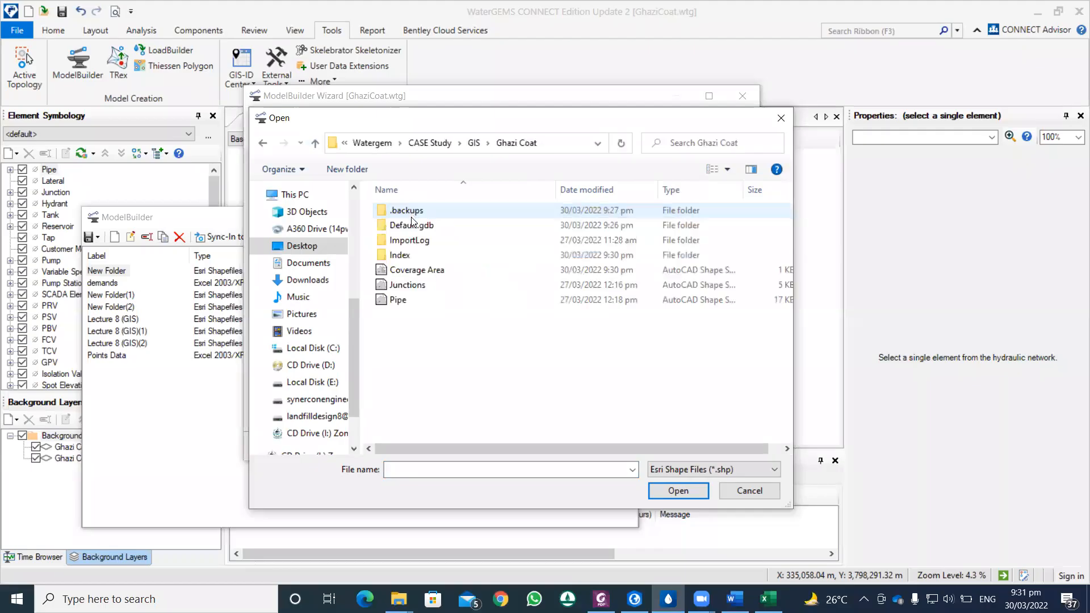
click(403, 304)
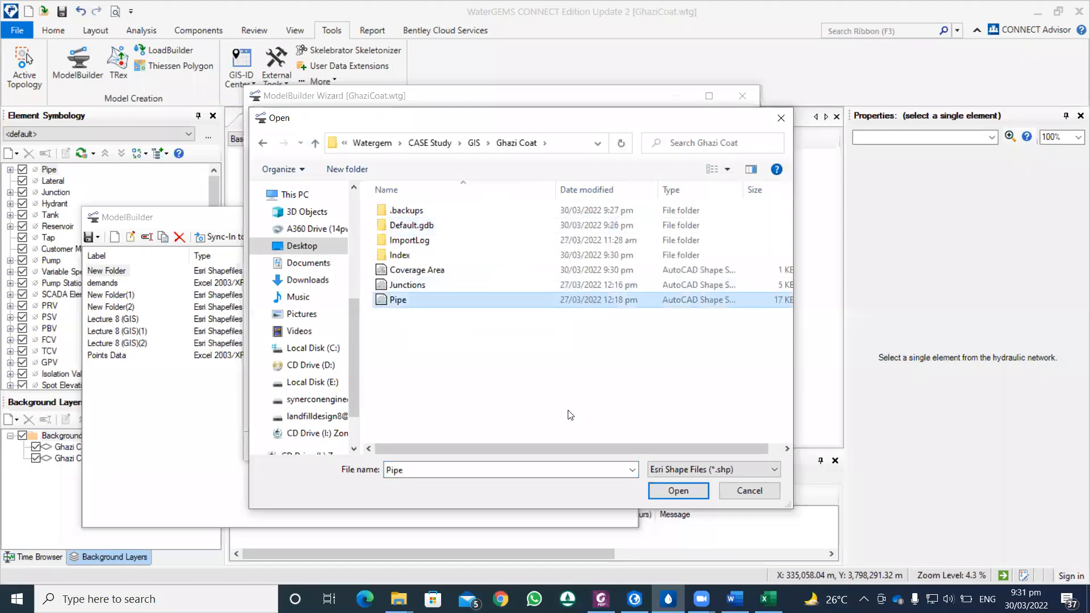
click(676, 490)
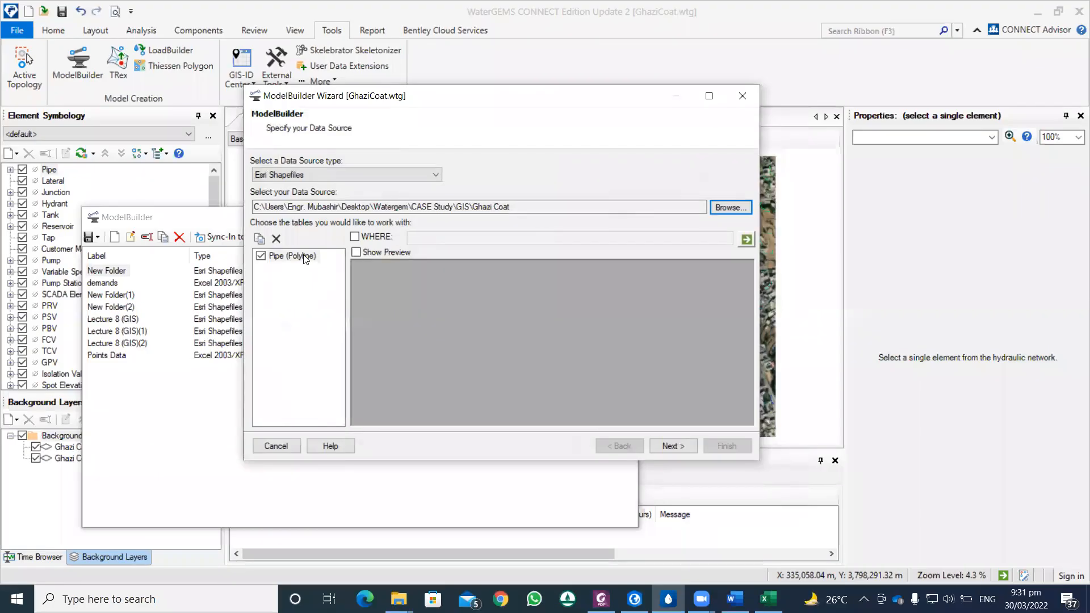
click(356, 252)
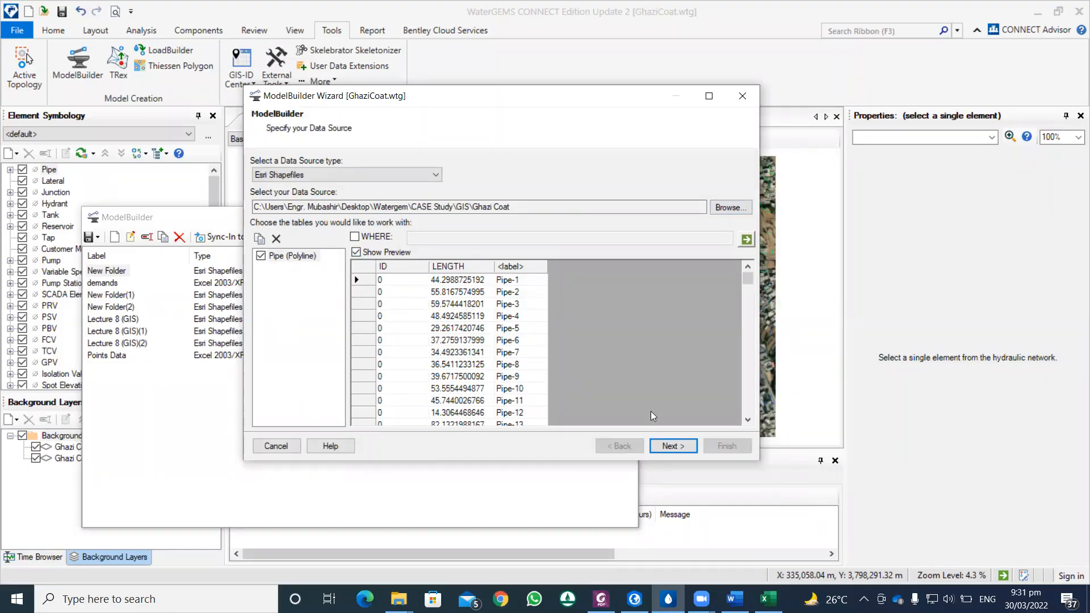
Step: Set the data source's coordinate unit to m in the spatial and connectivity options and continue to the synchronization options
click(682, 448)
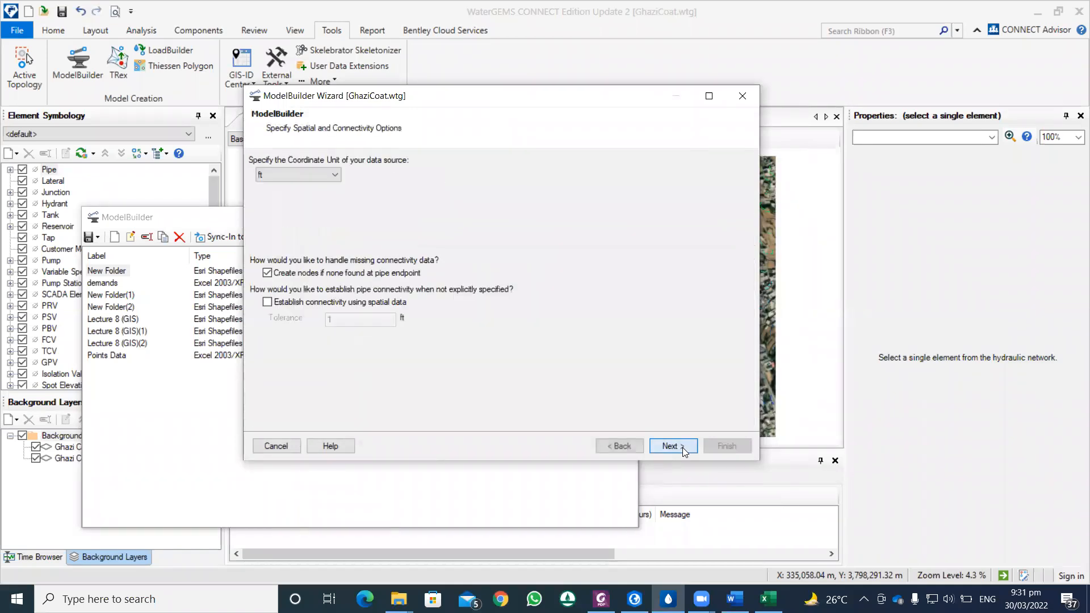
click(316, 175)
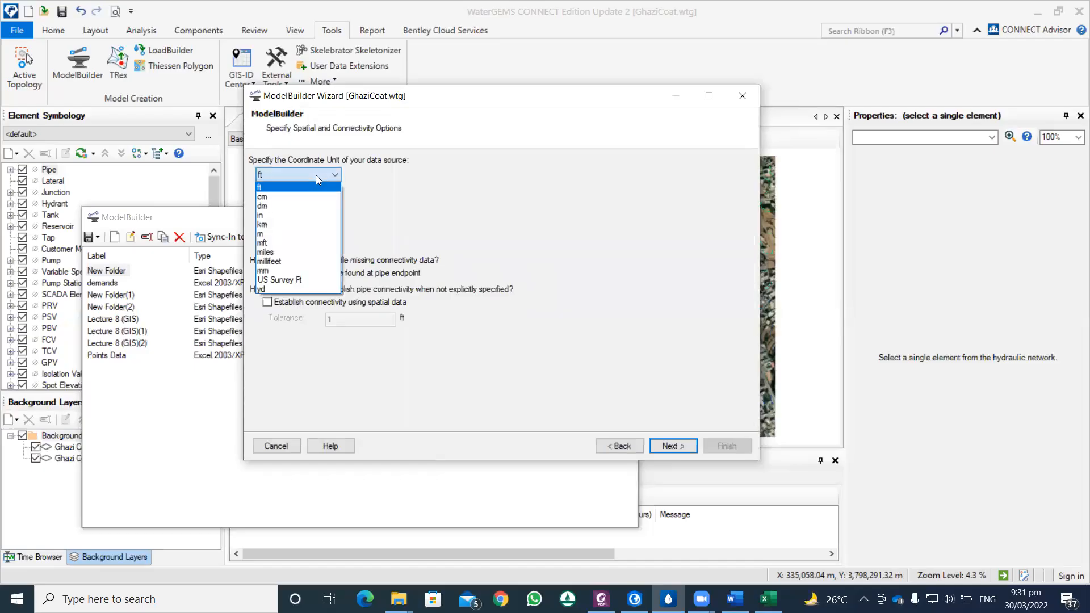
click(287, 234)
click(670, 446)
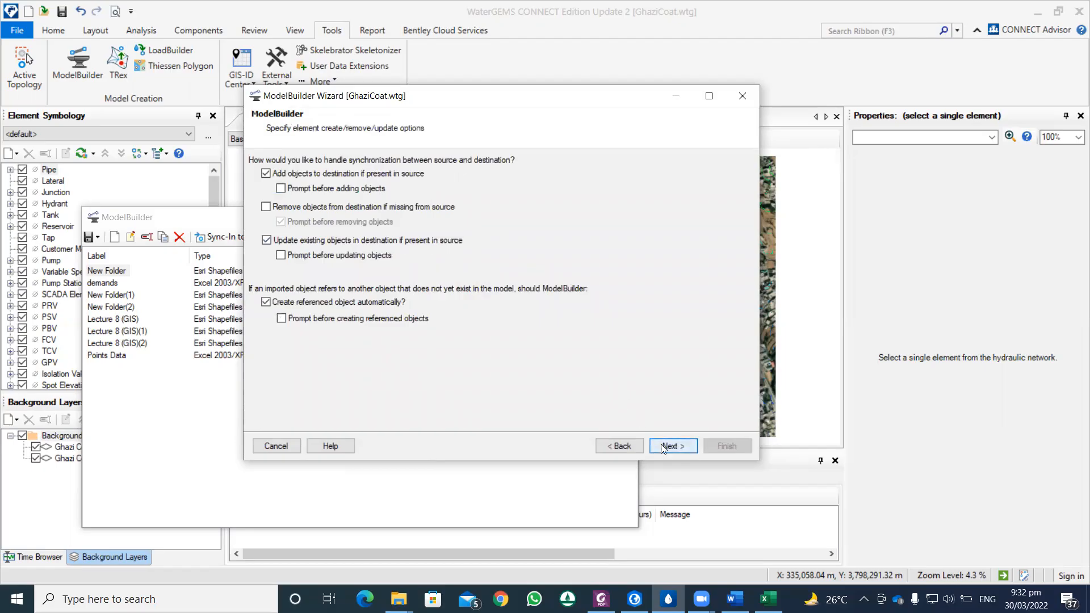
Step: Accept the synchronization options, import into Current Scenario with elements mapped by the Label key field, and continue to the field mappings
click(667, 448)
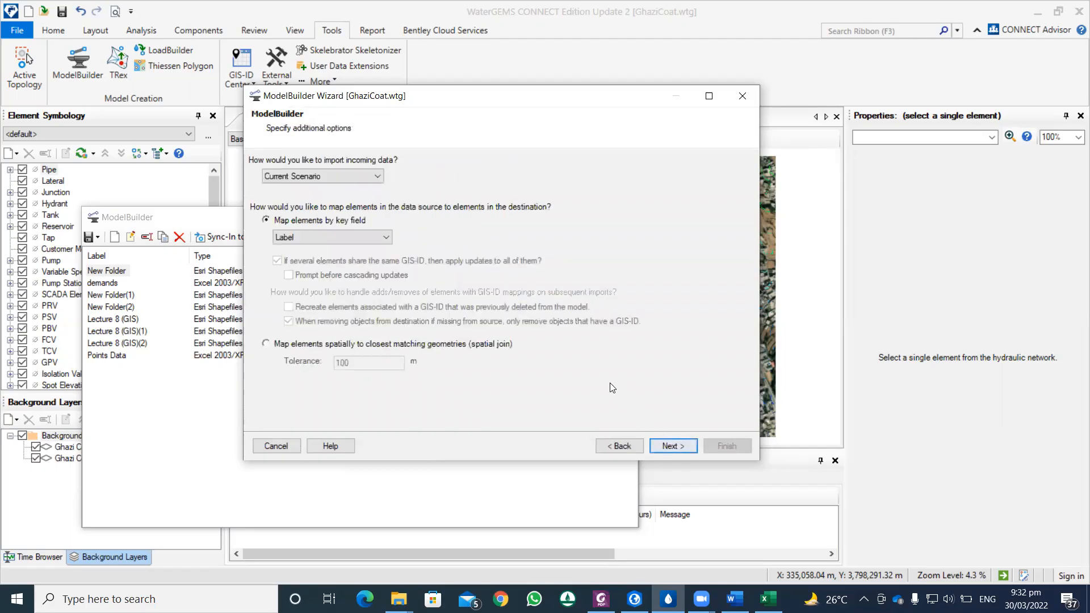
click(355, 175)
click(356, 175)
click(363, 239)
click(366, 238)
click(683, 446)
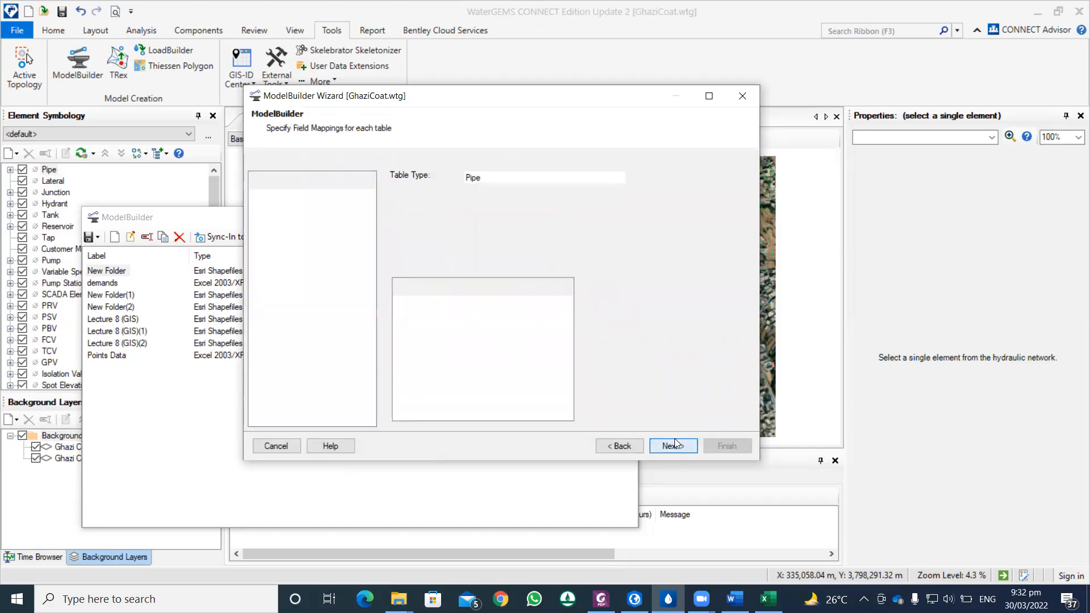
Step: Set the Pipe table's key field to <label> and map its LENGTH field to the Length property
click(522, 195)
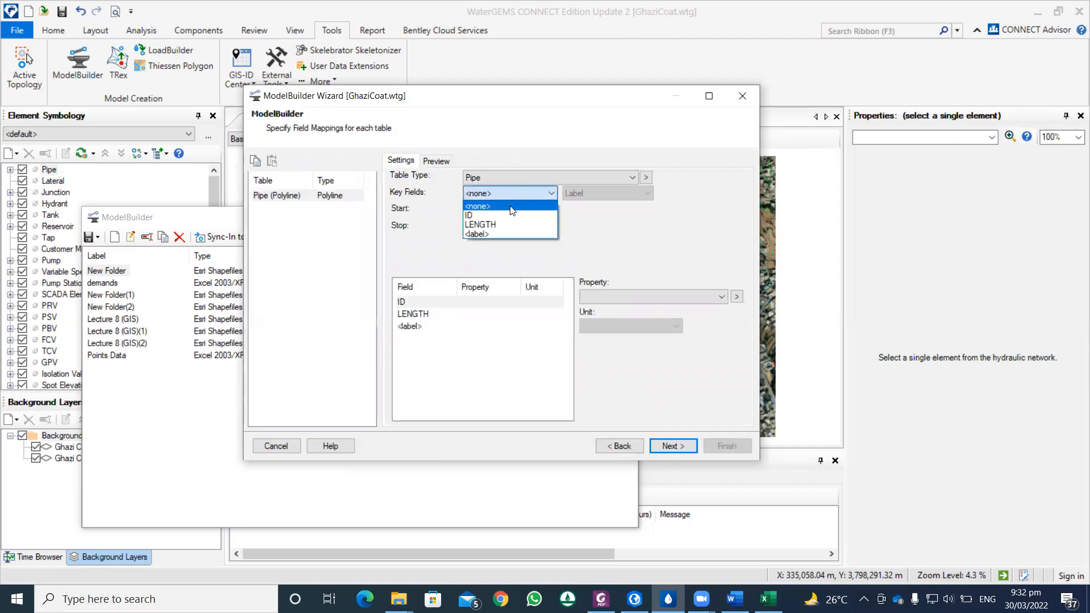
click(500, 234)
click(477, 314)
click(620, 298)
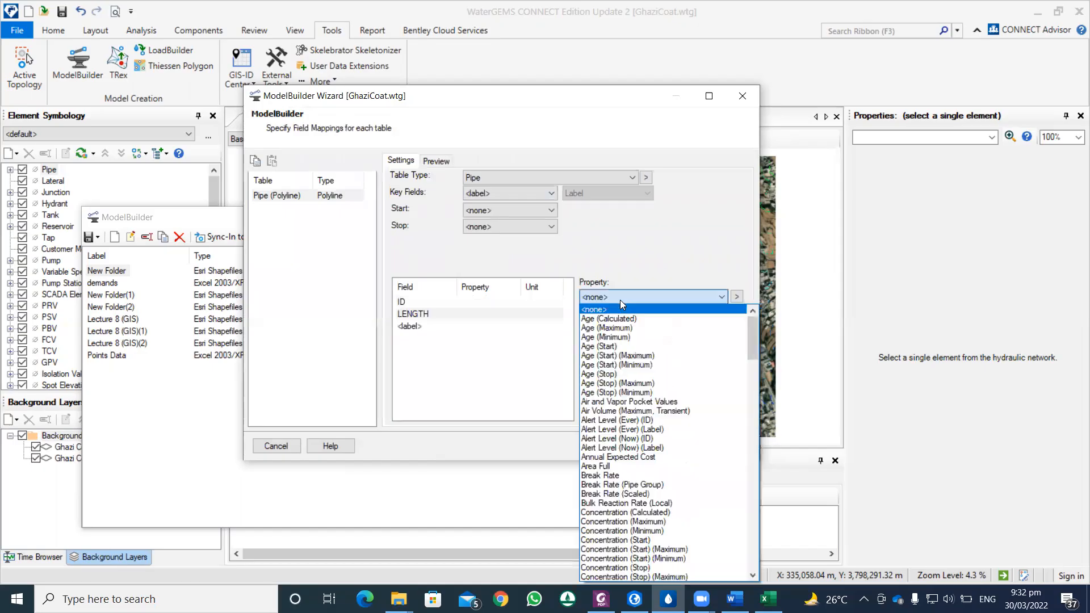
scroll(630, 398, down, 8)
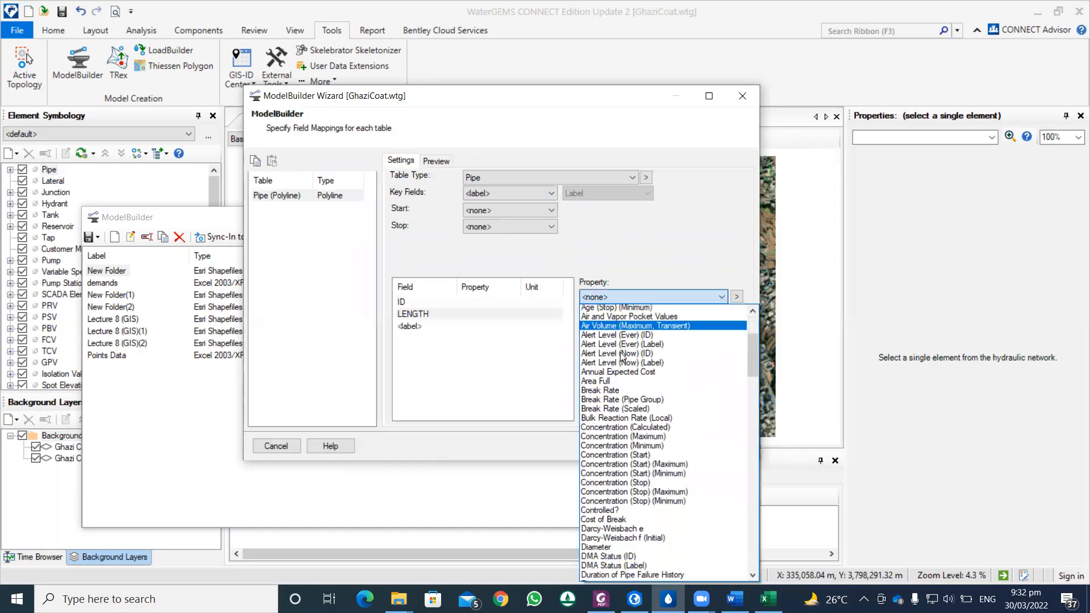
scroll(634, 420, down, 6)
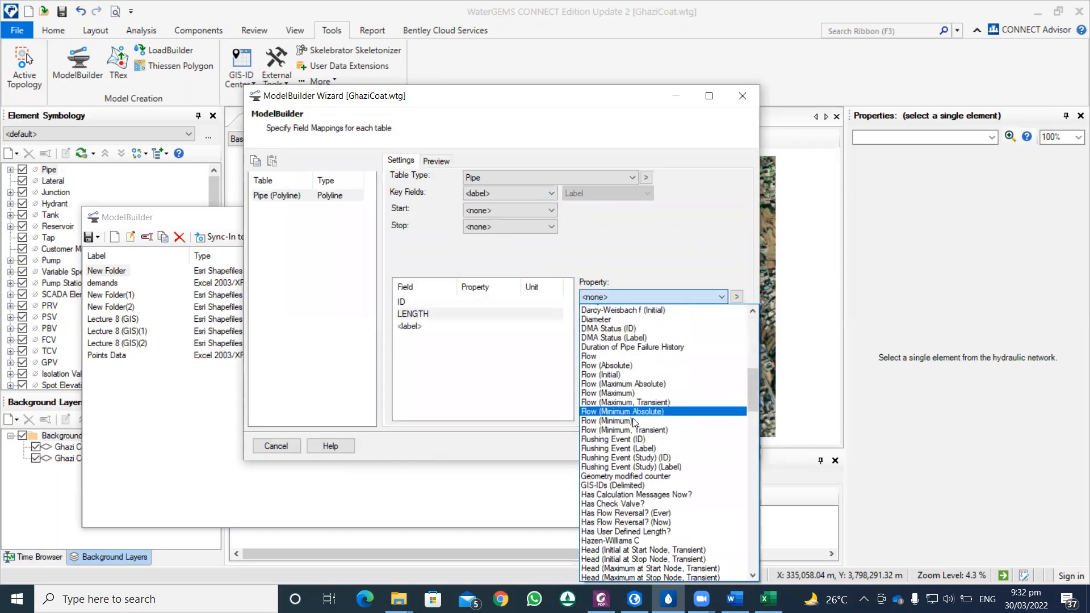
scroll(634, 423, down, 7)
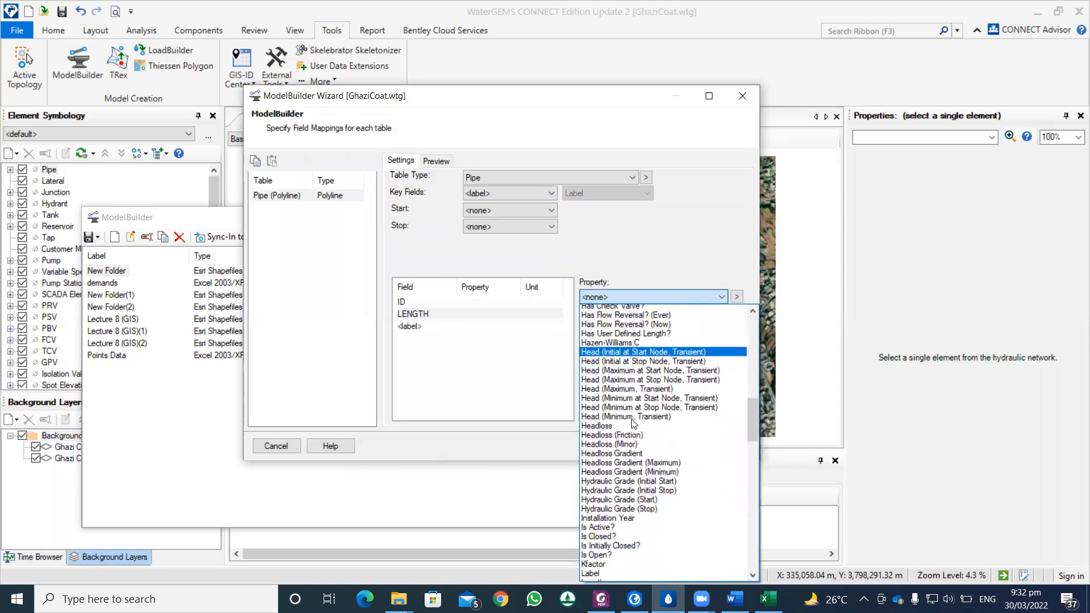
mouse_move(752, 432)
mouse_down()
mouse_move(745, 560)
mouse_move(743, 425)
mouse_up()
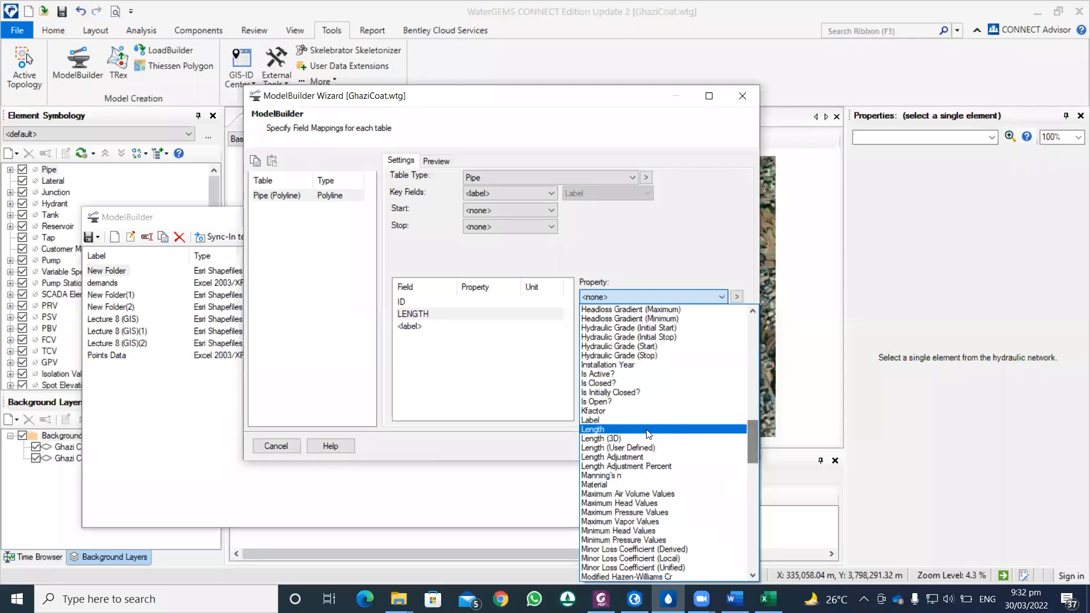
click(615, 430)
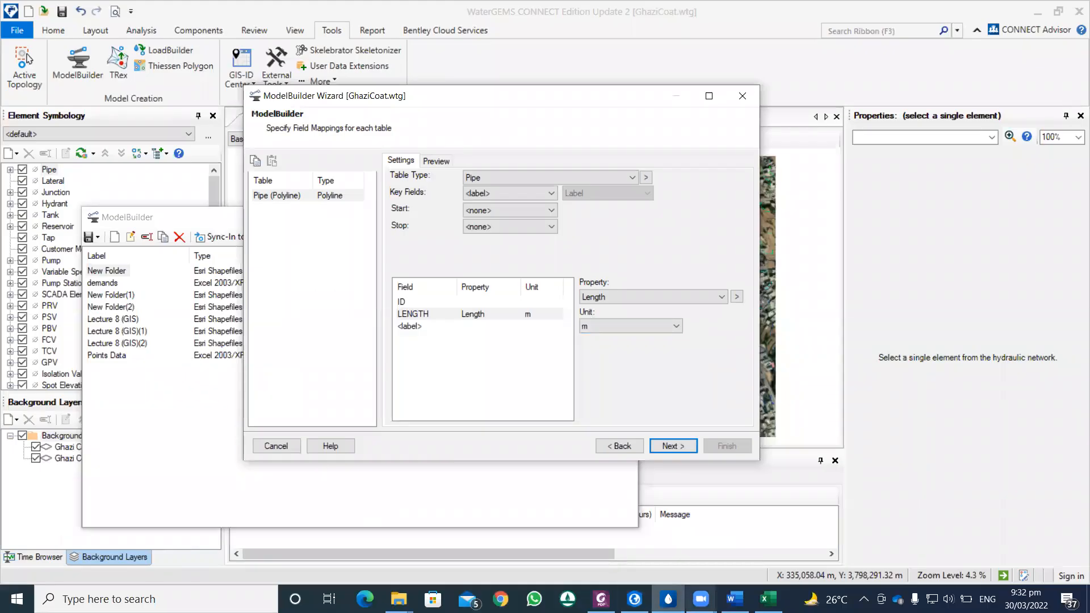
mouse_move(734, 599)
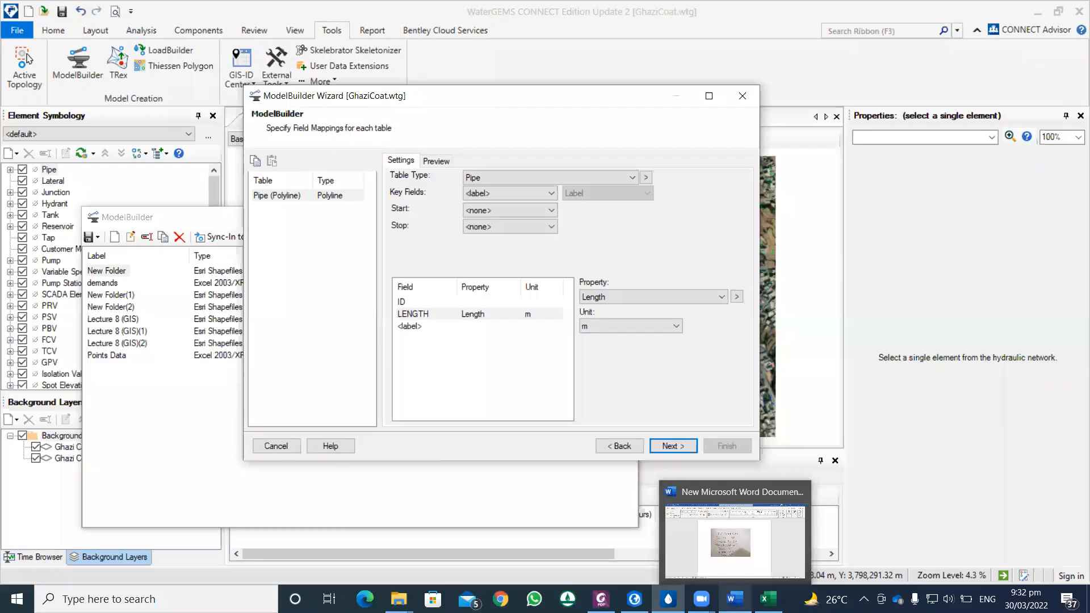
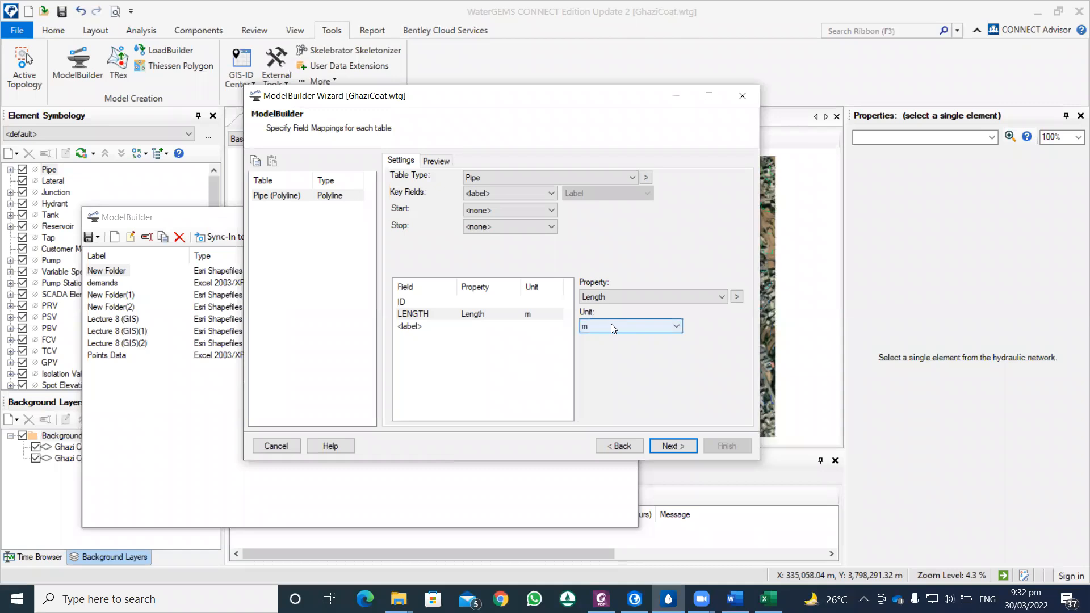
Step: Finish the ModelBuilder connection with selection sets for added and modified elements, and decline synchronizing into the model
click(676, 447)
click(671, 446)
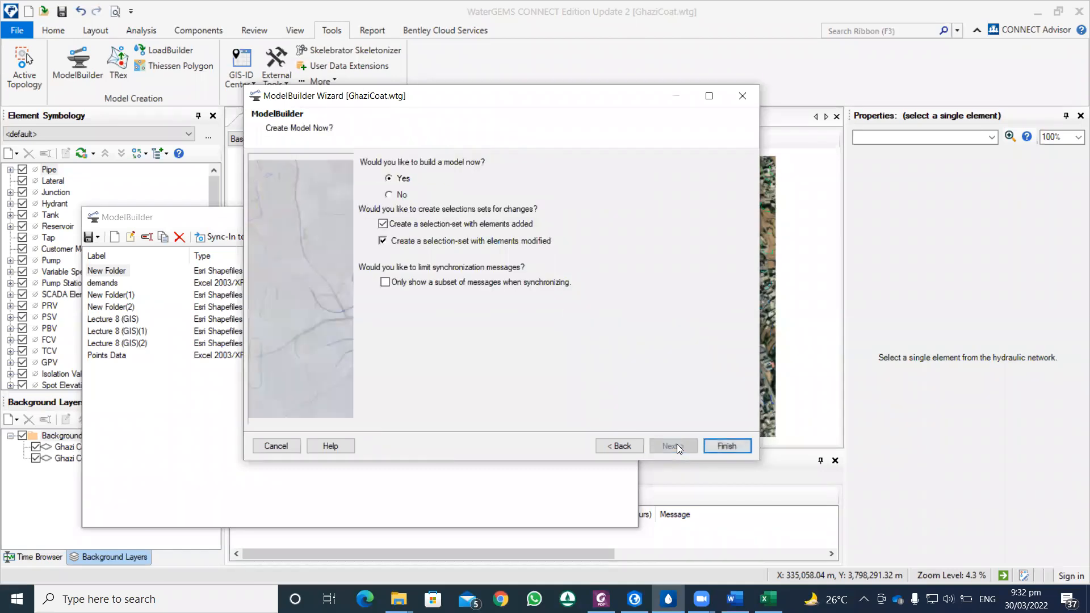
click(717, 447)
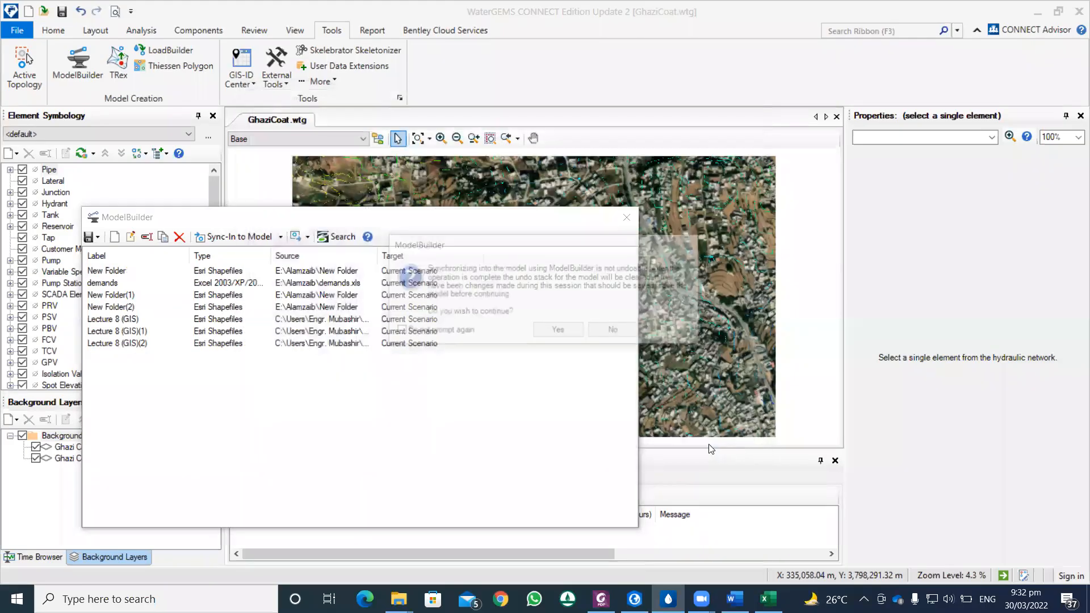
click(628, 333)
Step: Reopen the Ghazi Coat connection for editing, add the Junctions shapefile to its data source and show the table preview
right_click(100, 367)
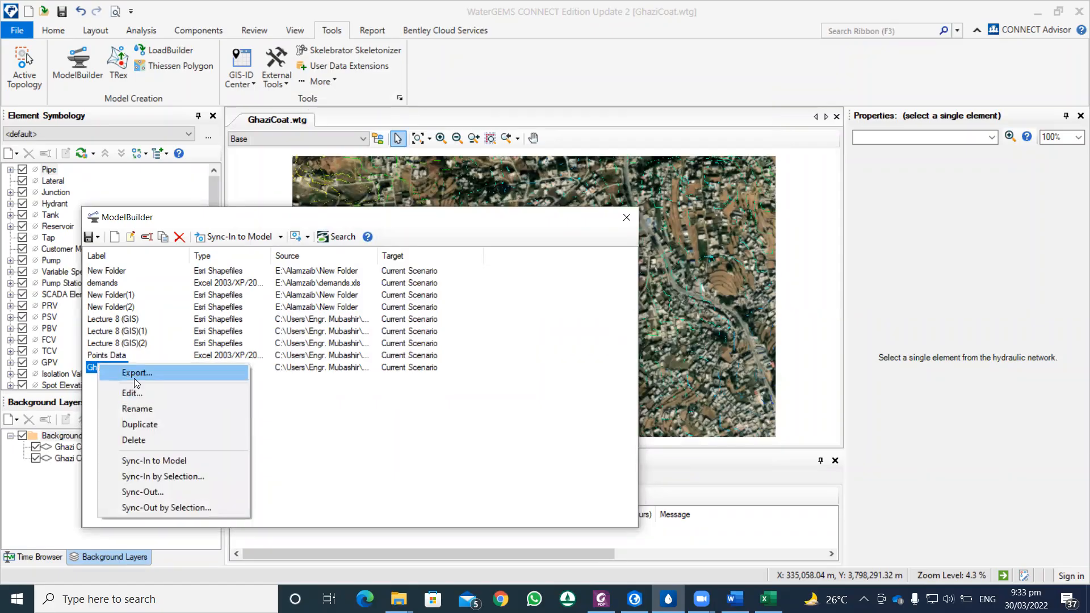
click(134, 393)
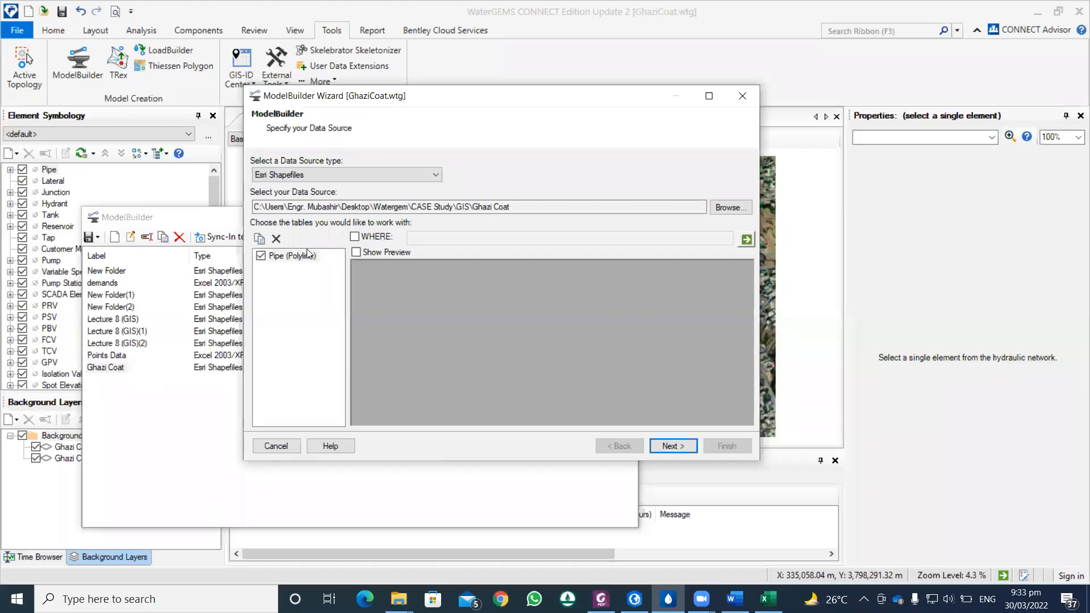
click(724, 207)
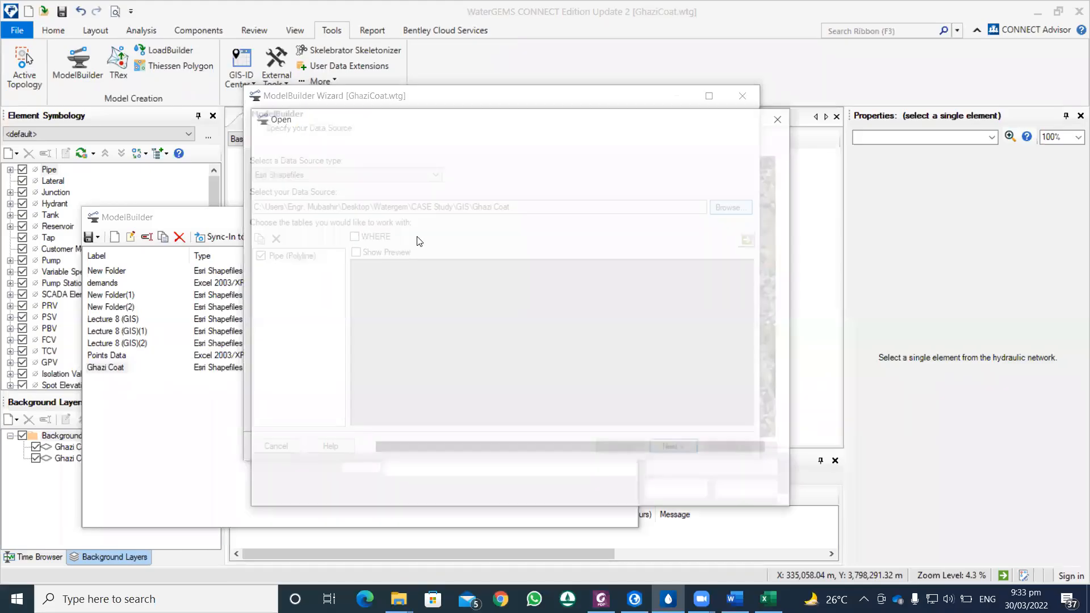
click(400, 285)
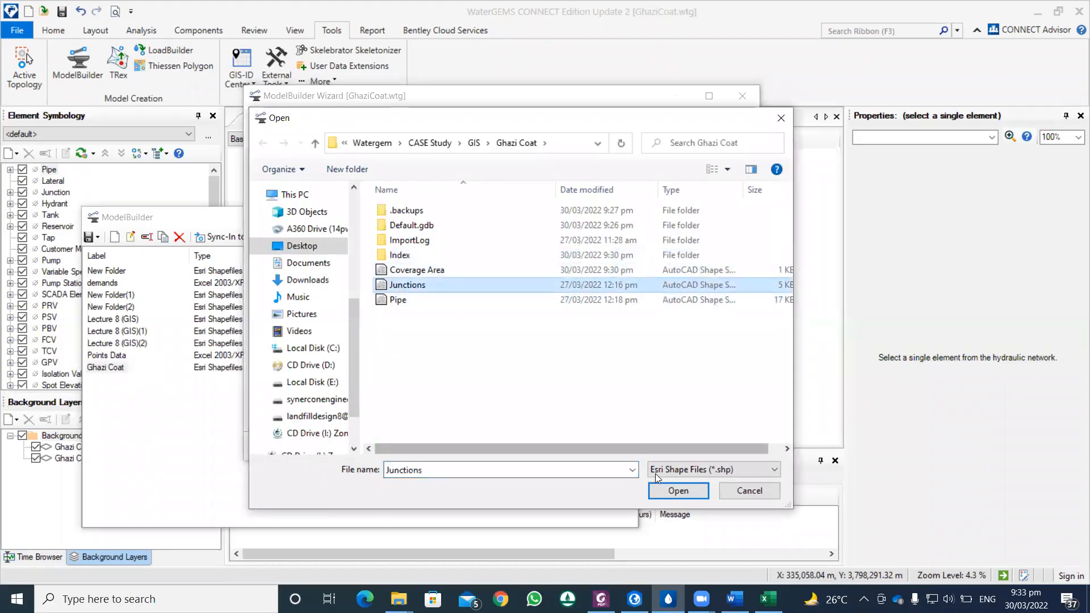
click(660, 489)
click(374, 252)
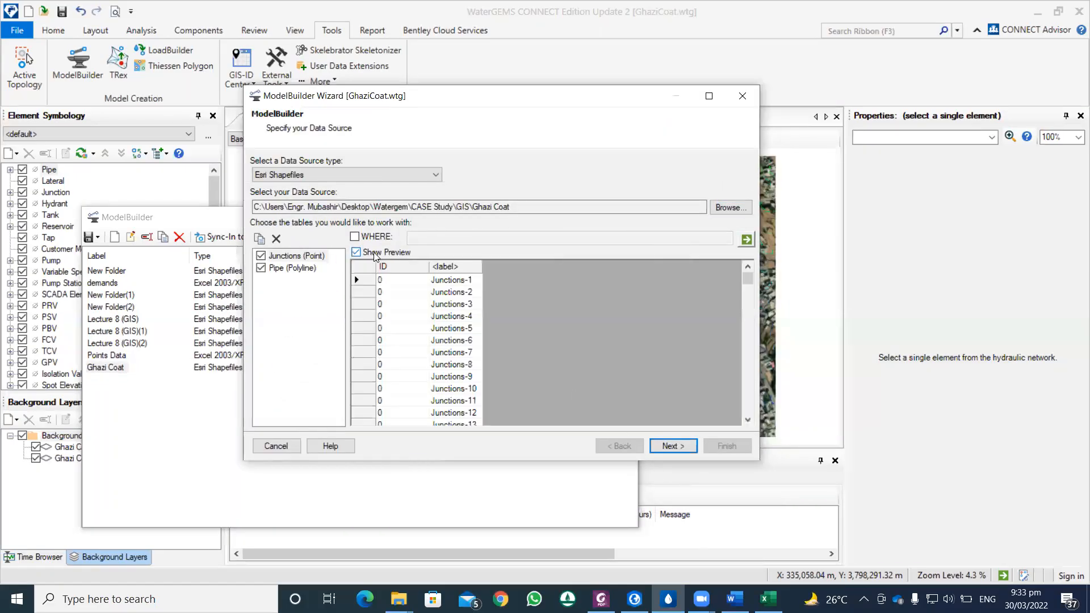
click(374, 252)
click(373, 252)
Step: Keep the coordinate unit m, synchronization settings and Label key-field mapping, and continue to the field mappings
click(666, 446)
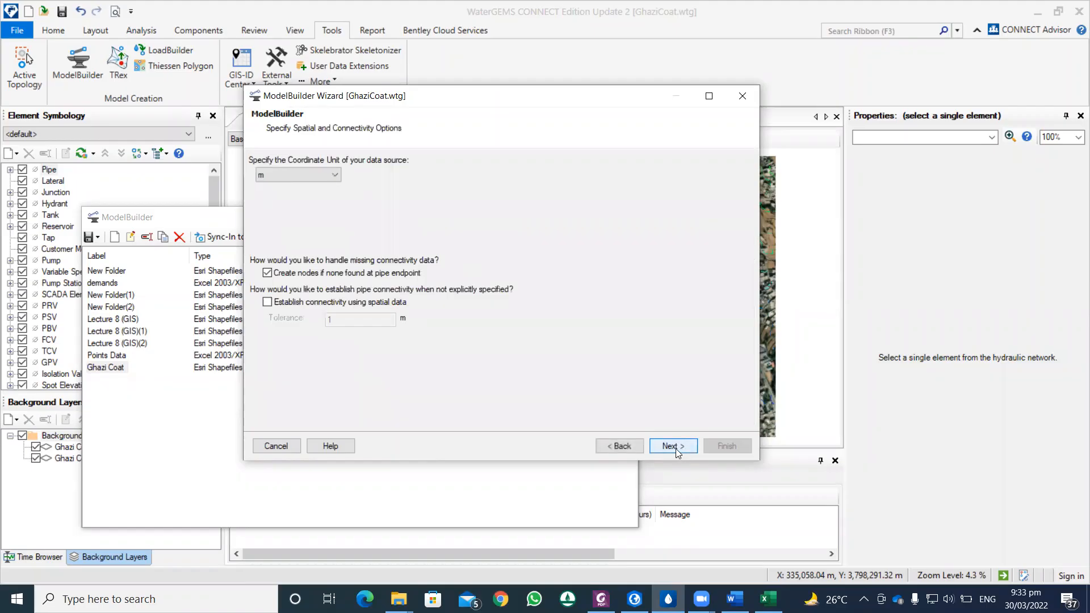
click(677, 450)
click(677, 447)
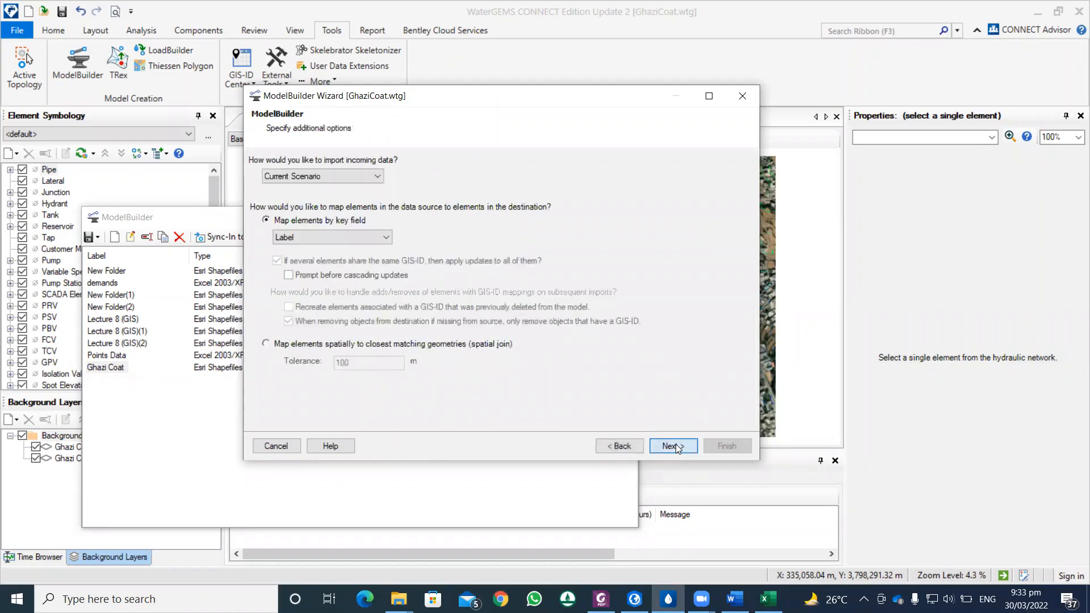
click(677, 448)
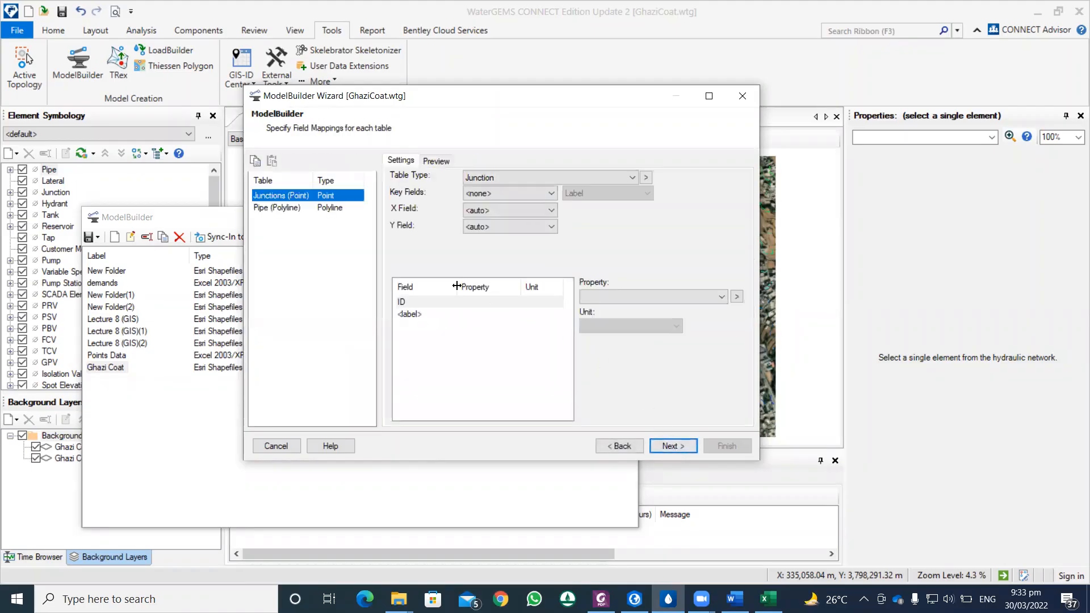
Step: Set the Junctions table's key field to <label>, check the Pipe table's mappings and continue to the model creation page
click(500, 193)
click(499, 221)
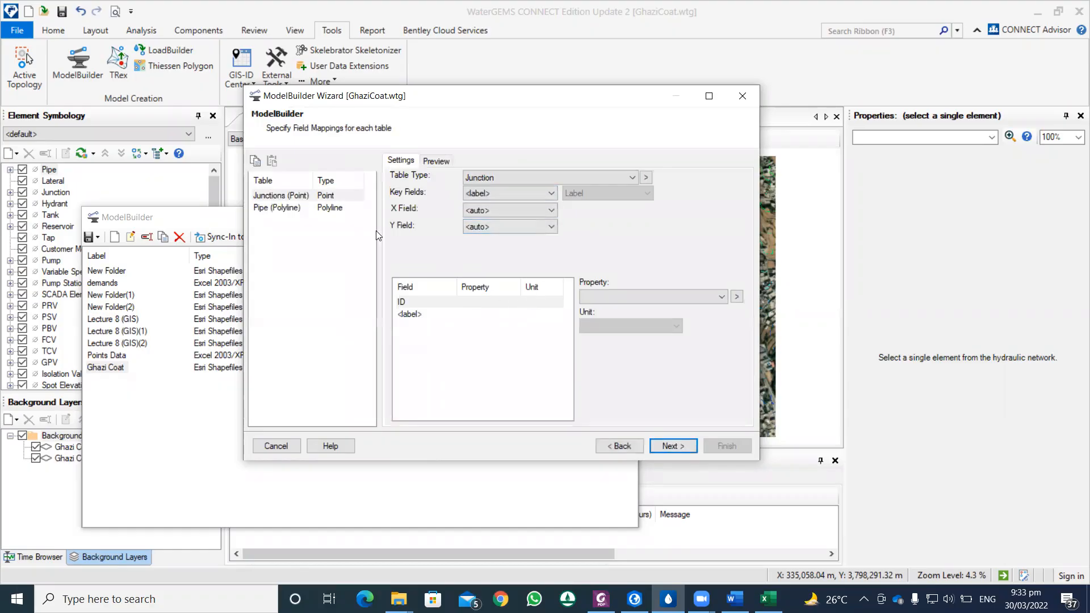
click(284, 208)
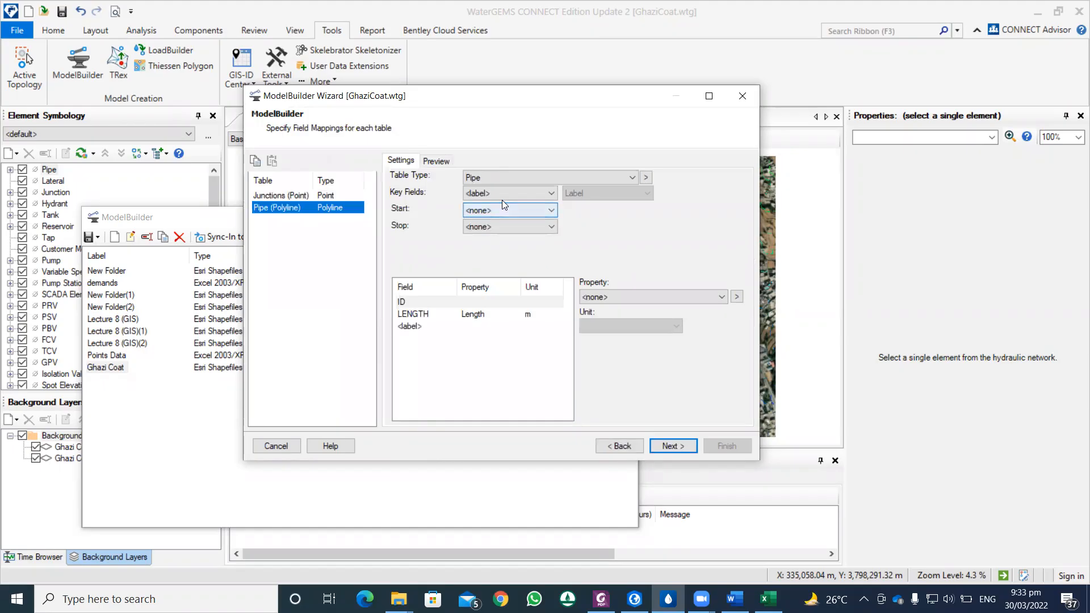
click(671, 447)
click(672, 446)
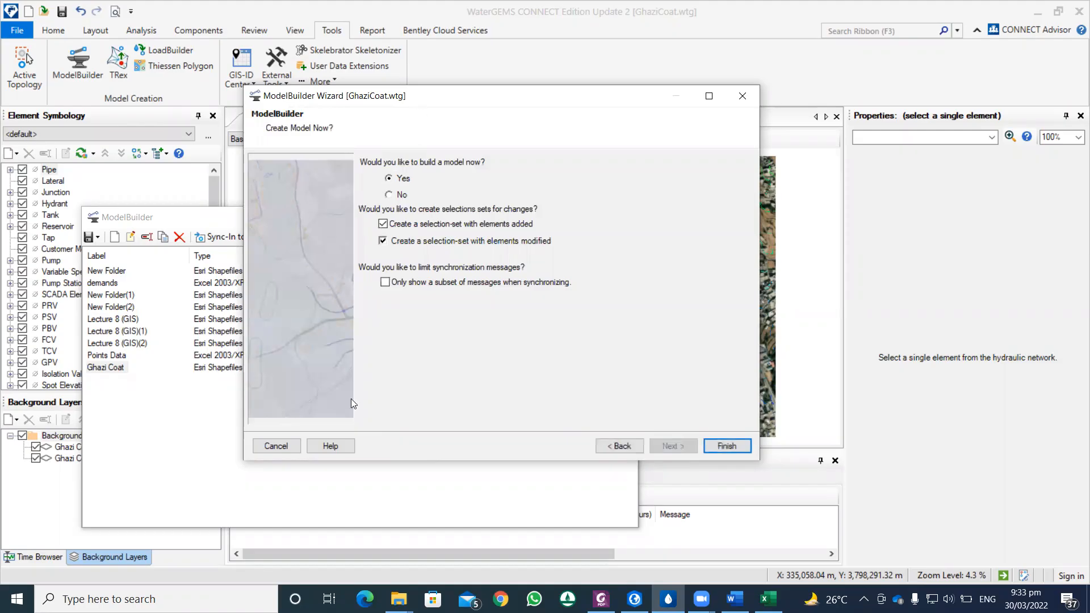
Step: Synchronize the Junctions and Pipe tables into the model, close the summary and ModelBuilder, and update the drawing
drag(416, 96, 350, 400)
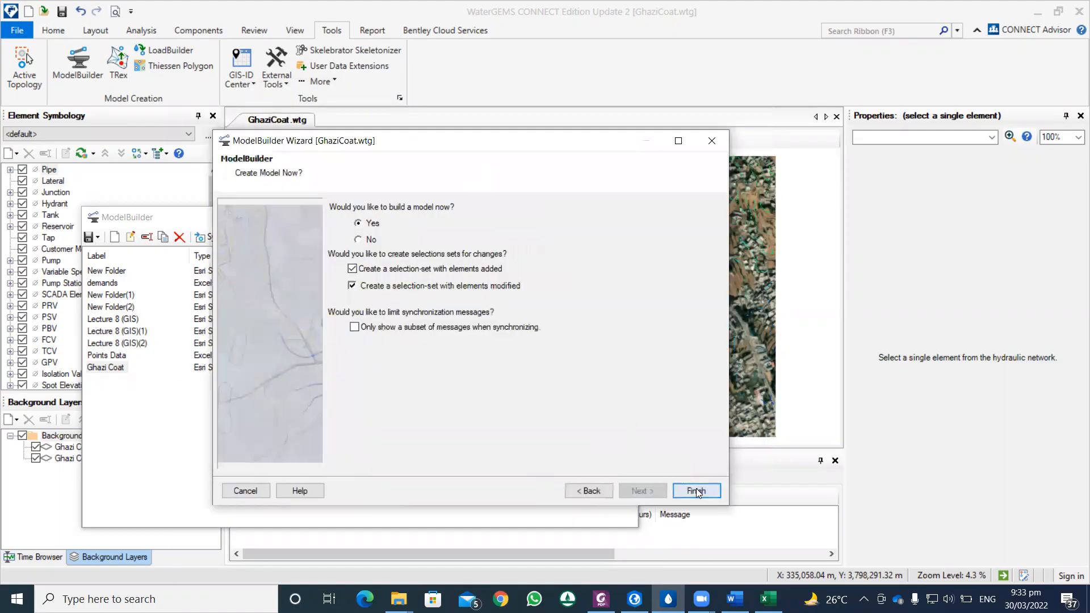
click(696, 488)
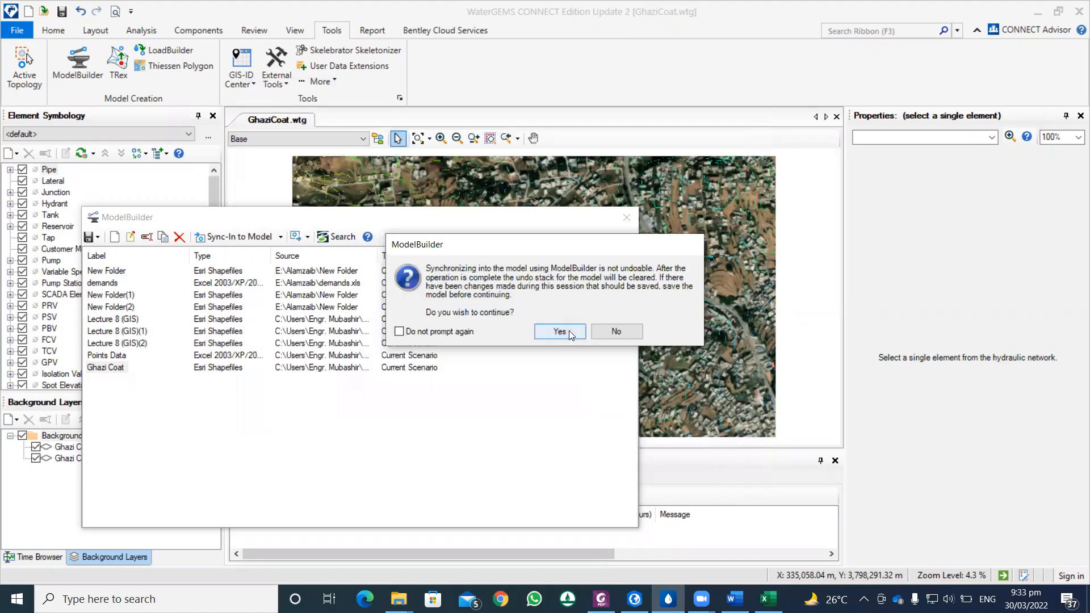
click(559, 332)
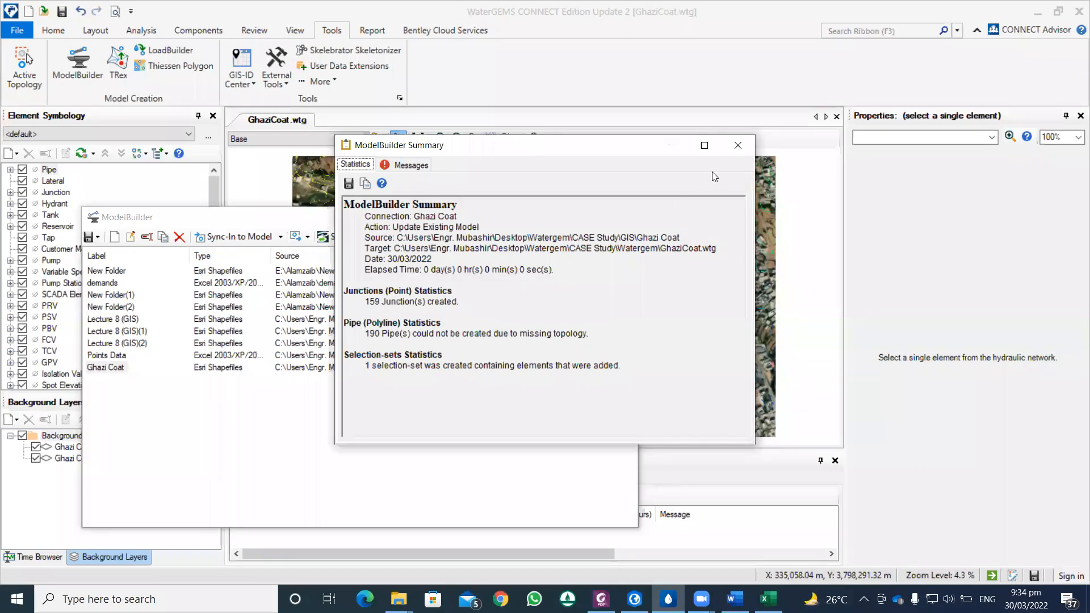
click(737, 145)
drag(579, 217, 511, 323)
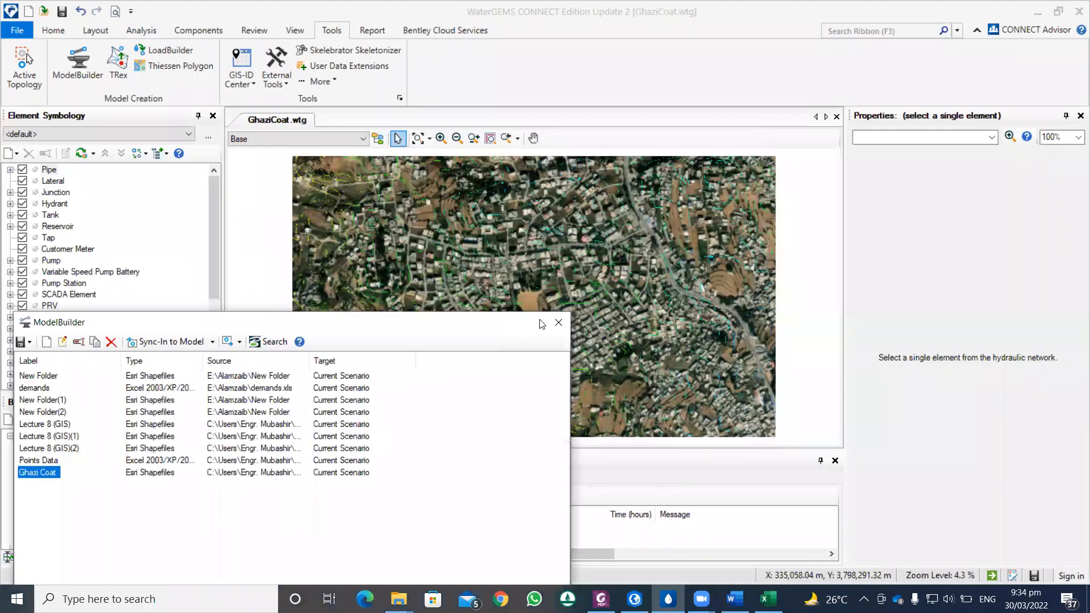
click(559, 322)
click(593, 352)
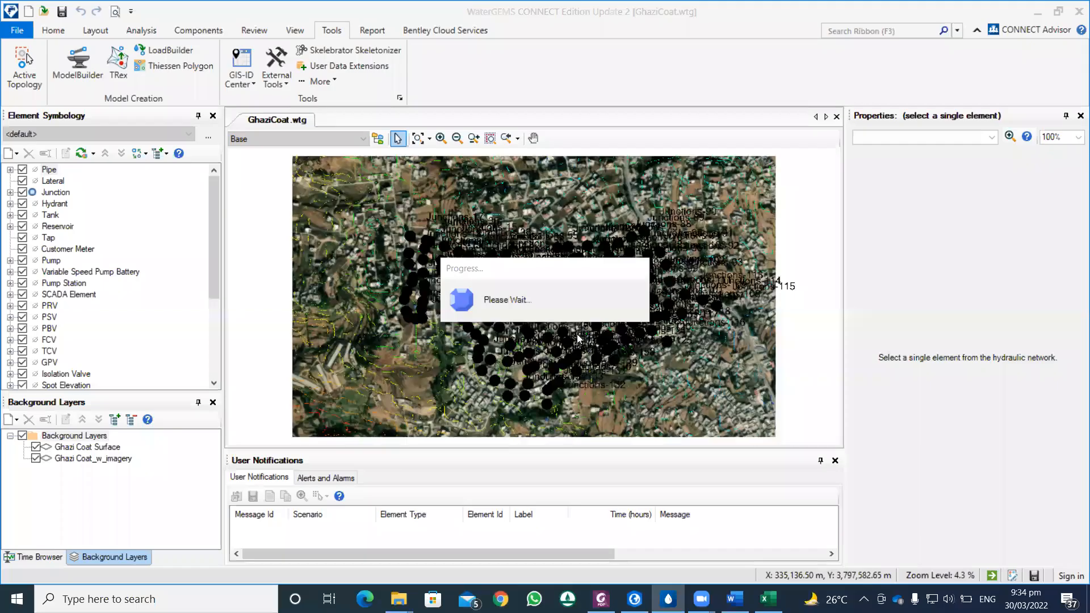
Step: Set the drawing's symbol size multiplier to 0.2 and text height multiplier to 0.4 to shrink the junction symbols and labels
scroll(577, 327, up, 5)
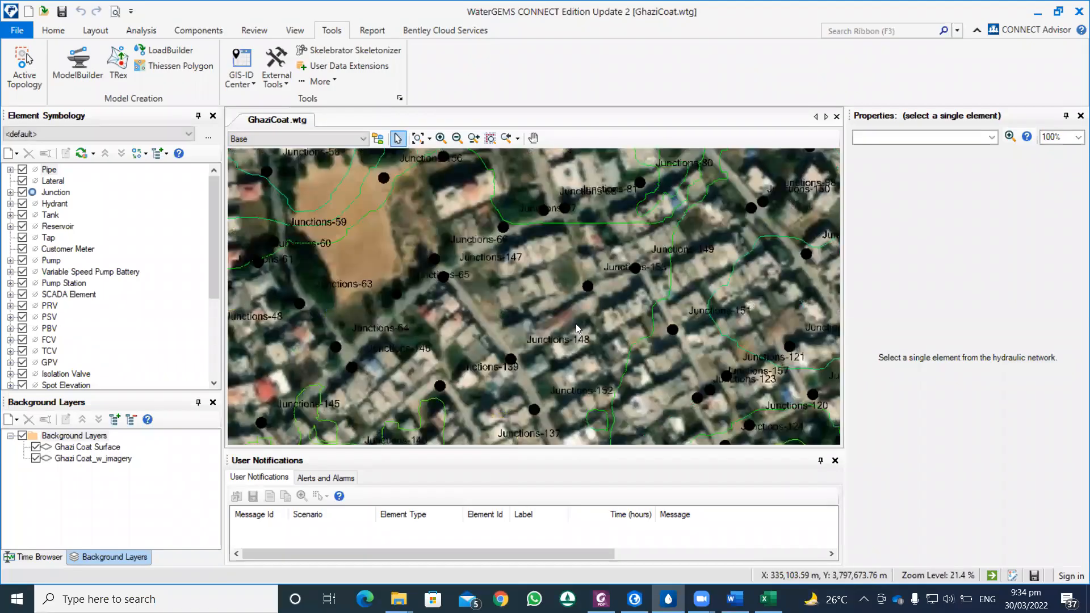
scroll(576, 326, down, 6)
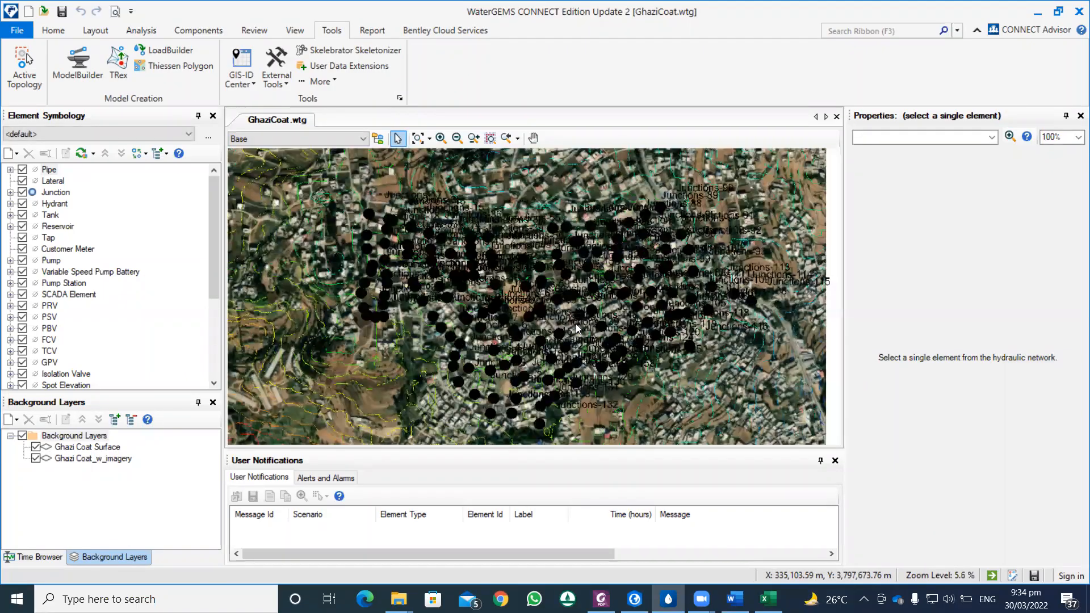
scroll(576, 324, up, 3)
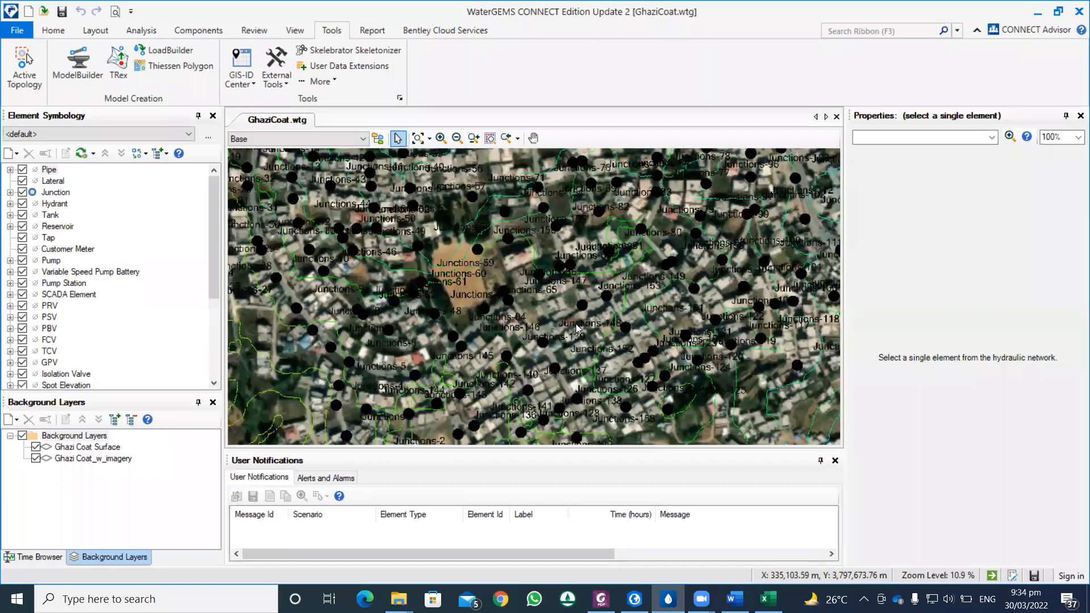
scroll(576, 324, up, 2)
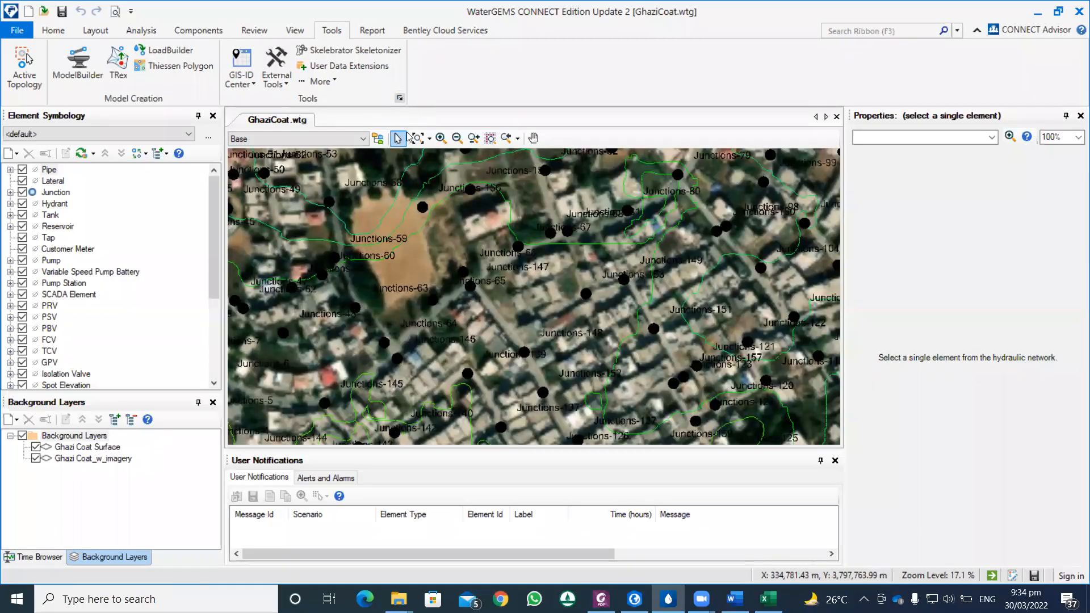
click(400, 98)
click(491, 115)
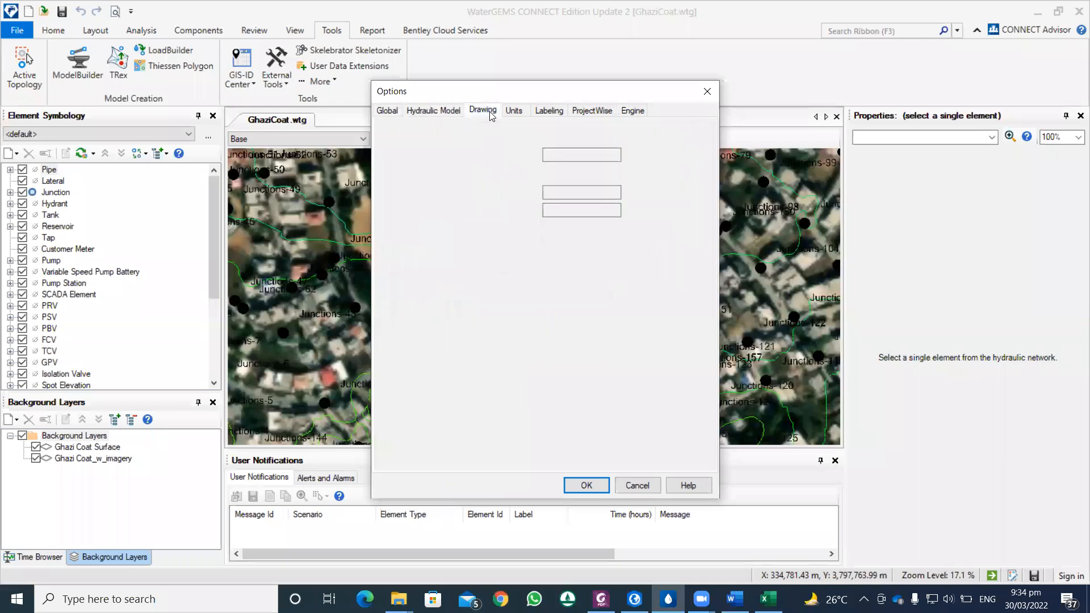
double_click(559, 193)
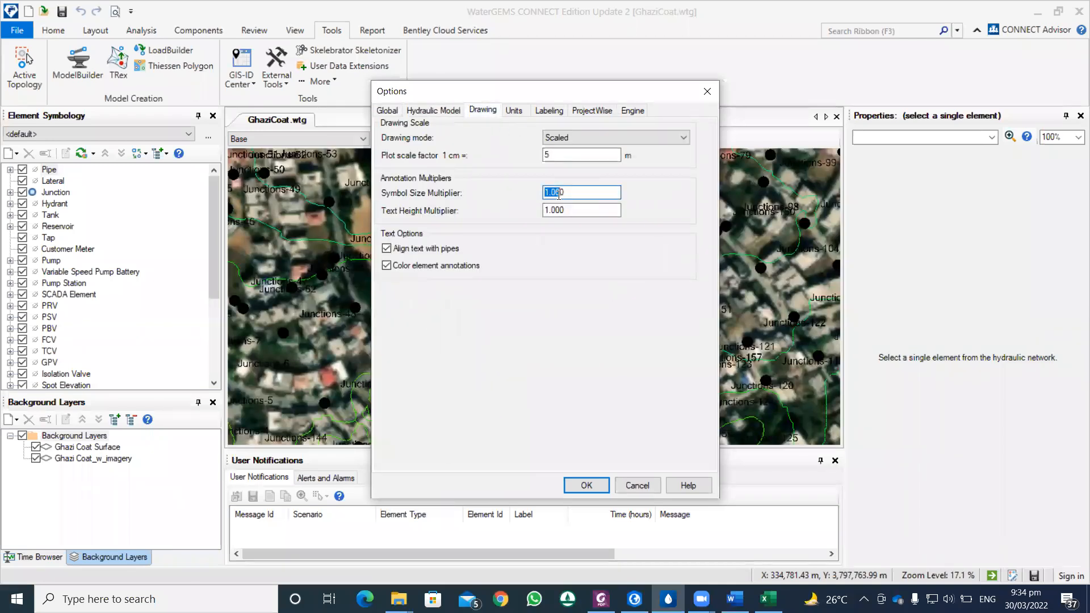
drag(578, 194, 535, 197)
text(.2)
click(575, 210)
text(.)
click(586, 486)
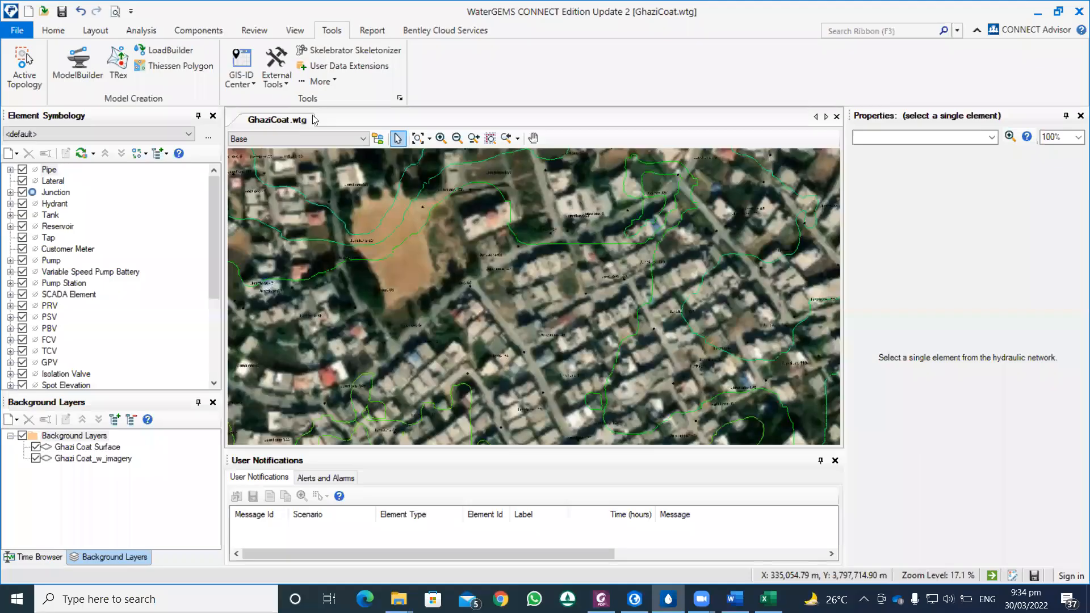
Step: Set both the symbol size multiplier and the text height multiplier to 0.5 in the drawing options
click(399, 98)
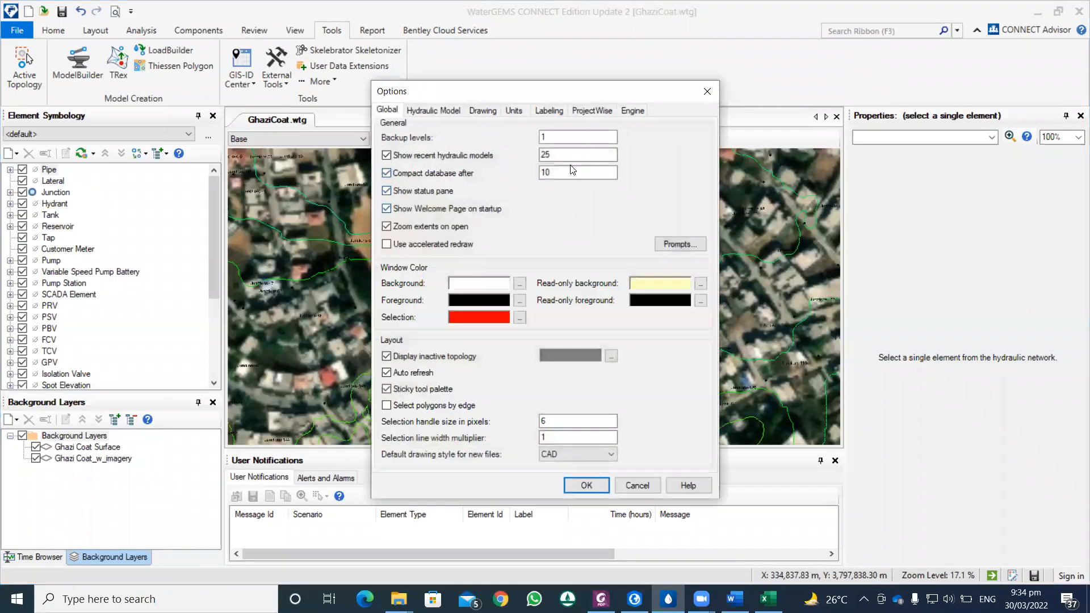
click(482, 111)
double_click(555, 192)
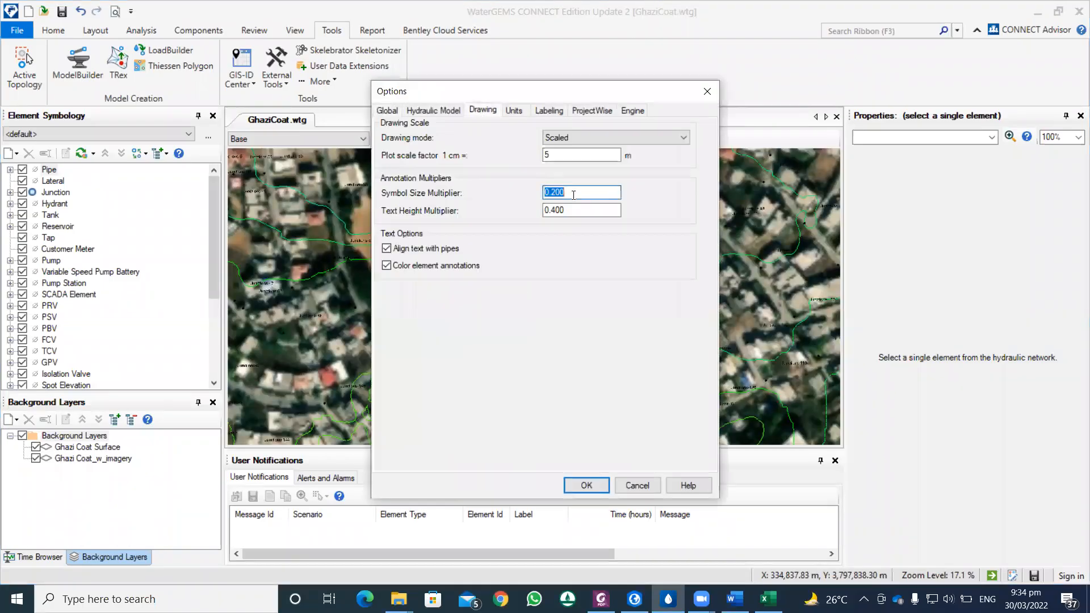
text(.5)
double_click(576, 207)
text(.)
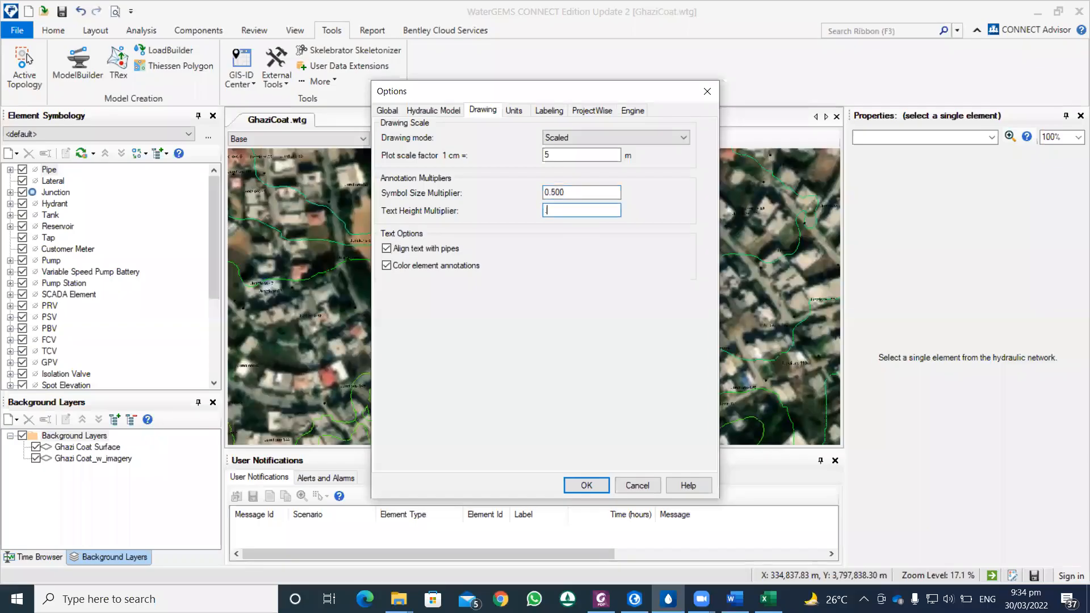
text(500)
click(586, 486)
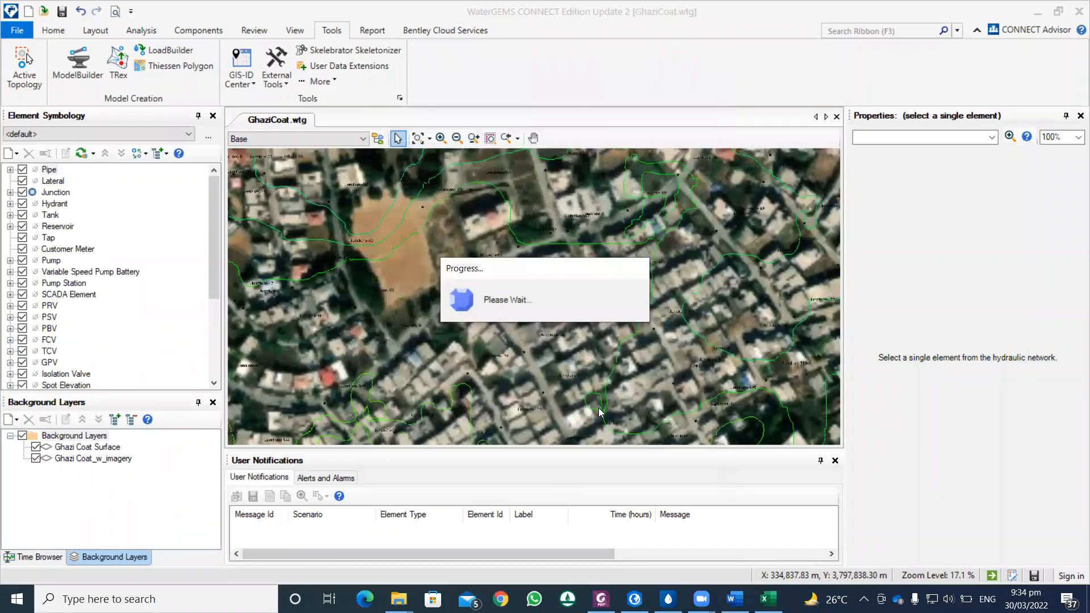
scroll(540, 293, down, 1)
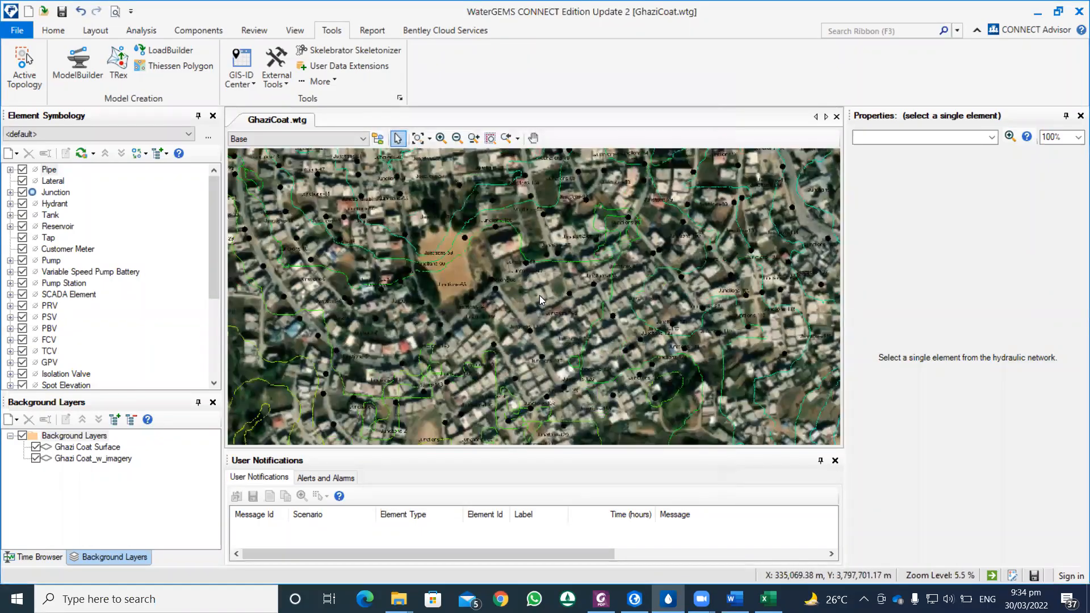
scroll(539, 295, down, 2)
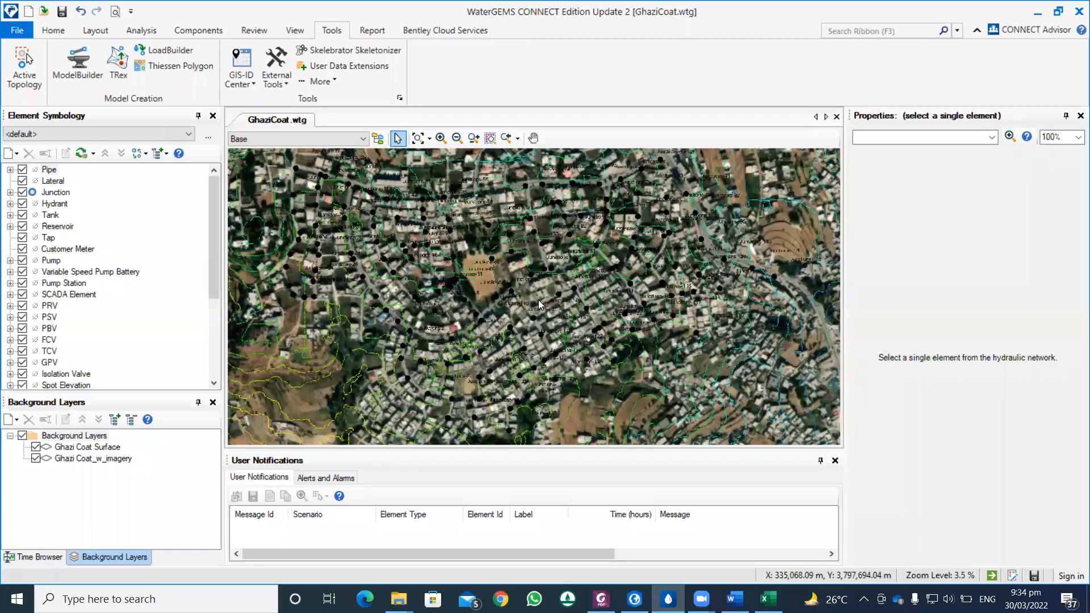
click(11, 192)
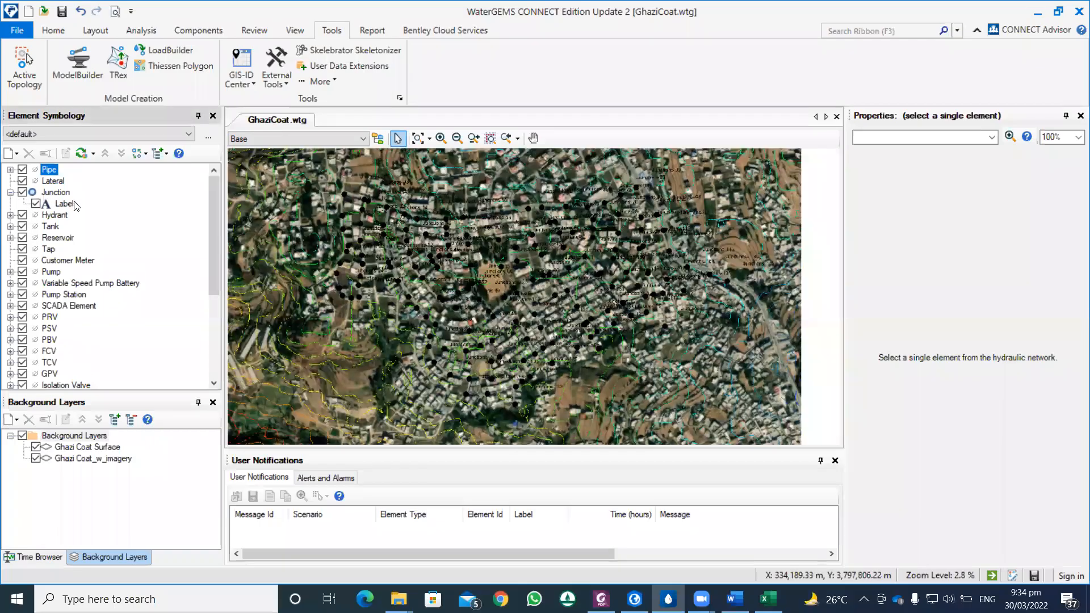
right_click(55, 193)
mouse_move(114, 203)
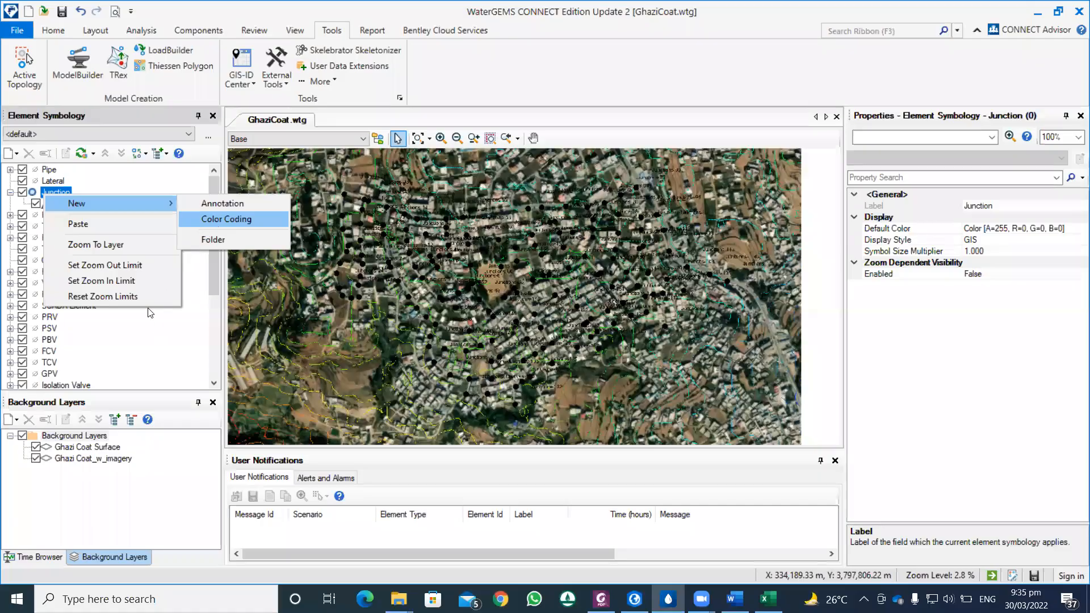
click(19, 203)
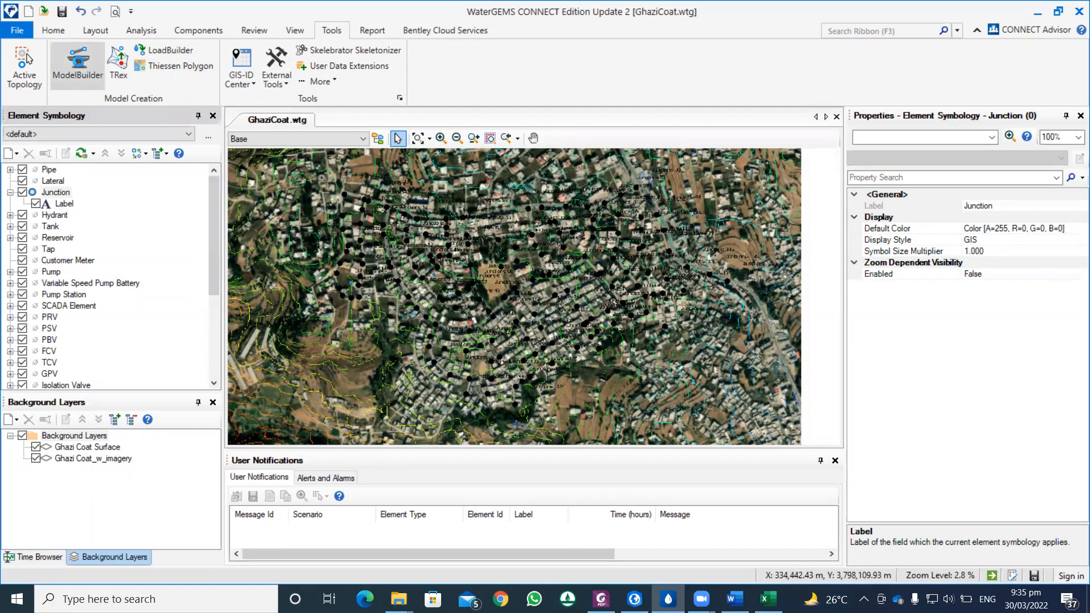
Step: Reopen the Ghazi Coat ModelBuilder connection for editing and exclude the Junctions table, keeping only the Pipe table
click(78, 64)
click(166, 315)
right_click(179, 322)
click(210, 347)
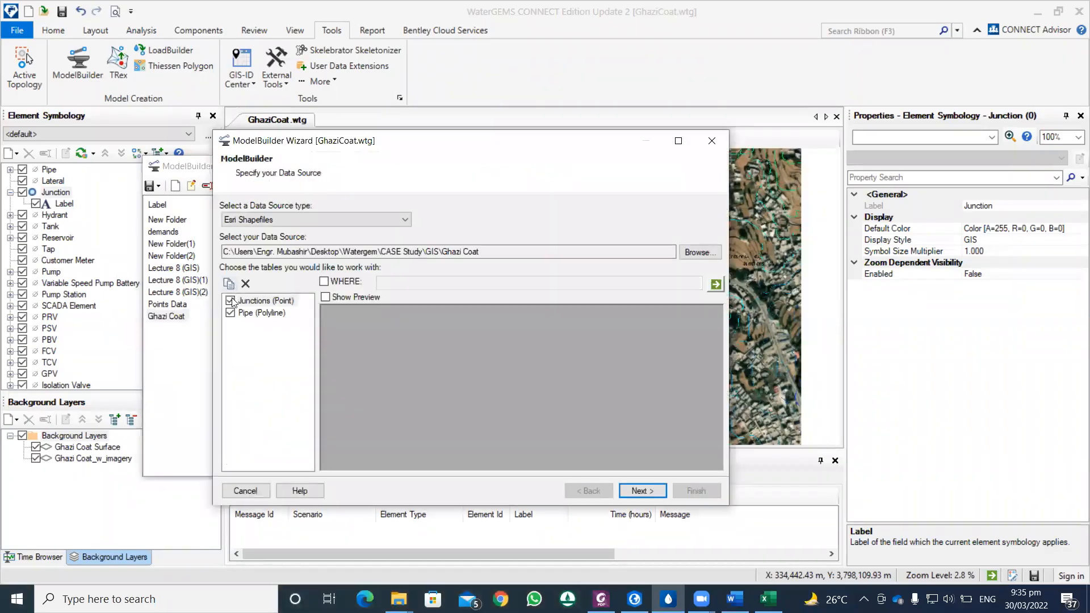
click(231, 301)
click(367, 297)
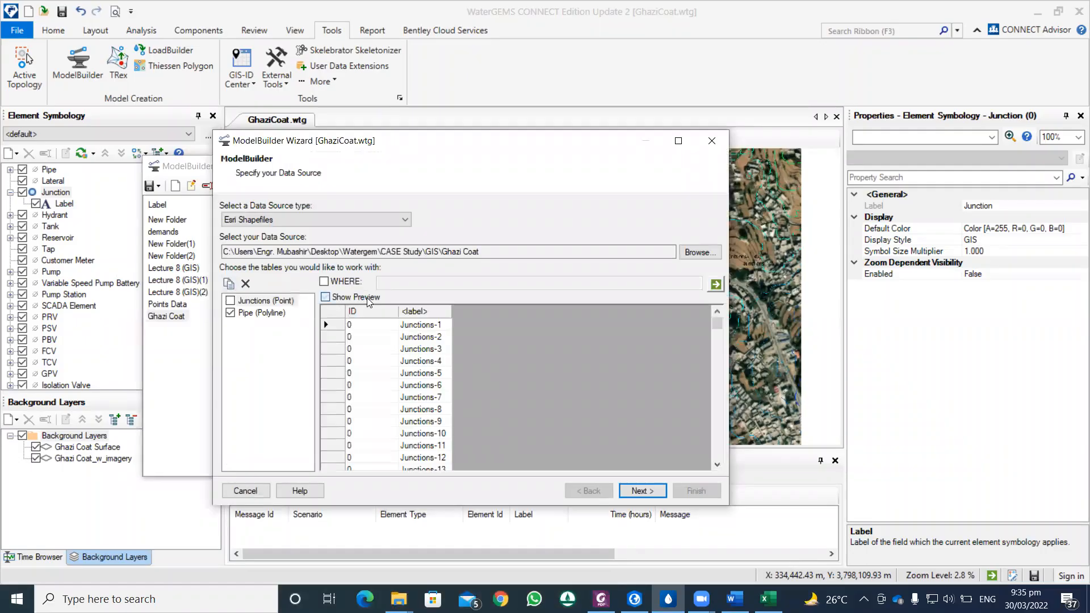
Step: Enable establishing pipe connectivity from spatial data with a 1 m tolerance, keep Label as the key field and continue to the field mappings
click(643, 489)
click(308, 351)
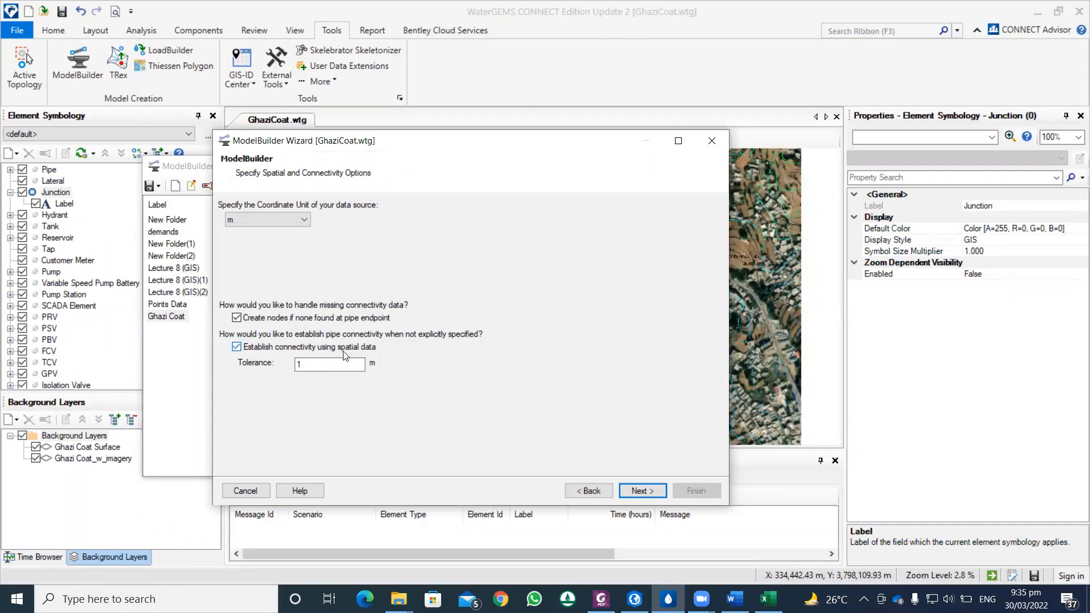
click(643, 492)
click(643, 491)
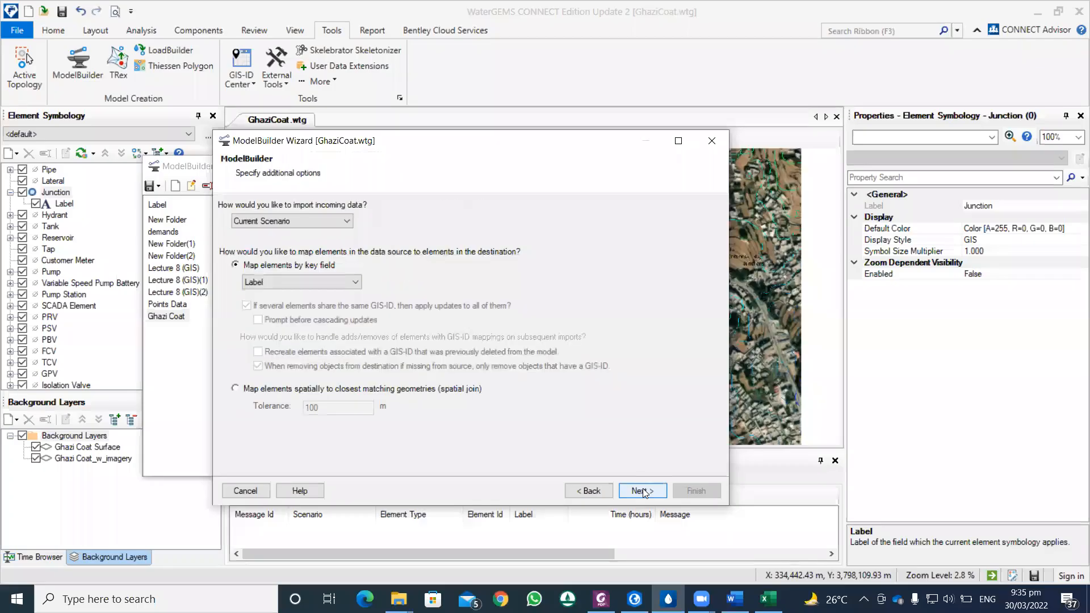
click(624, 492)
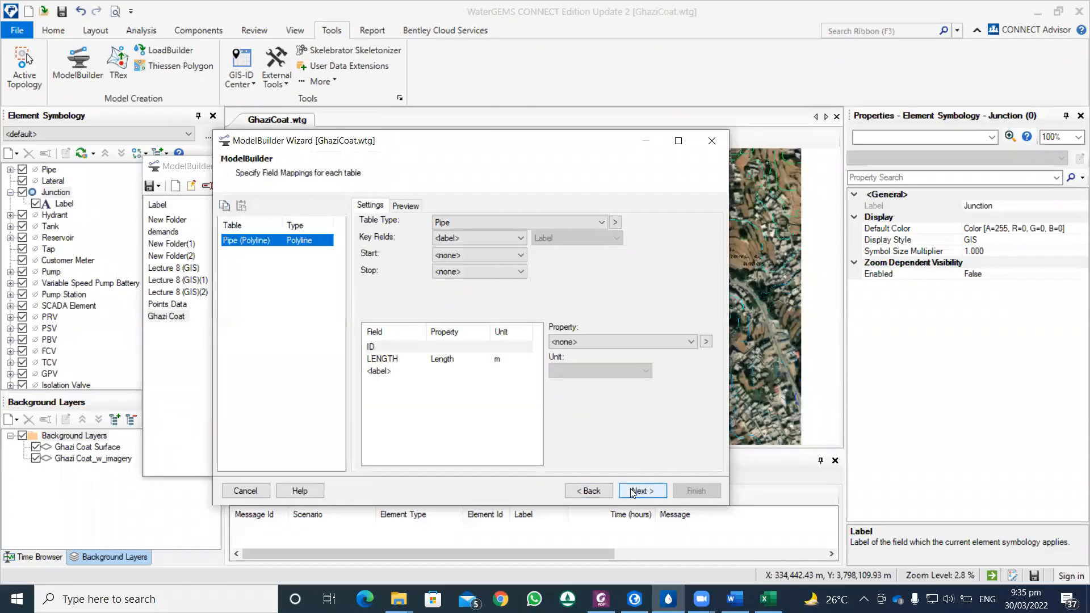
Step: Check the Pipe table's LENGTH mapping in metres and build the entire model, accepting the synchronization
click(482, 360)
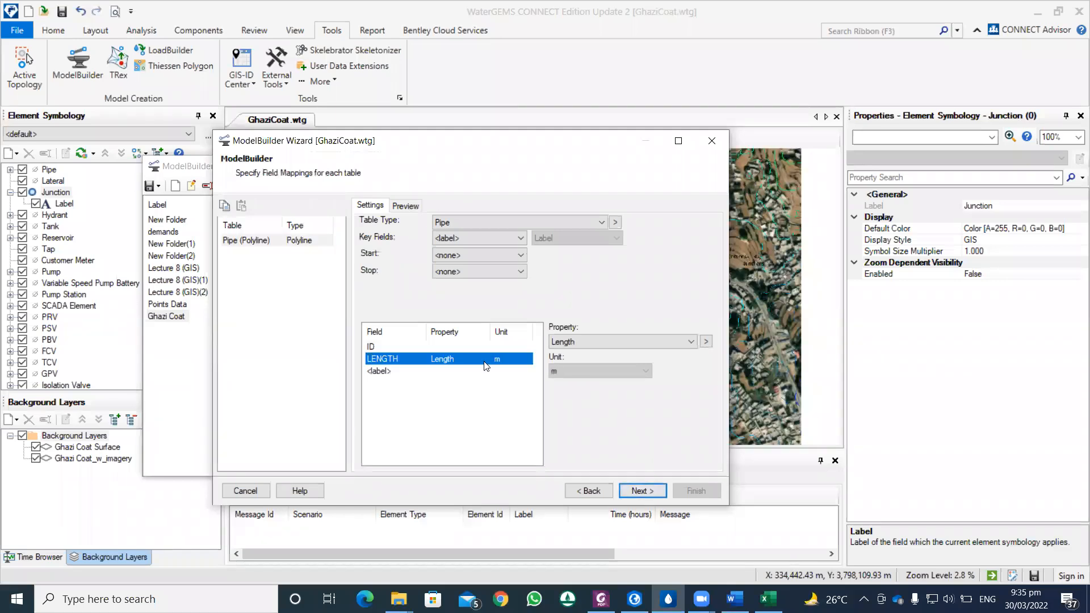
click(641, 492)
click(641, 491)
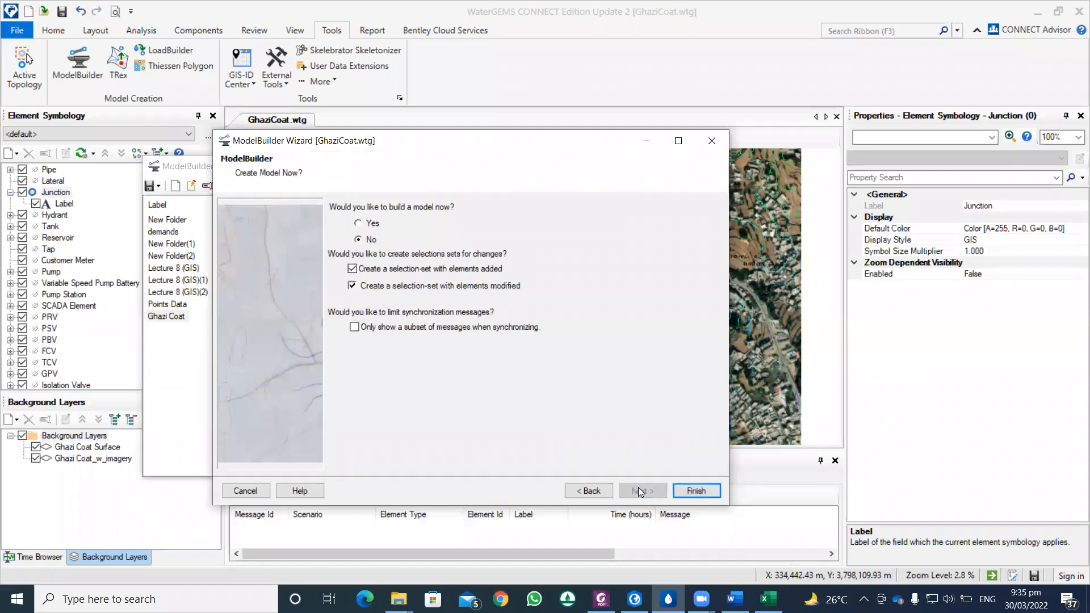
click(372, 224)
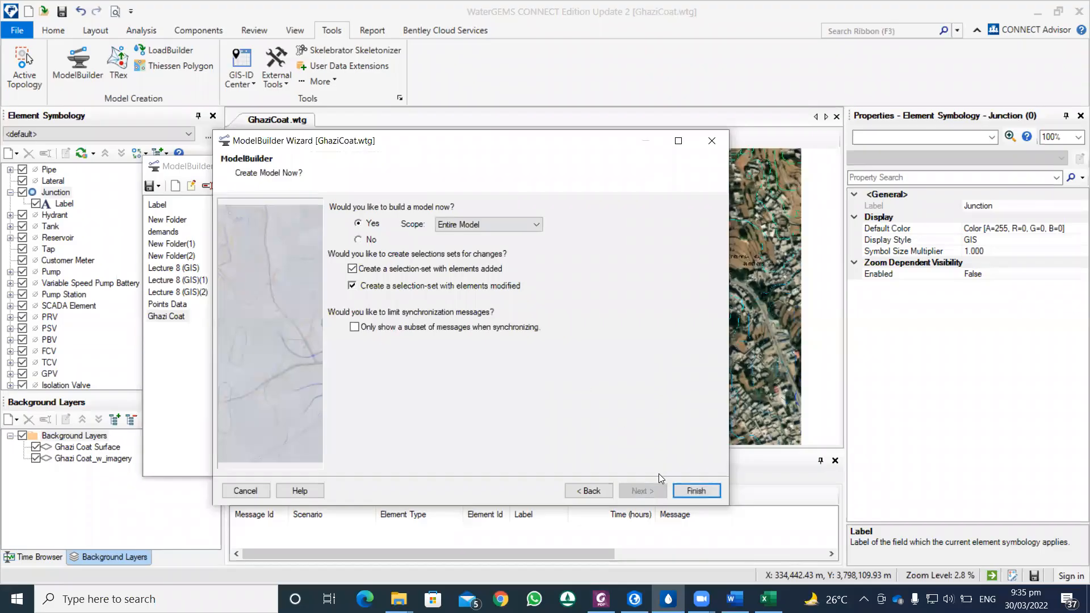
click(696, 491)
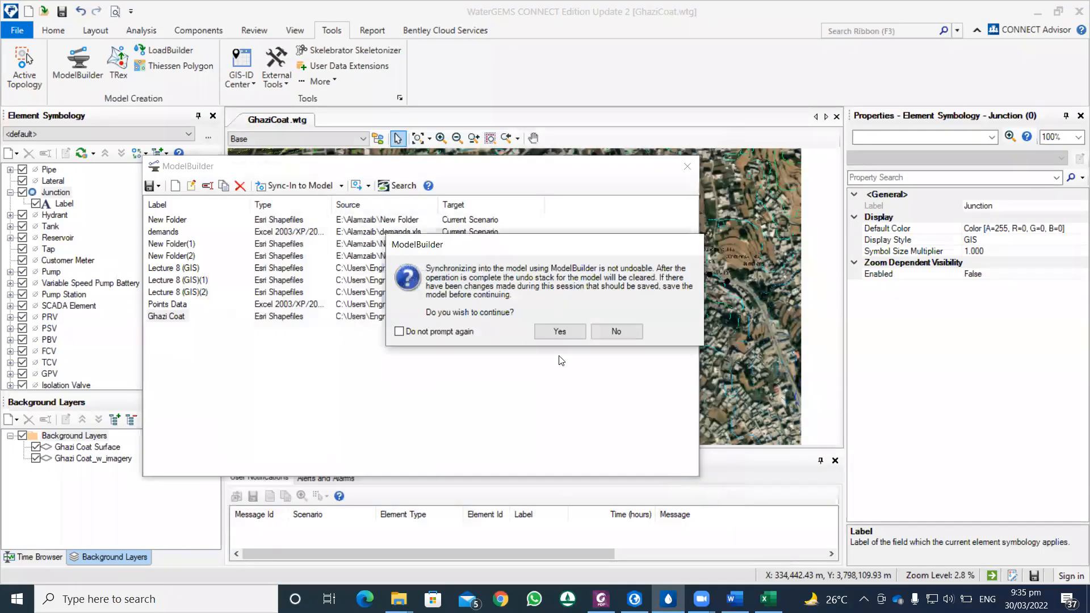
click(560, 331)
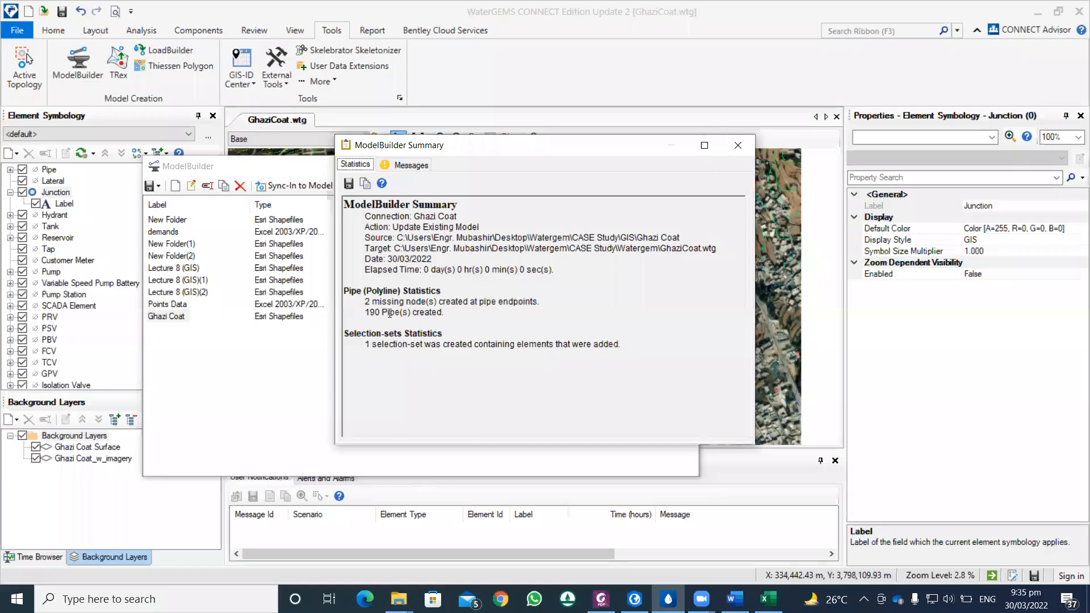
Step: Close the ModelBuilder summary and connection manager, and synchronize the drawing with the database
click(738, 145)
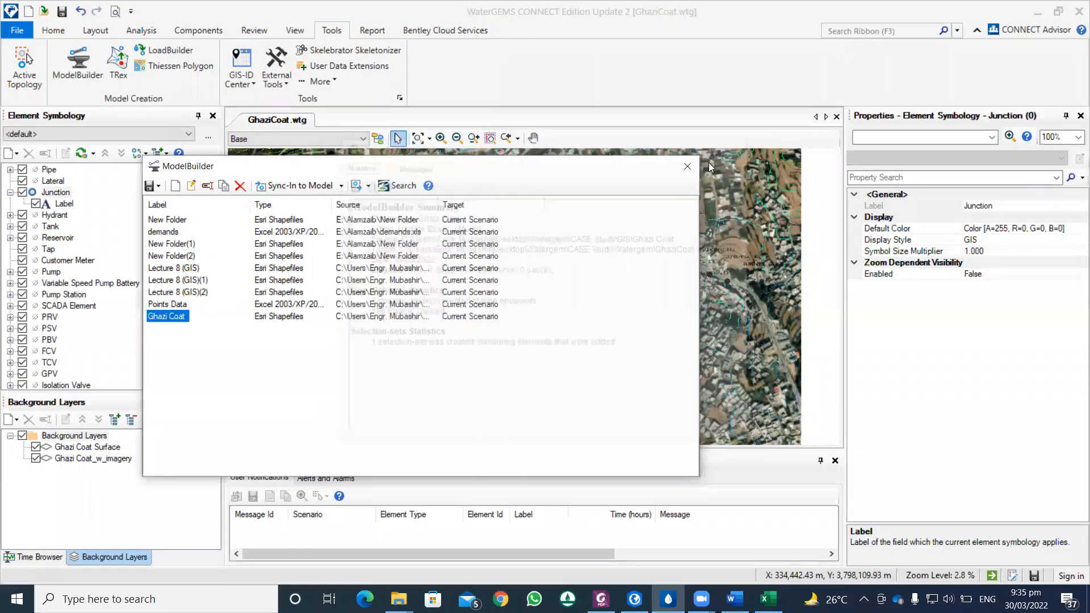
drag(653, 174, 612, 227)
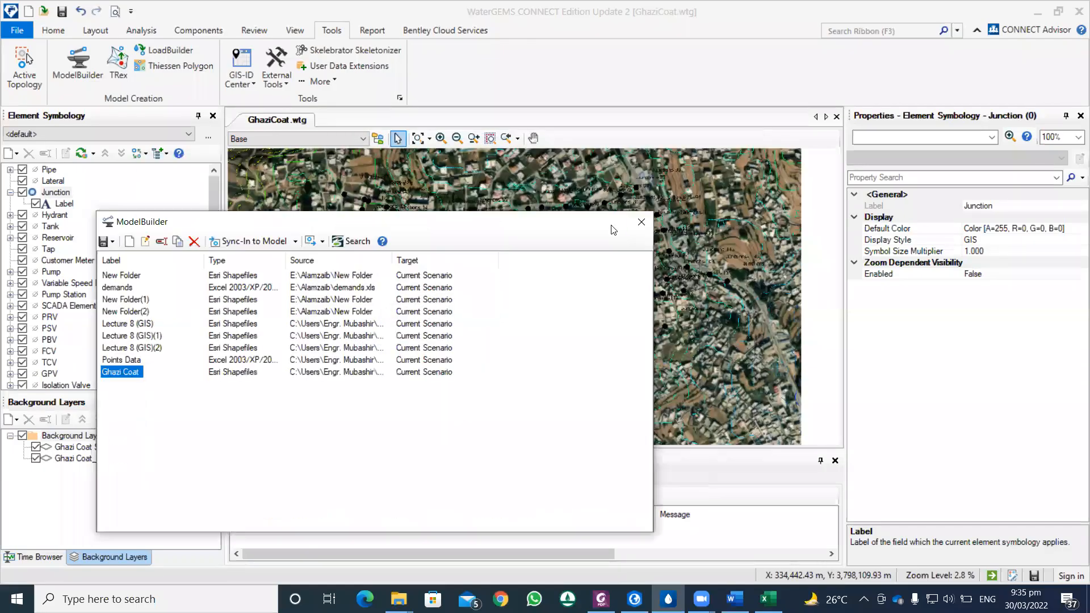
click(639, 223)
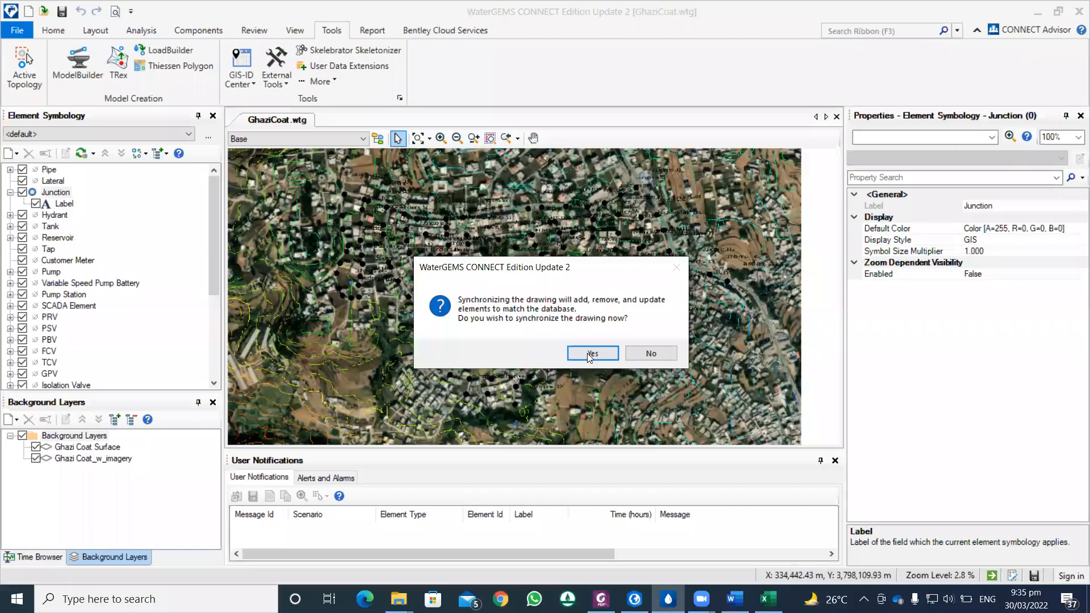
click(590, 352)
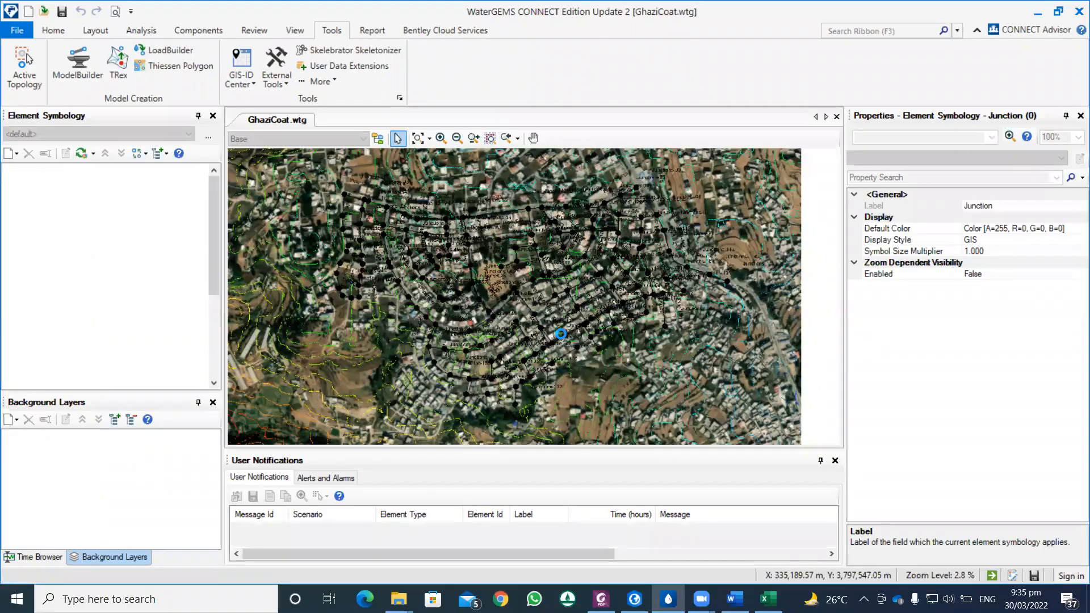
Step: Inspect the imported pipes over the imagery and hide the Ghazi Coat Surface and Ghazi Coat_w_imagery background layers
scroll(567, 315, up, 5)
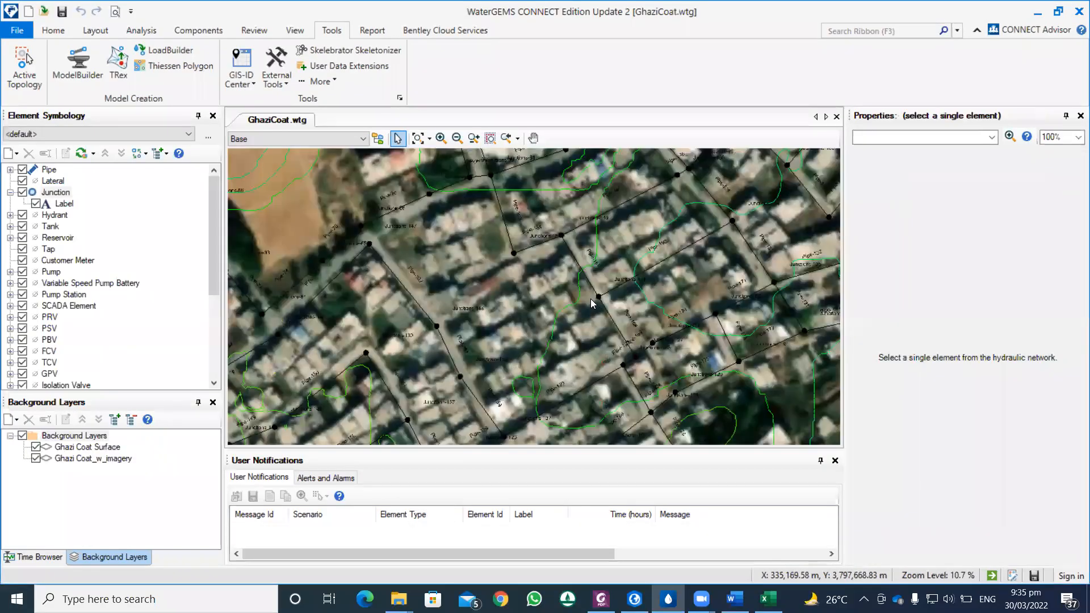
scroll(570, 305, up, 1)
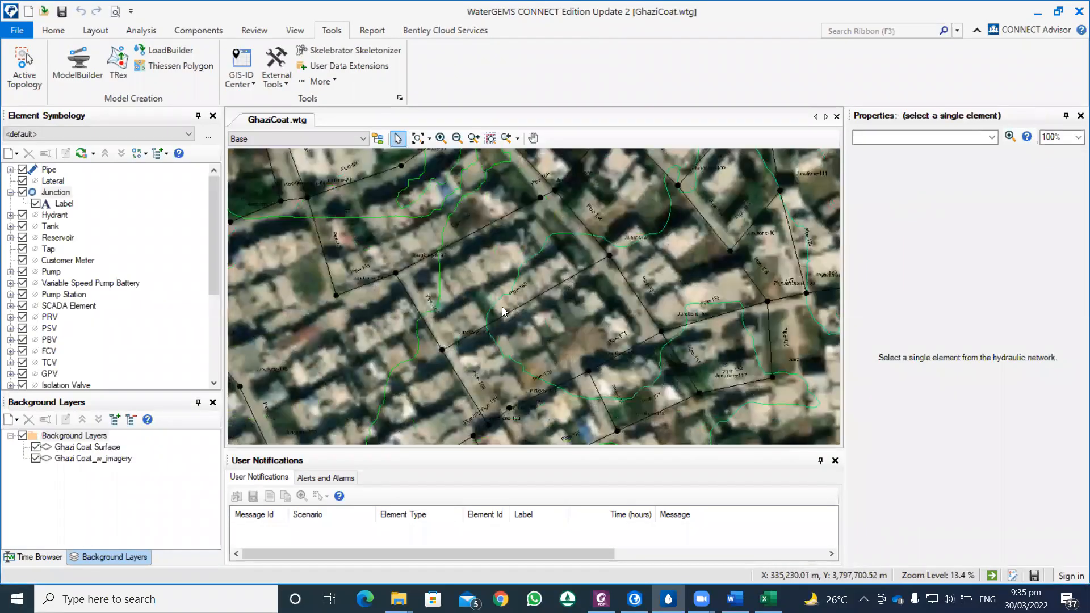
scroll(495, 314, up, 1)
scroll(492, 318, down, 5)
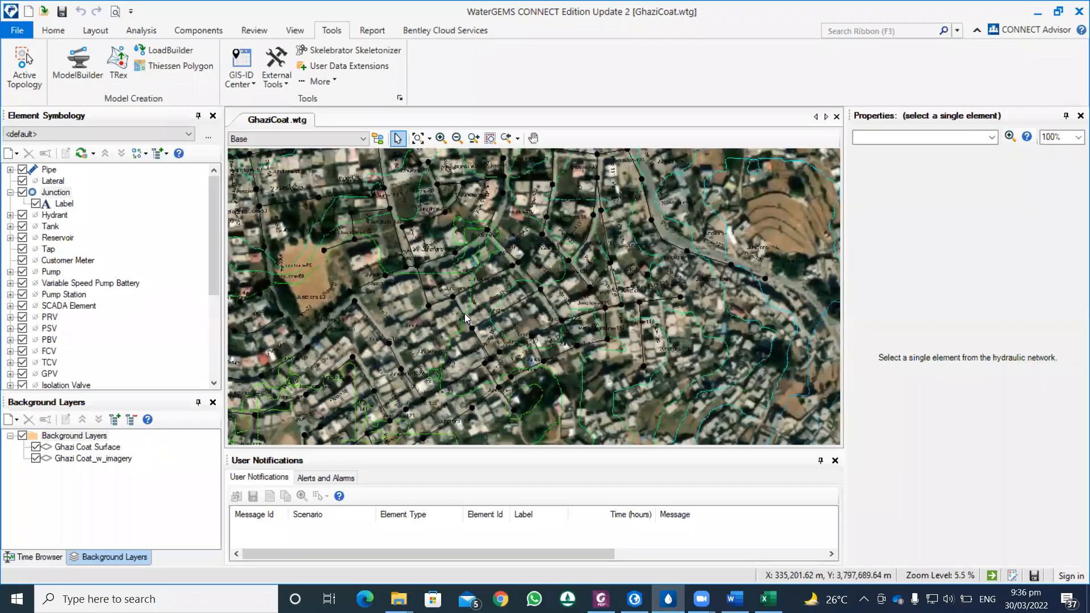
click(36, 447)
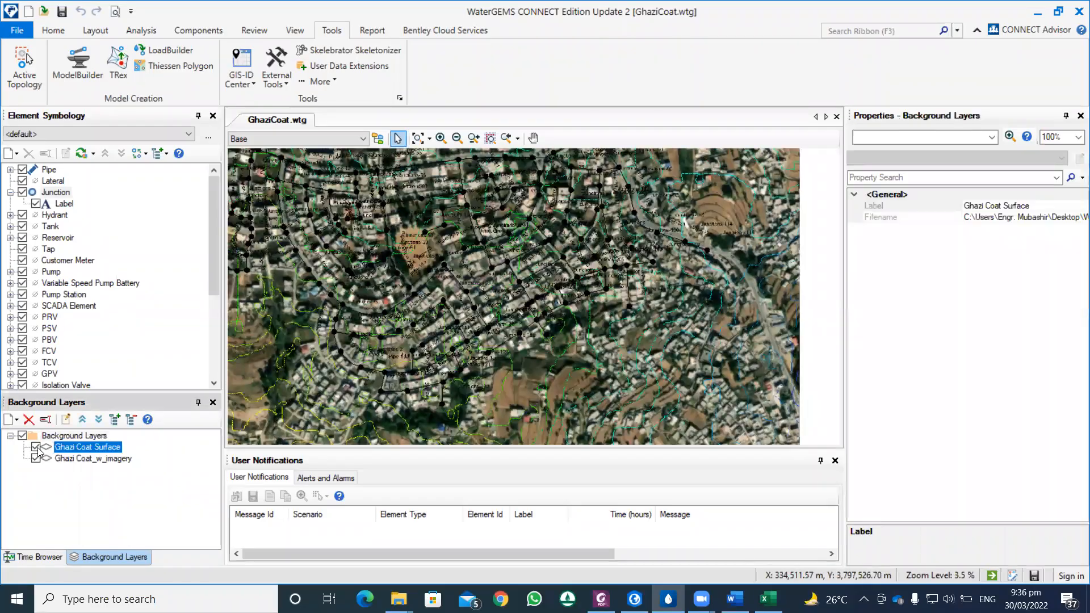
click(36, 458)
scroll(456, 312, up, 5)
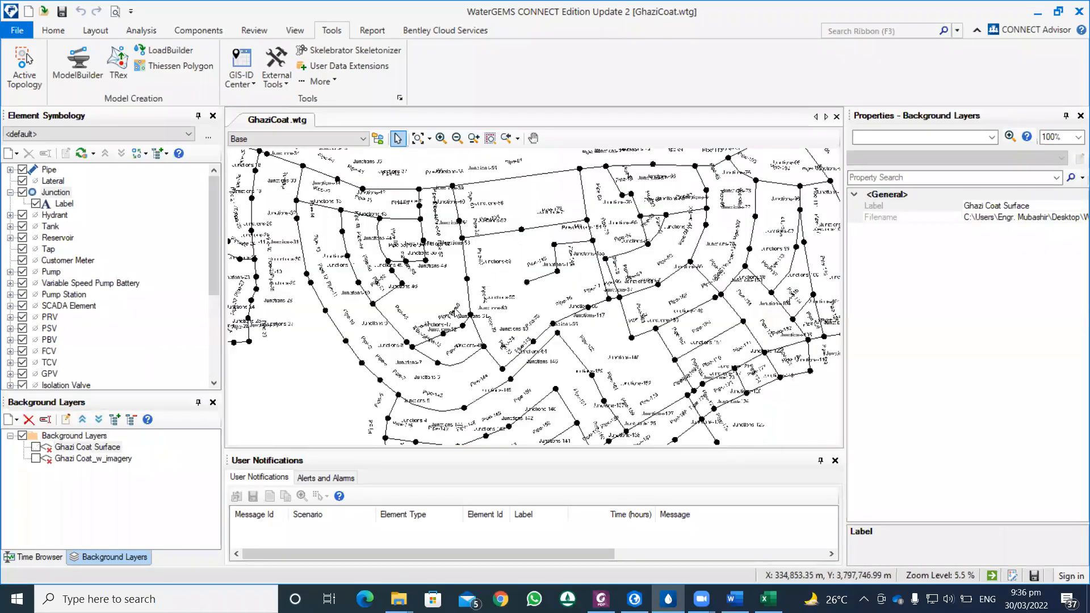
scroll(454, 312, down, 3)
scroll(423, 304, down, 1)
Step: Open the predefined Pipe Table FlexTable and sort the pipes by Label in ascending order
click(52, 32)
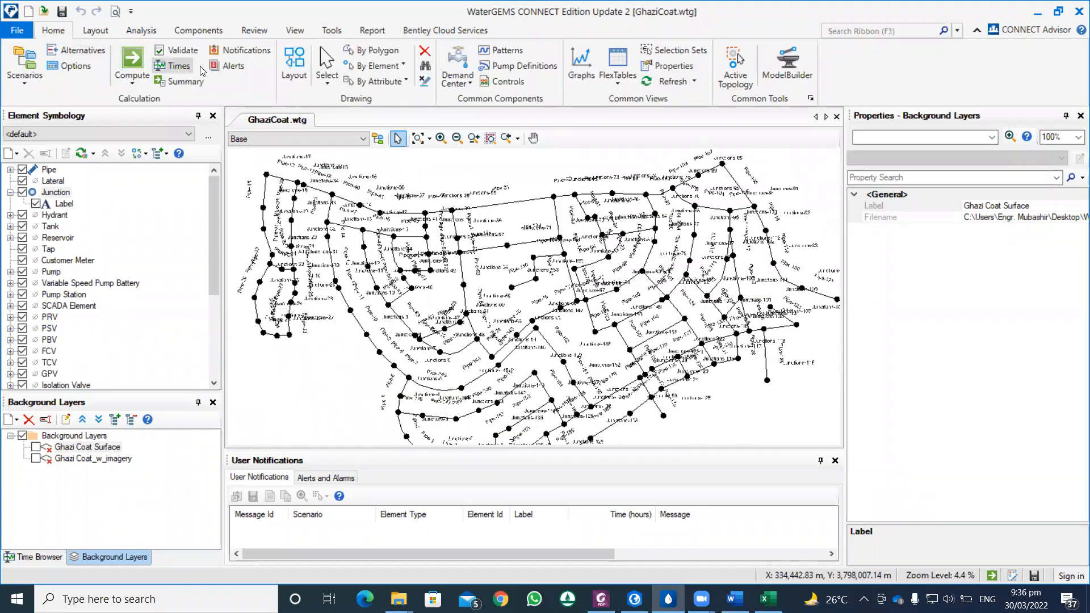
click(618, 62)
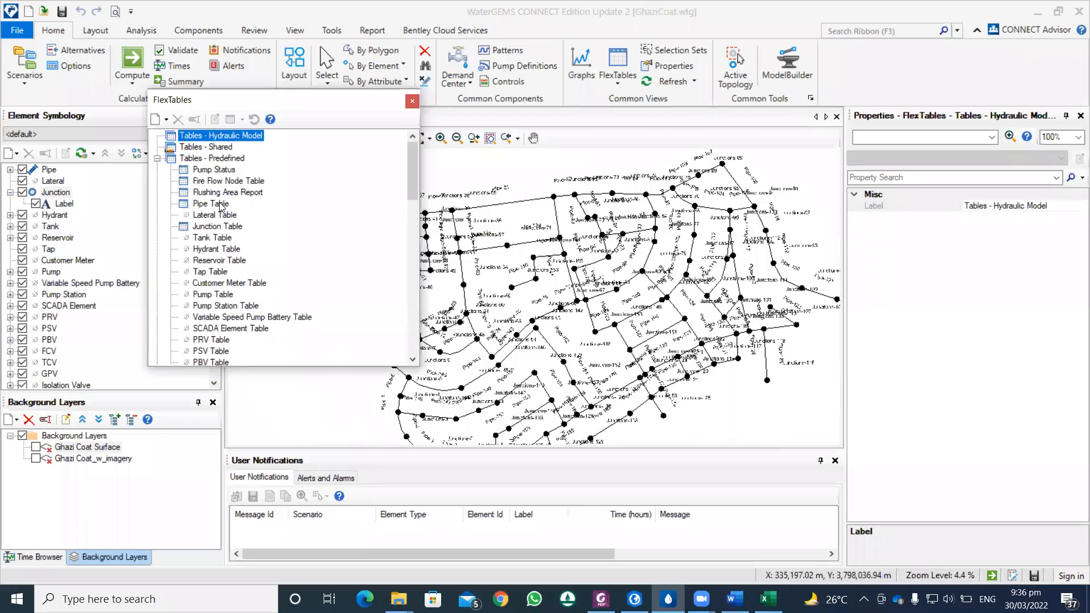
double_click(219, 202)
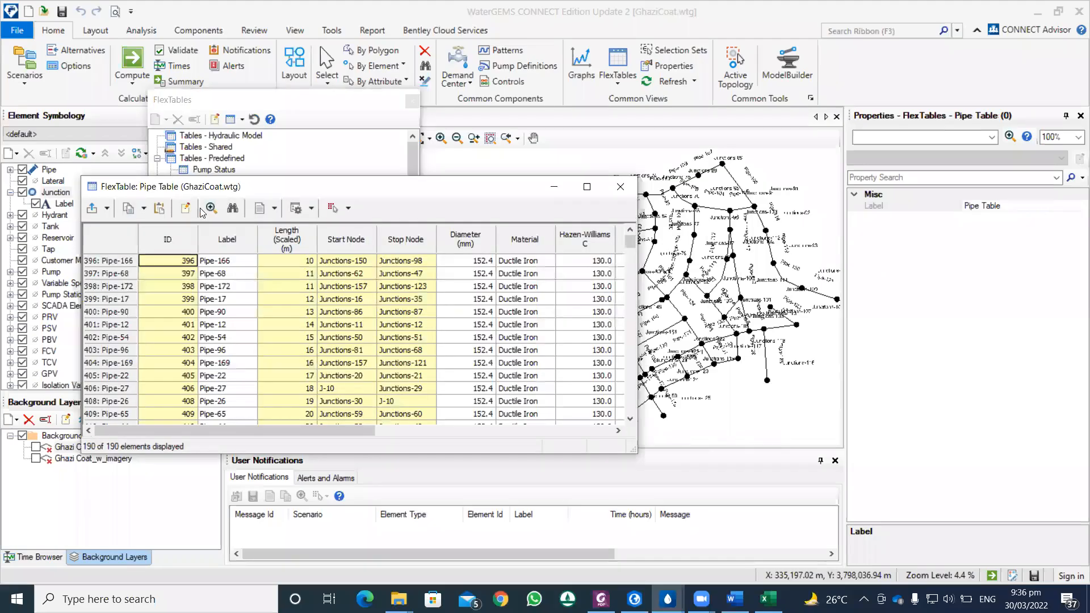
scroll(227, 250, down, 7)
drag(632, 261, 632, 406)
right_click(231, 235)
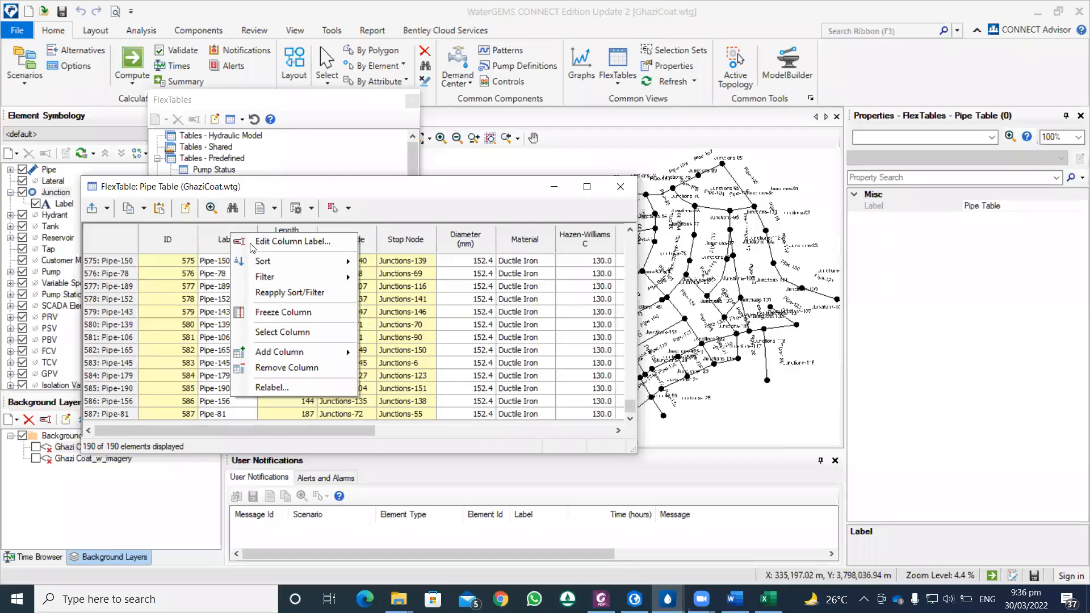
mouse_move(326, 264)
click(377, 261)
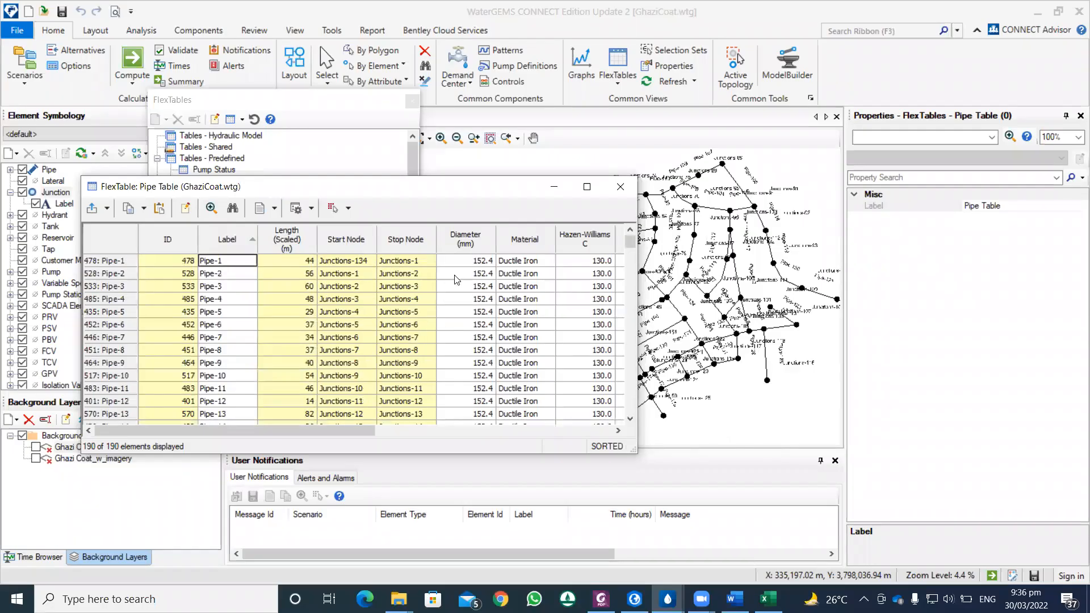
Step: Renumber all pipe labels with the prefix P-, starting at 1 with an increment of 1
mouse_move(629, 243)
mouse_down()
mouse_move(627, 423)
mouse_move(625, 230)
mouse_up()
drag(354, 434, 609, 437)
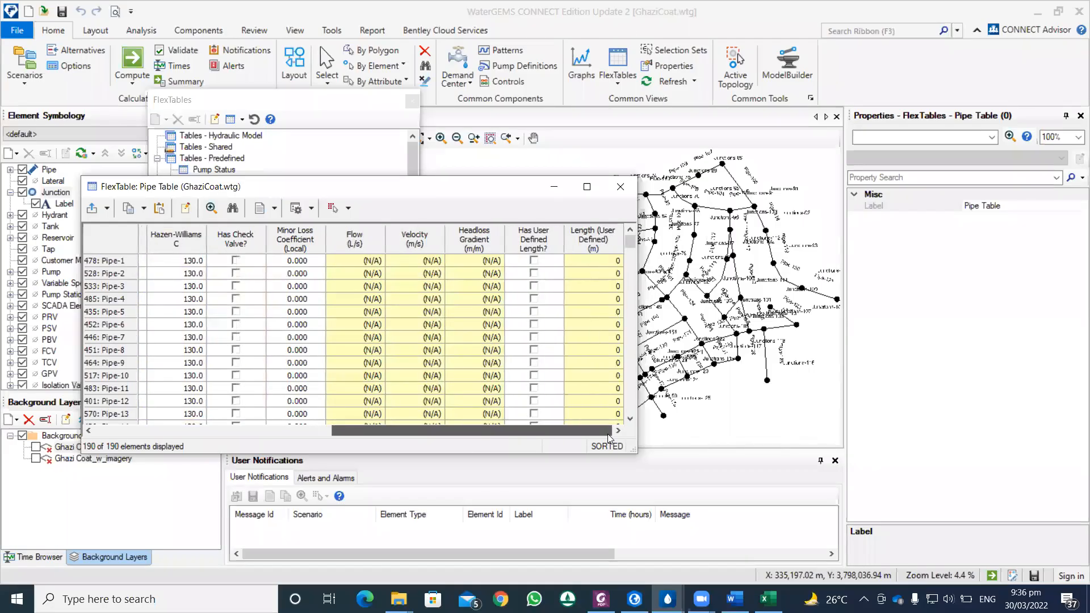
drag(608, 433, 318, 419)
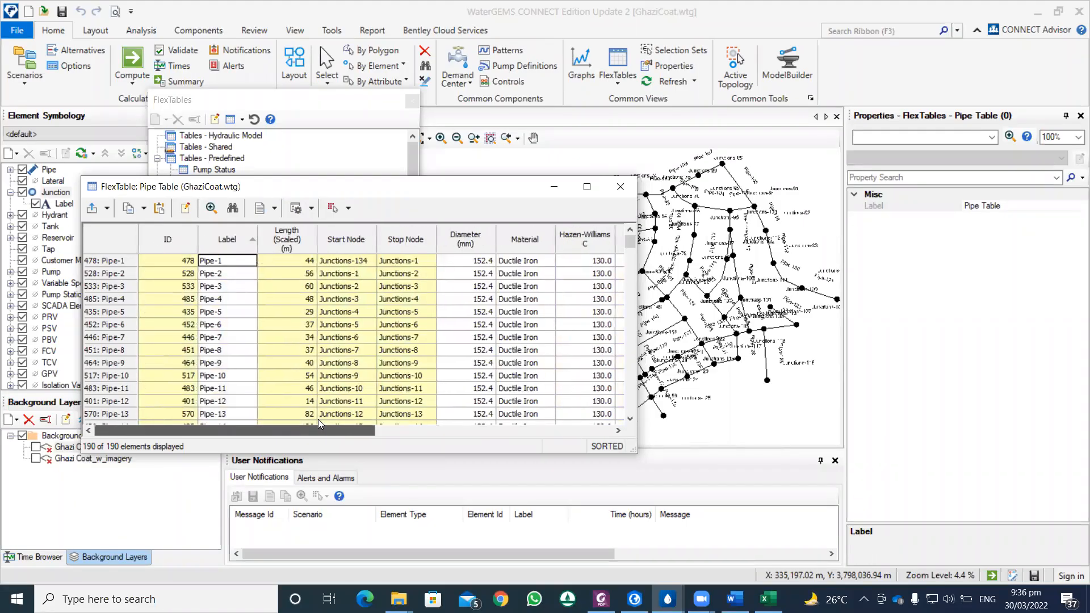
right_click(232, 244)
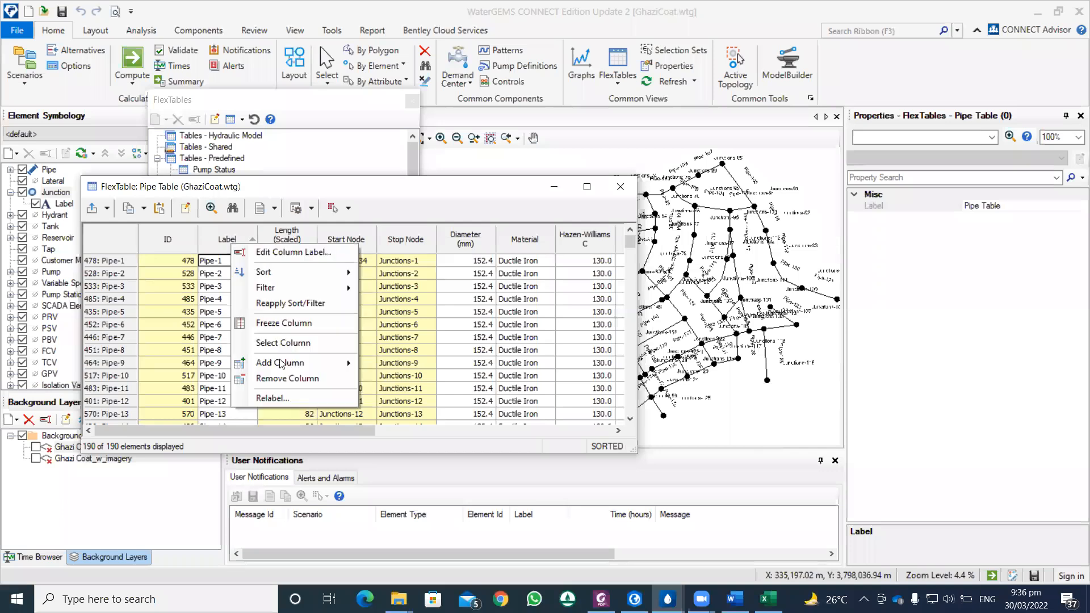
click(289, 399)
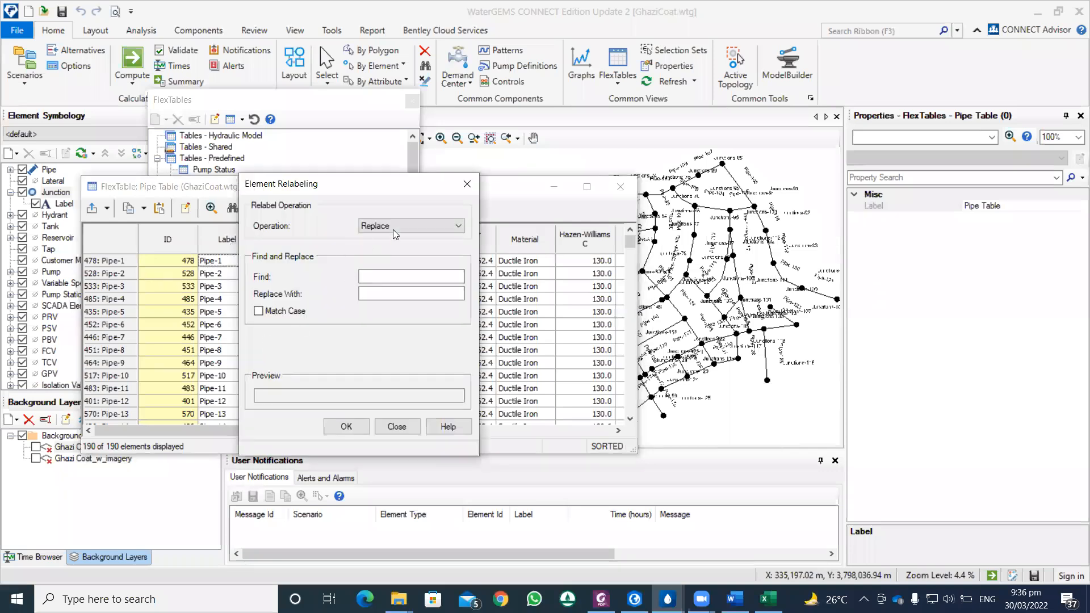
key(Down)
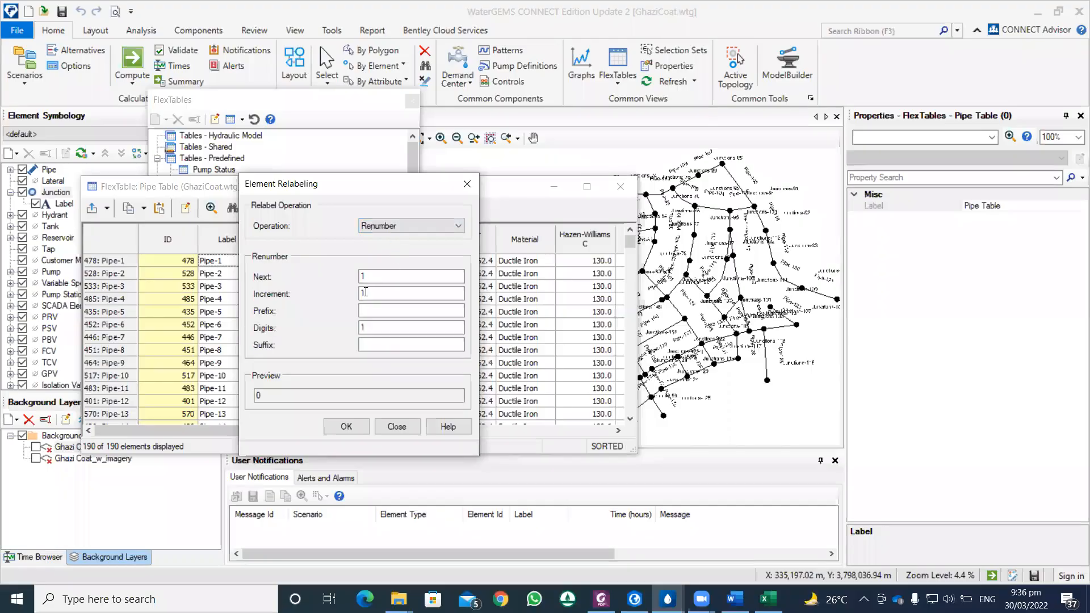
click(367, 312)
text(P-)
click(358, 427)
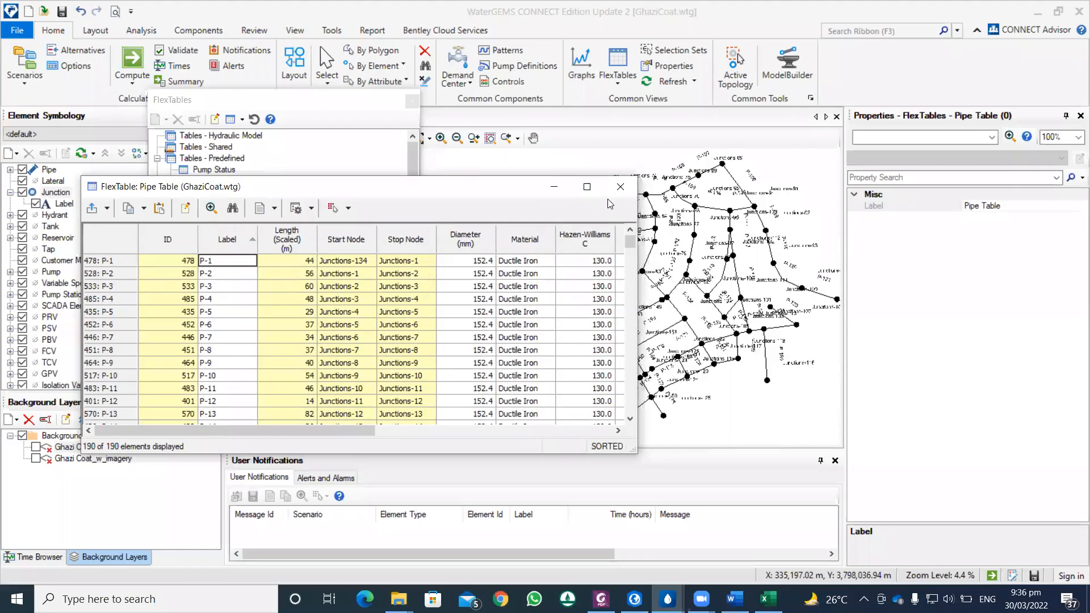
Step: Review the Pipe Table's labels, lengths, start and stop nodes, diameters, materials and Hazen-Williams coefficients
scroll(304, 264, down, 17)
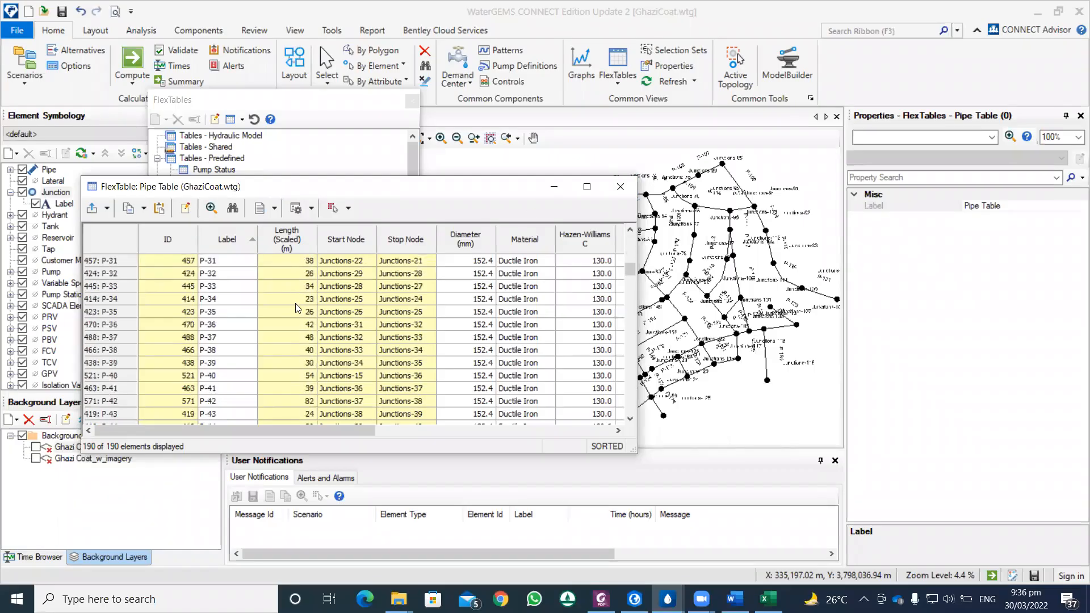
scroll(296, 322, up, 17)
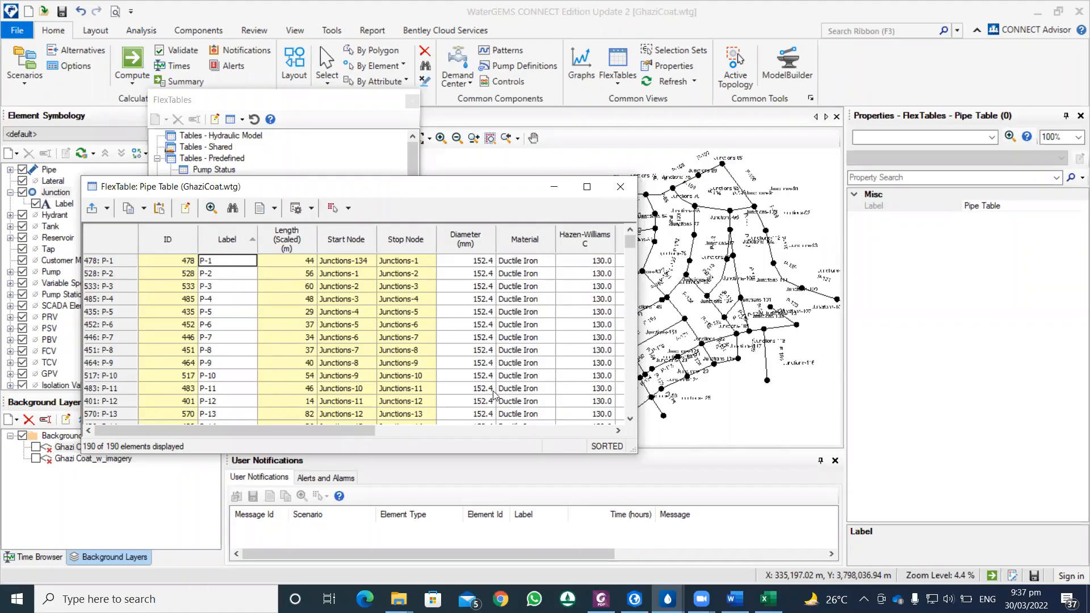
drag(372, 432, 415, 433)
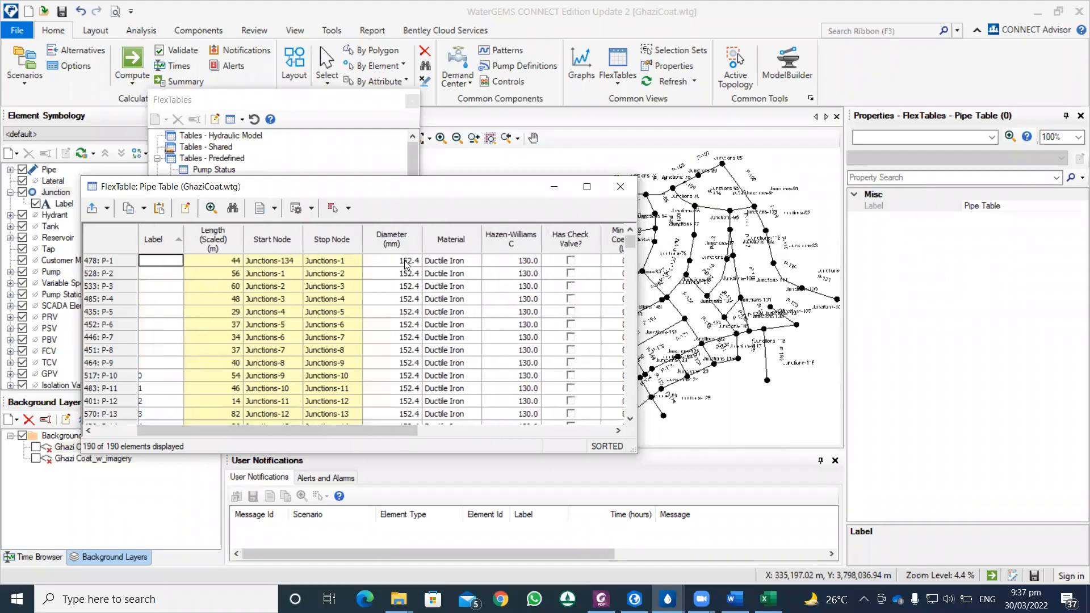
scroll(411, 299, down, 5)
mouse_move(630, 257)
mouse_down()
mouse_move(630, 304)
mouse_move(633, 243)
mouse_up()
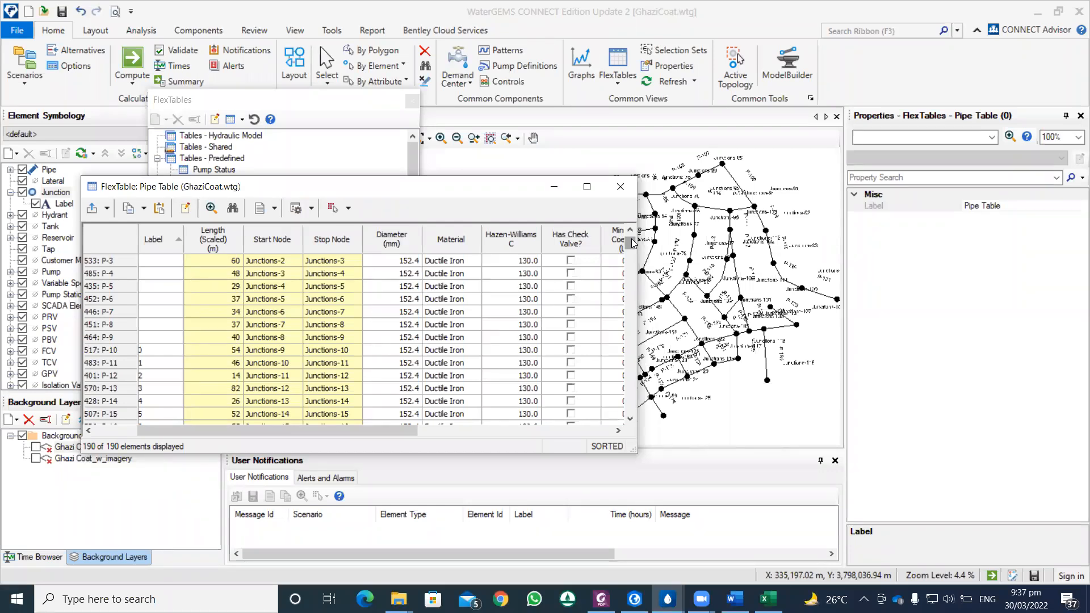
scroll(478, 283, up, 1)
mouse_move(630, 239)
mouse_down()
mouse_move(632, 301)
mouse_move(625, 233)
mouse_up()
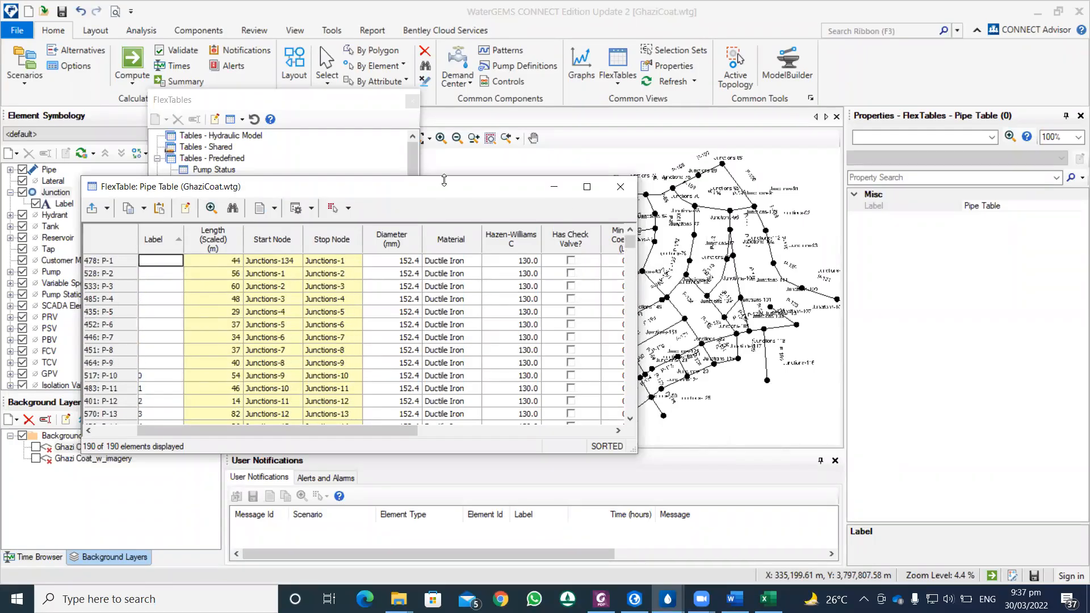
Step: Close the Pipe Table, open the predefined Junction Table FlexTable and sort the junctions by Label in ascending order
drag(326, 433, 269, 427)
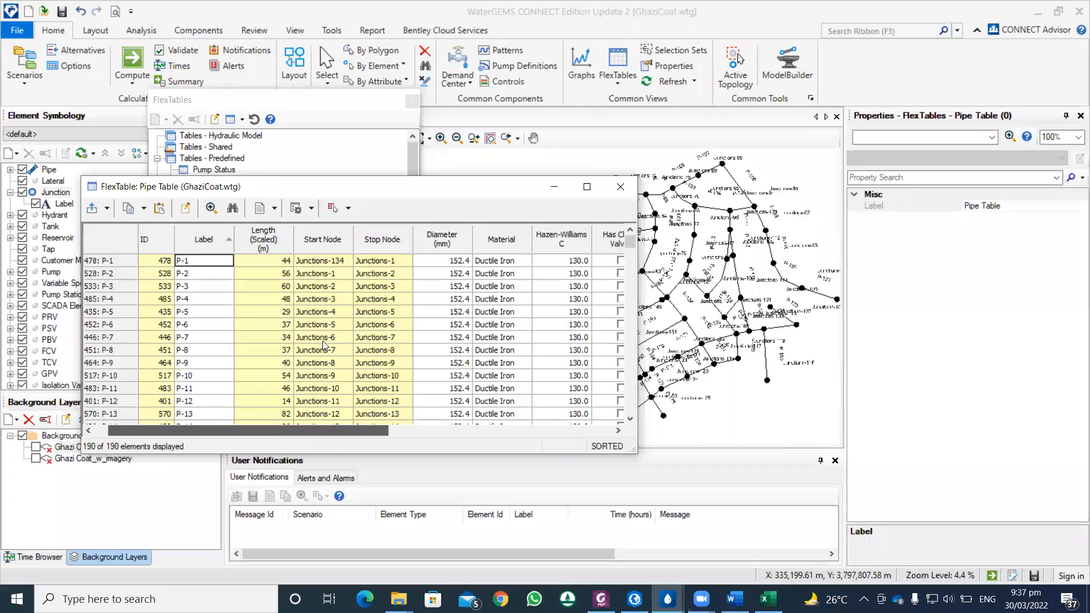
click(621, 187)
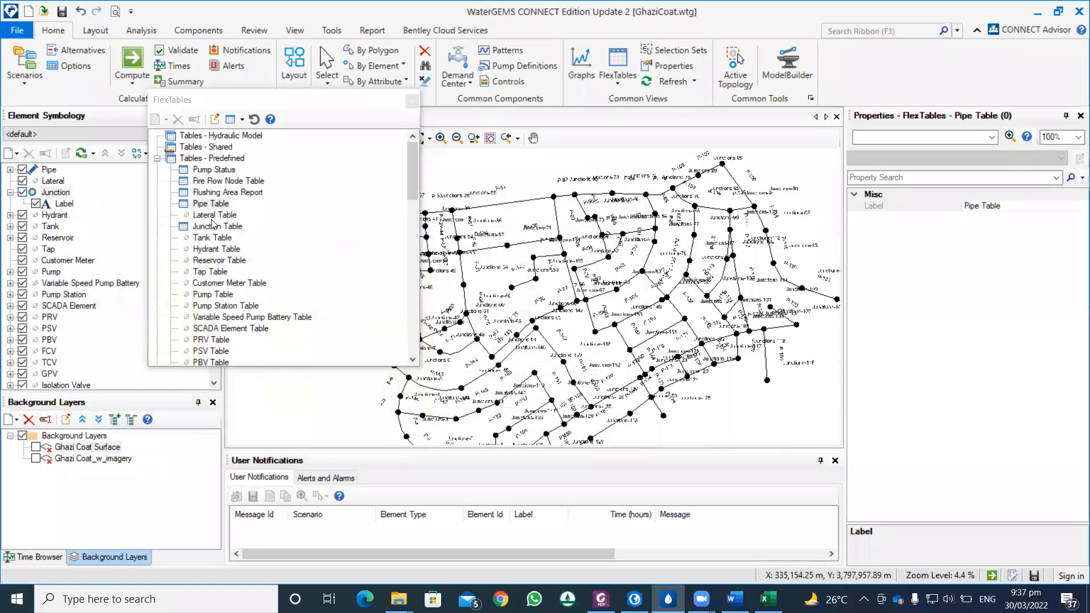
double_click(215, 226)
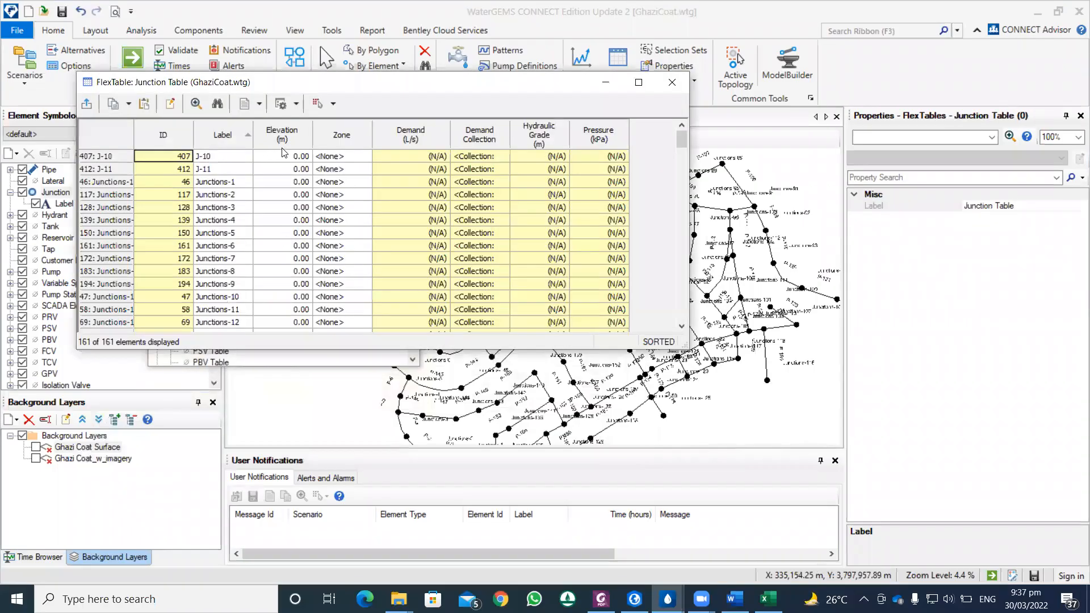
right_click(229, 141)
mouse_move(300, 166)
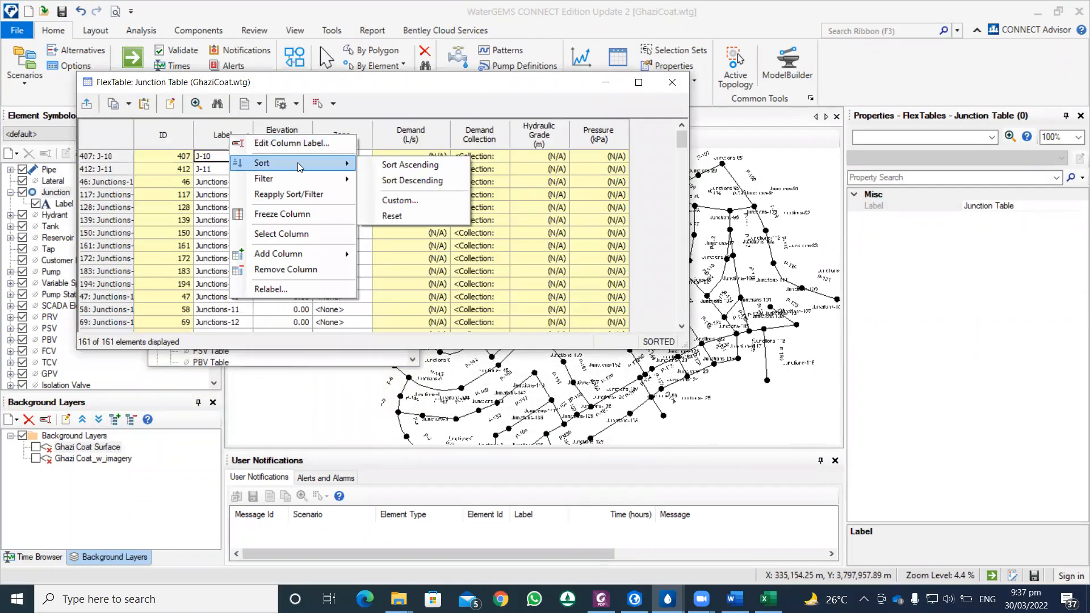
click(394, 165)
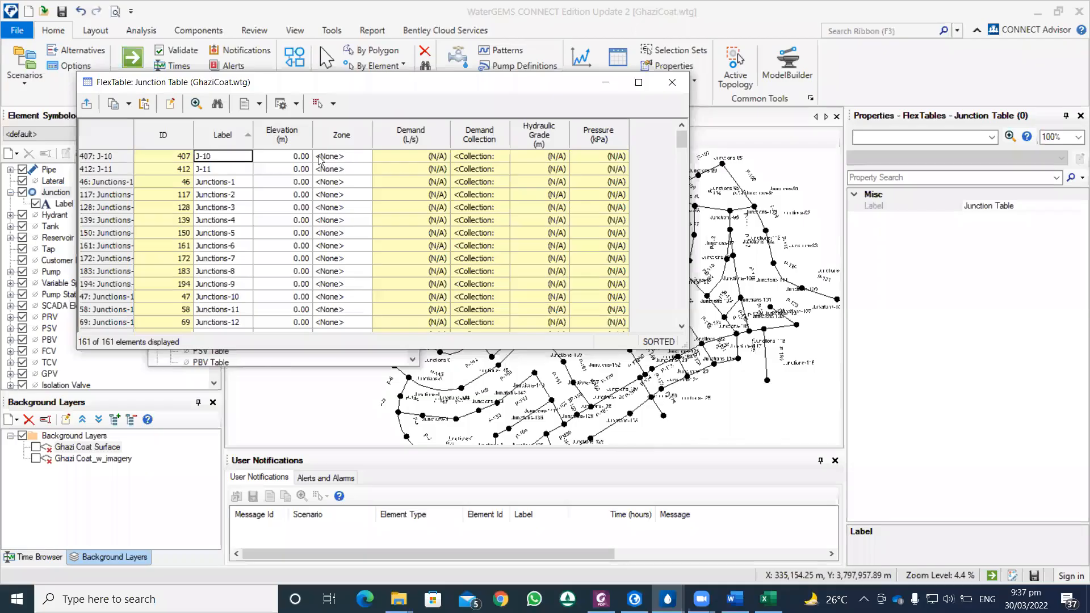
Step: Renumber all junction labels with the prefix J-, starting at 1 with an increment of 1, and close the FlexTables
right_click(227, 139)
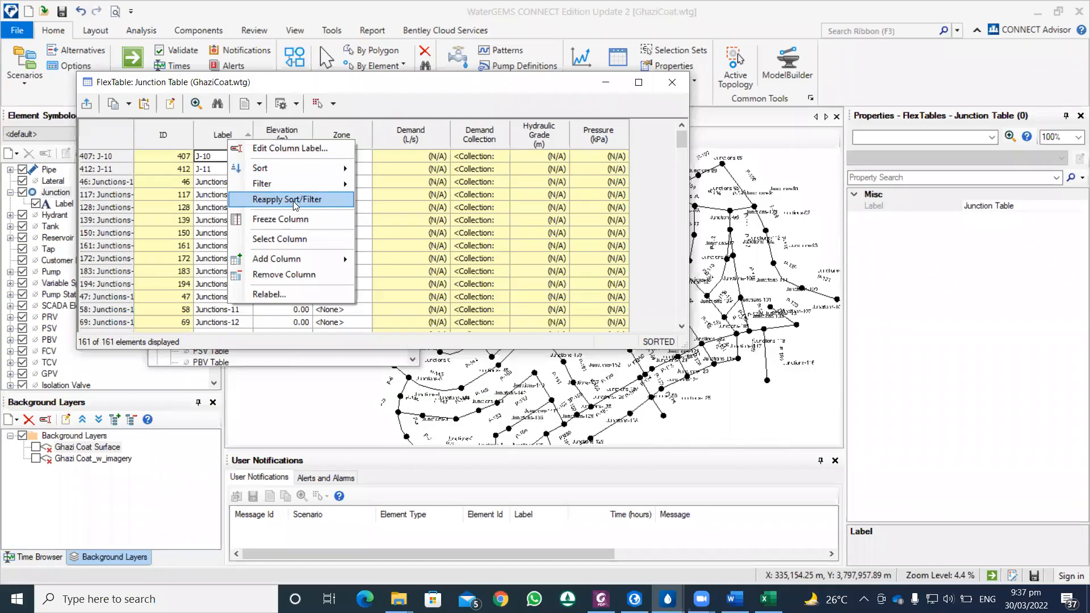
click(285, 293)
click(440, 122)
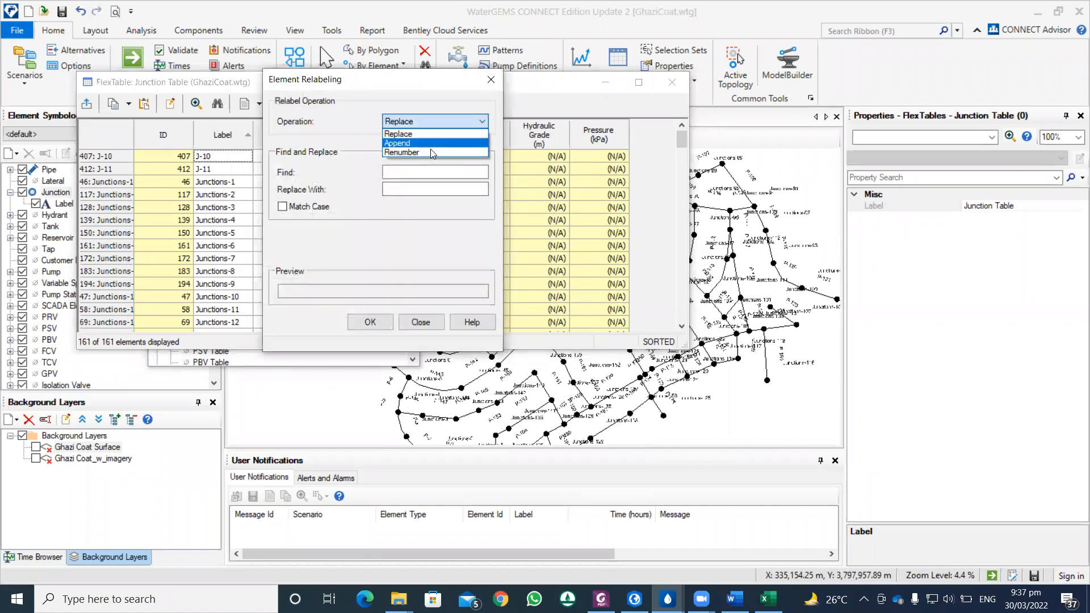
click(431, 147)
click(405, 206)
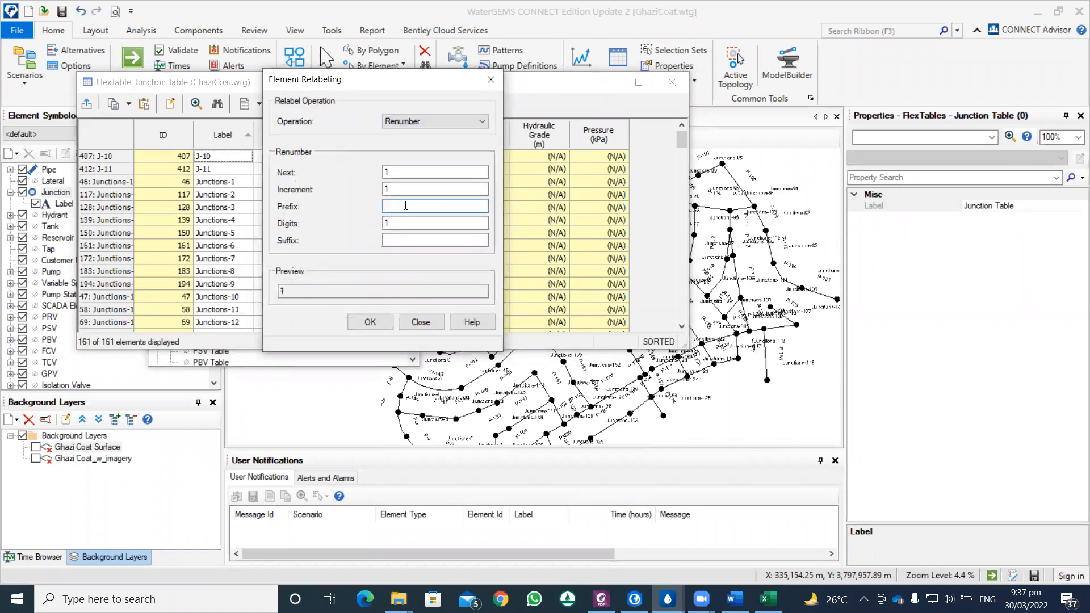
click(370, 322)
drag(681, 139, 668, 326)
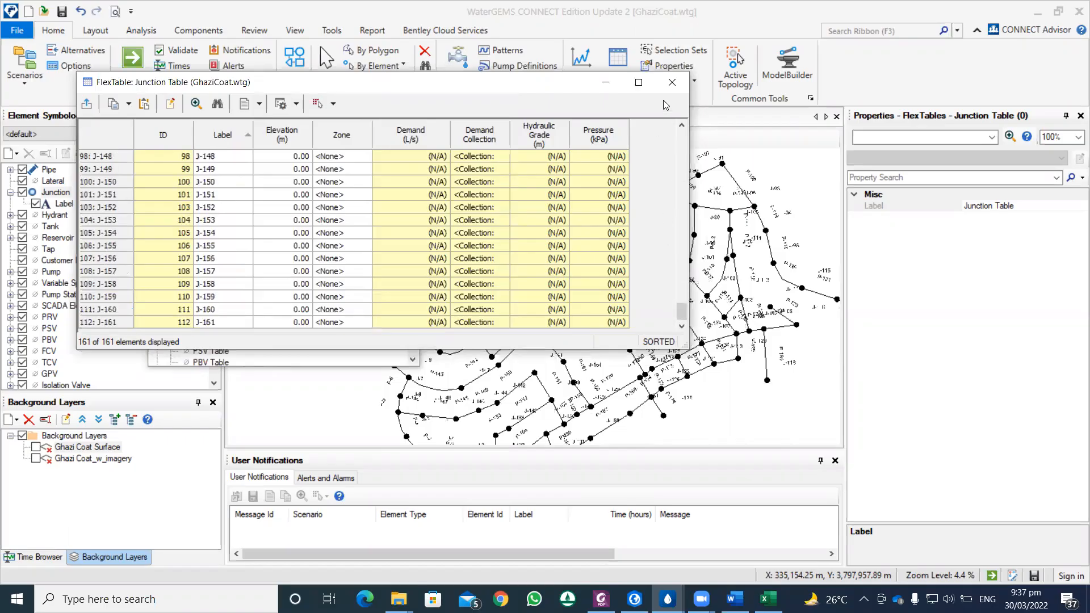
click(672, 82)
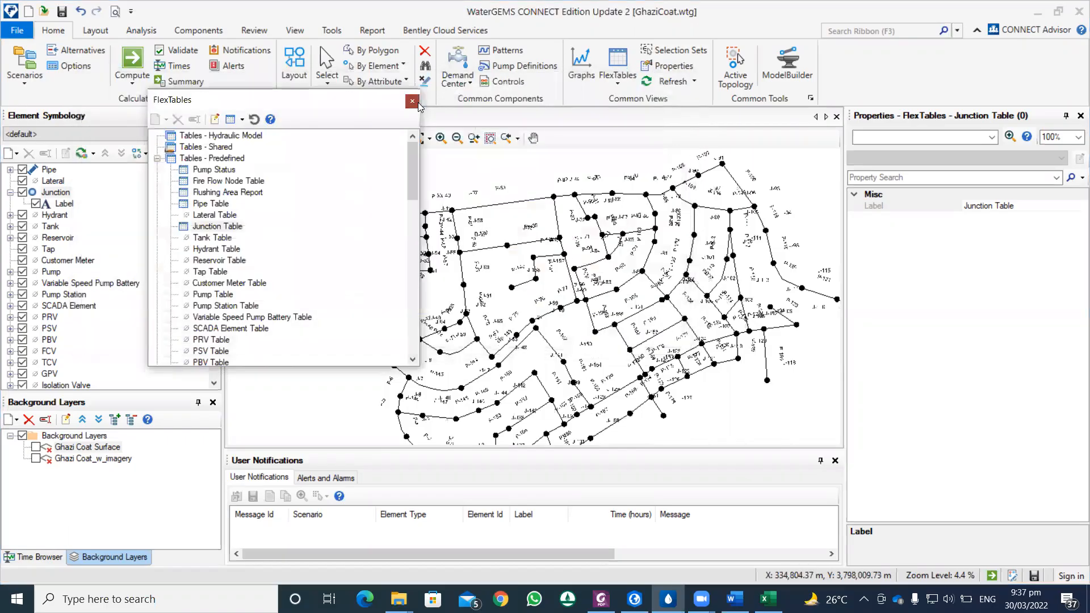
click(412, 101)
Step: Set the drawing's text height multiplier to 0.7 and check the pipe and junction labels across the network
drag(456, 197, 478, 193)
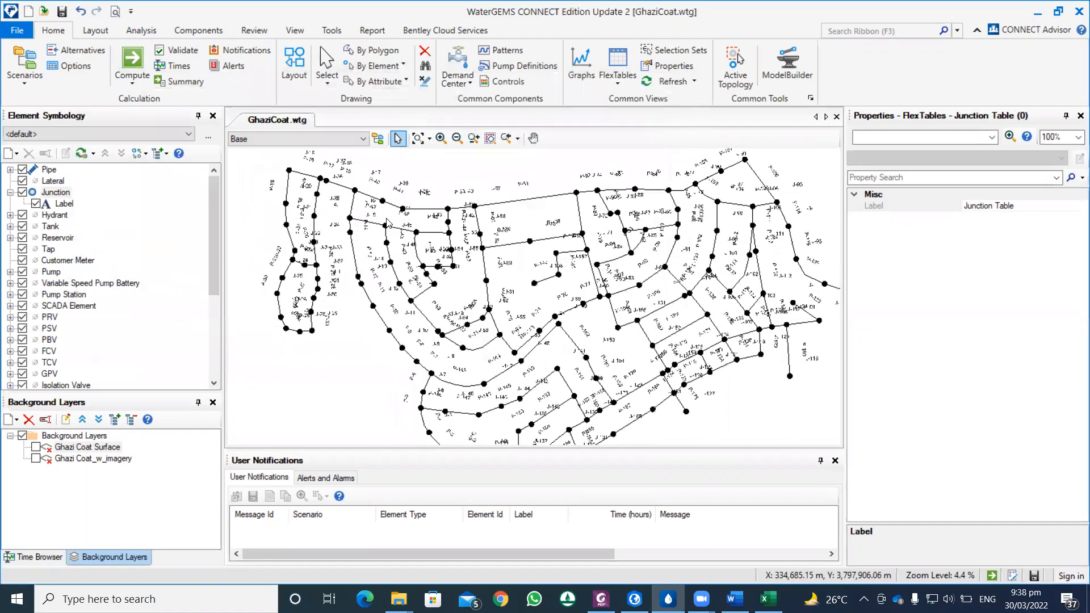
scroll(392, 205, up, 8)
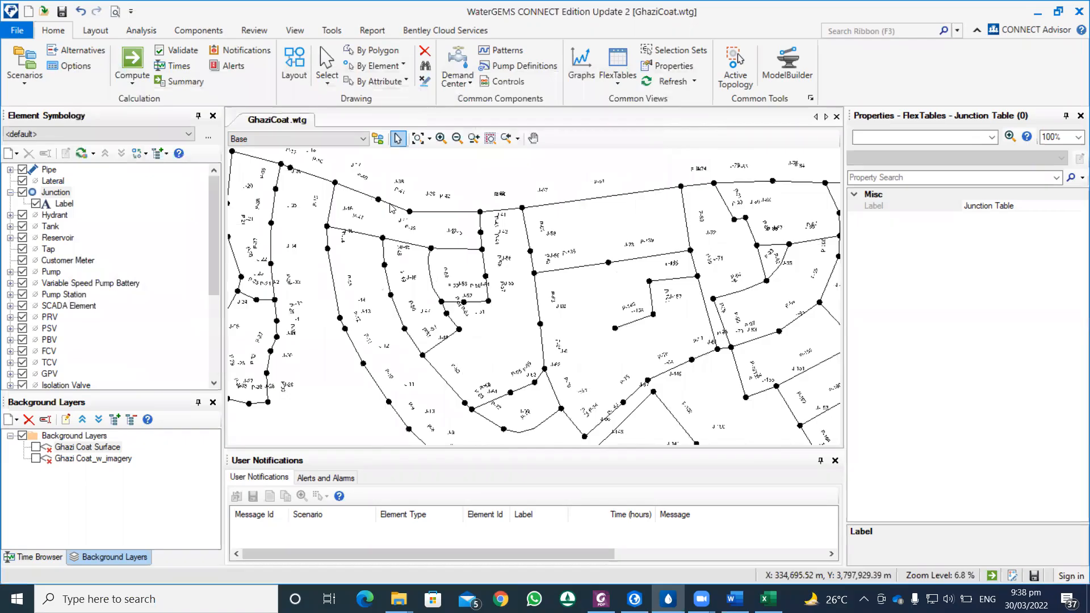
scroll(453, 207, down, 6)
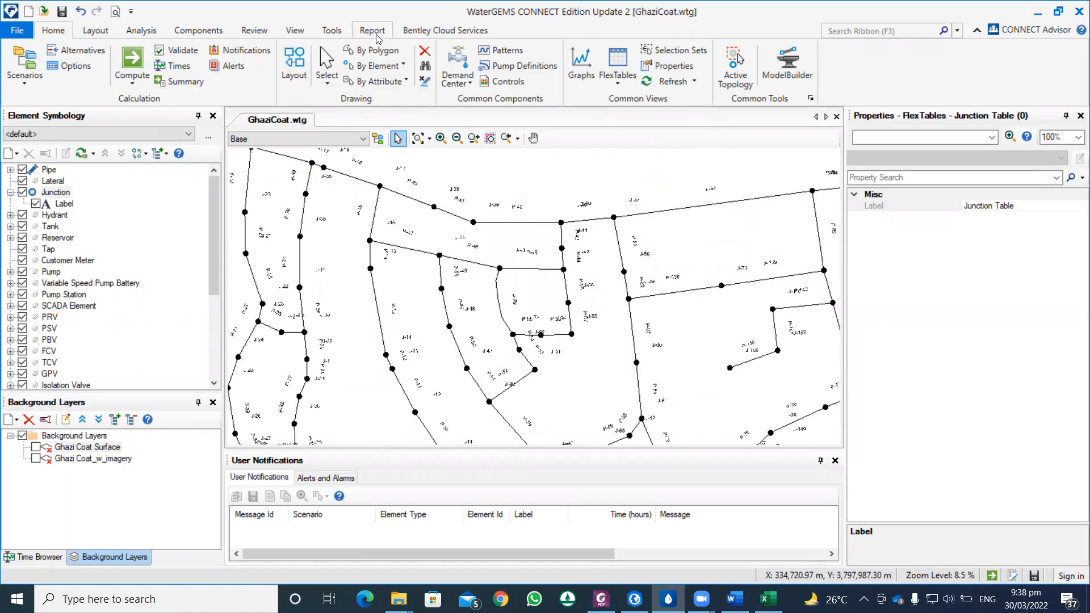
click(336, 31)
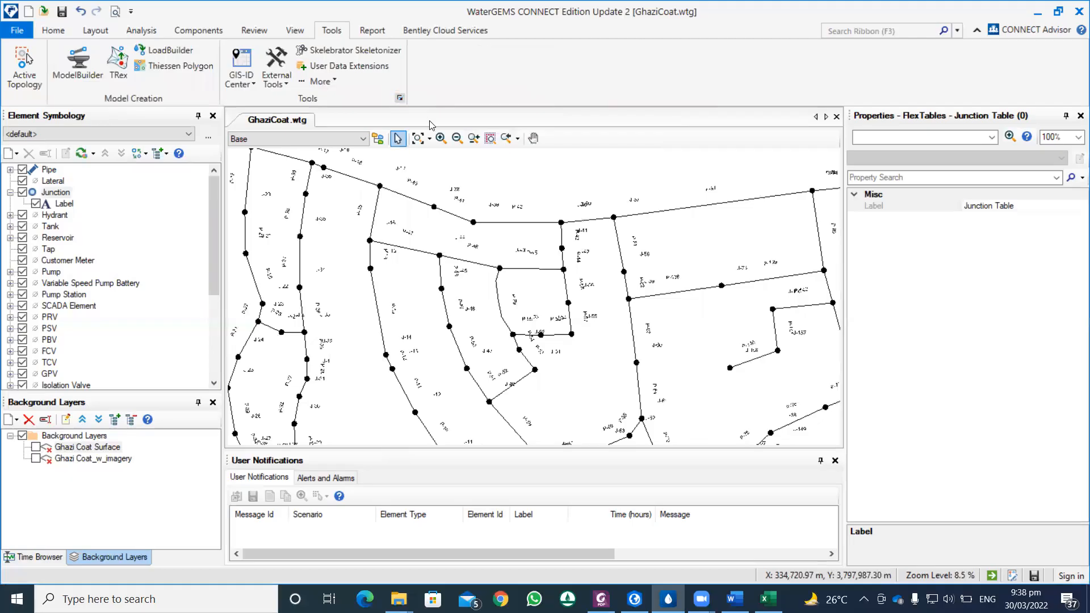
click(399, 98)
click(482, 110)
double_click(569, 211)
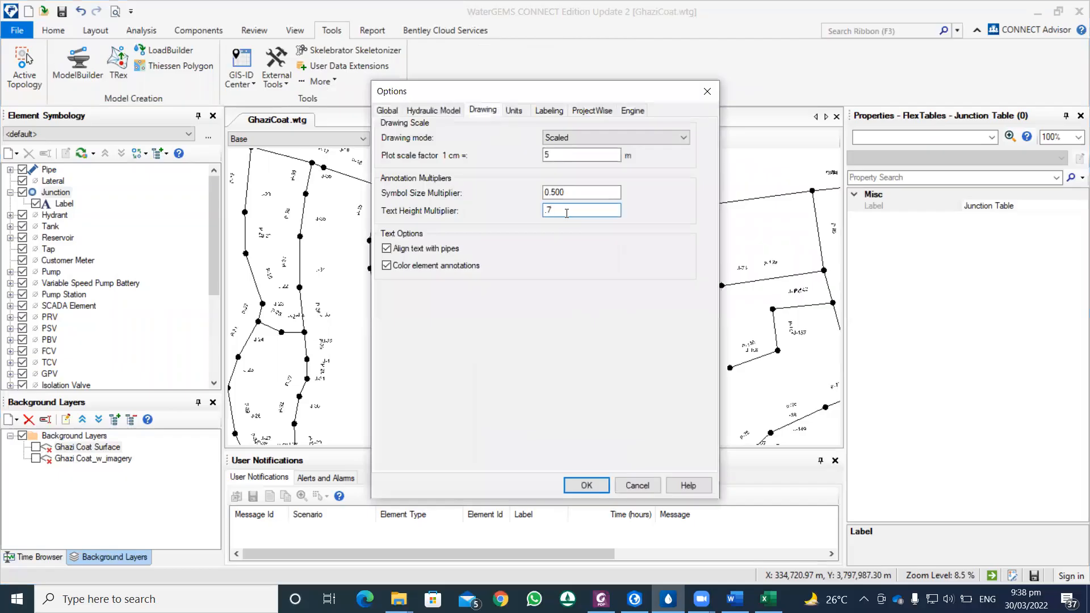
click(587, 485)
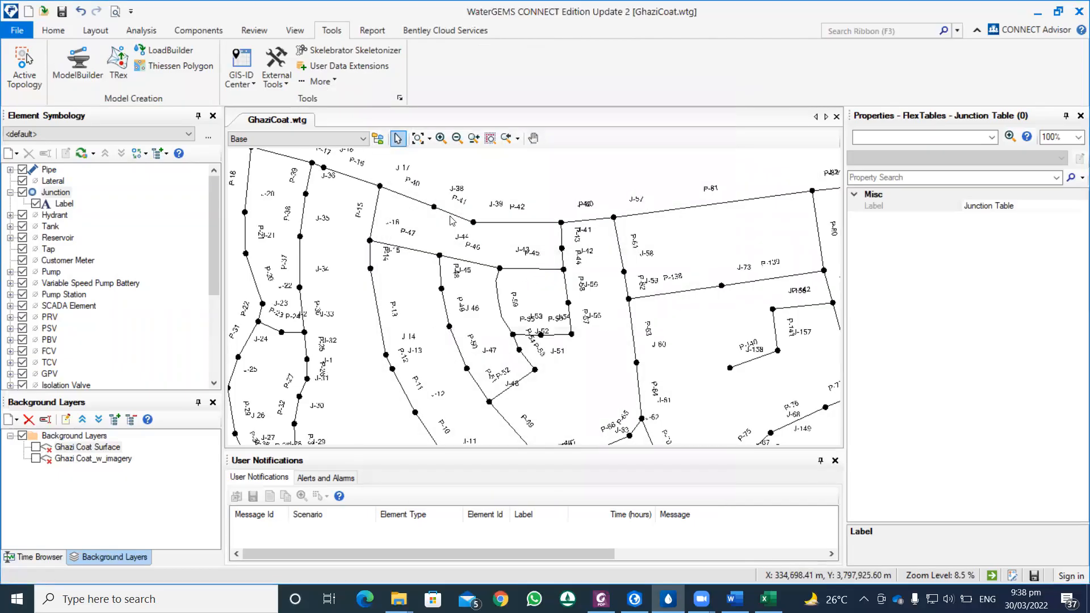
scroll(451, 221, down, 1)
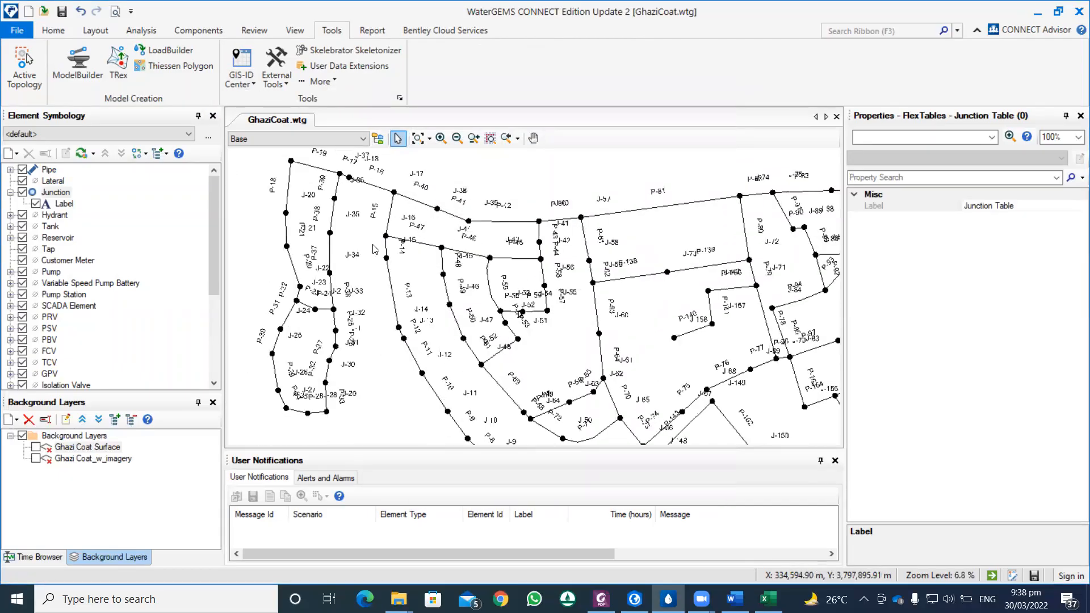
scroll(422, 282, down, 2)
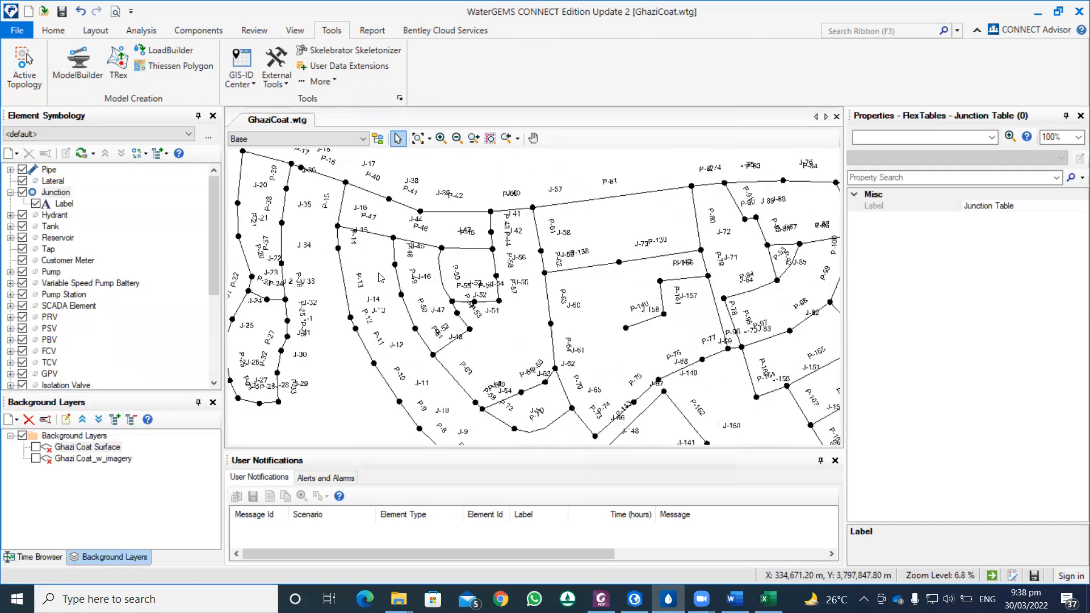
scroll(379, 277, down, 1)
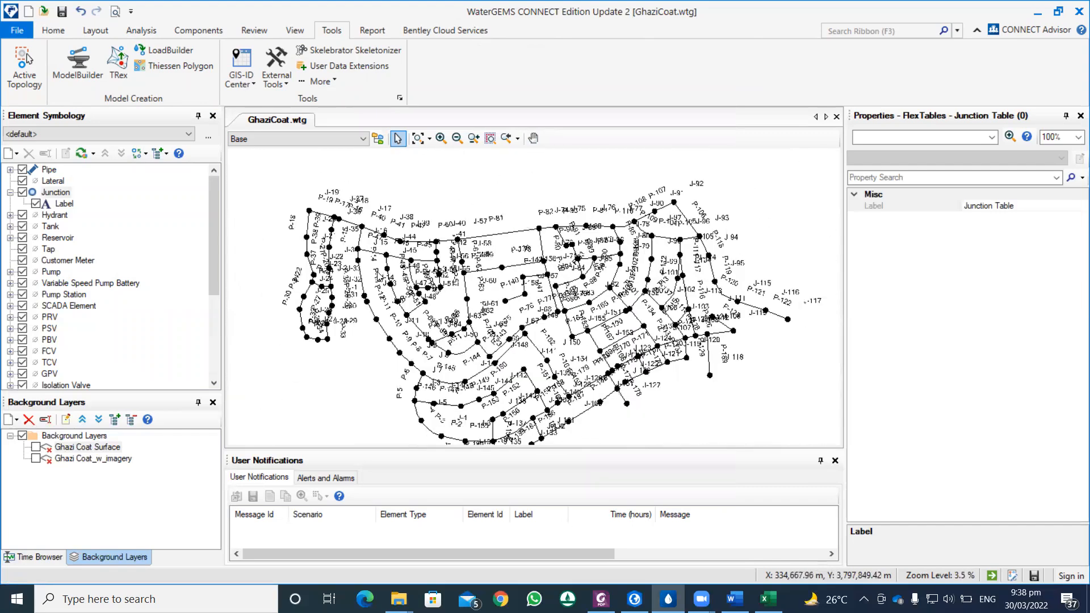
Step: Start the TRex Wizard with DXF Contours as data source type and load Ghazi Coat Surface from the WMS folder
click(120, 64)
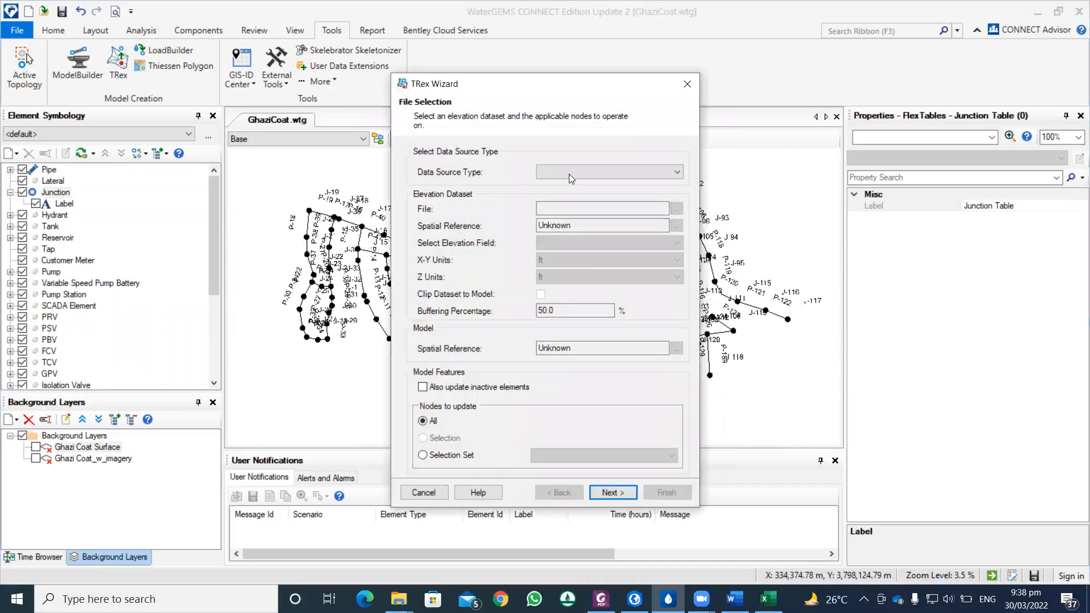
click(571, 176)
click(571, 204)
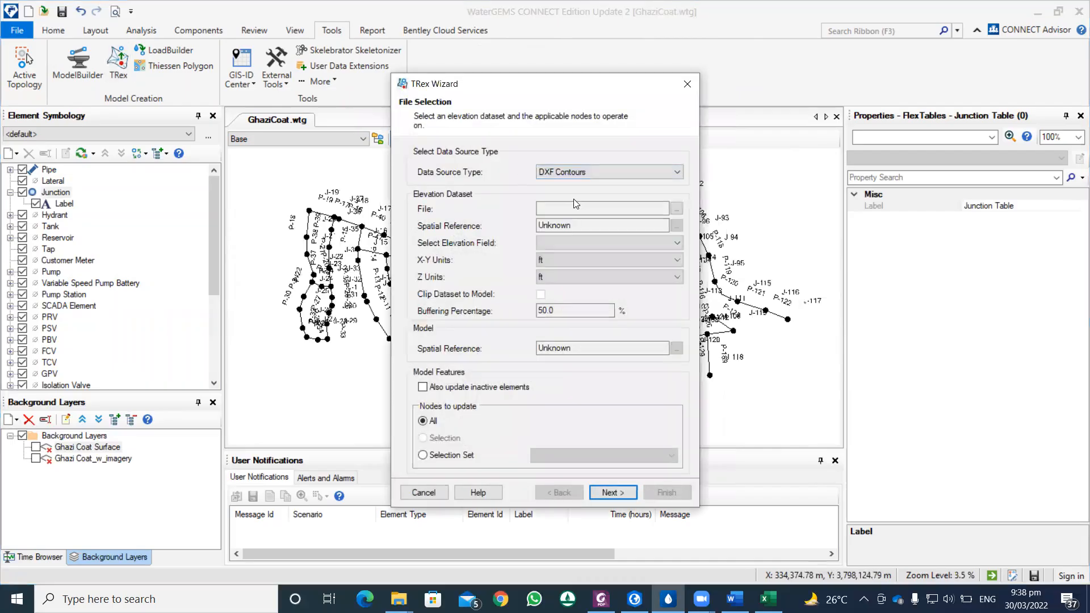
click(676, 210)
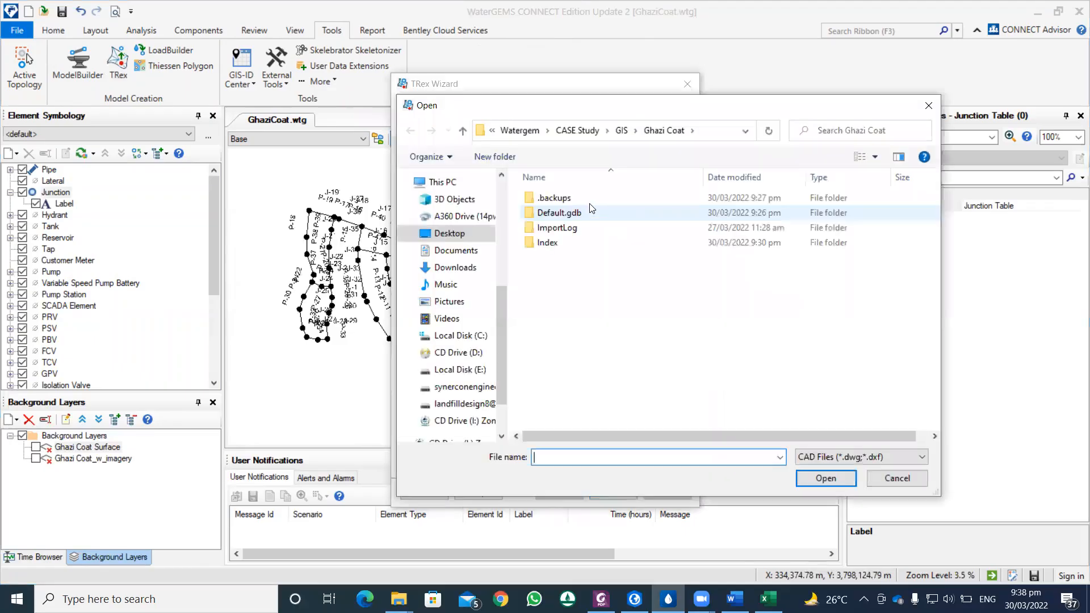
click(463, 131)
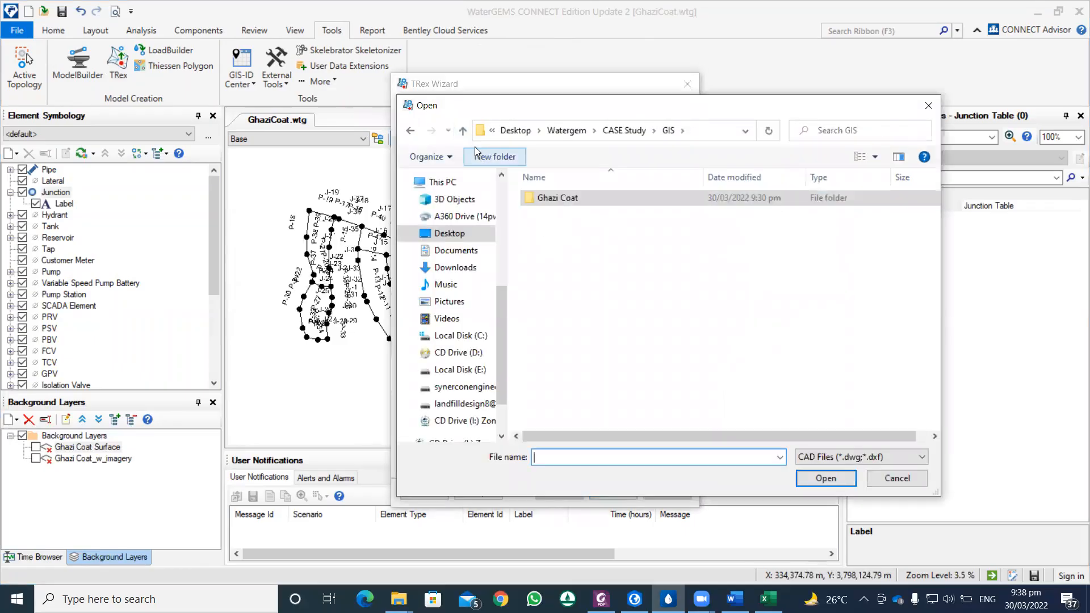
click(463, 132)
double_click(545, 224)
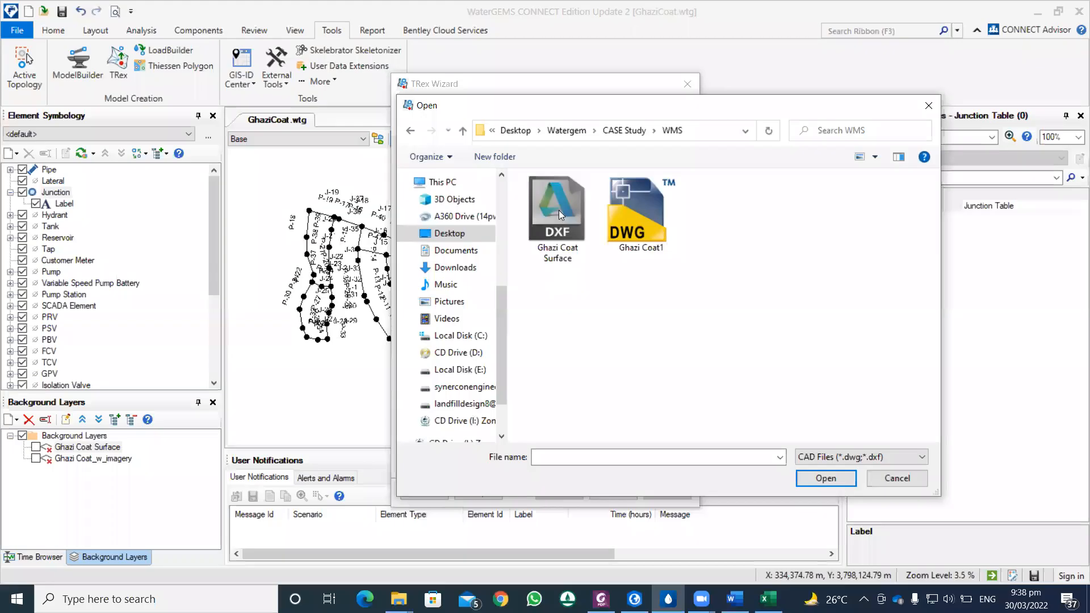
click(559, 230)
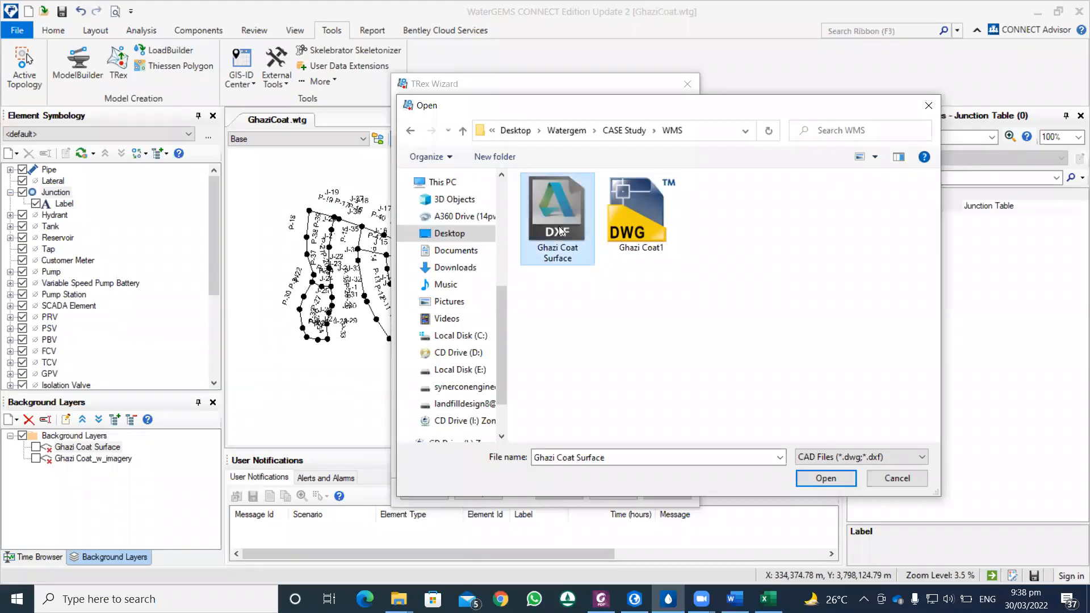
double_click(560, 230)
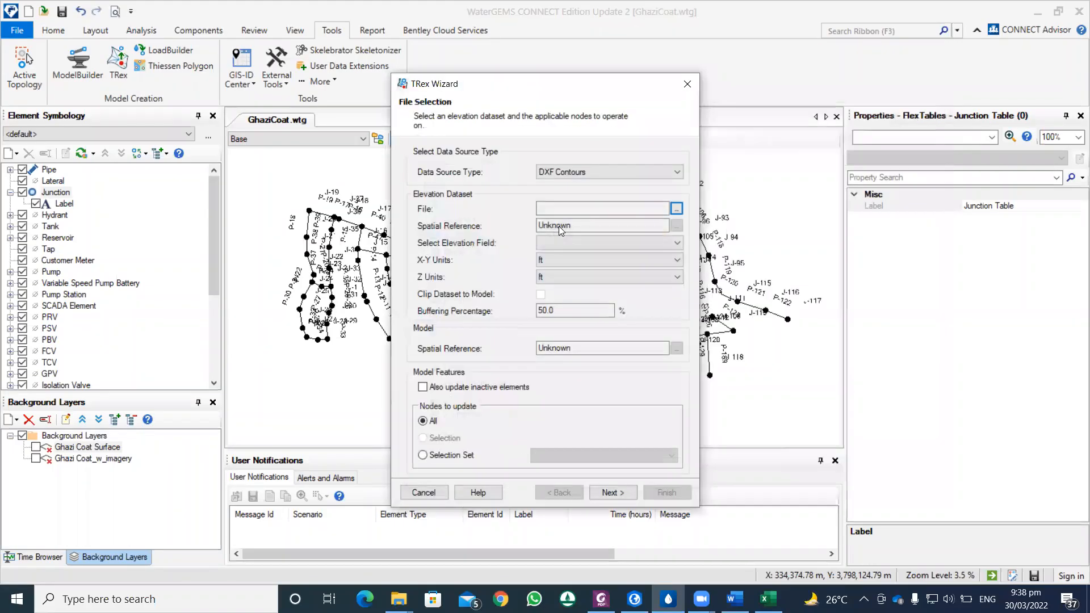
Step: Set the dataset's elevation field to Elevation and its X-Y and Z units to m, dismissing the sign-in window
click(671, 244)
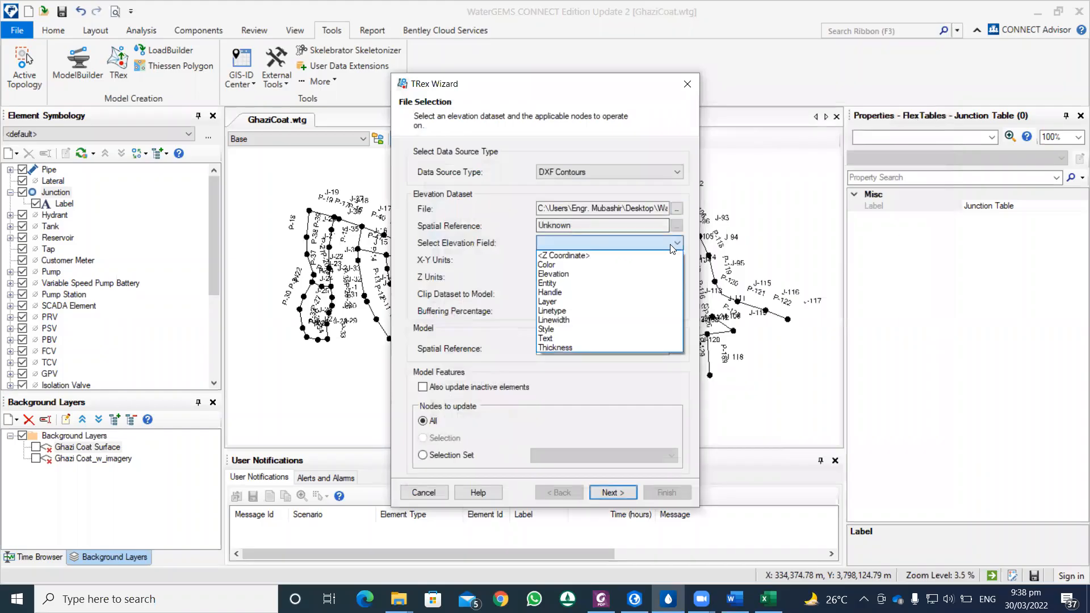
click(554, 273)
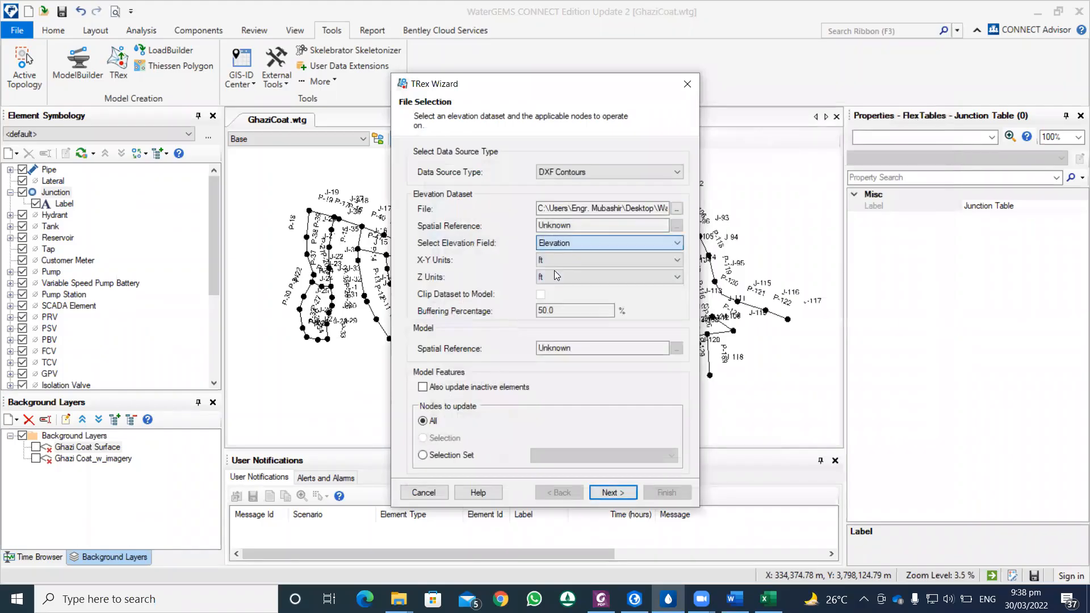
click(547, 264)
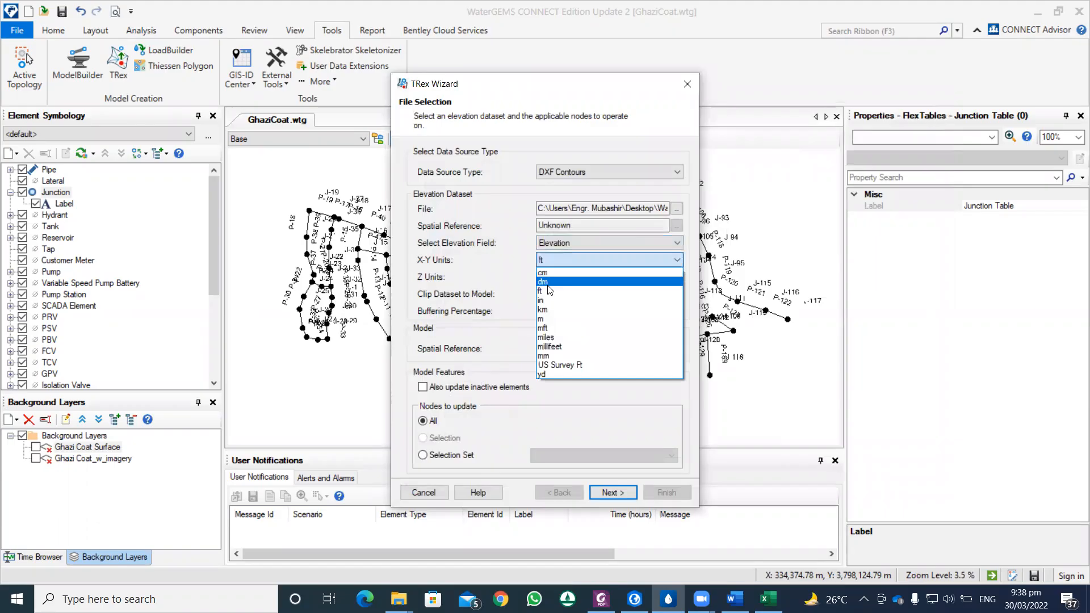
click(546, 319)
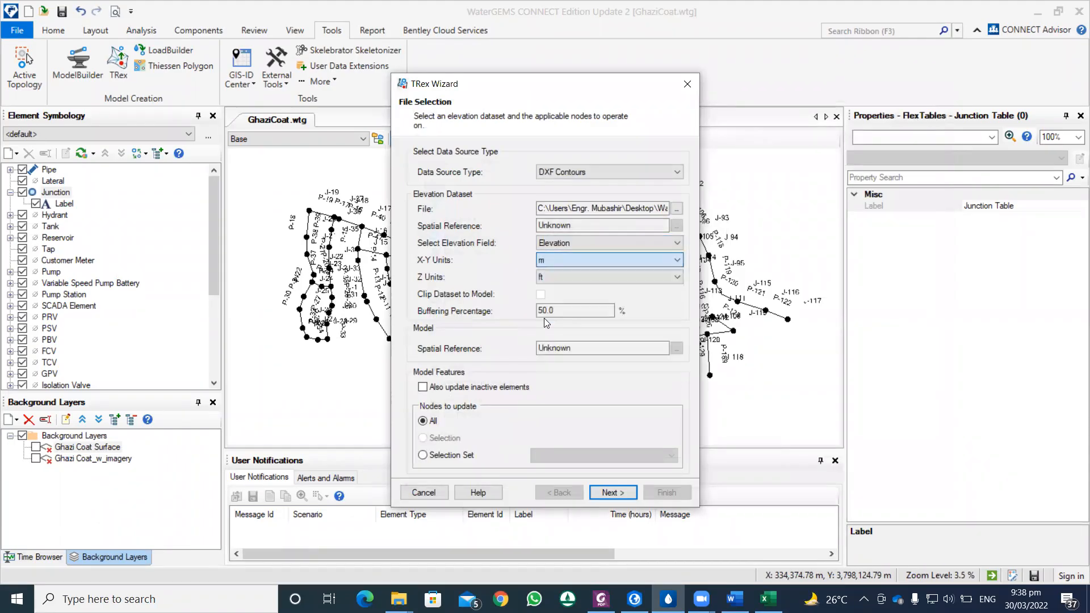
click(545, 281)
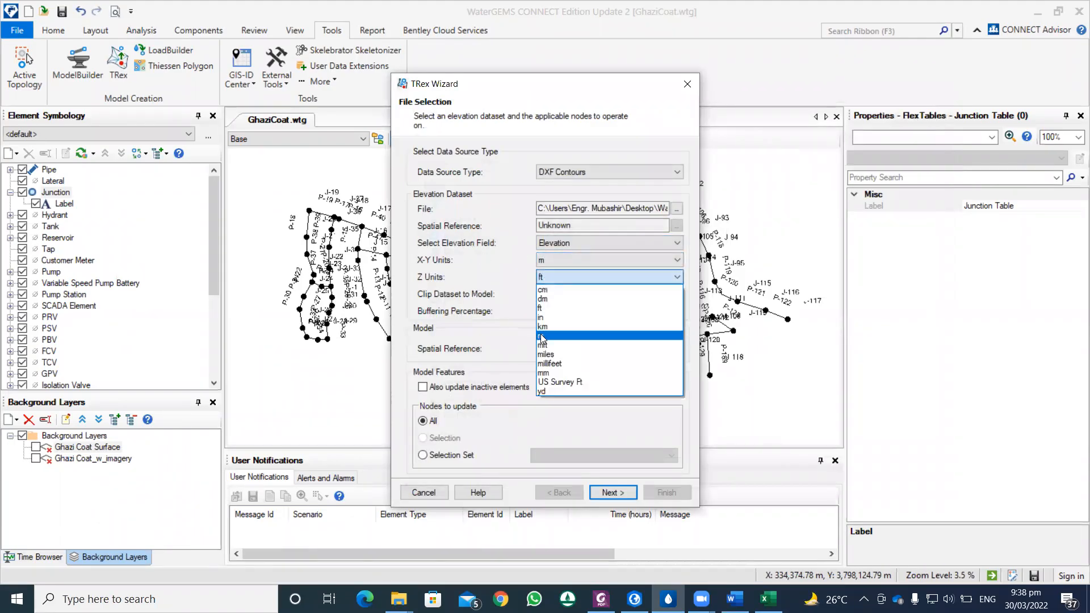
click(543, 336)
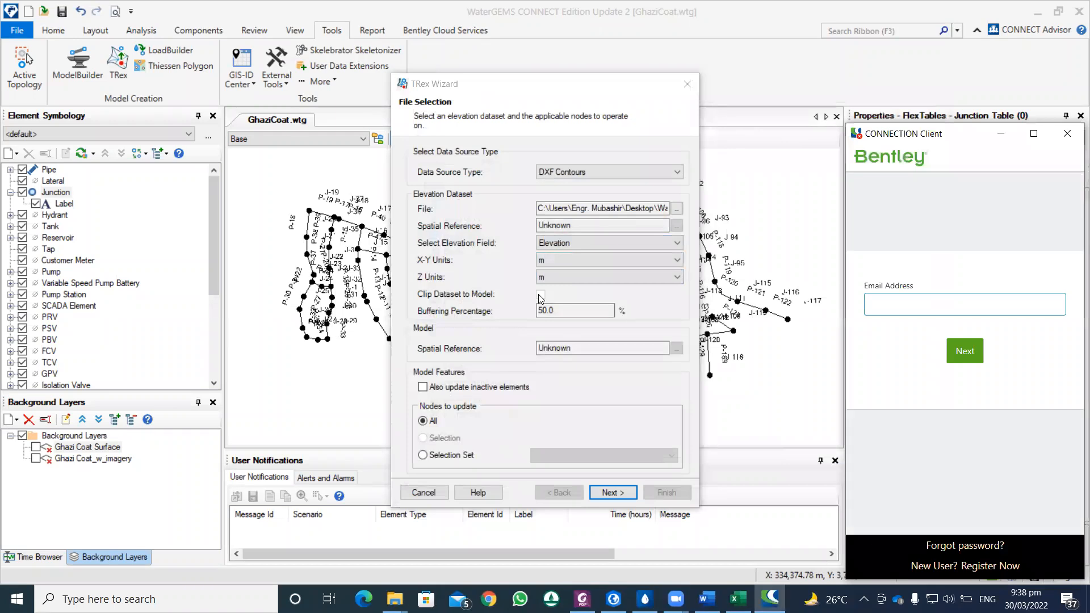
click(1067, 133)
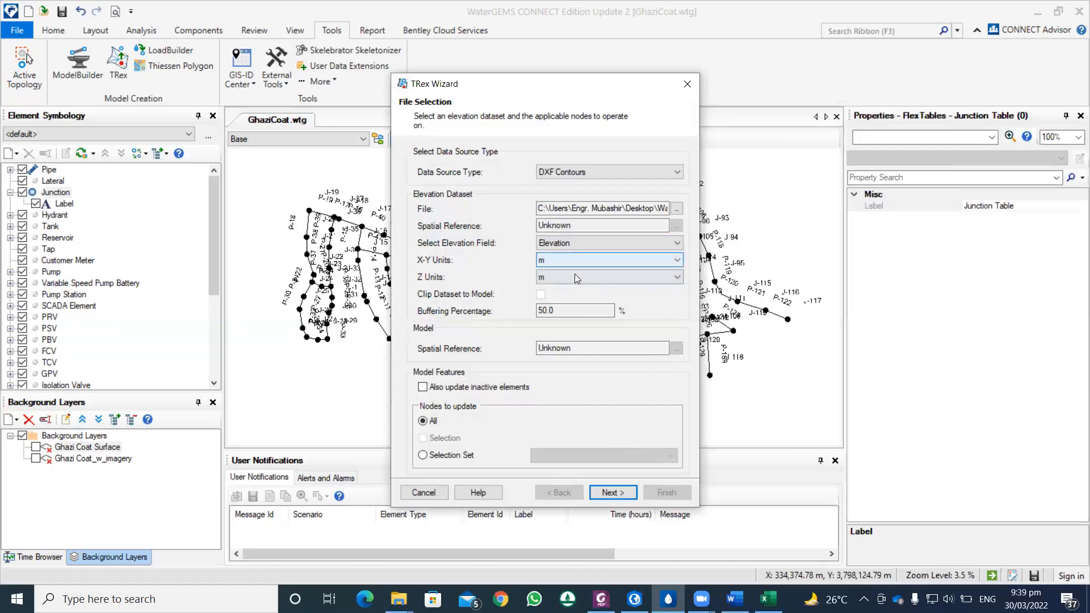
Step: Calculate the node elevations from the contour dataset, review them, and save them to the existing Base Physical alternative
click(607, 492)
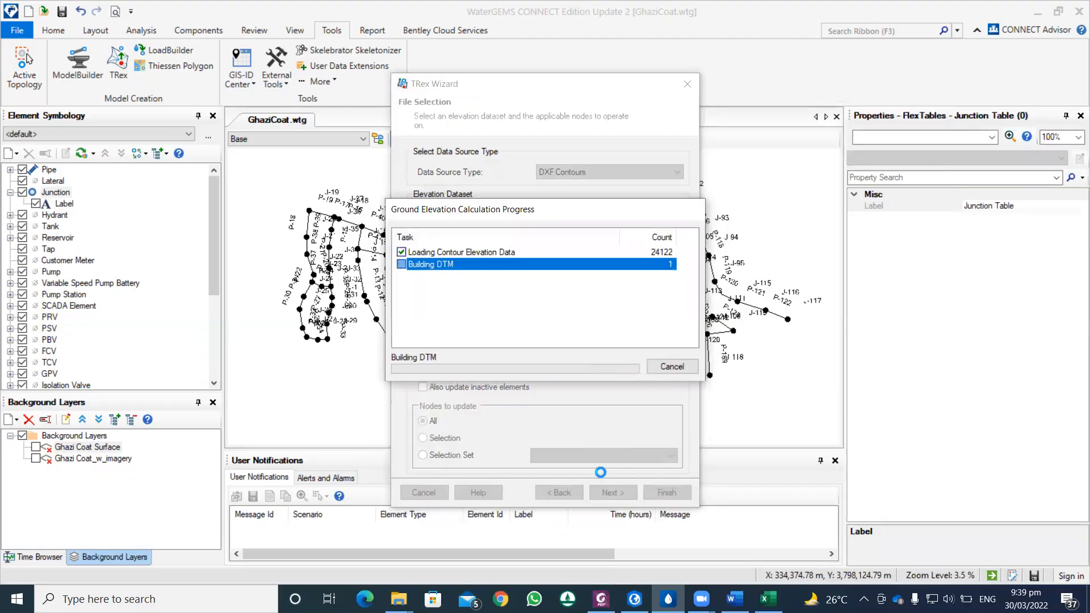
drag(675, 178, 675, 296)
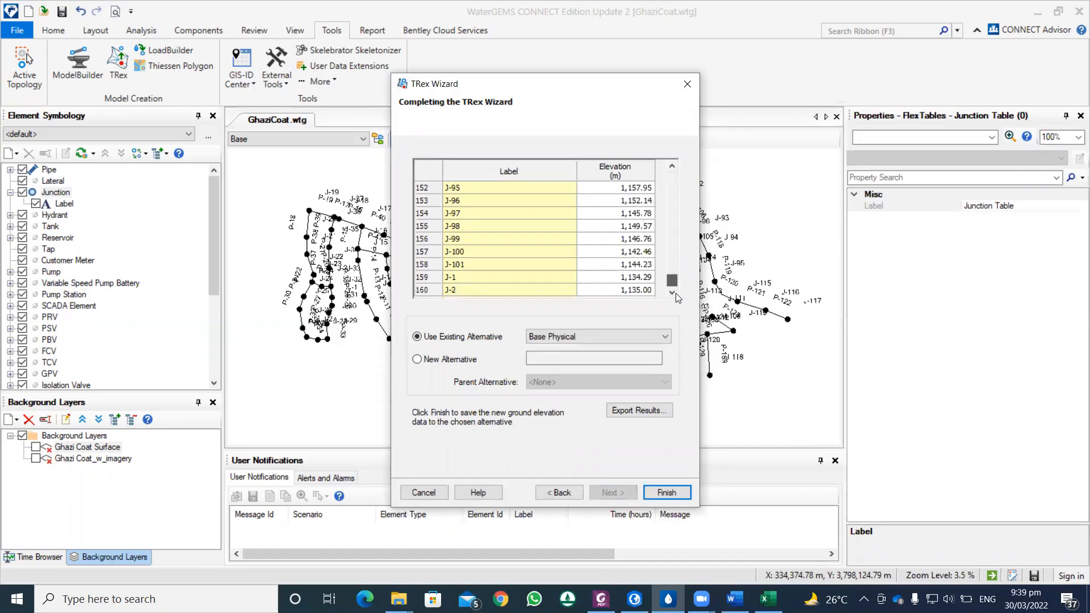
click(668, 492)
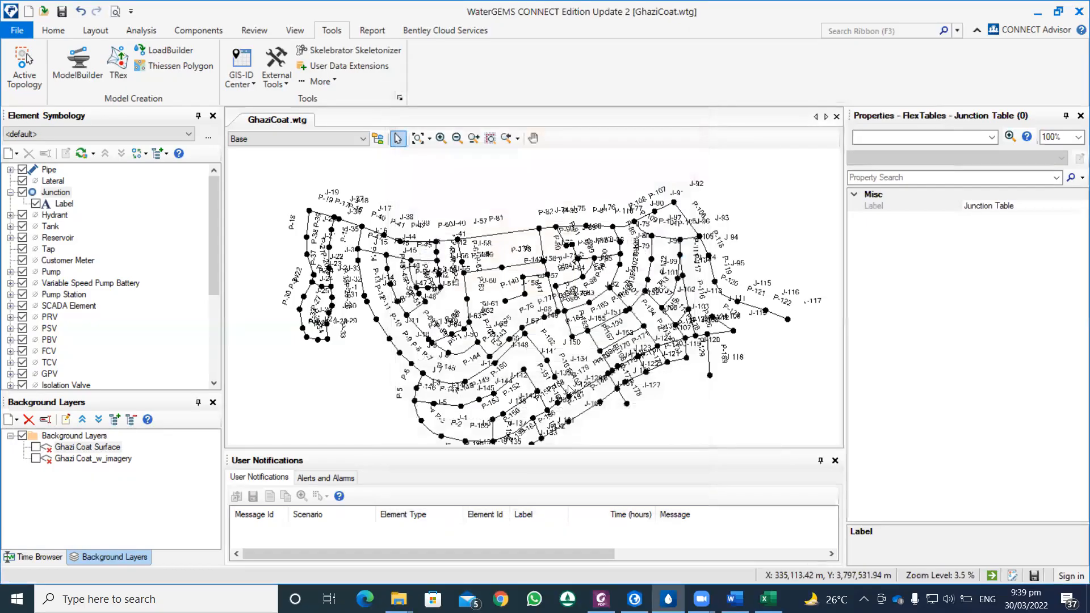
Step: Start the Thiessen Polygon Creator and use Junction\All Elements as the node layer with ElementID as the node ID field
scroll(377, 368, down, 2)
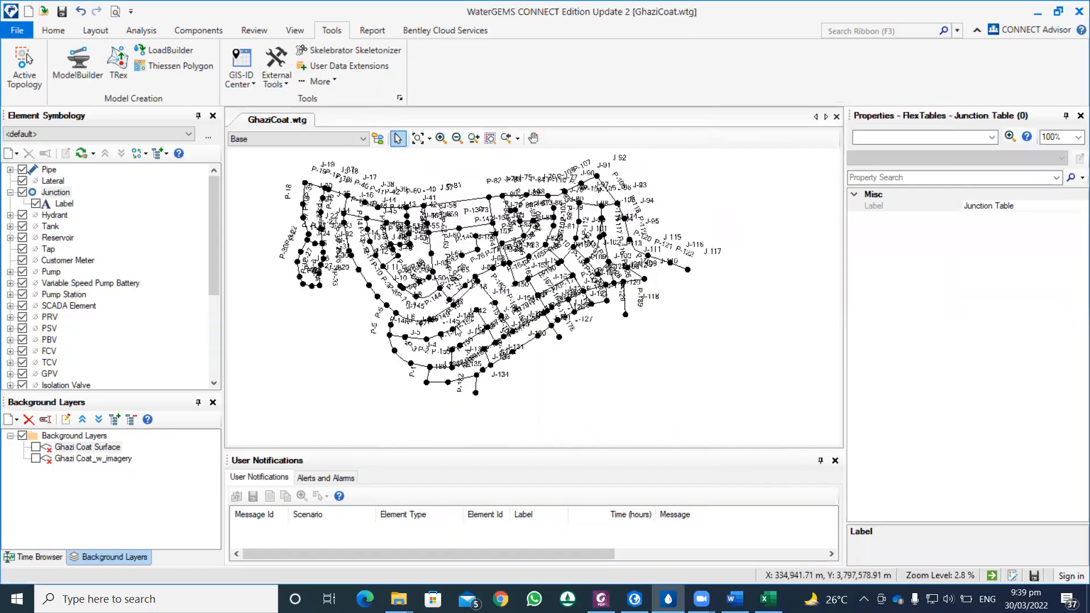
drag(379, 362, 383, 335)
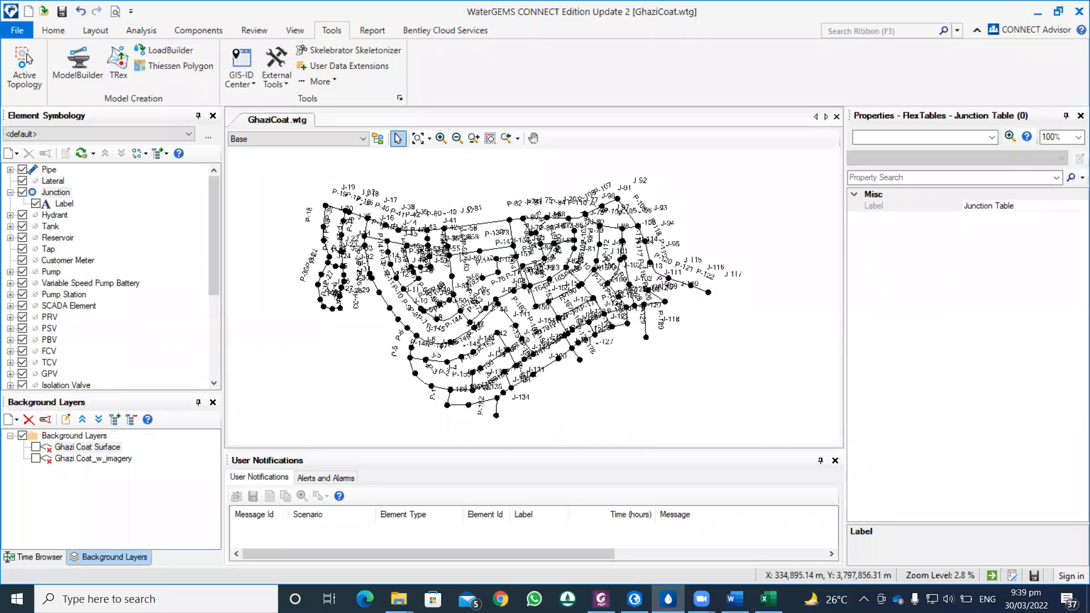
click(188, 70)
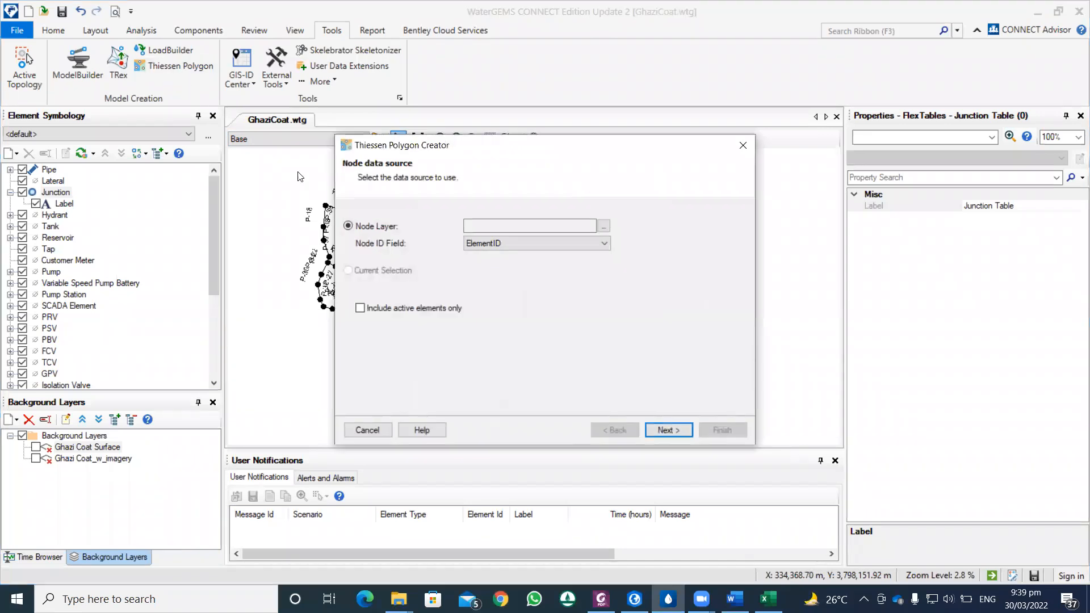
click(604, 227)
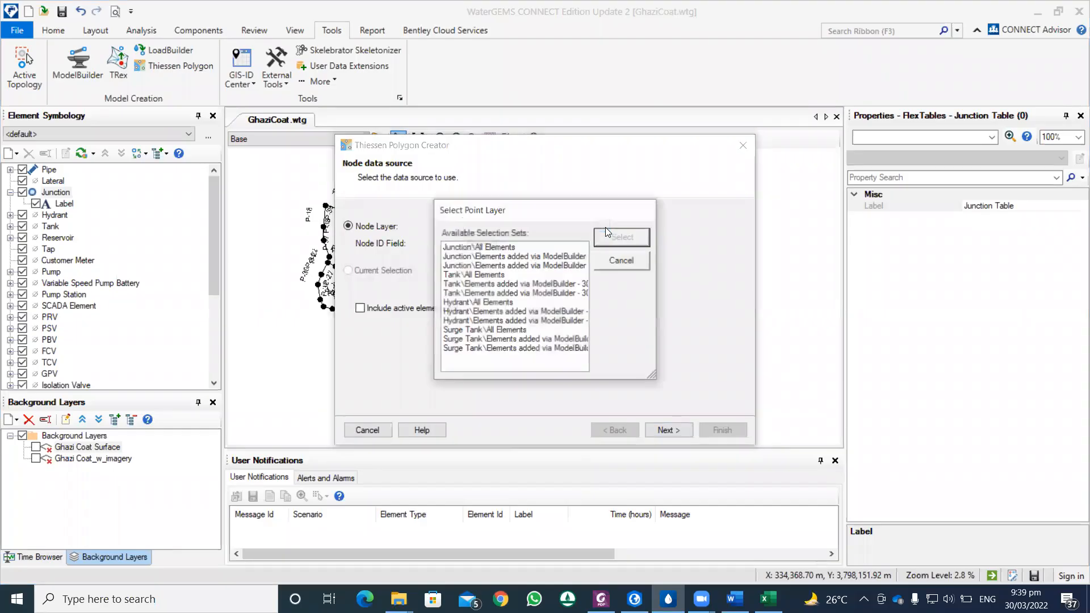
click(495, 248)
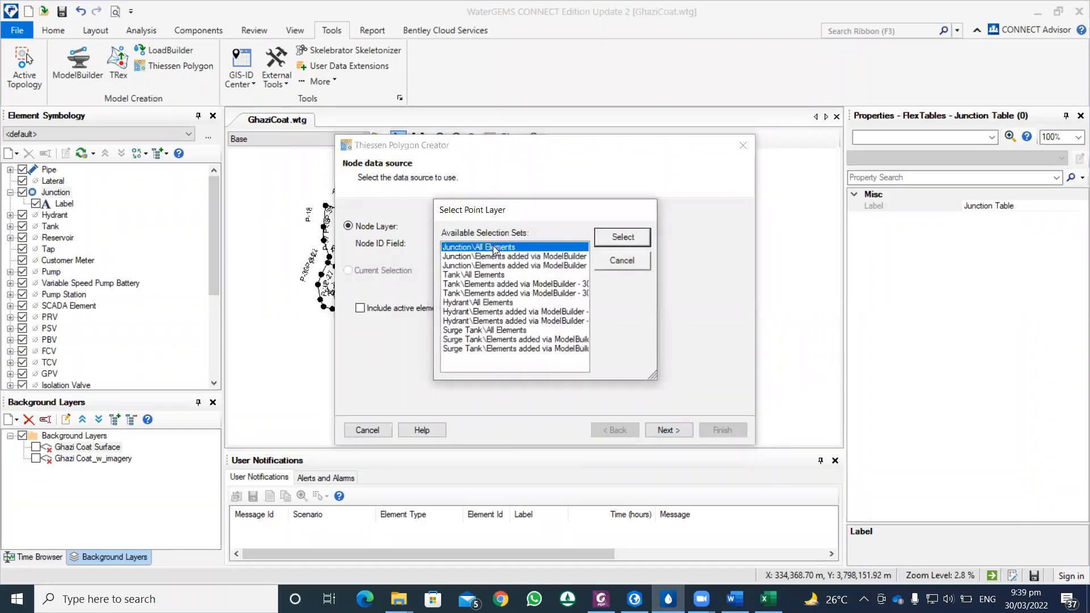
click(609, 241)
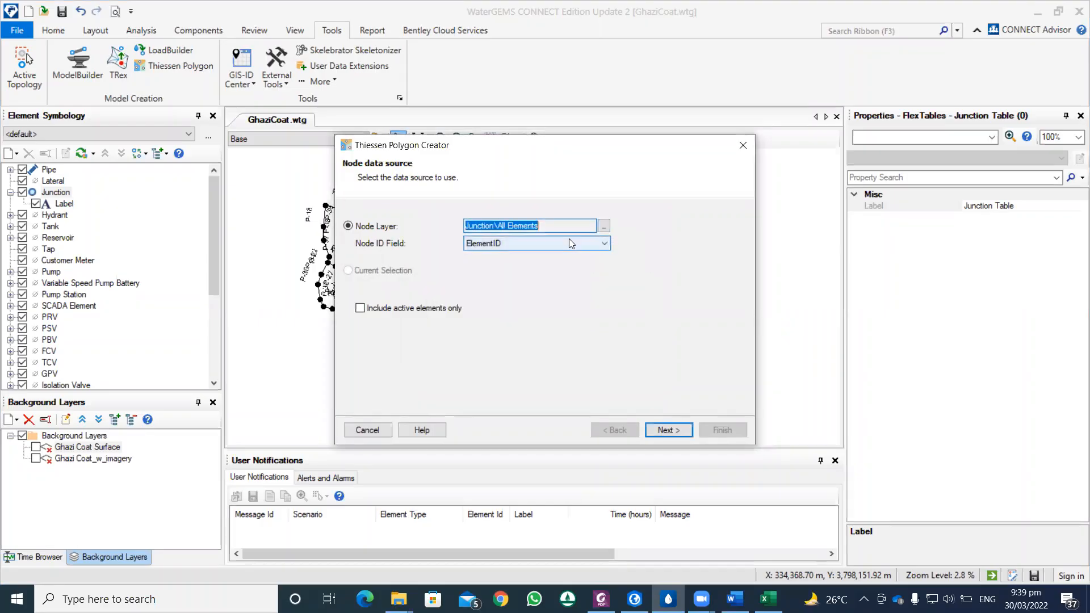
click(667, 430)
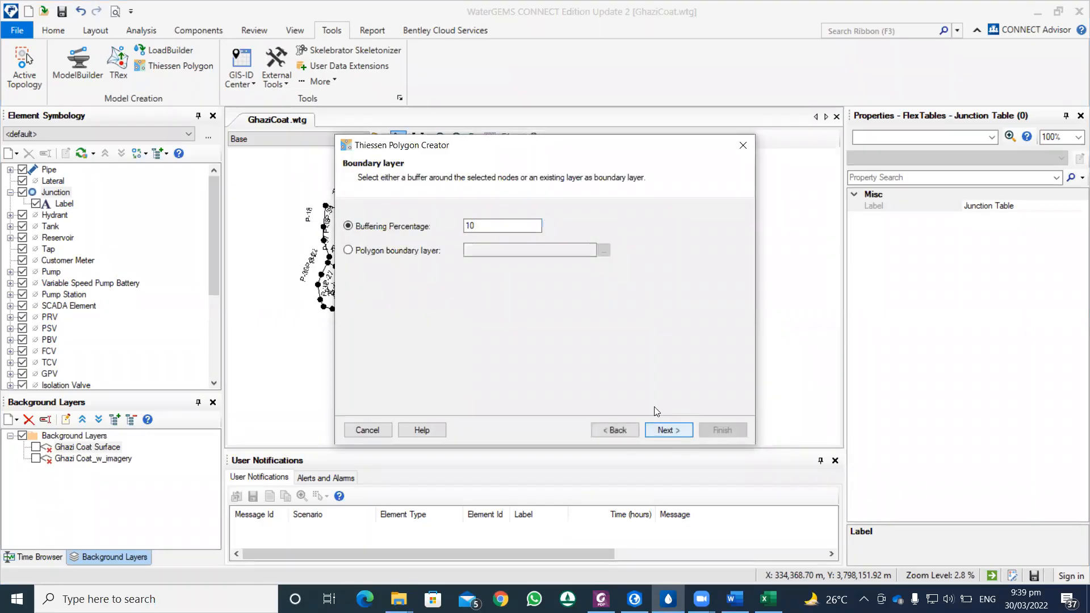
Step: Use the Coverage Area shapefile from the GIS\Ghazi Coat folder as the polygon boundary layer, accepting the metre length unit
click(425, 253)
click(604, 252)
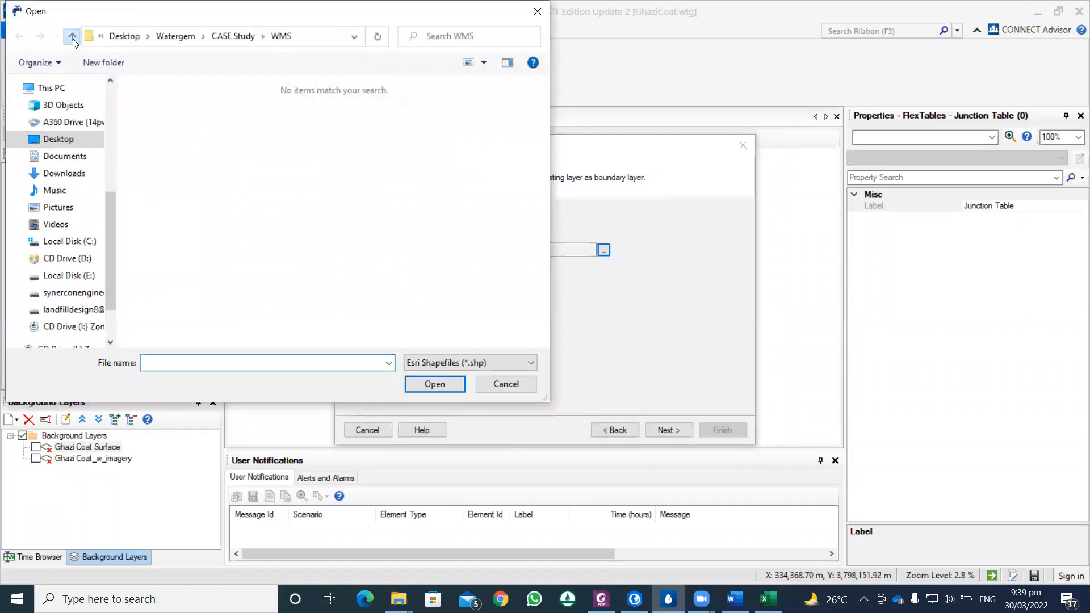
click(71, 36)
click(155, 106)
double_click(154, 106)
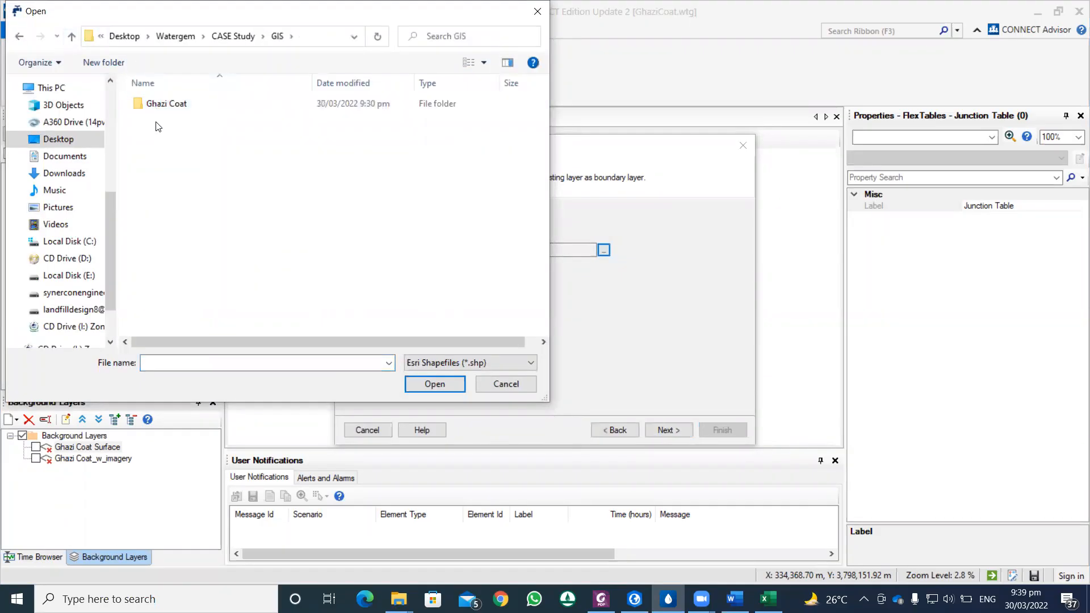
double_click(154, 103)
click(172, 163)
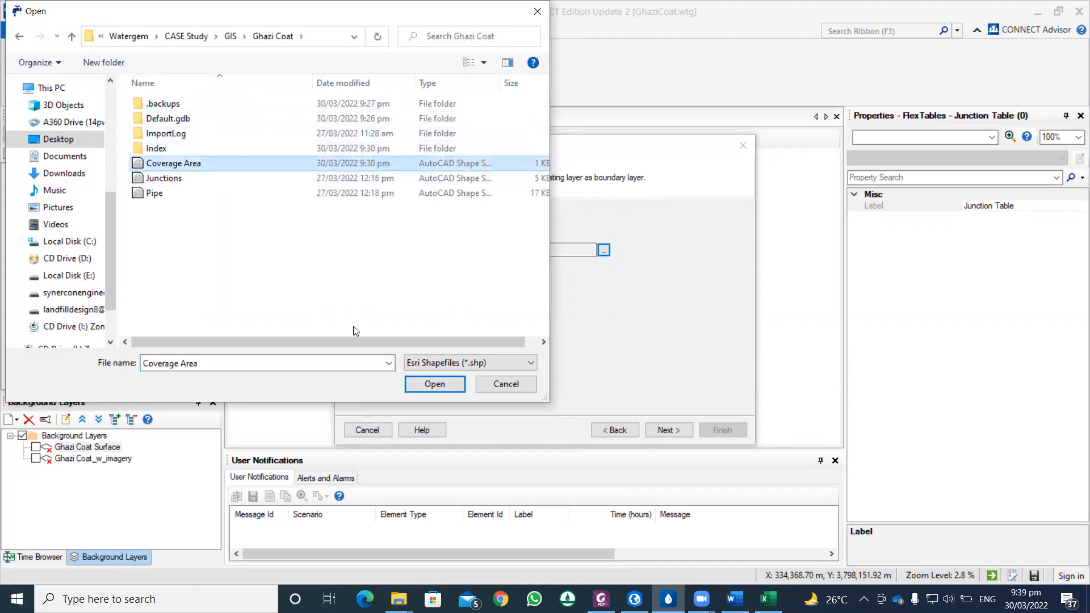
click(434, 384)
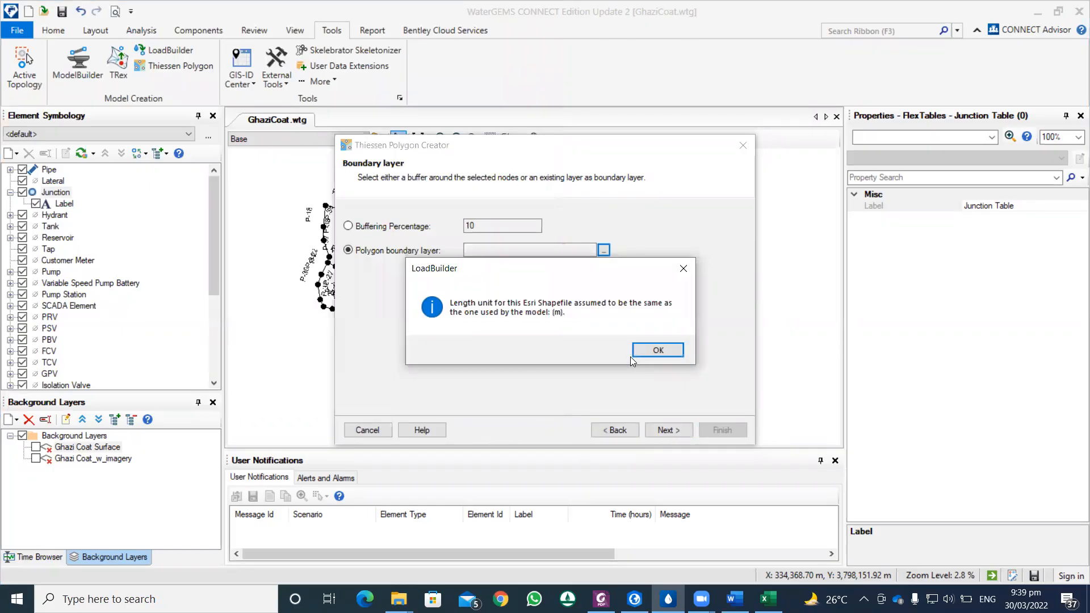
click(643, 350)
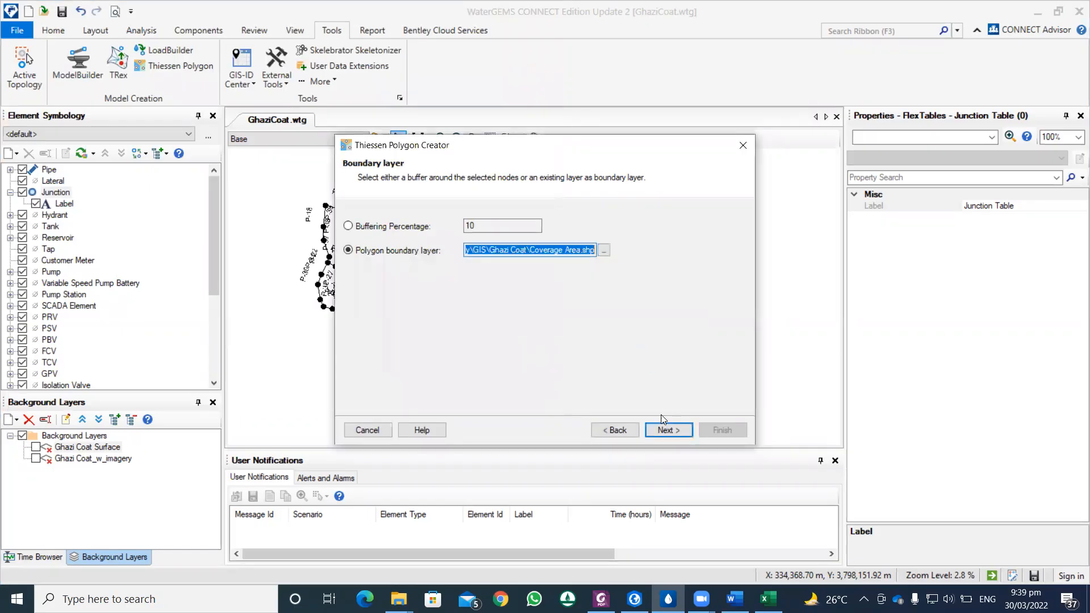
click(665, 429)
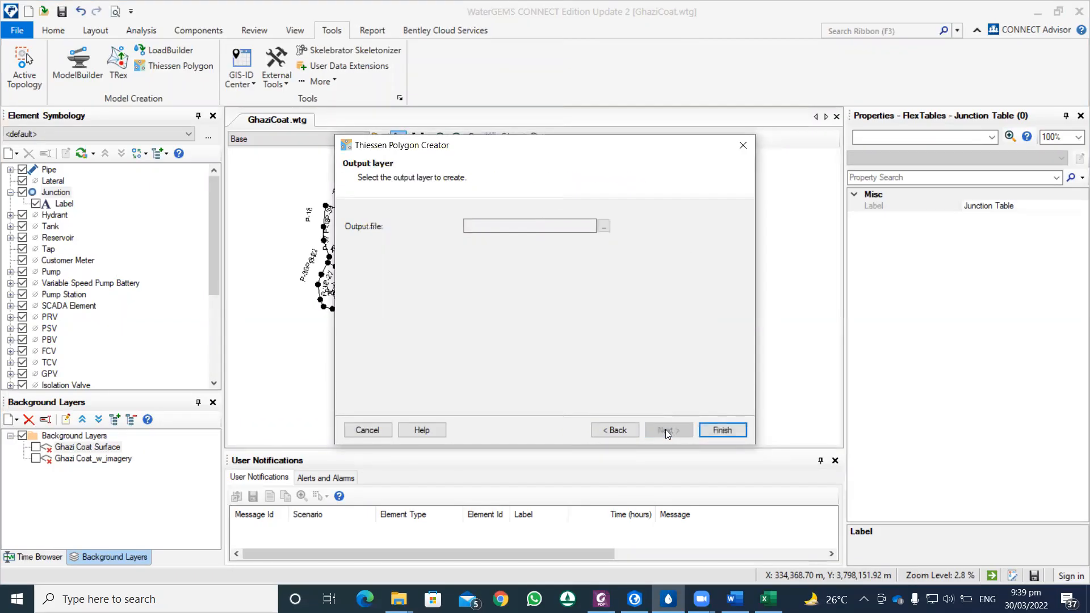
Step: Set the output shapefile to TP in the Ghazi Coat folder and generate the Thiessen polygons
click(601, 227)
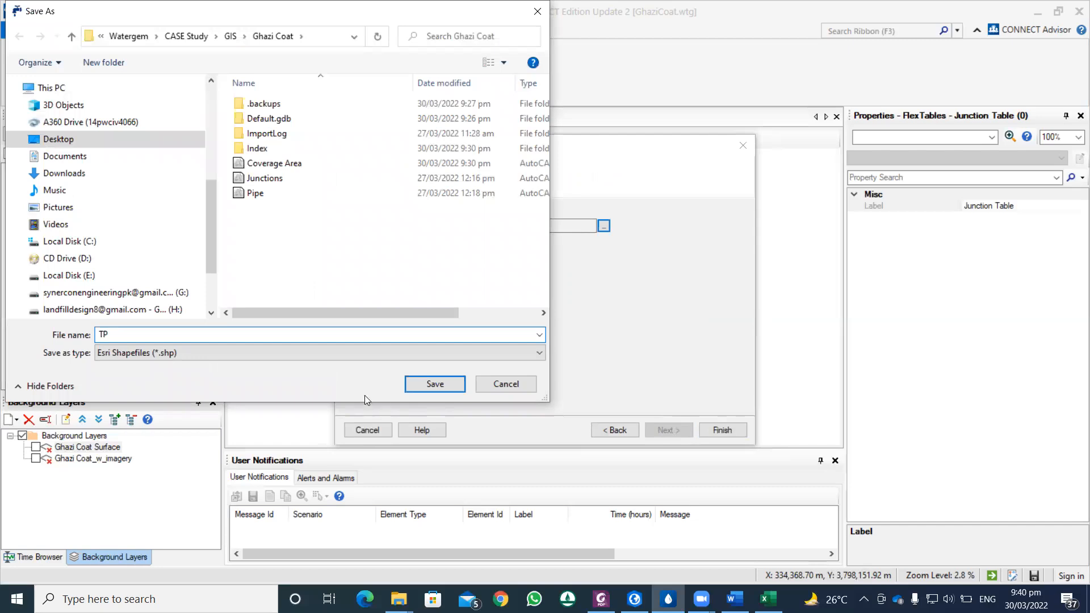
click(436, 385)
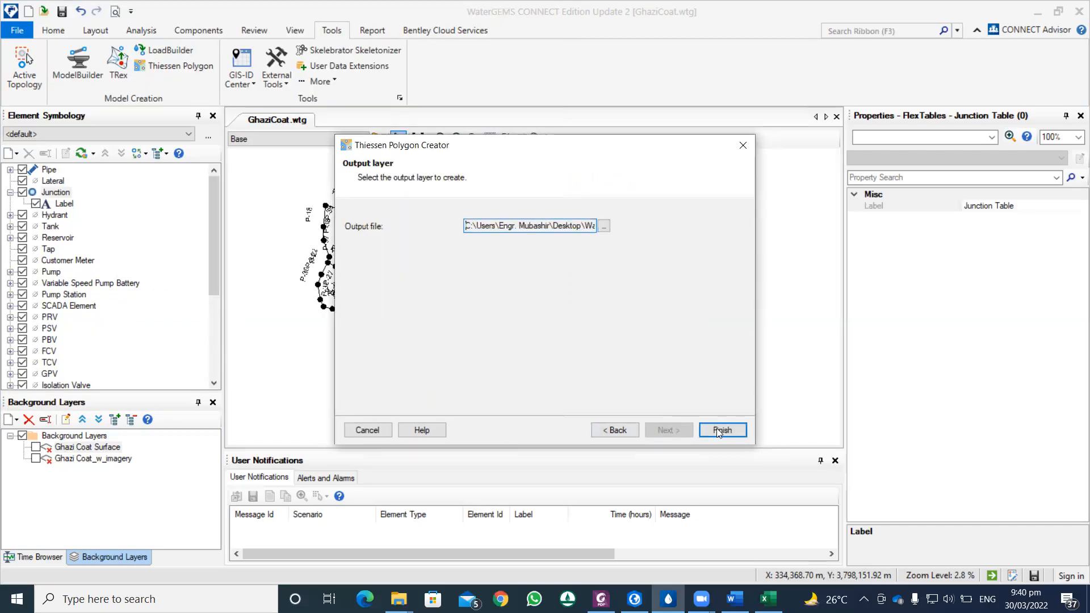
click(716, 430)
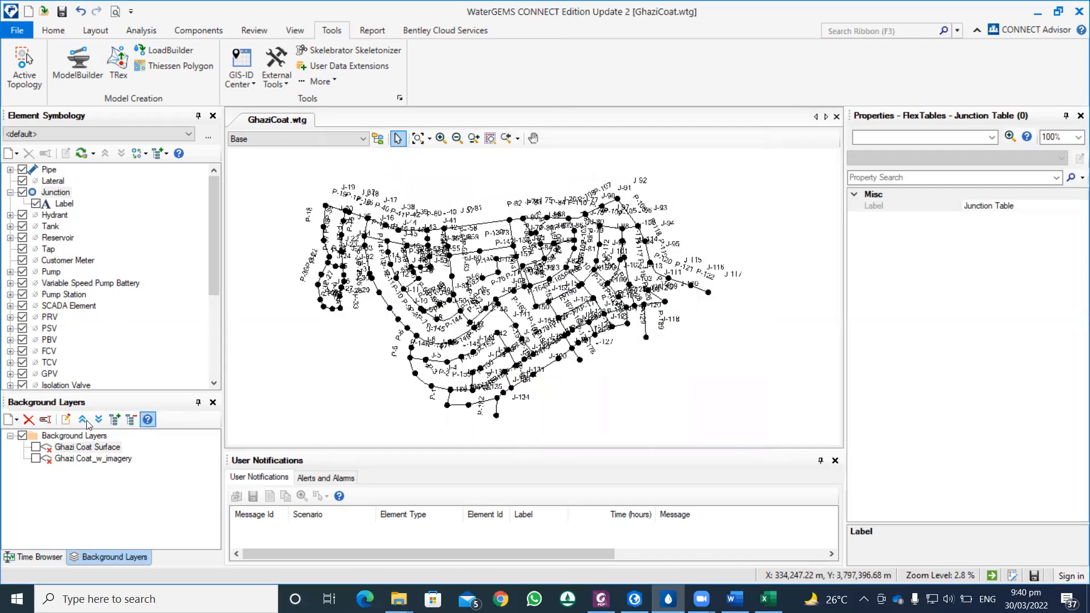
Step: Add the TP shapefile as a new background layer with a green line color
right_click(67, 439)
mouse_move(99, 449)
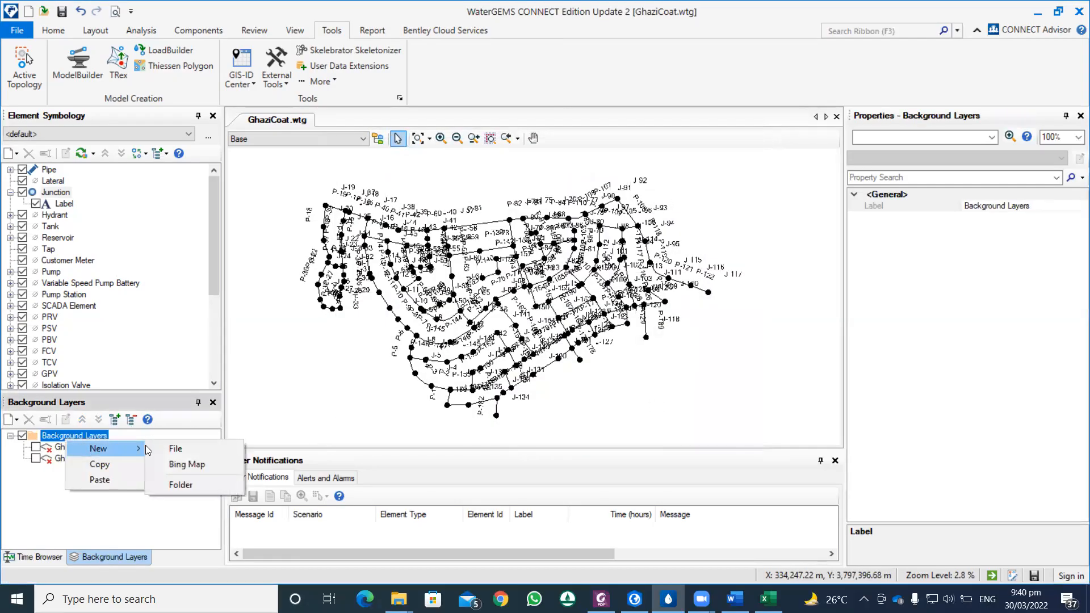
click(166, 450)
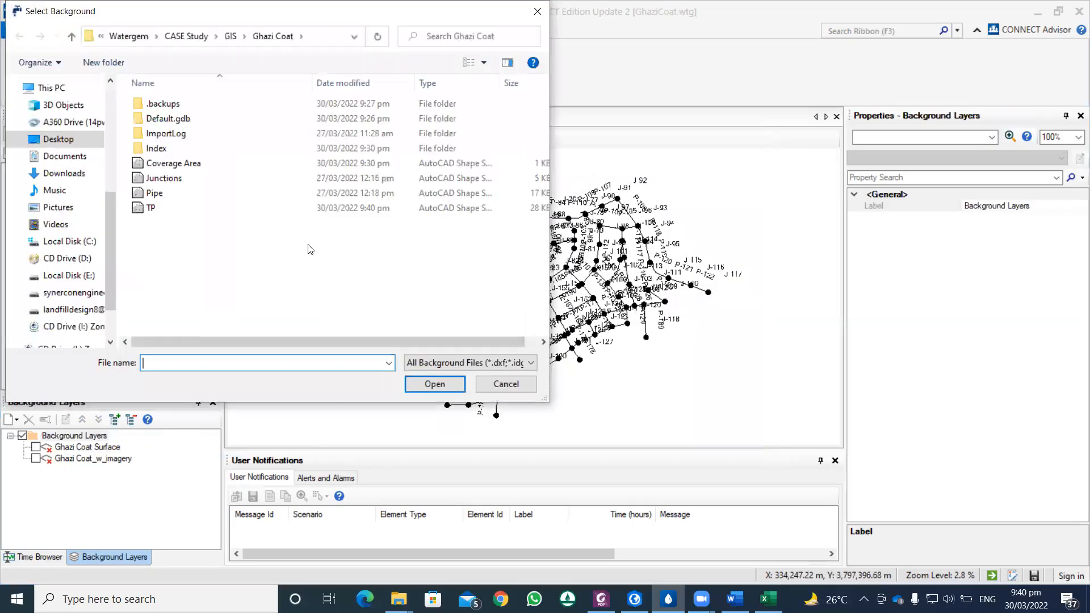
click(159, 213)
click(423, 384)
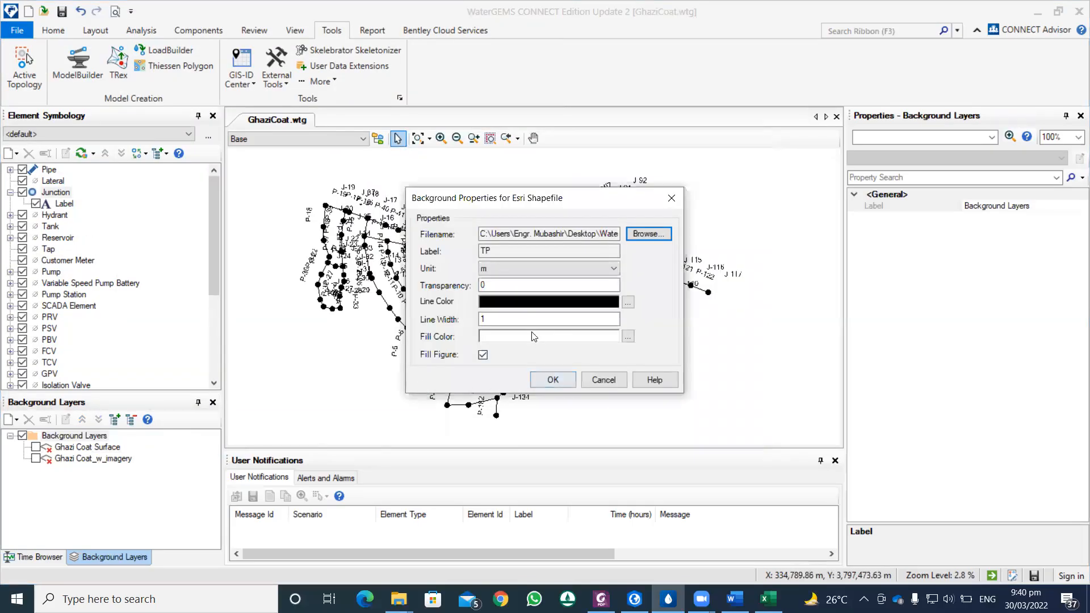
click(628, 302)
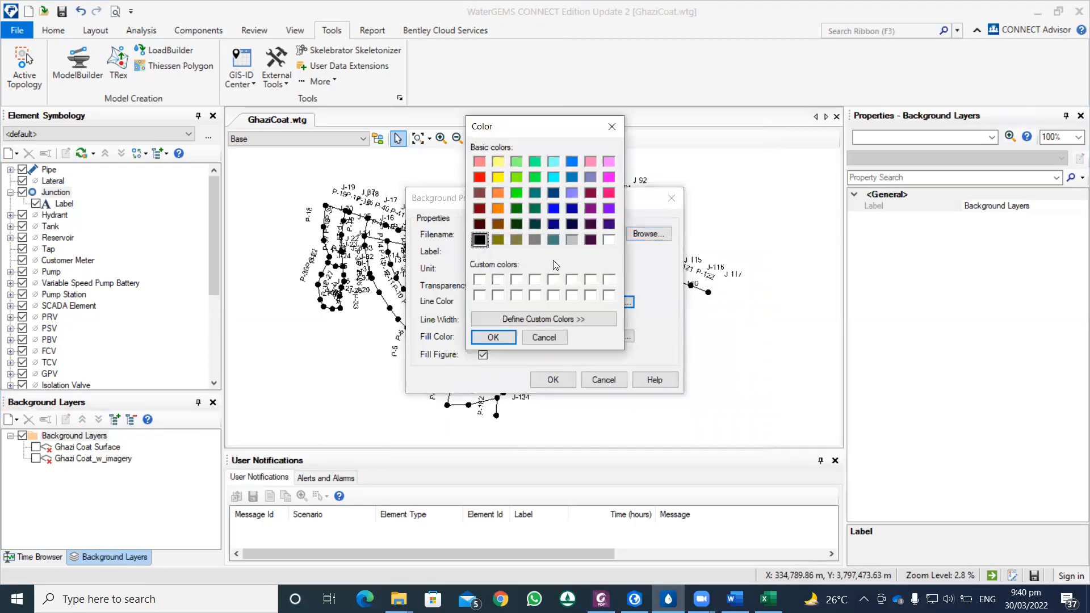
click(516, 195)
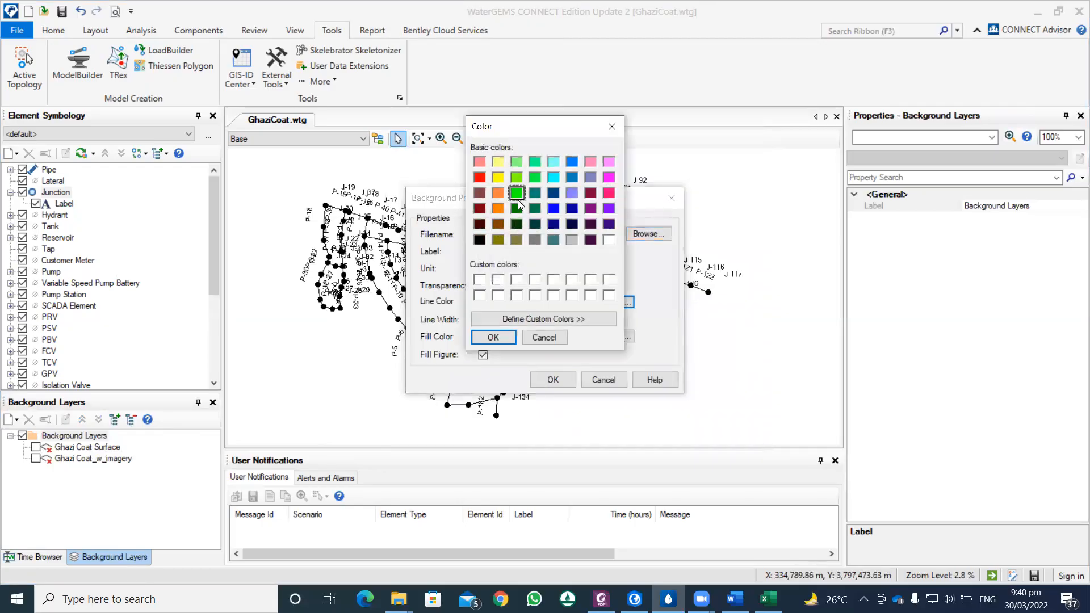
click(494, 339)
click(549, 380)
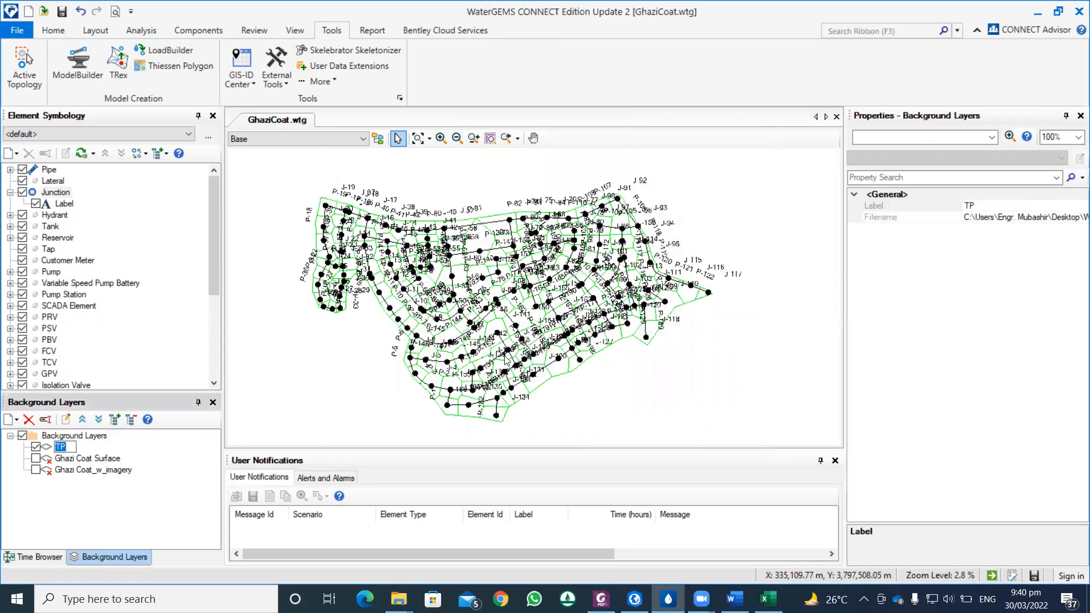
Step: Inspect the Thiessen polygons around the junctions, and switch to ArcGIS Pro to view the Coverage Area layer
scroll(482, 356, up, 2)
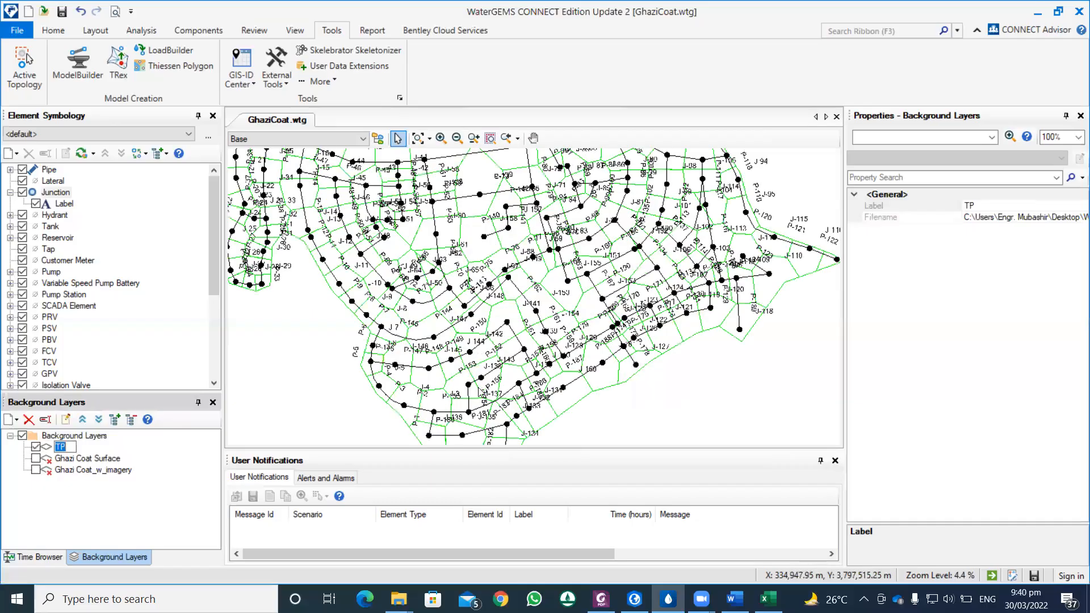
scroll(479, 392, up, 1)
scroll(479, 392, up, 2)
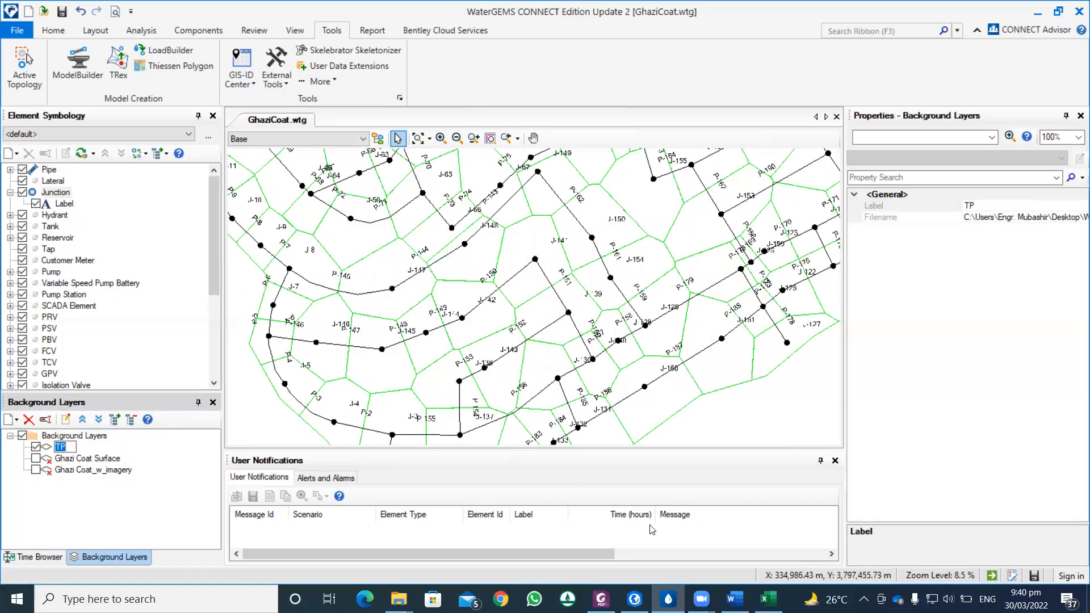
click(653, 590)
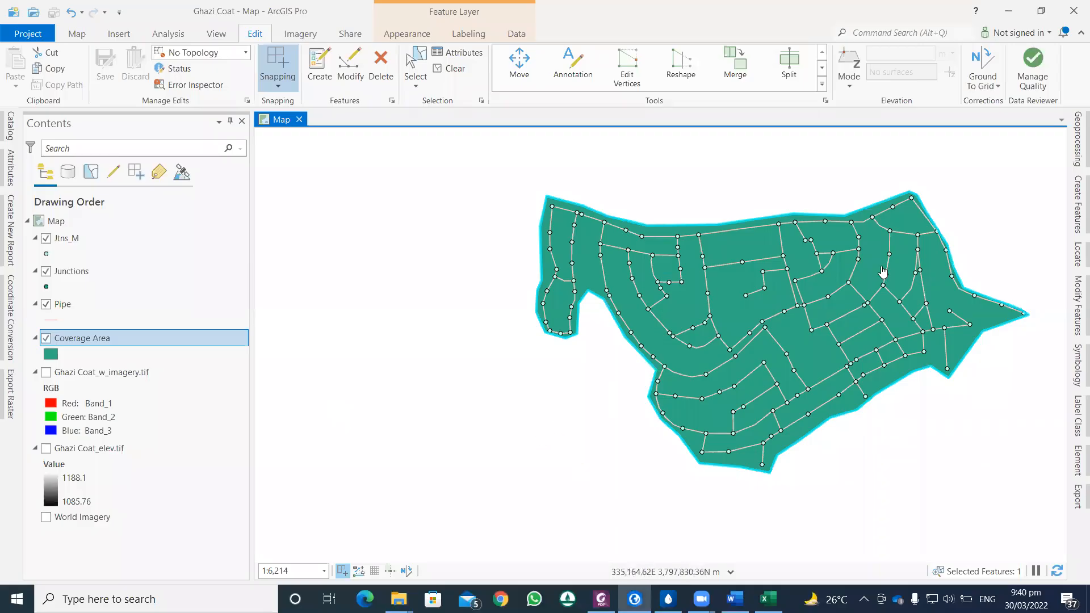
drag(790, 457, 701, 452)
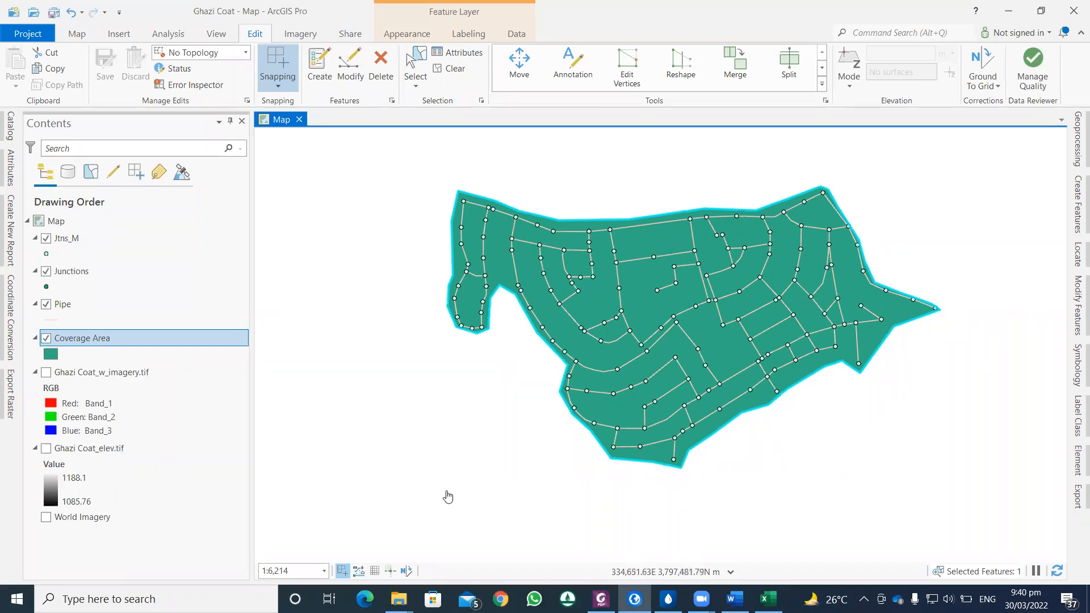
Step: Search Windows for onenote and open the OneNote app
click(156, 599)
text(on)
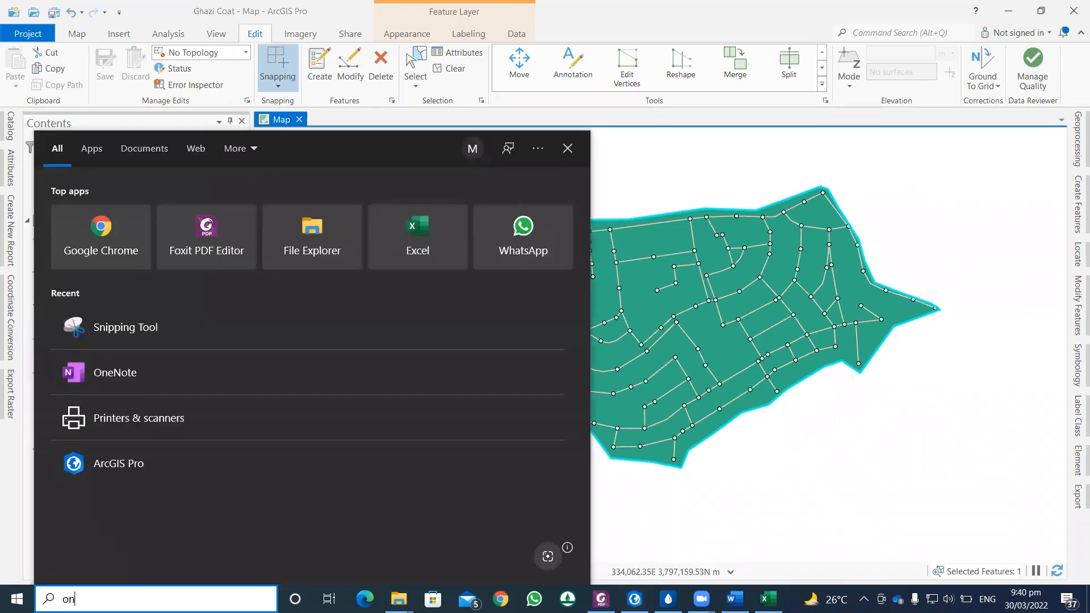
text(enote)
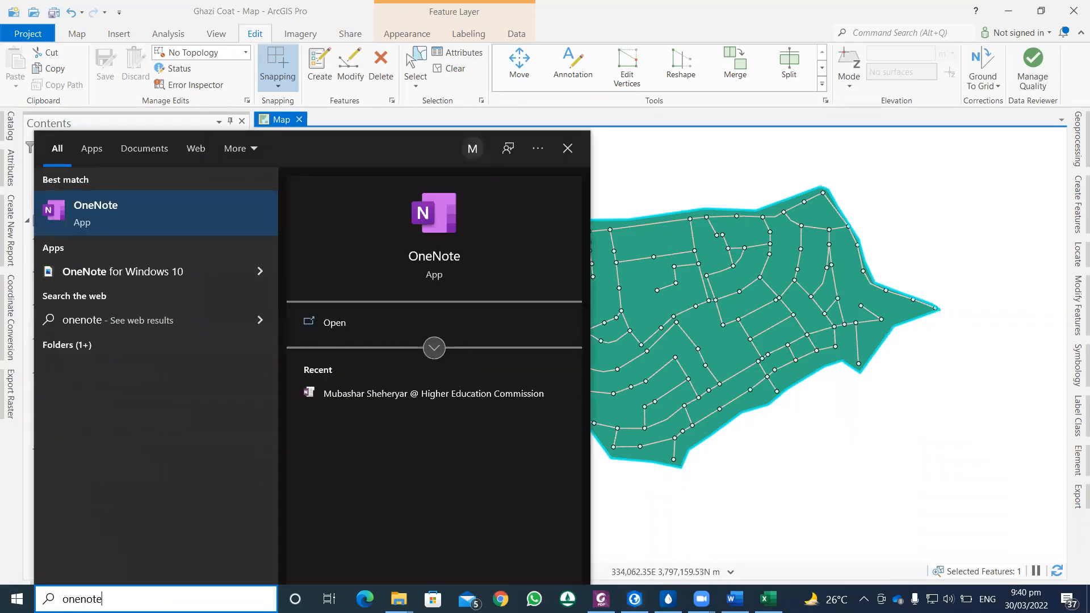
click(119, 219)
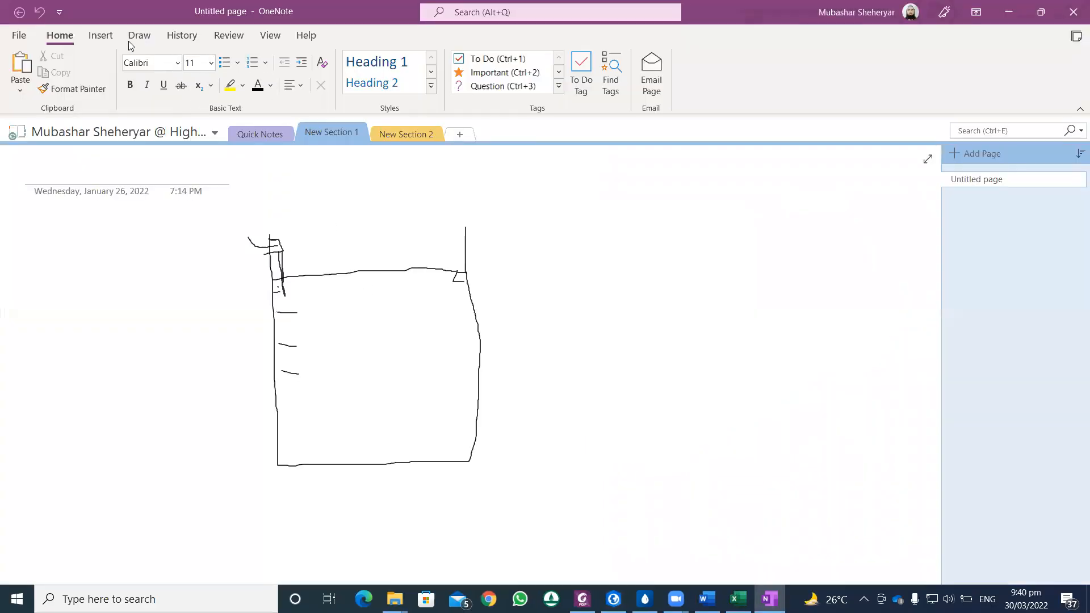
Step: Erase the old tank-like sketch from the OneNote page and choose the thin black pen for drawing
click(100, 35)
click(139, 36)
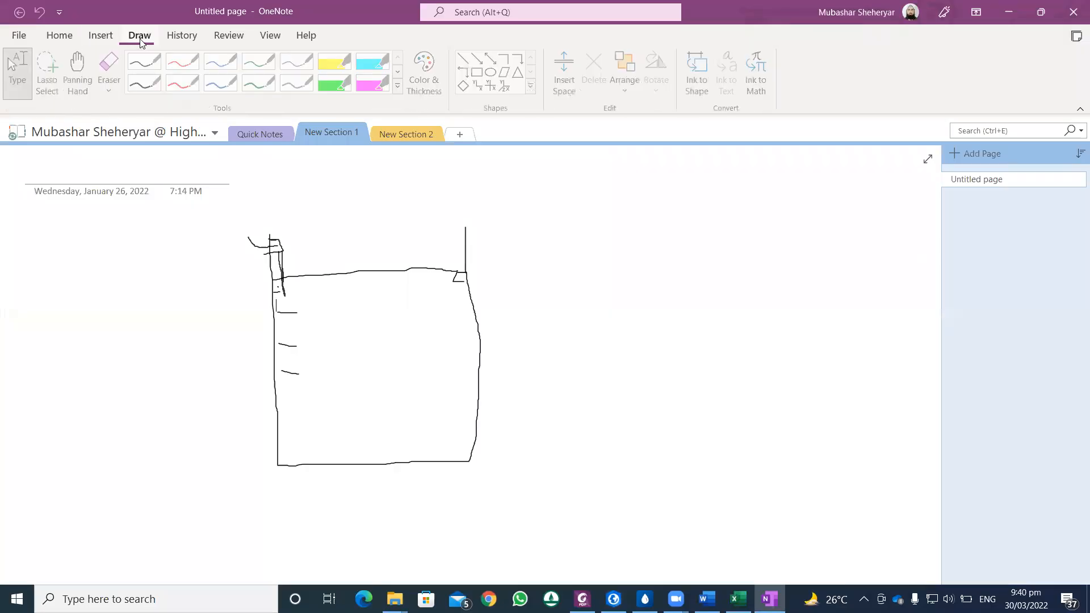
click(112, 62)
mouse_move(253, 241)
mouse_down()
mouse_move(288, 428)
mouse_move(356, 455)
mouse_move(452, 470)
mouse_move(469, 439)
mouse_move(448, 236)
mouse_move(462, 224)
mouse_move(486, 275)
mouse_move(368, 285)
mouse_up()
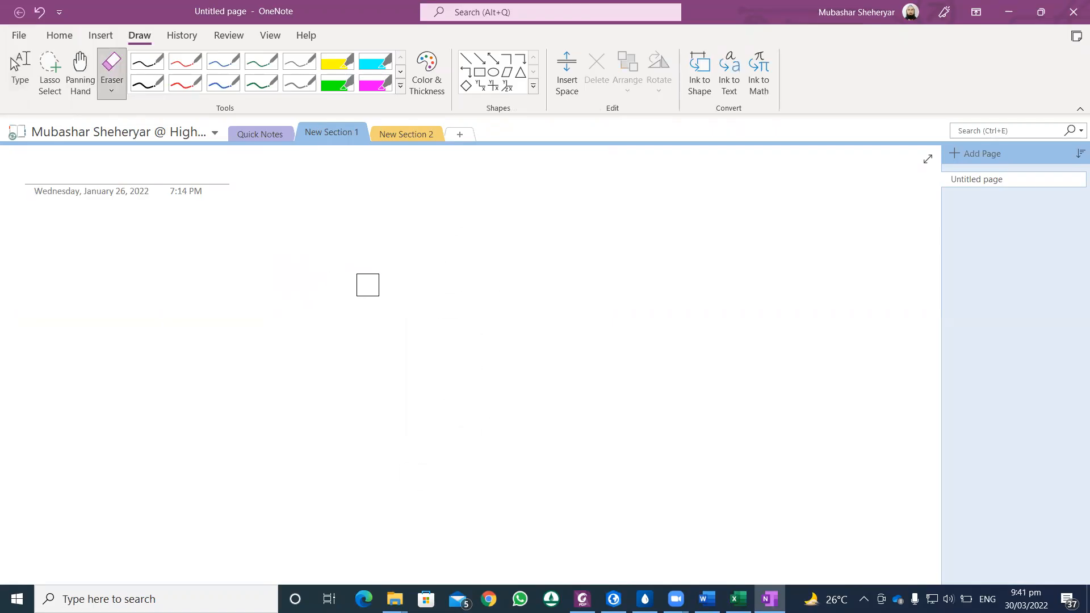
click(147, 62)
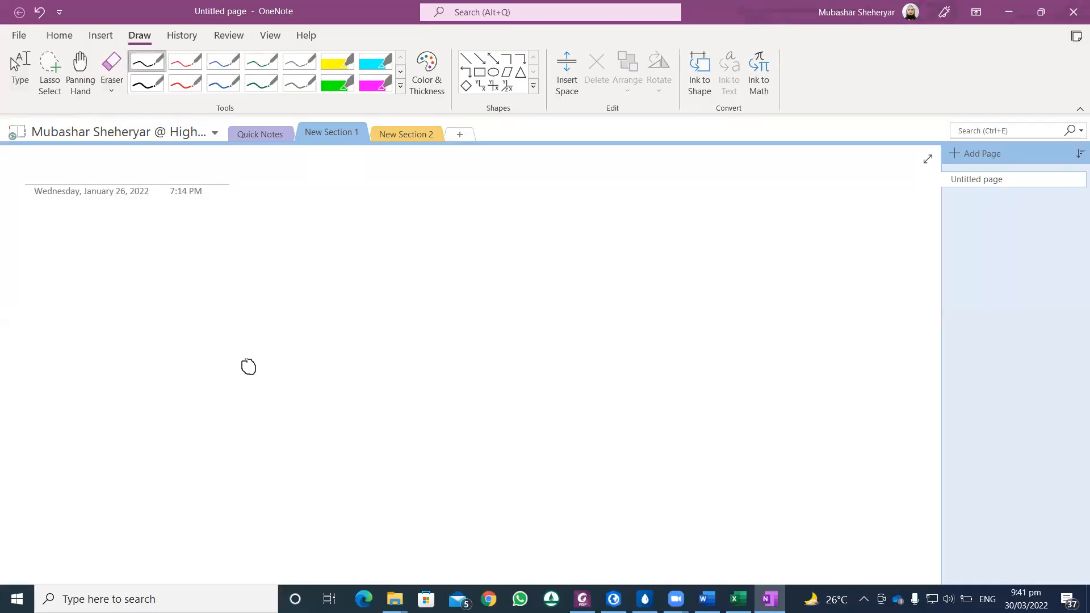
Step: Sketch four small junction circles on the OneNote page, joined in sequence by three pipe lines
drag(249, 367, 339, 276)
drag(339, 277, 441, 275)
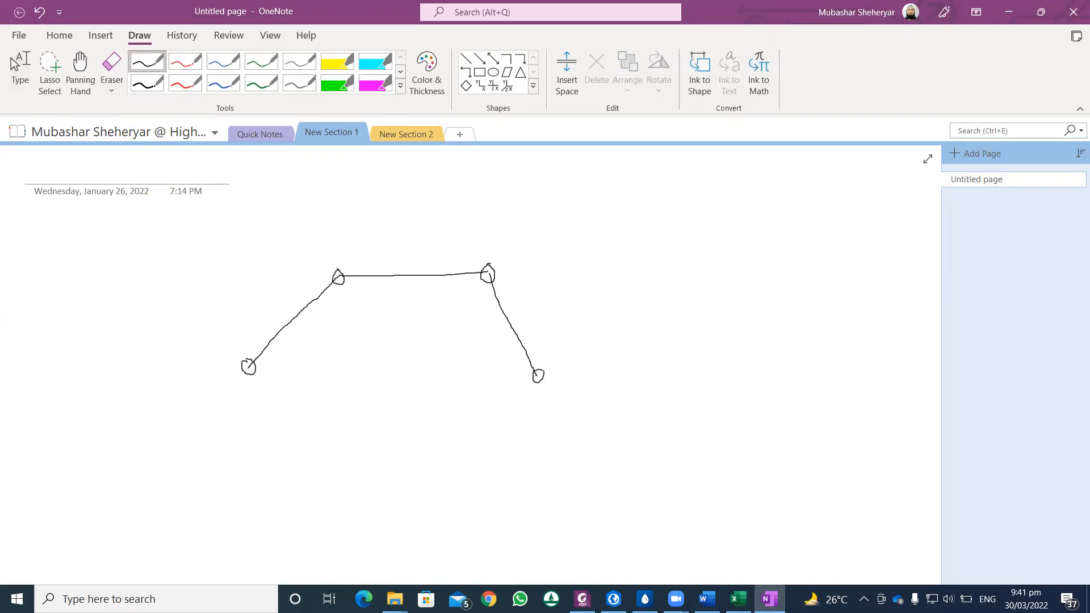
text(o)
Step: Draw dividing lines across the upper and right-hand pipes, and enclose the sketched network in a freehand coverage boundary
drag(422, 227, 400, 396)
click(444, 359)
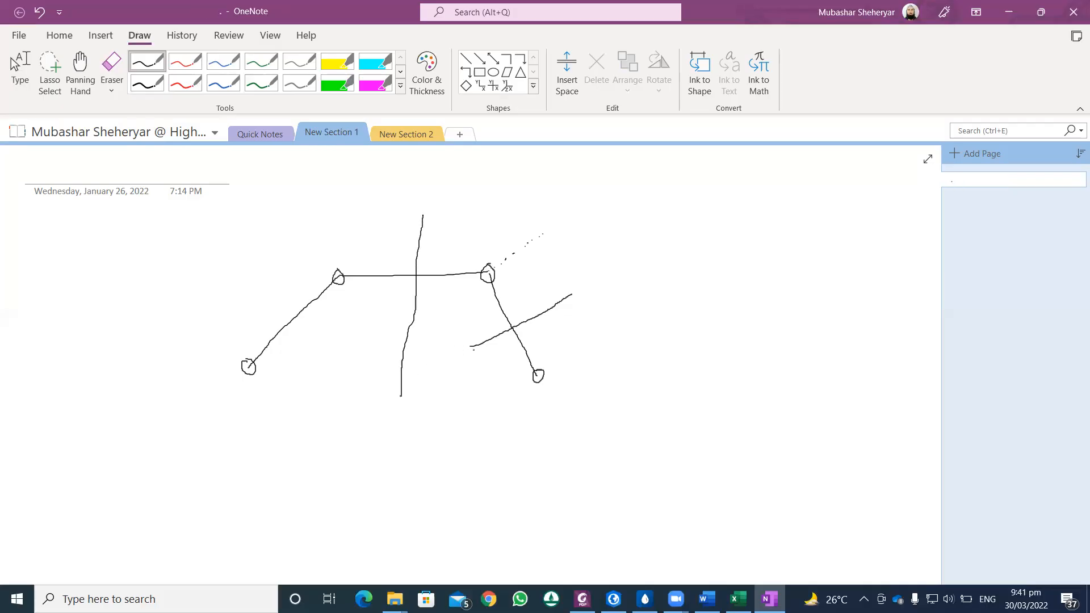
drag(480, 343, 360, 400)
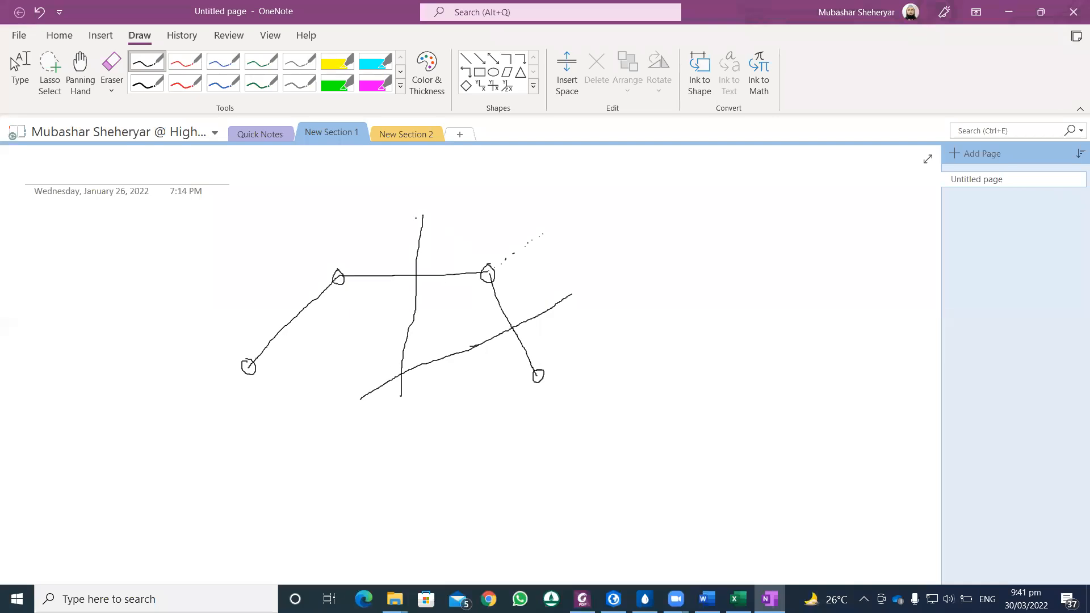
mouse_move(209, 307)
mouse_down()
mouse_move(249, 265)
mouse_move(449, 216)
mouse_move(579, 280)
mouse_move(628, 384)
mouse_move(482, 463)
mouse_move(291, 478)
mouse_move(185, 335)
mouse_move(210, 308)
mouse_up()
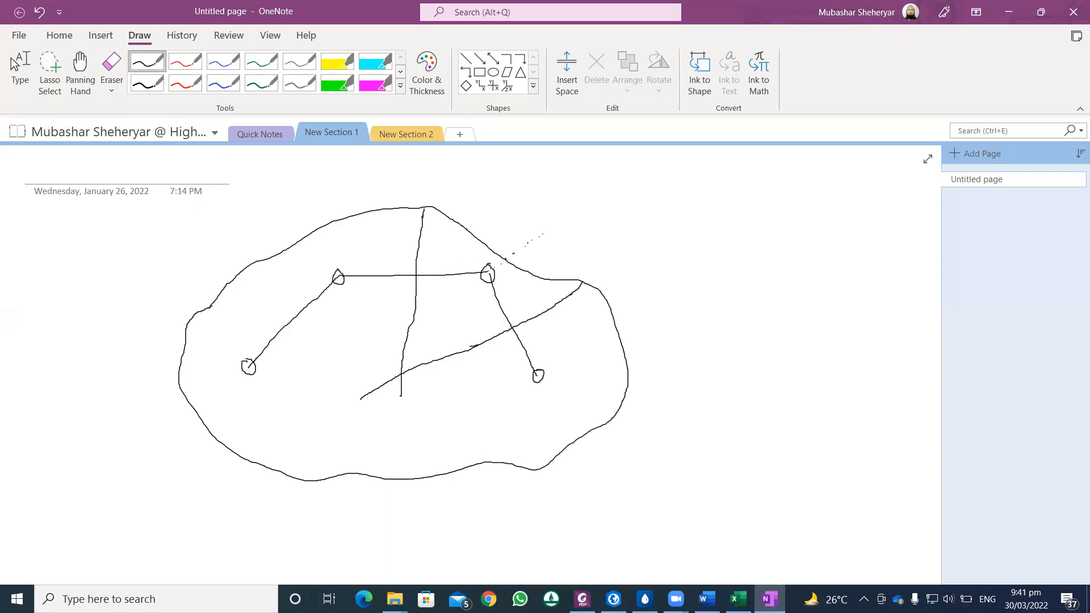
Step: Hatch the area belonging to the upper-right junction between the two dividing lines and the boundary
drag(448, 231, 420, 351)
drag(486, 256, 457, 340)
mouse_move(528, 273)
mouse_down()
mouse_move(504, 324)
mouse_move(536, 322)
mouse_up()
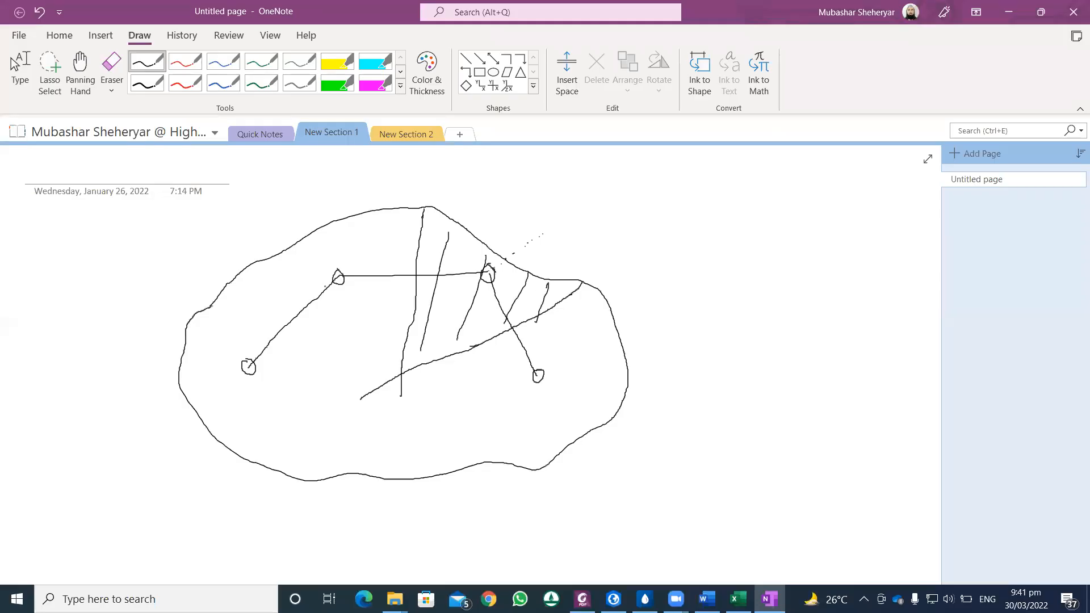
Step: Draw a dividing line across the left-hand pipe and extend the dividers until they meet below the network
drag(243, 272, 352, 393)
drag(467, 348, 488, 341)
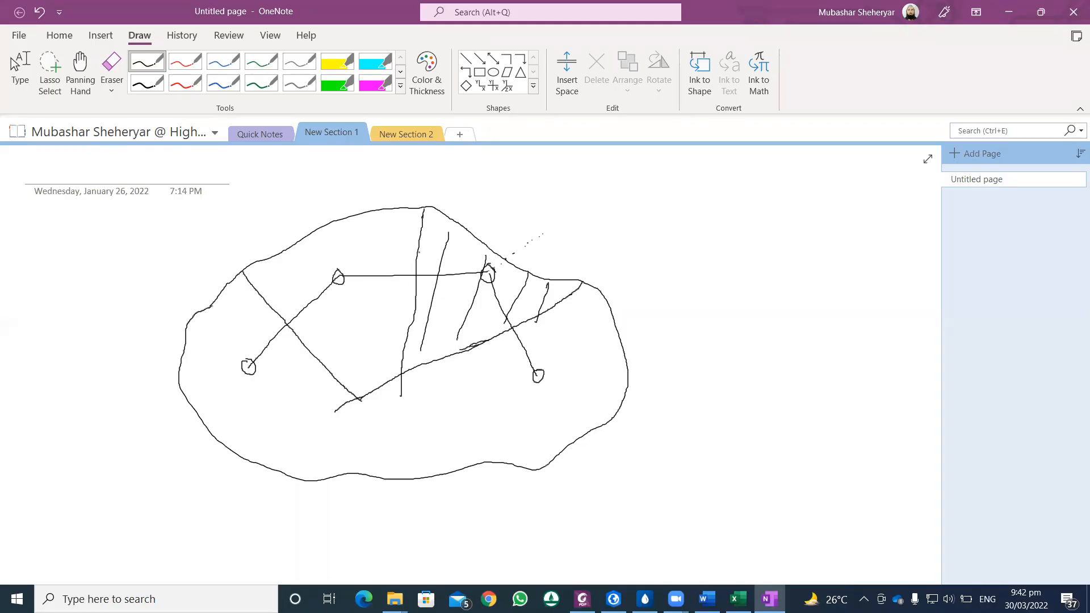
drag(424, 210, 403, 423)
drag(351, 393, 398, 429)
Step: Hatch the area around the upper-left junction and darken that junction's circle
drag(366, 276, 349, 366)
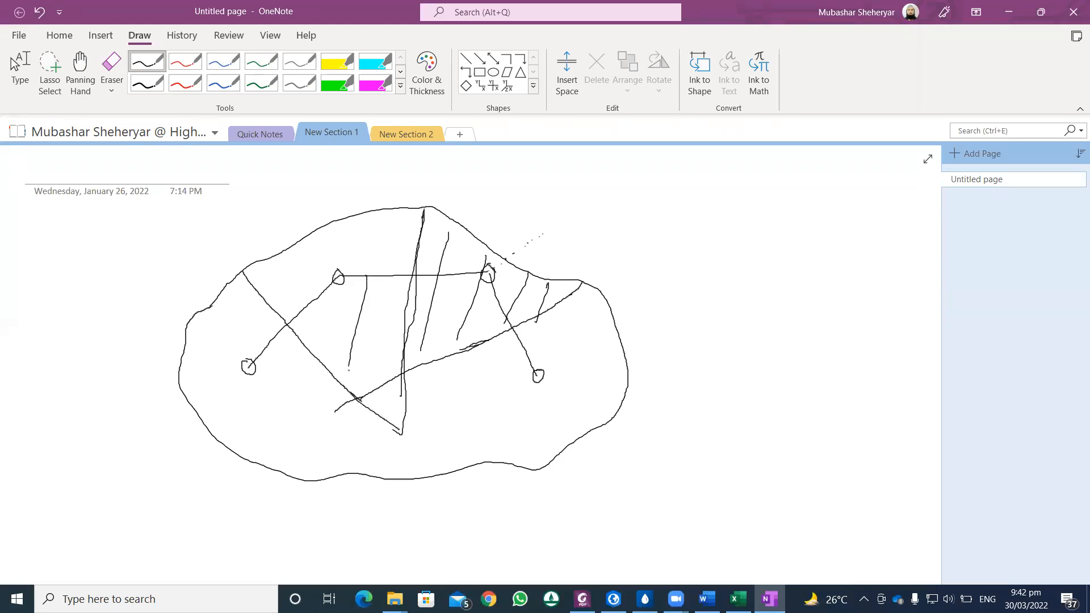
drag(400, 206, 358, 345)
drag(417, 241, 356, 387)
drag(397, 274, 346, 350)
drag(359, 289, 316, 352)
mouse_move(368, 237)
mouse_down()
mouse_move(329, 352)
mouse_move(303, 308)
mouse_up()
drag(302, 248, 238, 320)
drag(340, 270, 335, 287)
Step: Extend the central divider down to the boundary, then hatch the lower-right junction's area and darken its circle
drag(405, 350, 399, 467)
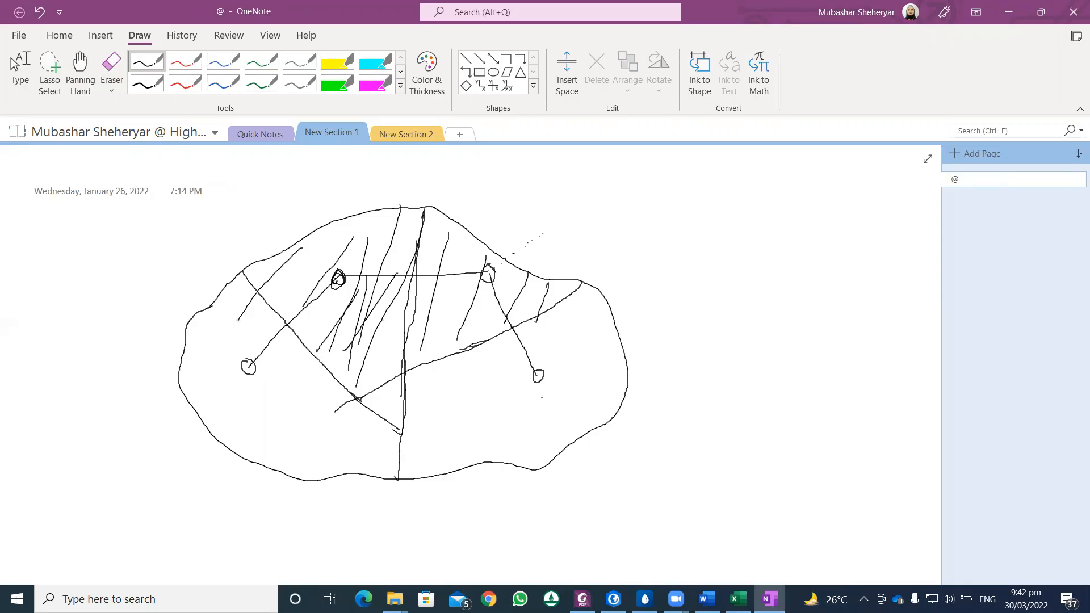
drag(430, 362, 417, 493)
drag(474, 351, 460, 455)
drag(495, 347, 501, 464)
drag(547, 319, 540, 424)
drag(572, 295, 578, 397)
drag(597, 331, 602, 420)
mouse_move(605, 372)
mouse_down()
mouse_move(585, 422)
mouse_move(479, 396)
mouse_move(556, 338)
mouse_up()
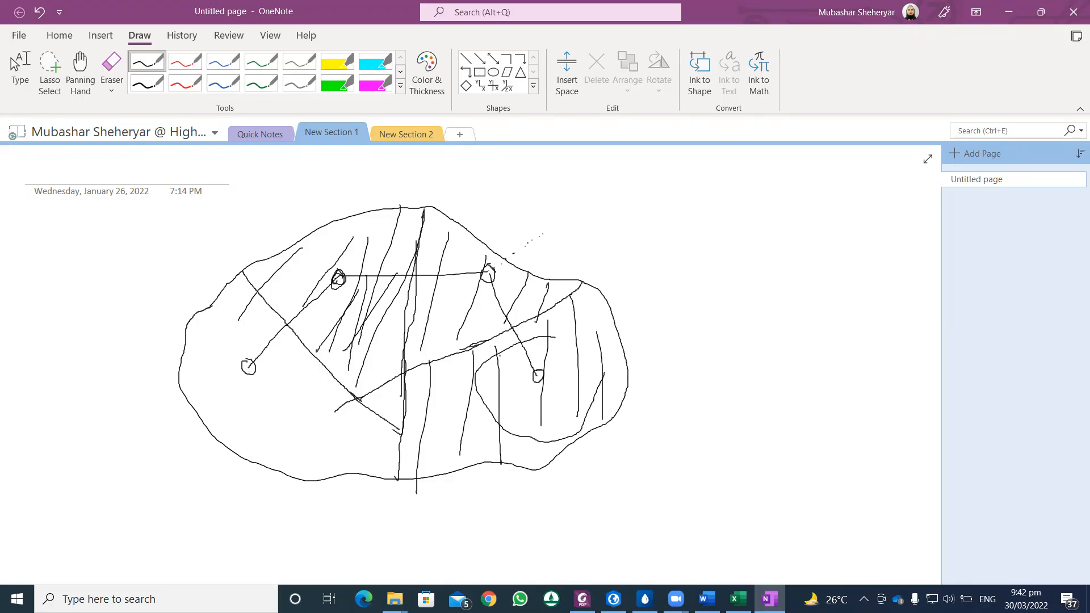
drag(538, 372, 532, 380)
Step: Hatch the area served by the lower-left junction and darken that junction's circle
mouse_move(282, 367)
mouse_down()
mouse_move(341, 452)
mouse_move(209, 382)
mouse_up()
drag(214, 334, 199, 374)
mouse_move(239, 314)
mouse_down()
mouse_move(204, 410)
mouse_move(212, 427)
mouse_up()
drag(259, 357, 245, 436)
drag(296, 377, 258, 485)
drag(331, 398, 319, 444)
drag(245, 362, 253, 376)
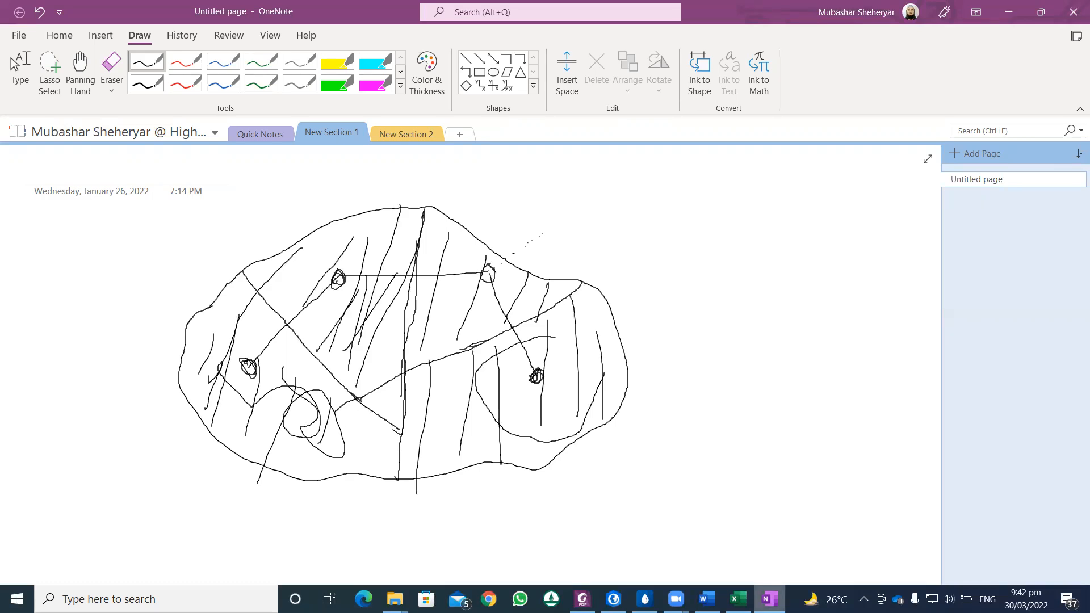
Step: Switch between ArcGIS Pro and WaterGEMS to compare the single Coverage Area polygon with the Thiessen polygons
mouse_move(644, 599)
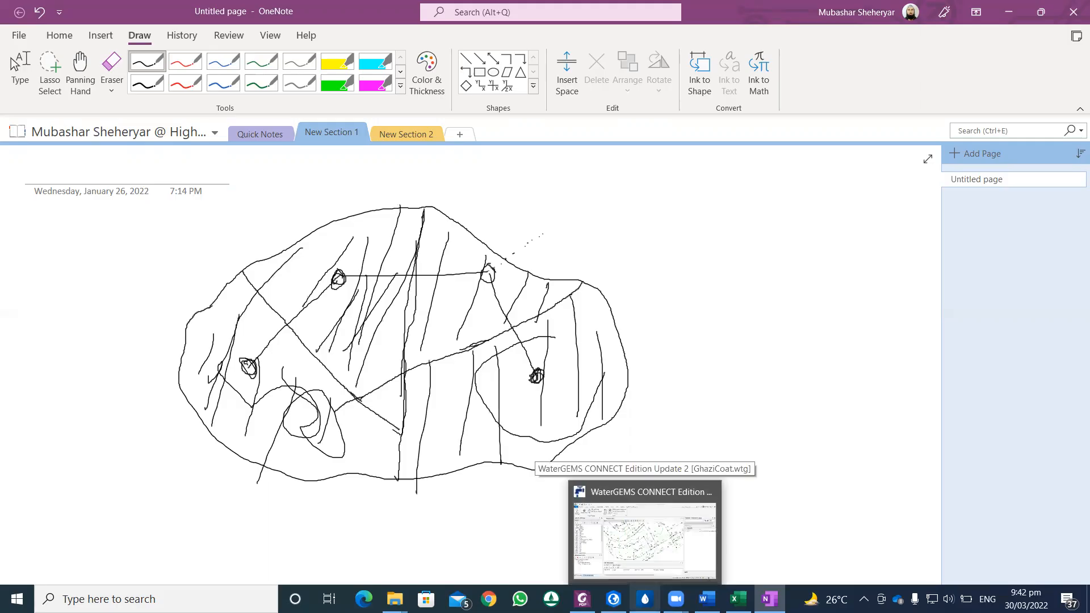
click(614, 599)
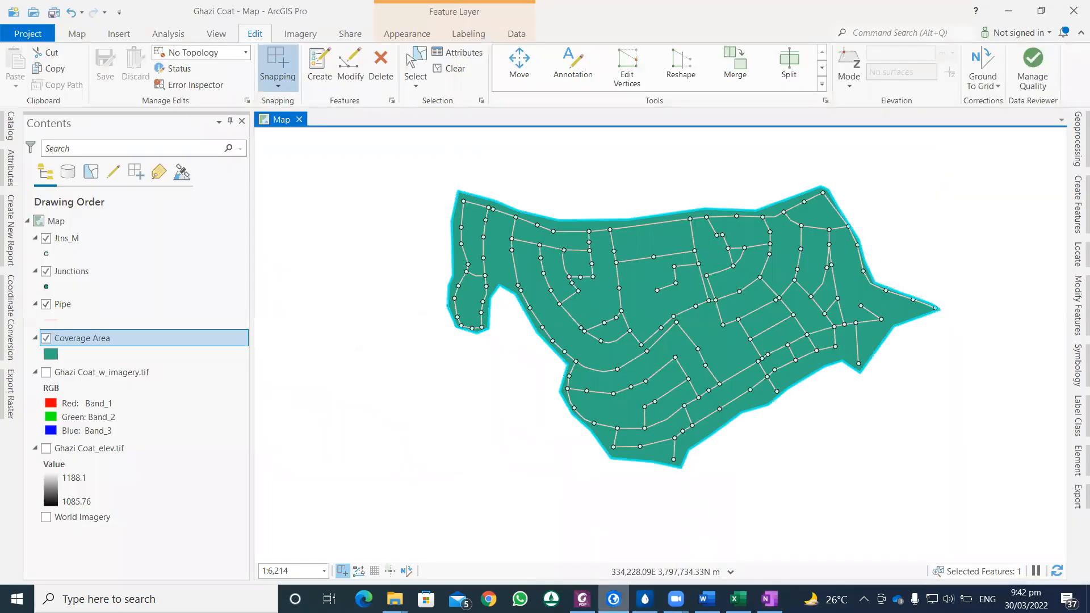
click(644, 599)
scroll(670, 359, down, 1)
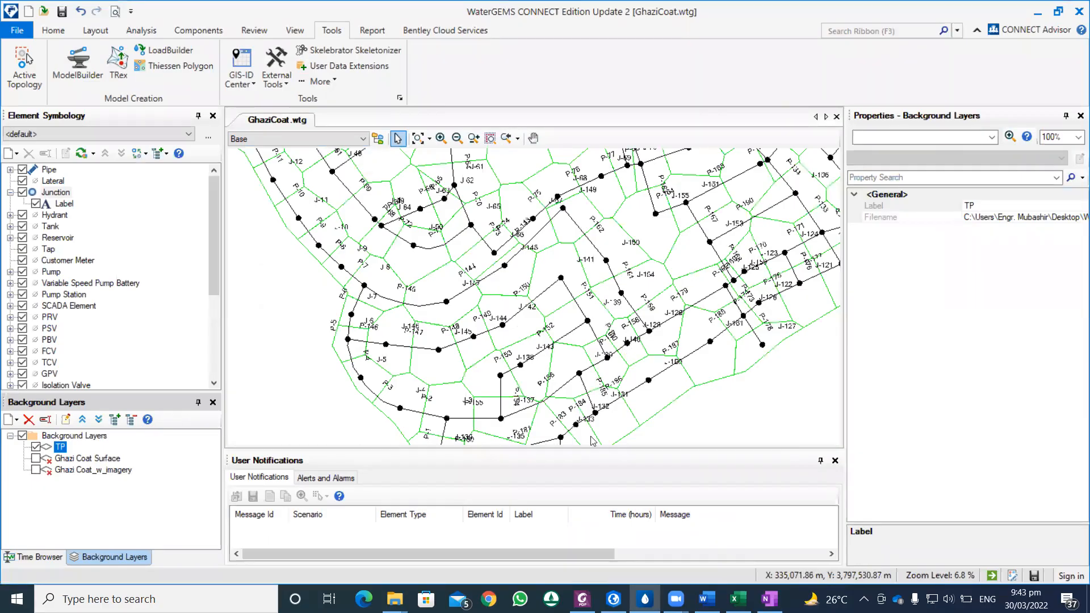
click(613, 599)
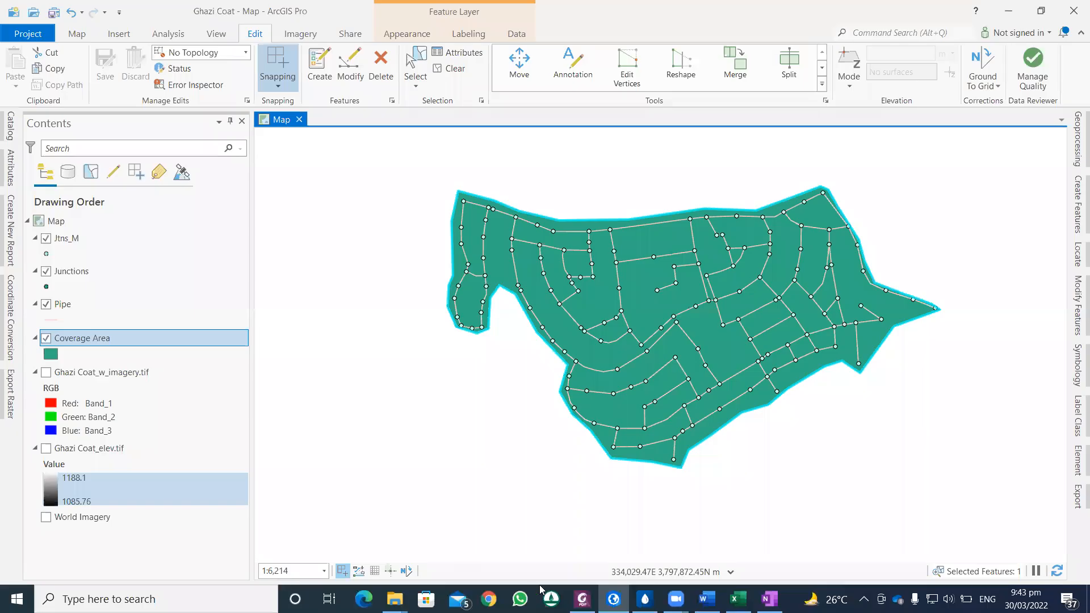
mouse_move(645, 599)
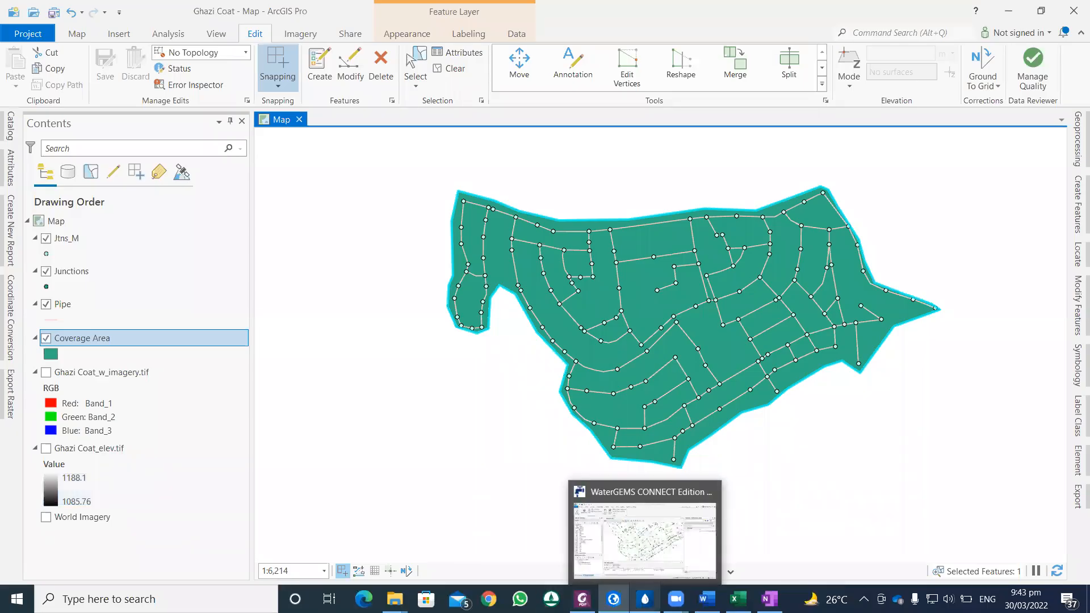
click(645, 599)
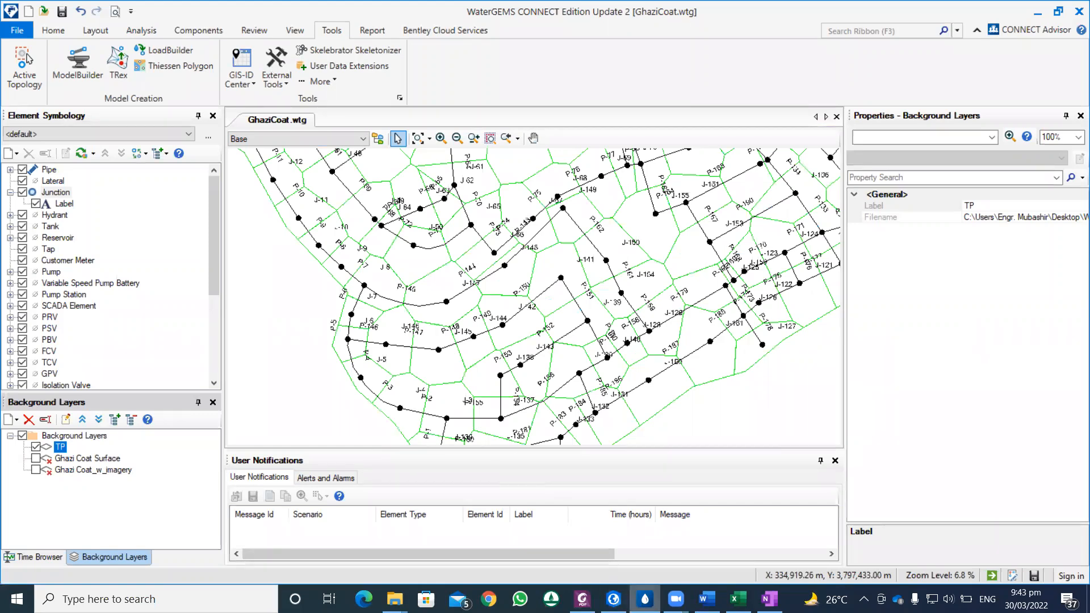
Step: Open the Coverage Area attribute table in ArcGIS Pro and examine its area, population, supply and demand fields alongside the WaterGEMS polygons
click(614, 599)
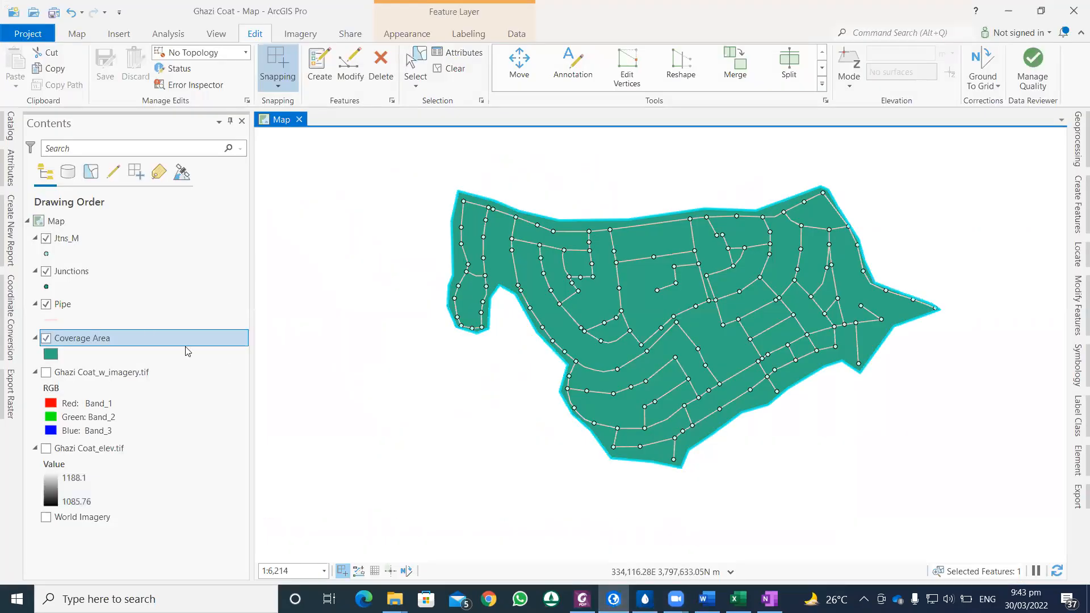
right_click(102, 339)
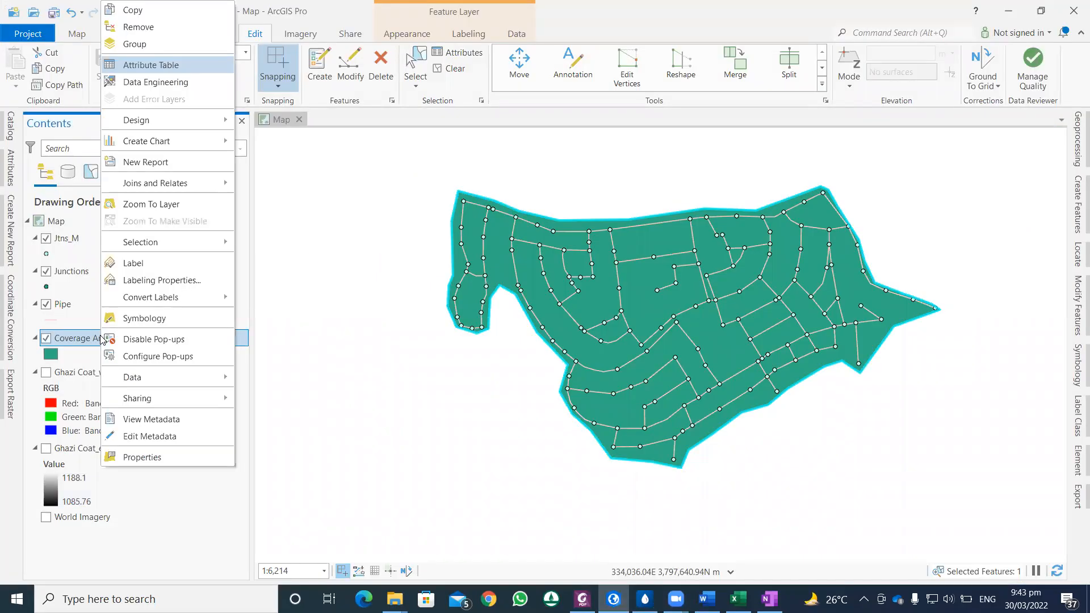
click(157, 69)
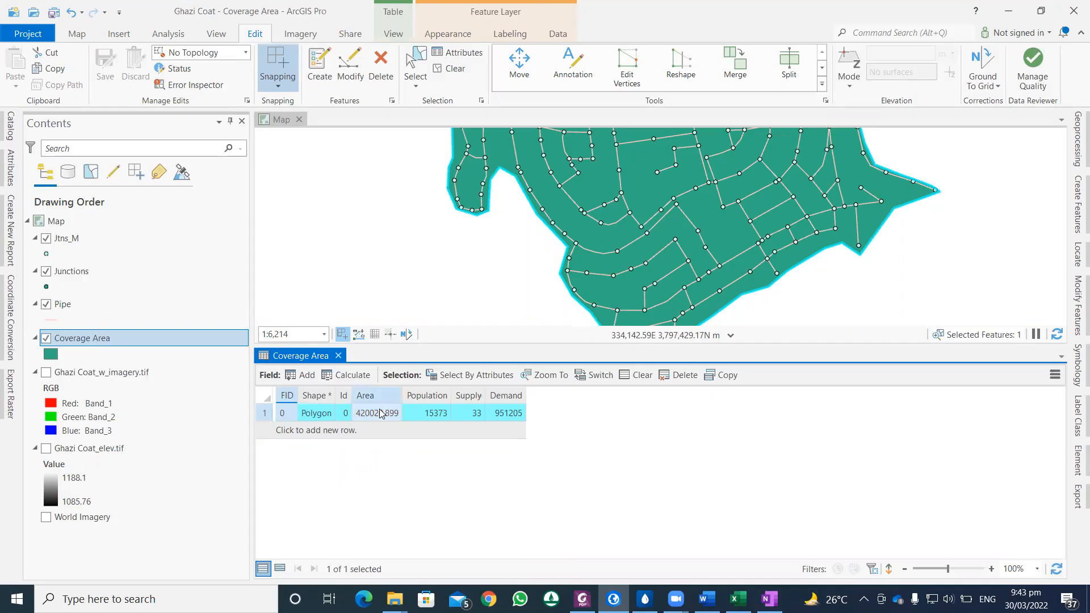
mouse_move(378, 398)
mouse_move(420, 397)
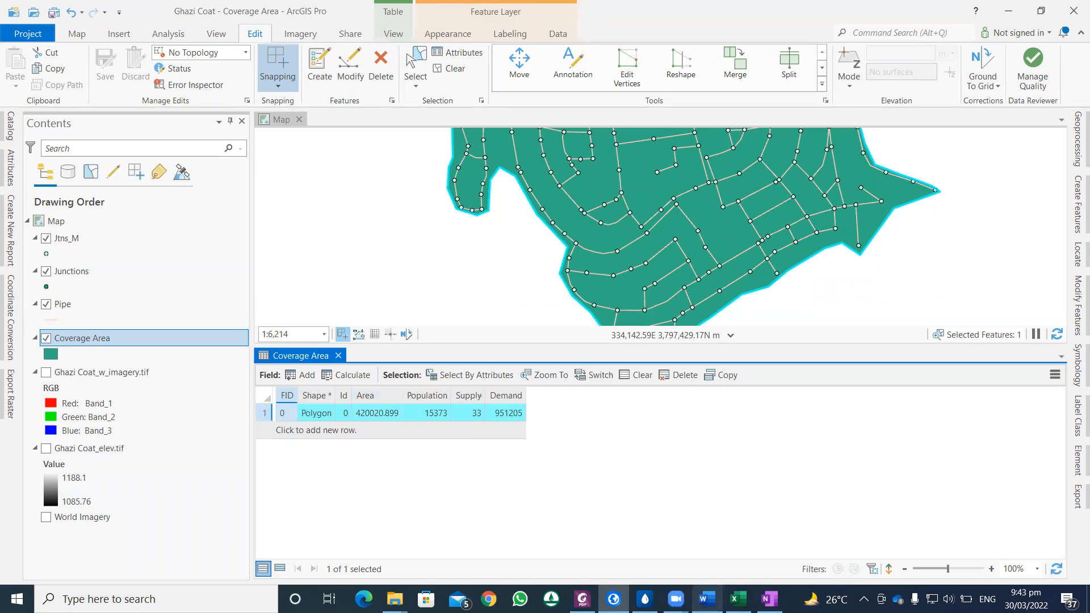
click(645, 599)
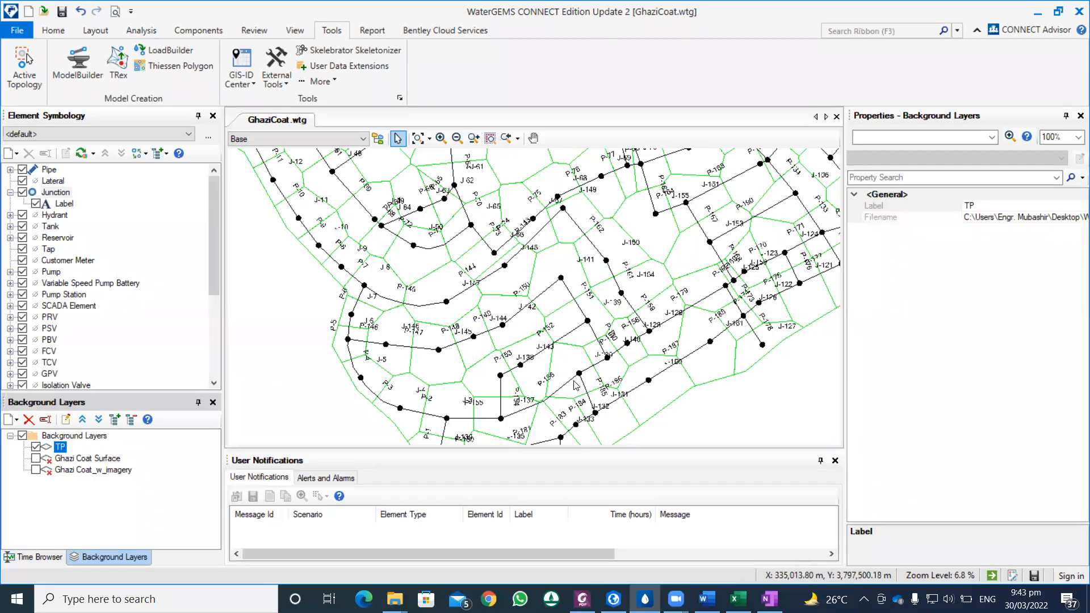
click(614, 599)
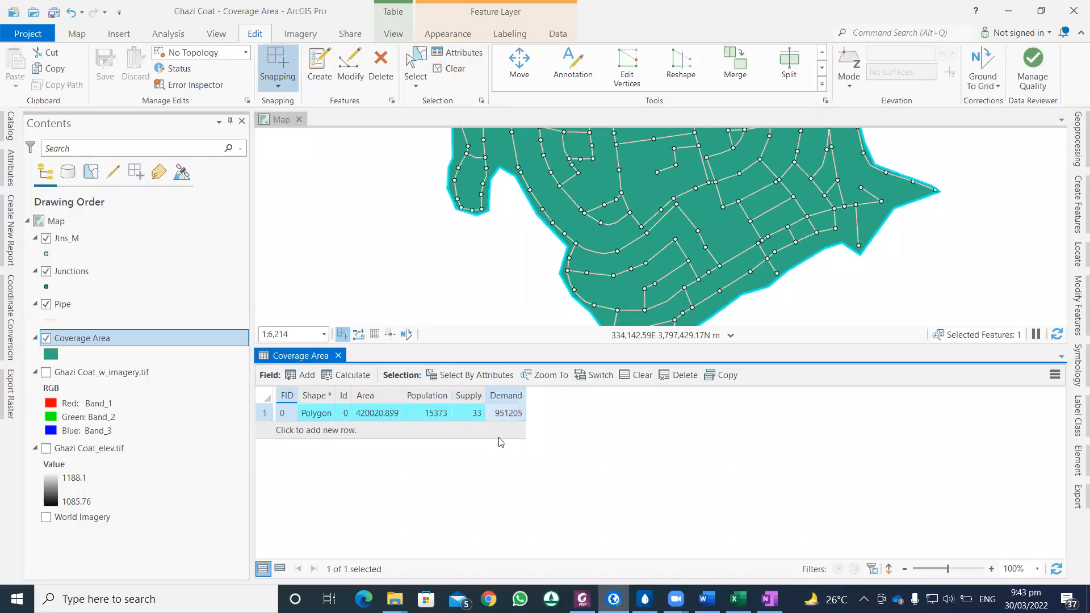
Step: Return to WaterGEMS and examine the Thiessen polygons around the junctions along the whole network boundary
click(645, 599)
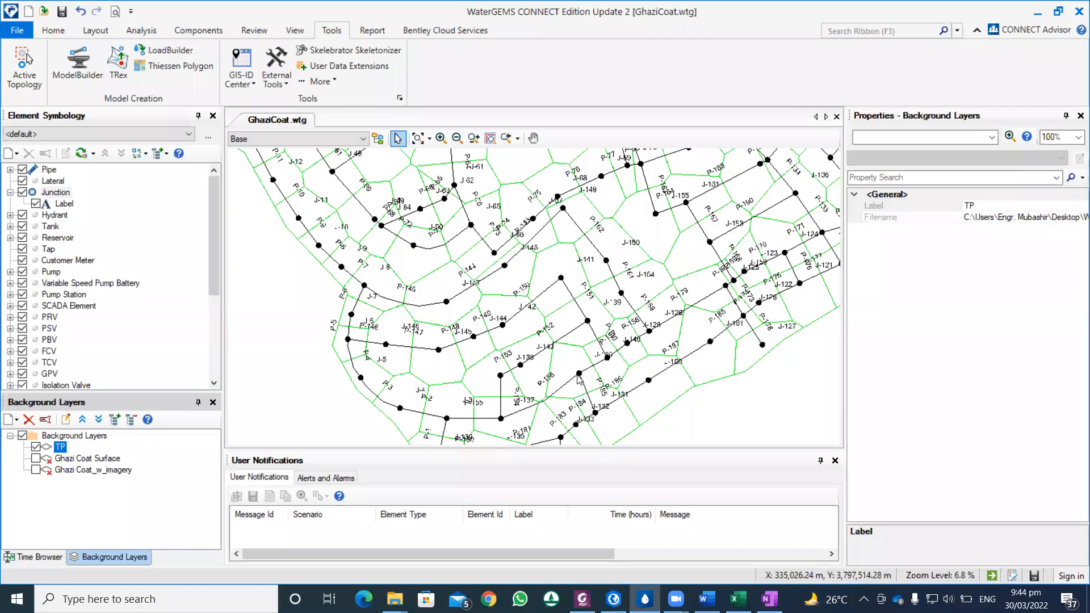
scroll(579, 358, down, 3)
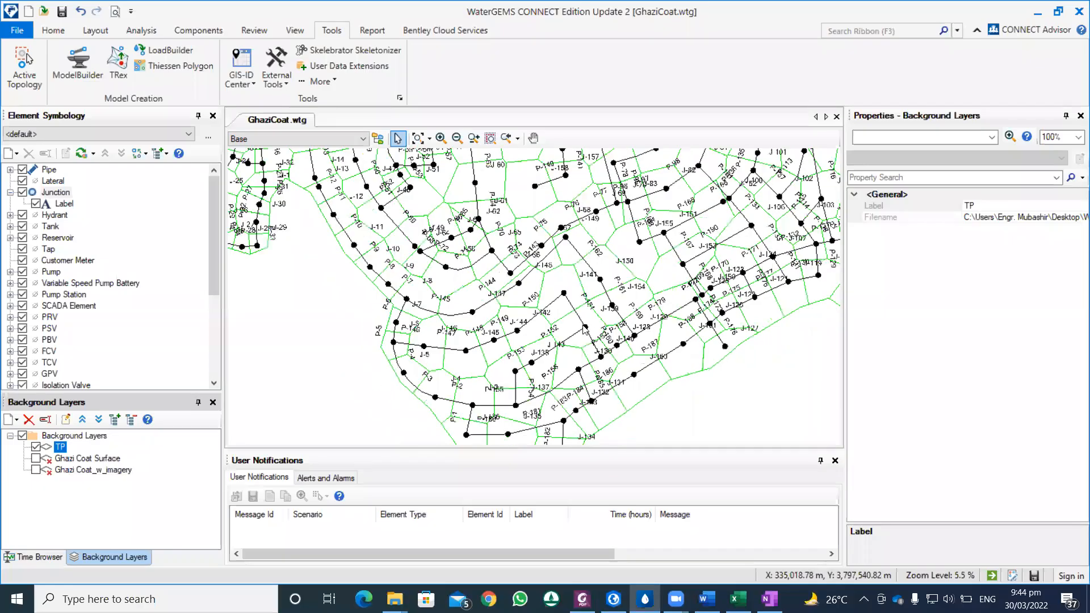
scroll(568, 319, up, 1)
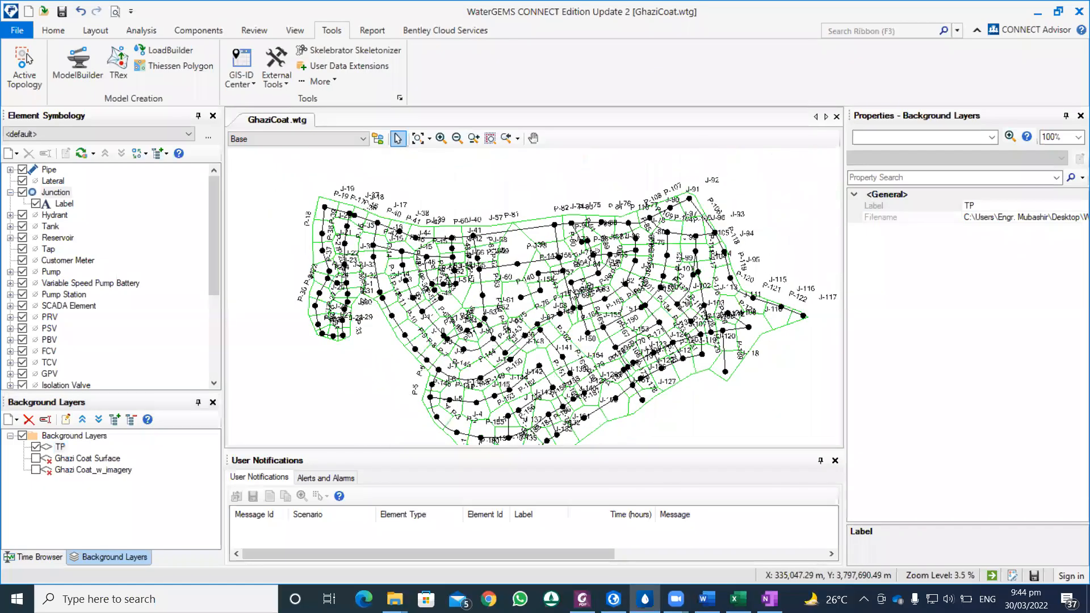
scroll(520, 299, up, 1)
scroll(436, 291, up, 1)
scroll(435, 294, up, 2)
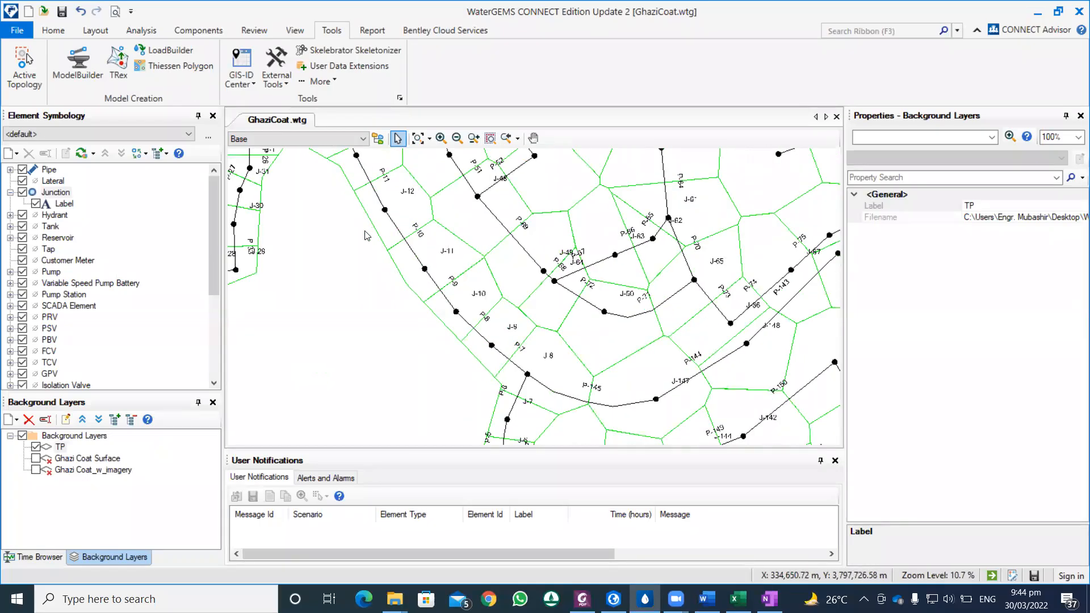
scroll(363, 210, down, 1)
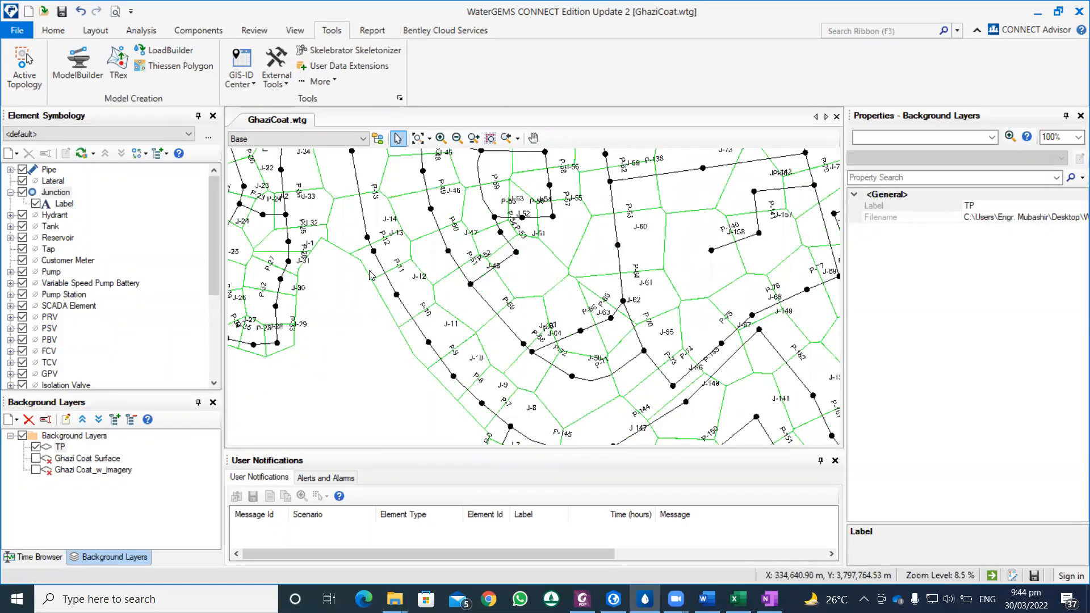
scroll(369, 283, down, 1)
drag(408, 328, 410, 327)
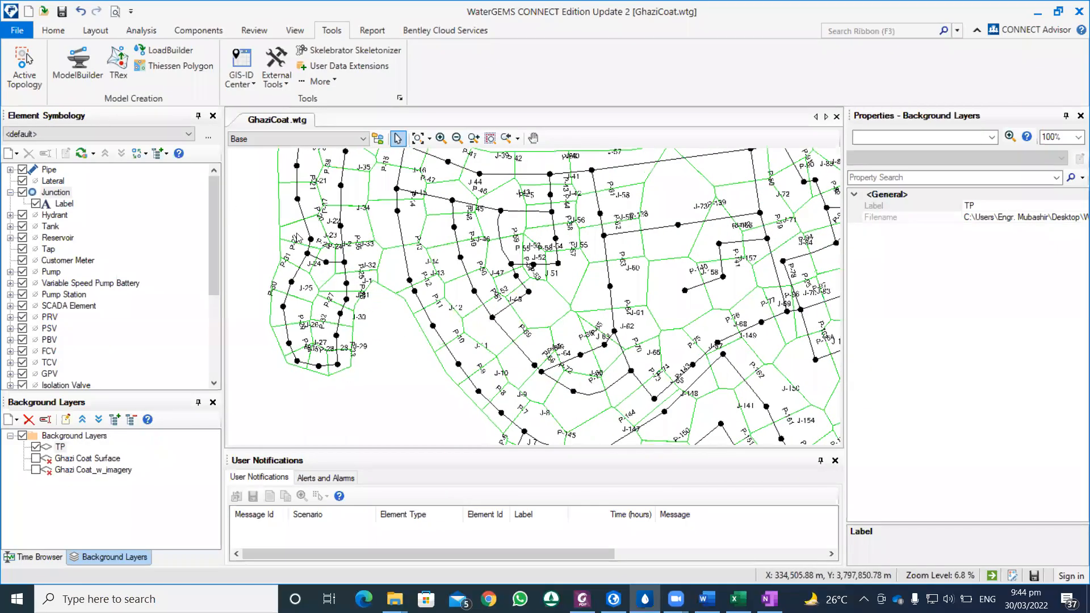
drag(284, 386, 290, 428)
drag(456, 217, 349, 241)
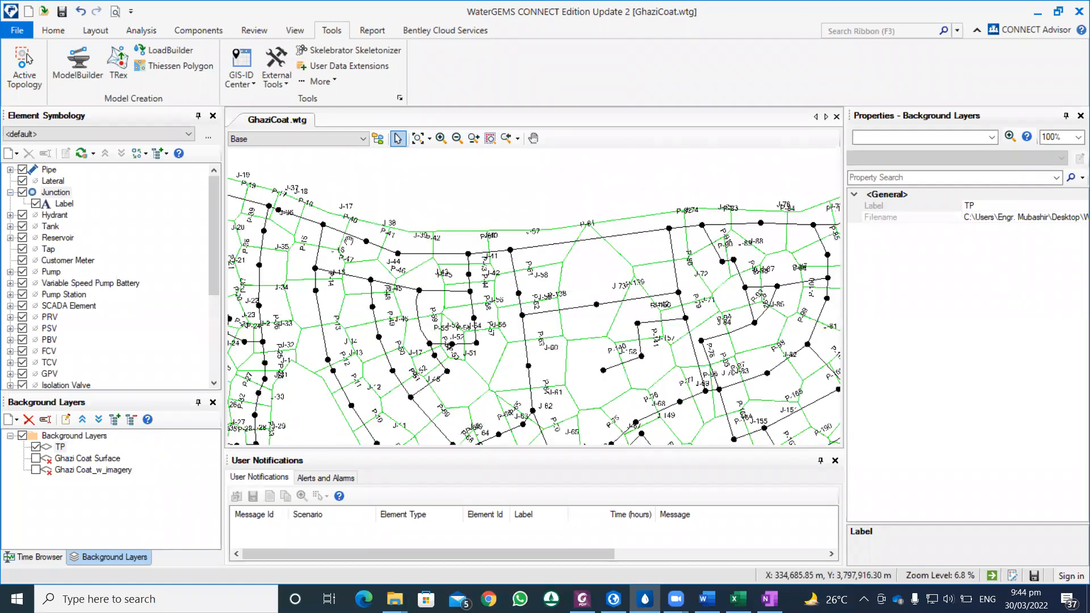
drag(540, 277, 373, 295)
drag(762, 234, 535, 138)
drag(655, 349, 699, 227)
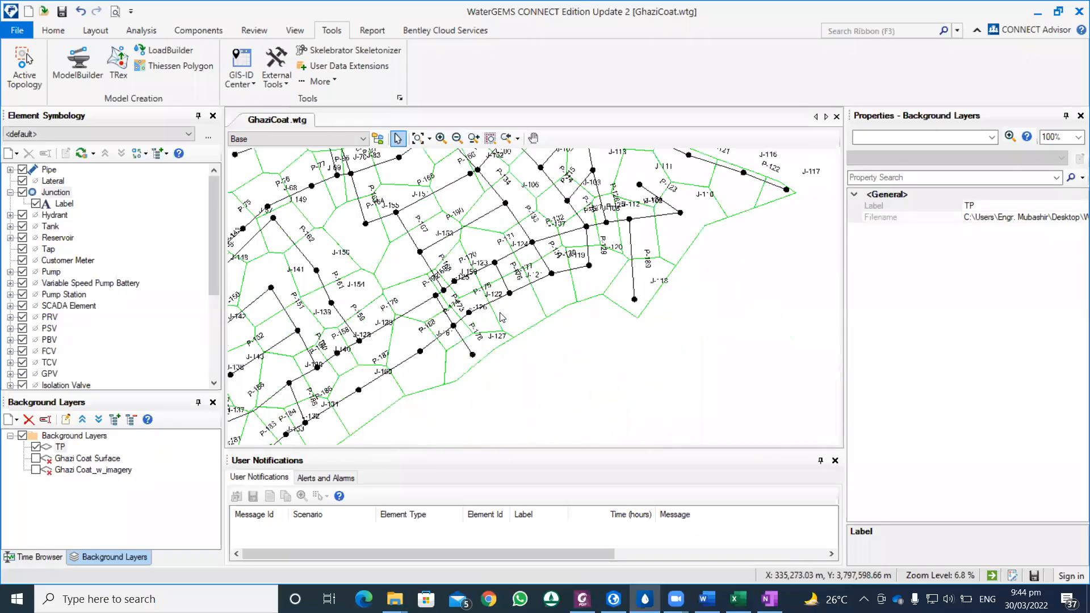
drag(464, 332, 487, 350)
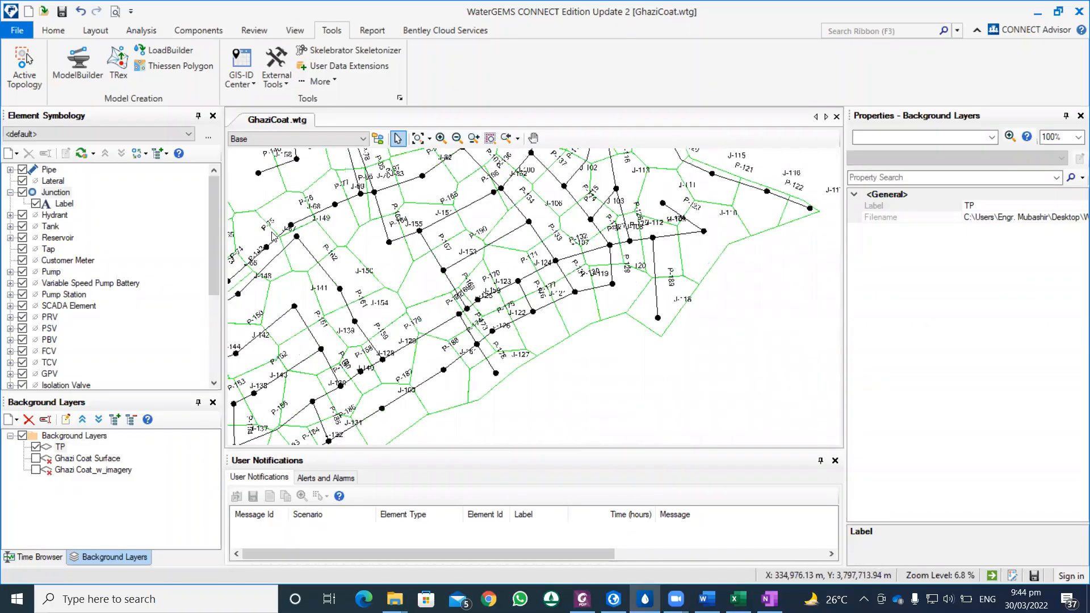
Step: Start a new LoadBuilder definition and choose area load data with the Proportional Distribution By Area method
click(170, 51)
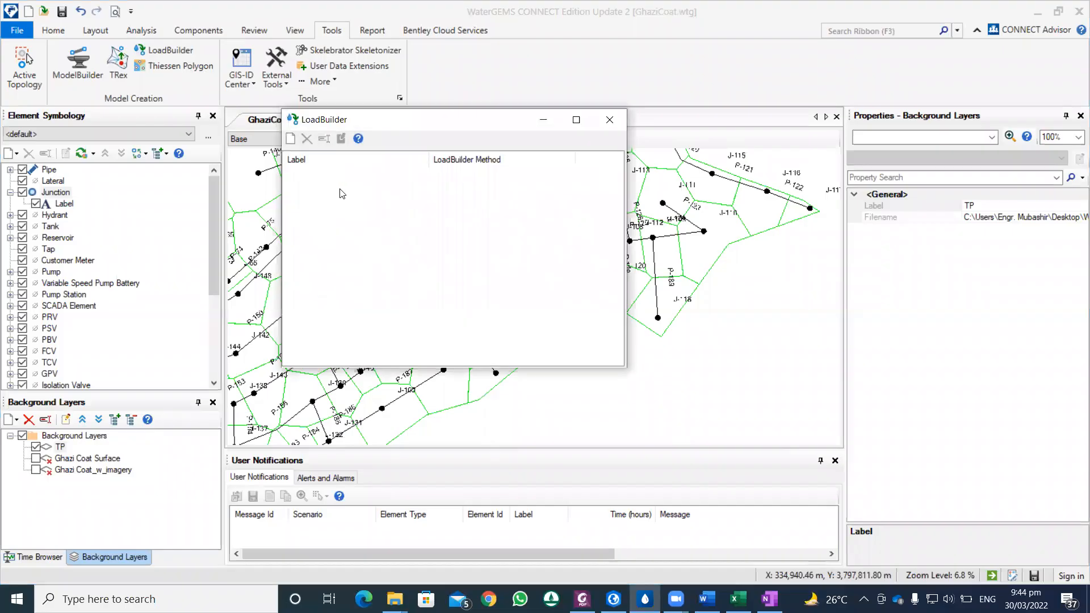
click(291, 139)
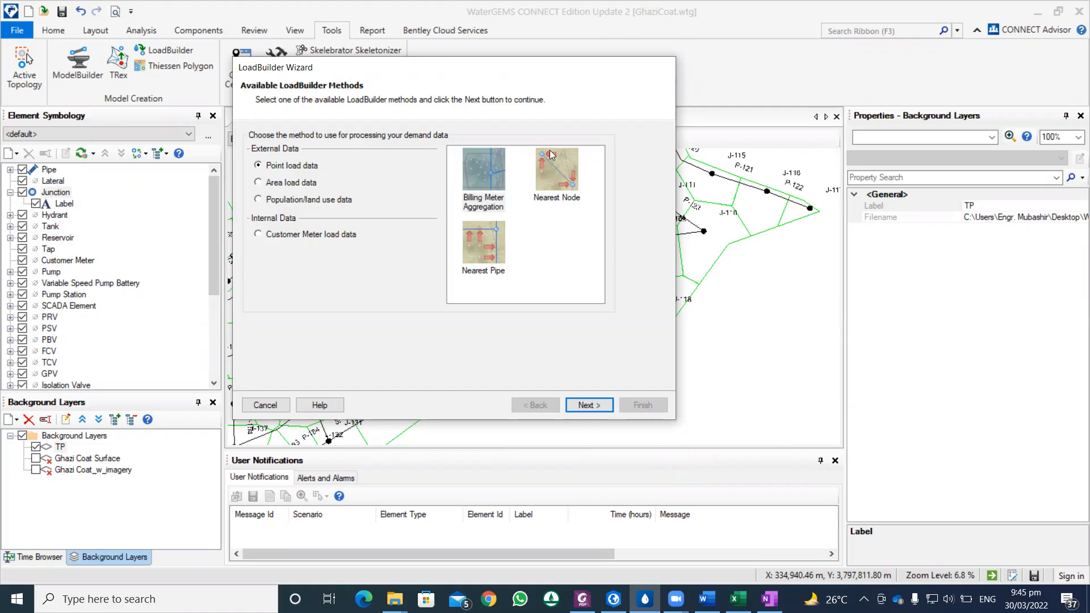
click(306, 184)
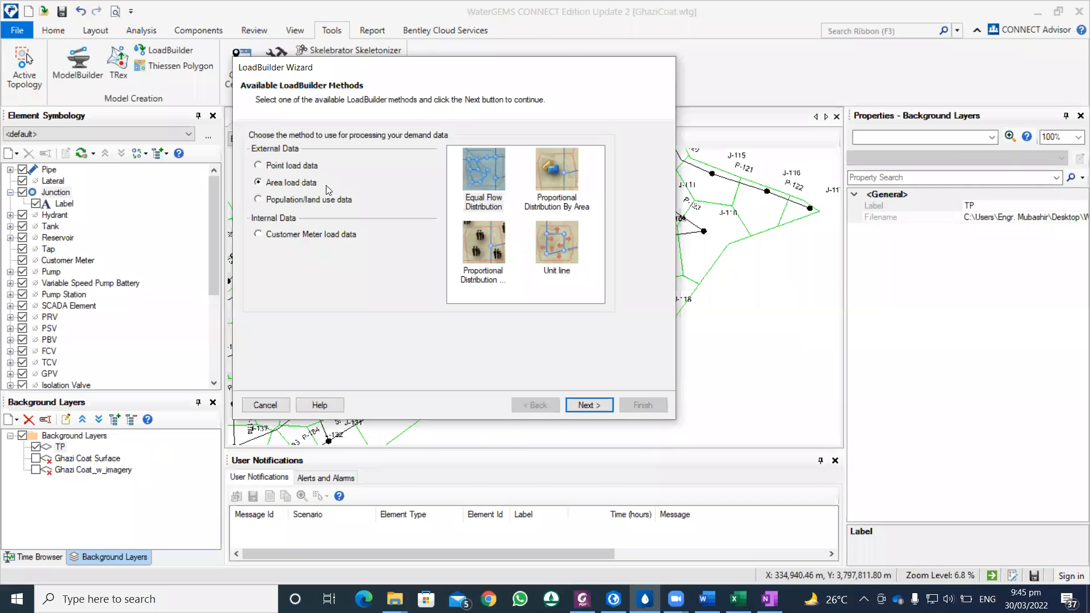
click(563, 176)
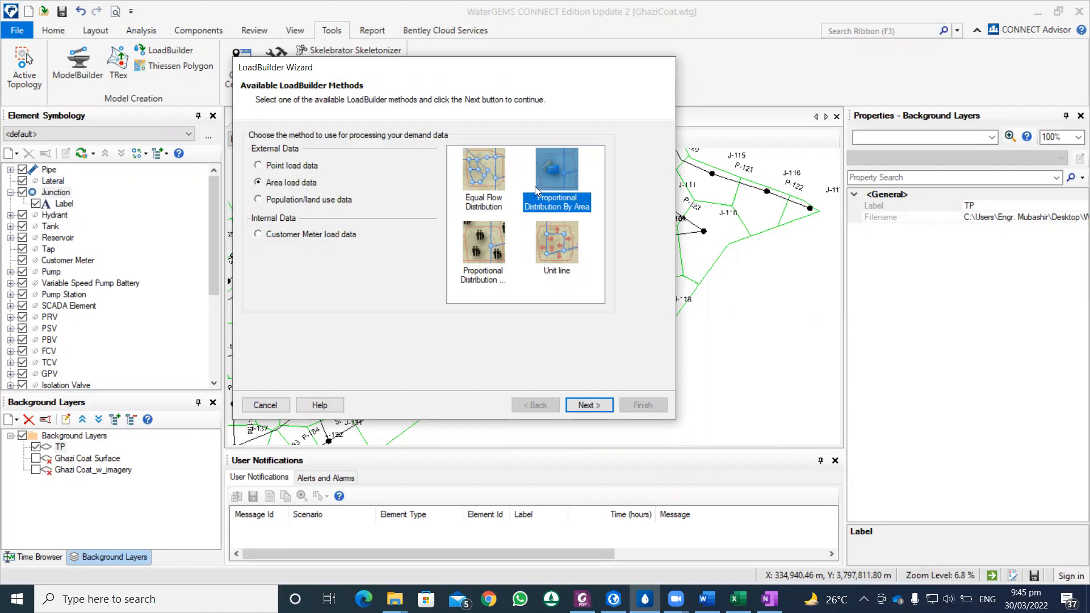
Step: Load the TP shapefile as the service area layer, with ELEMENTID as its node ID field
click(591, 404)
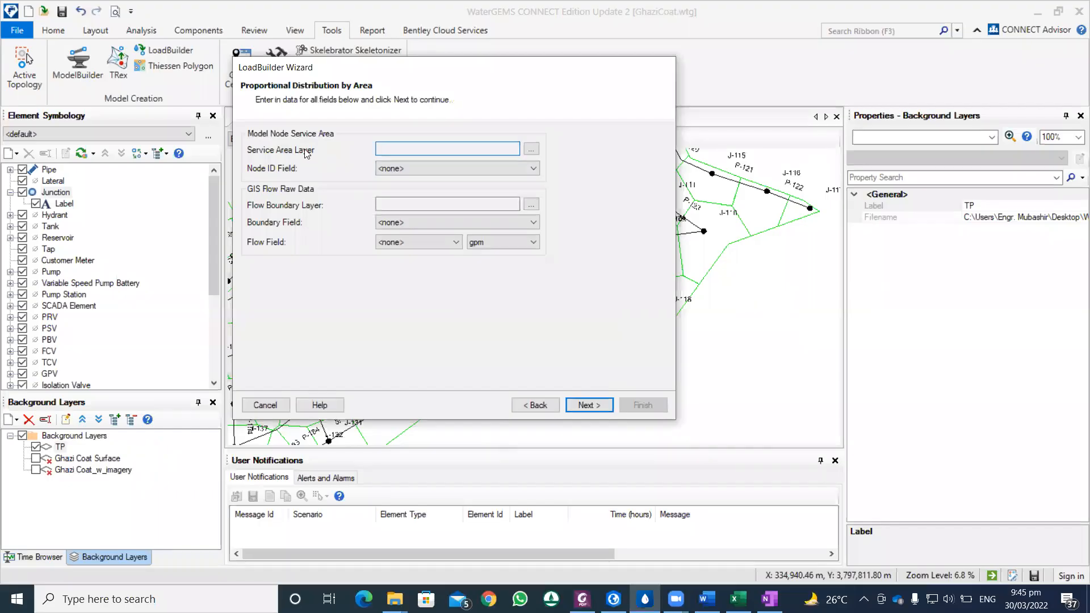
click(532, 151)
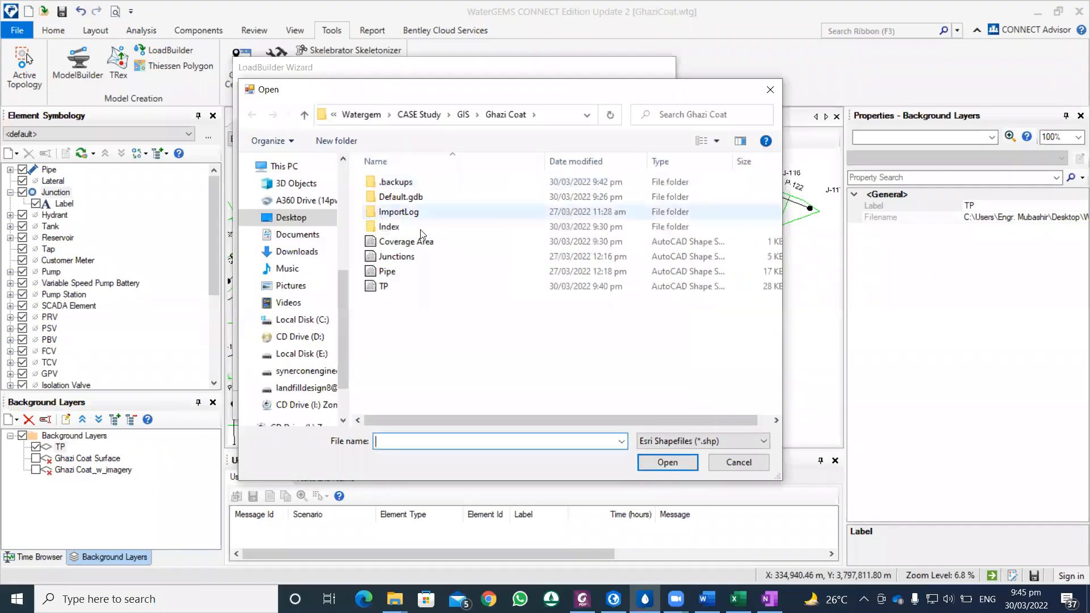
click(384, 287)
click(667, 462)
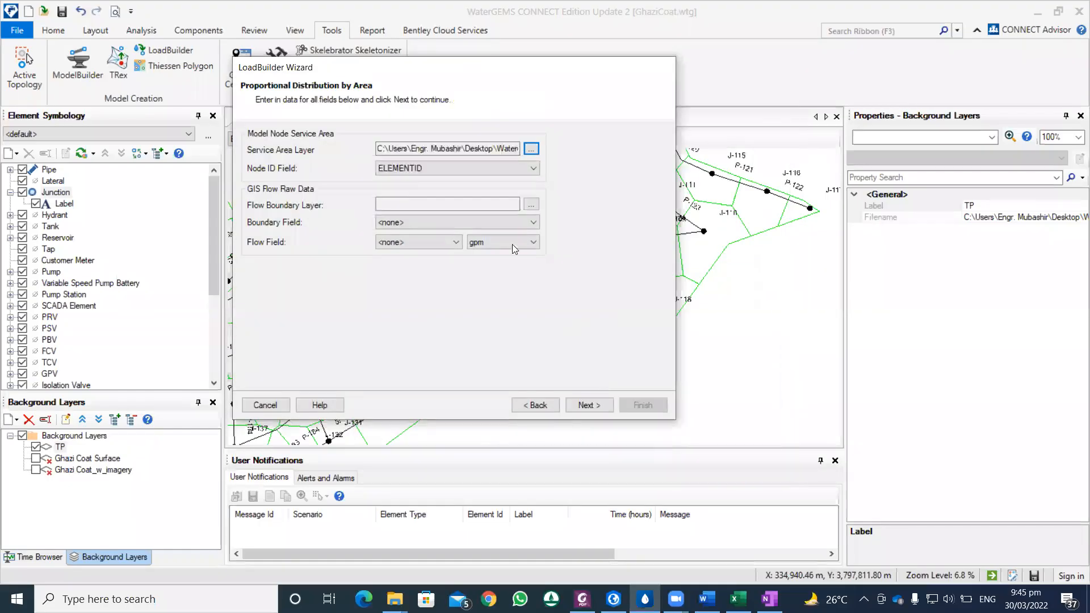
click(531, 169)
click(531, 169)
Step: Load the Coverage Area shapefile as the flow boundary layer
click(531, 205)
click(532, 206)
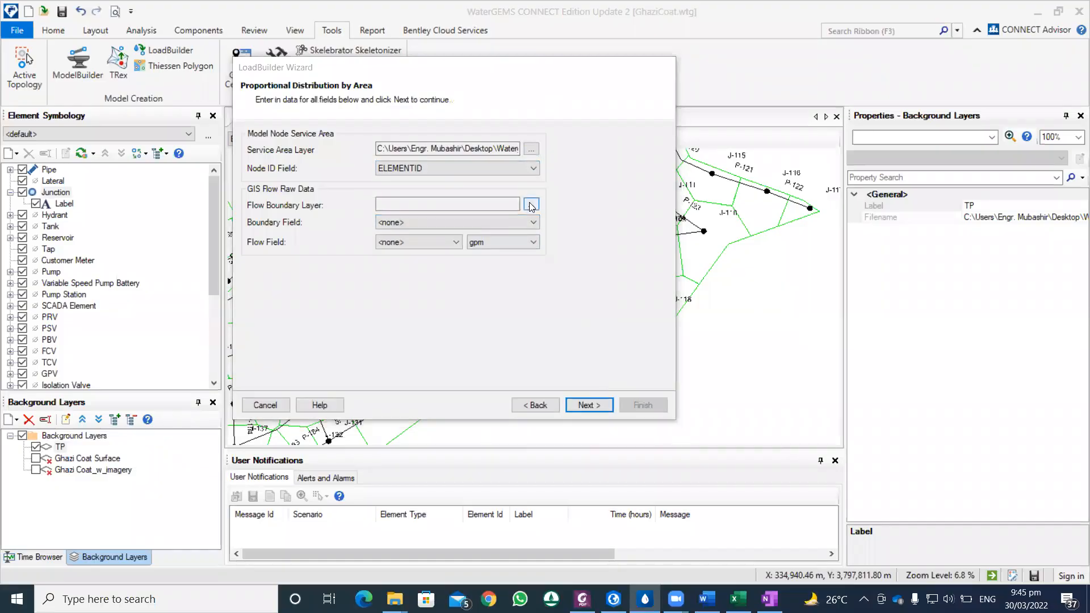
click(421, 243)
click(667, 462)
Step: Set the boundary field to DEMAND and the flow field to SUPPLY
click(483, 222)
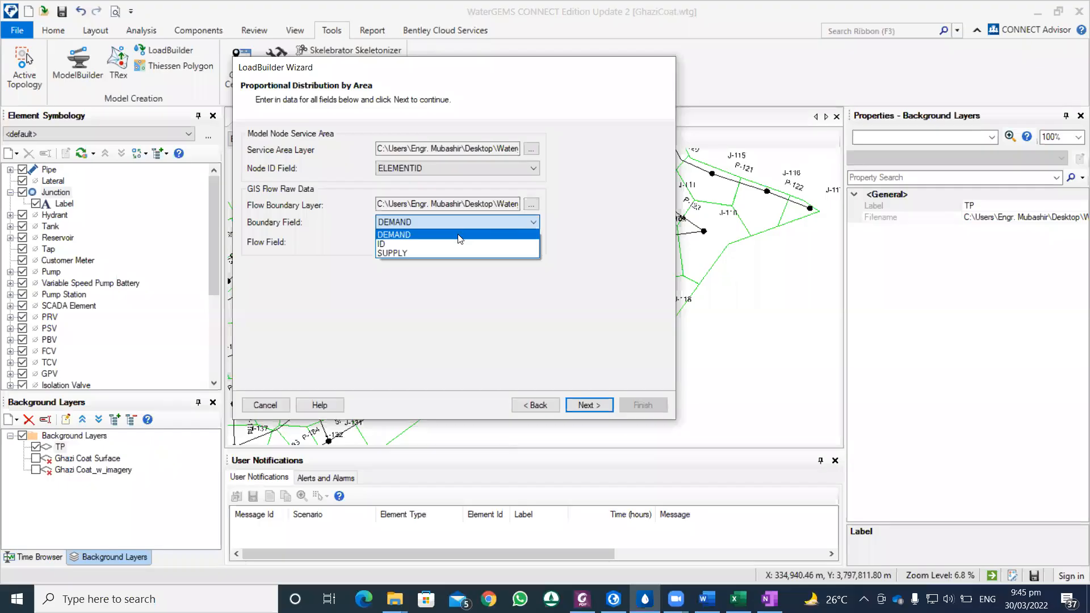
click(460, 235)
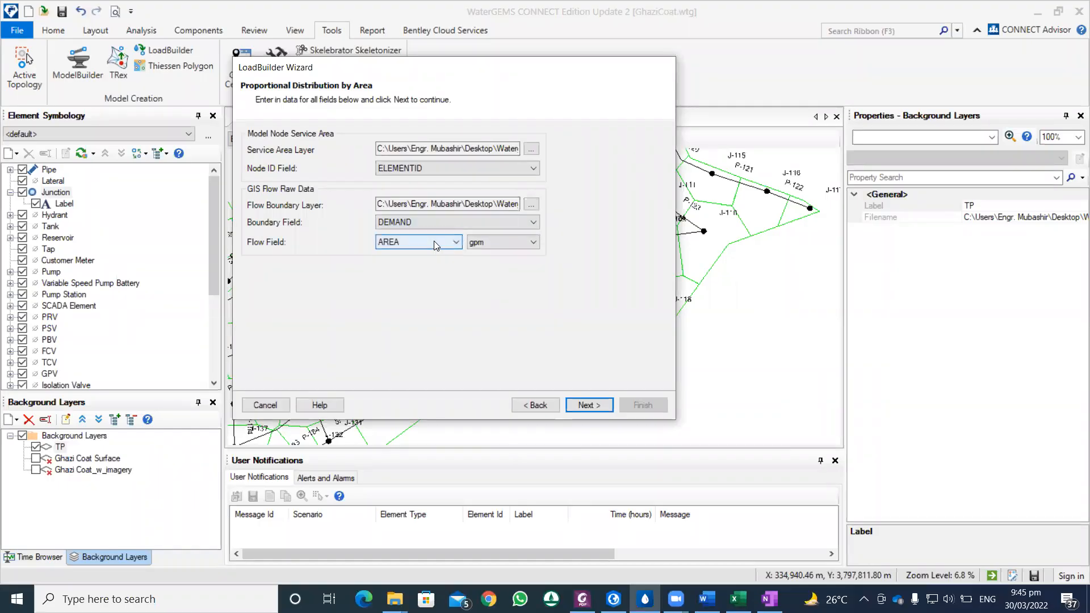
click(433, 241)
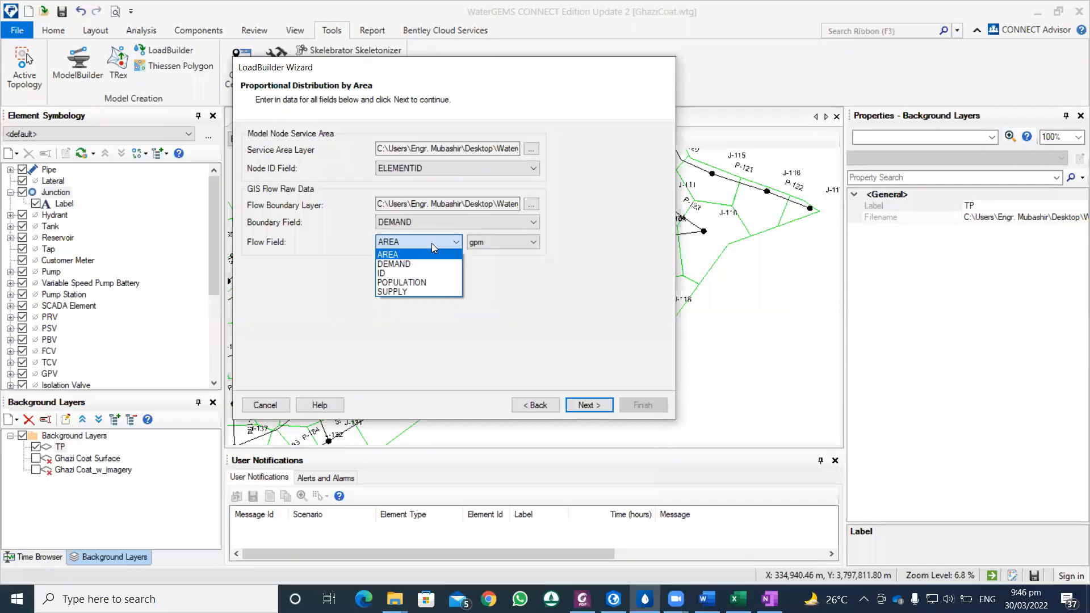
click(400, 290)
Step: Check the Coverage Area attribute table in ArcGIS Pro, then review the boundary field and flow unit options back in WaterGEMS
click(614, 599)
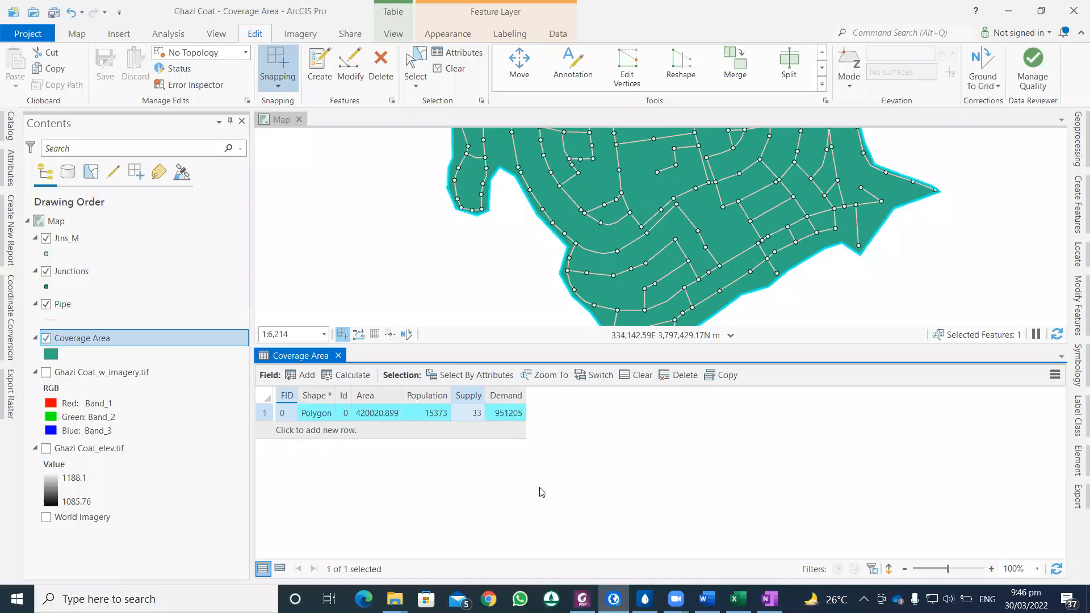
mouse_move(707, 599)
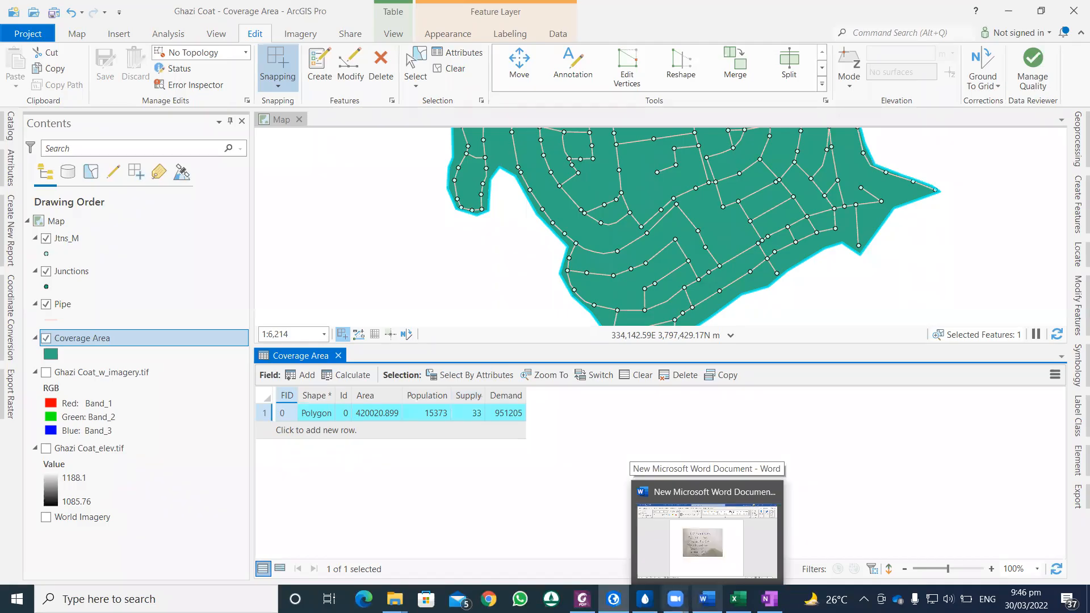
click(645, 599)
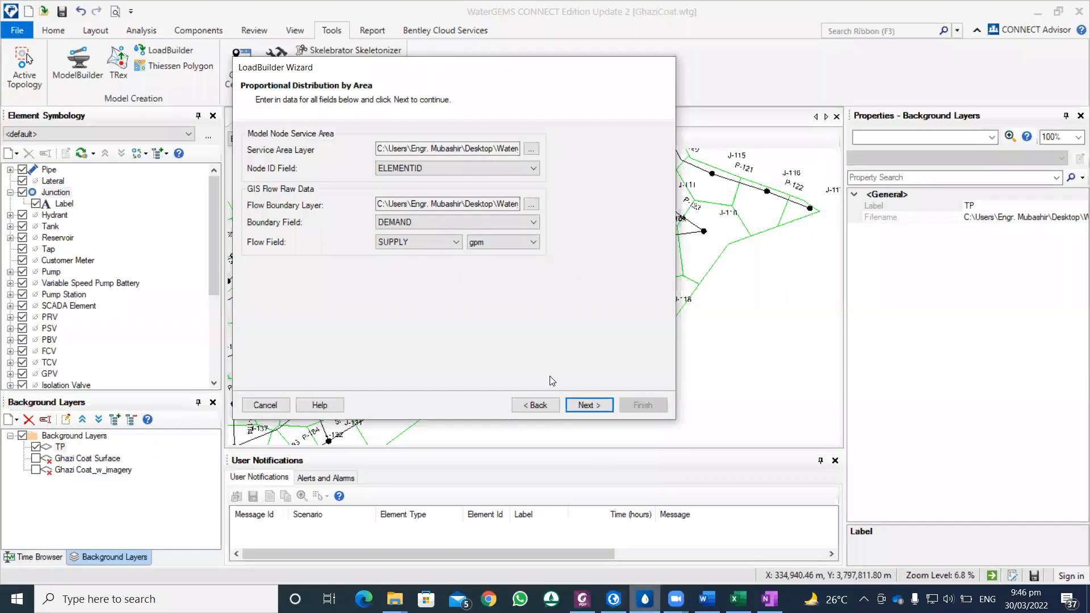
click(433, 220)
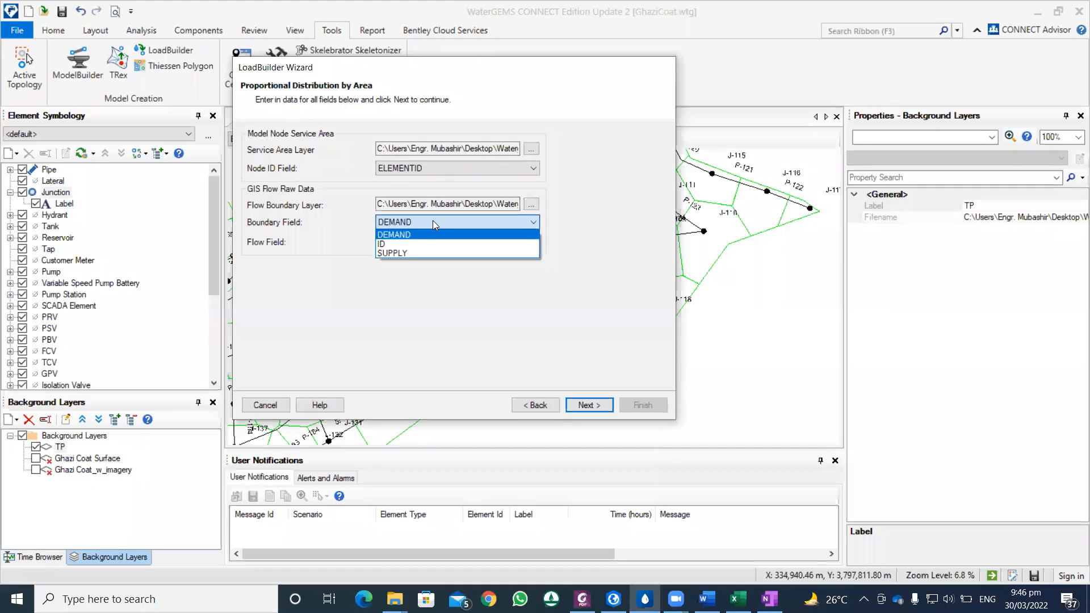
click(433, 220)
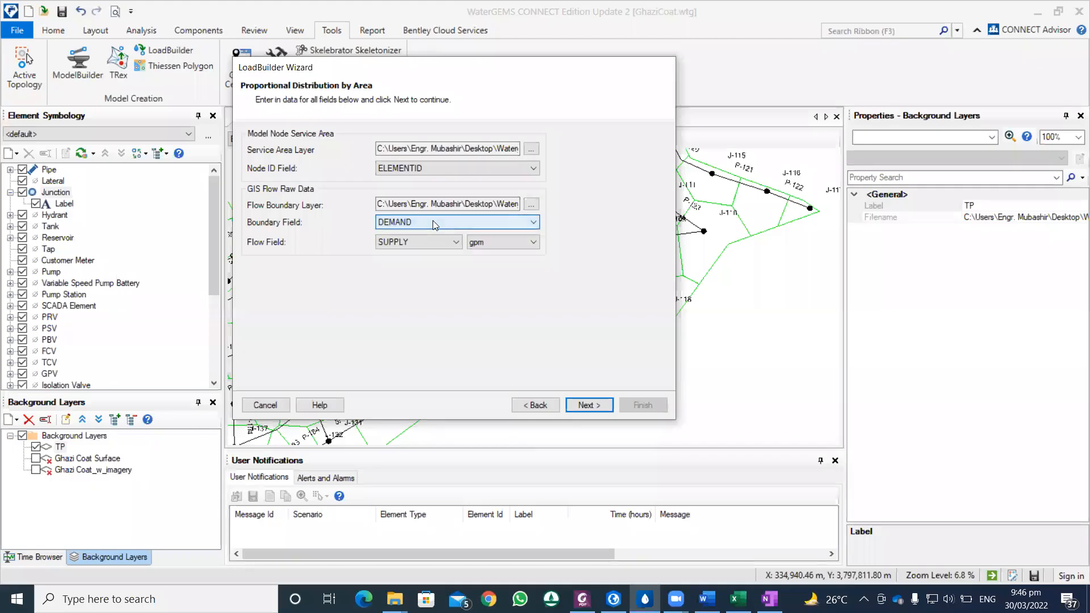
click(484, 242)
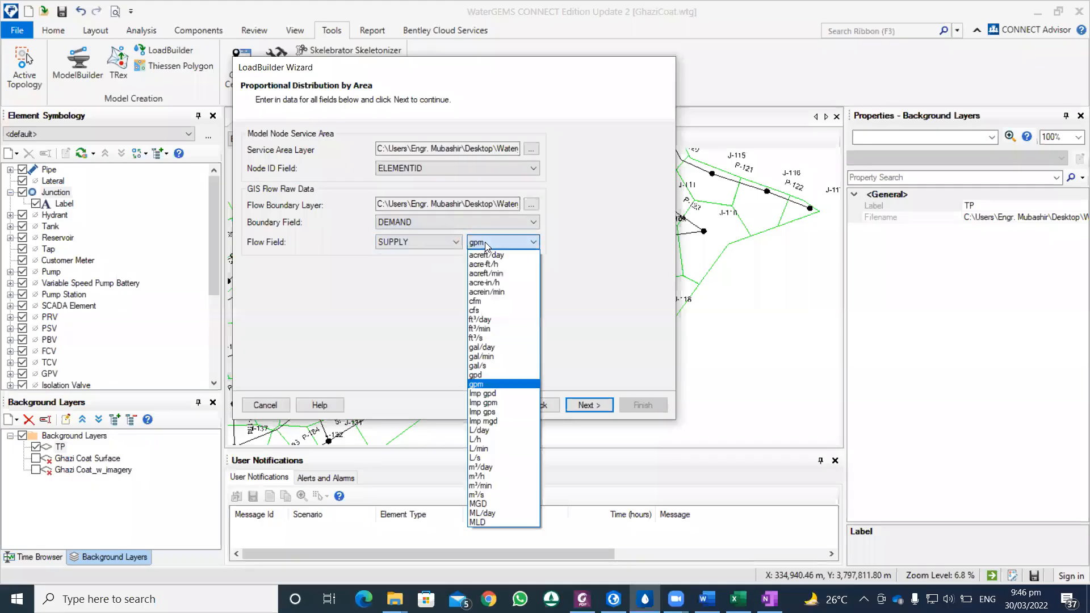
click(486, 244)
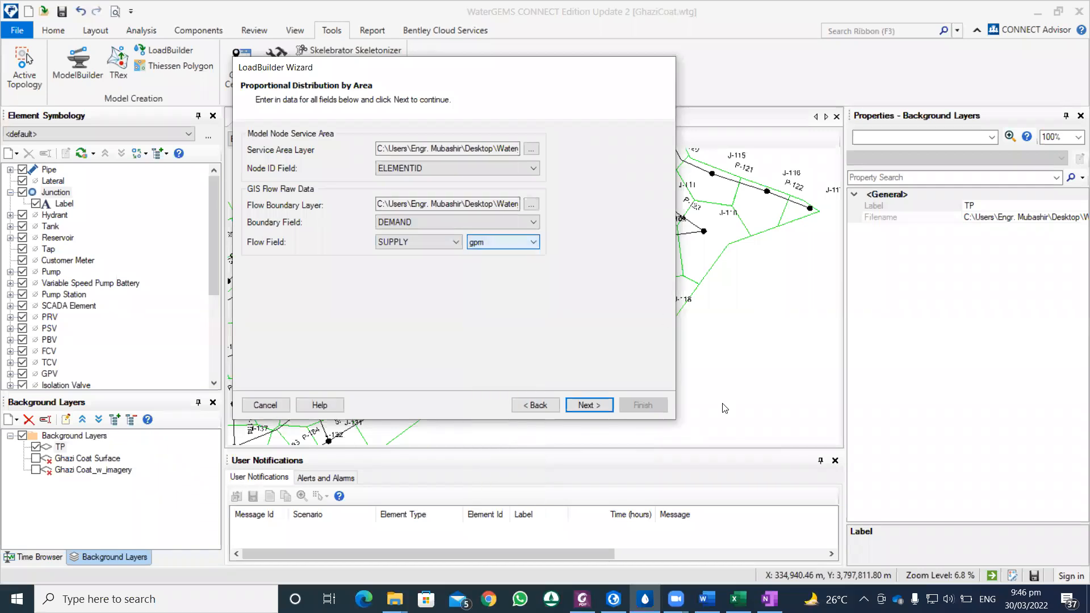
Step: Consult the domestic water supply standards in Design Criteria of WASAs.pdf in Foxit, then set the WaterGEMS flow field unit to gpd
click(582, 599)
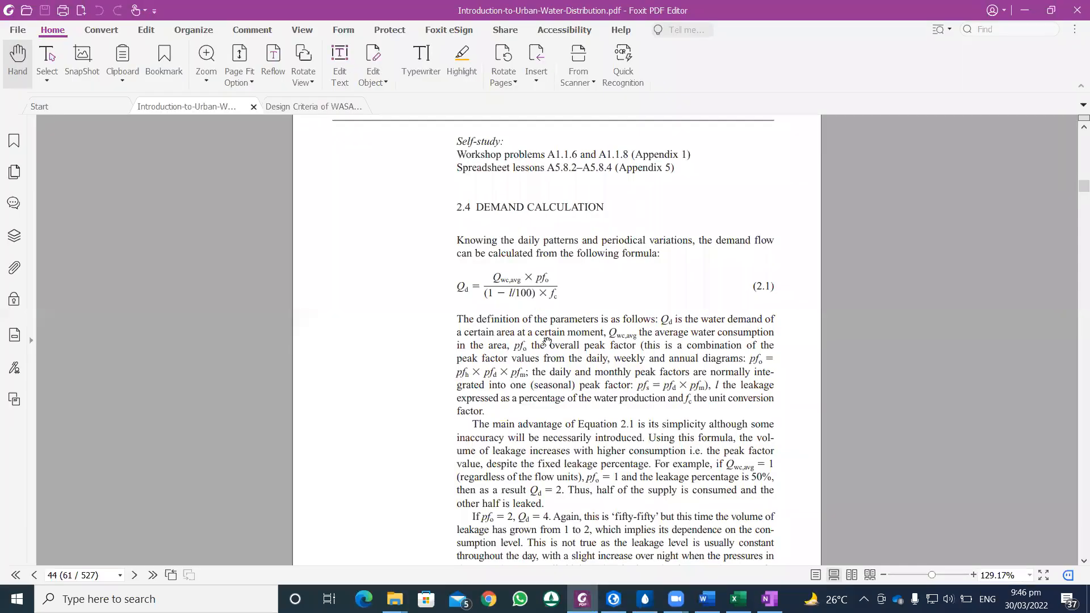
scroll(545, 342, up, 5)
click(296, 108)
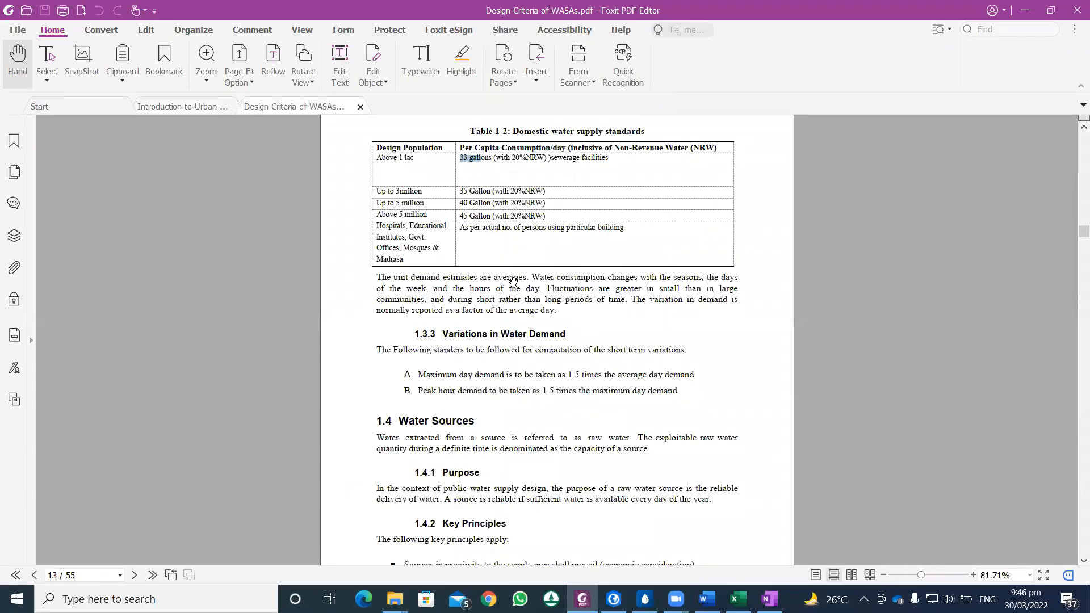
scroll(511, 281, up, 3)
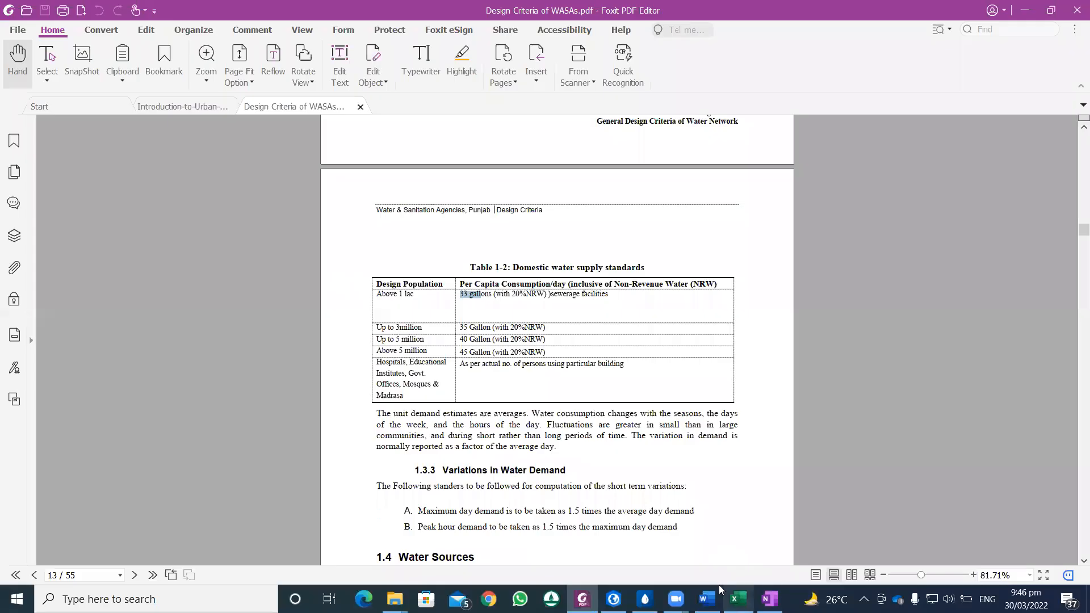
click(645, 599)
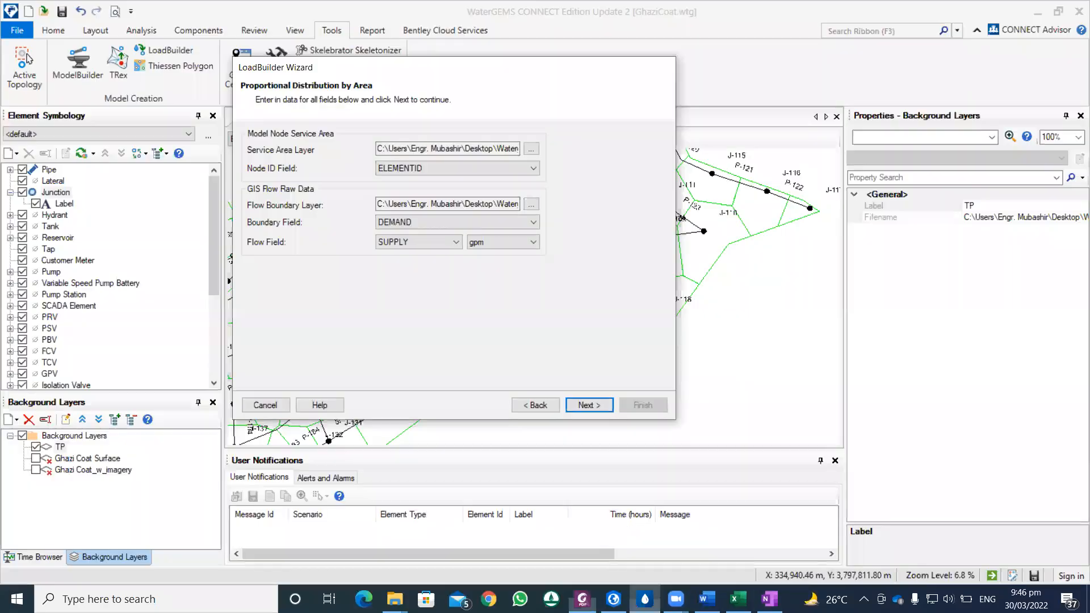
click(530, 245)
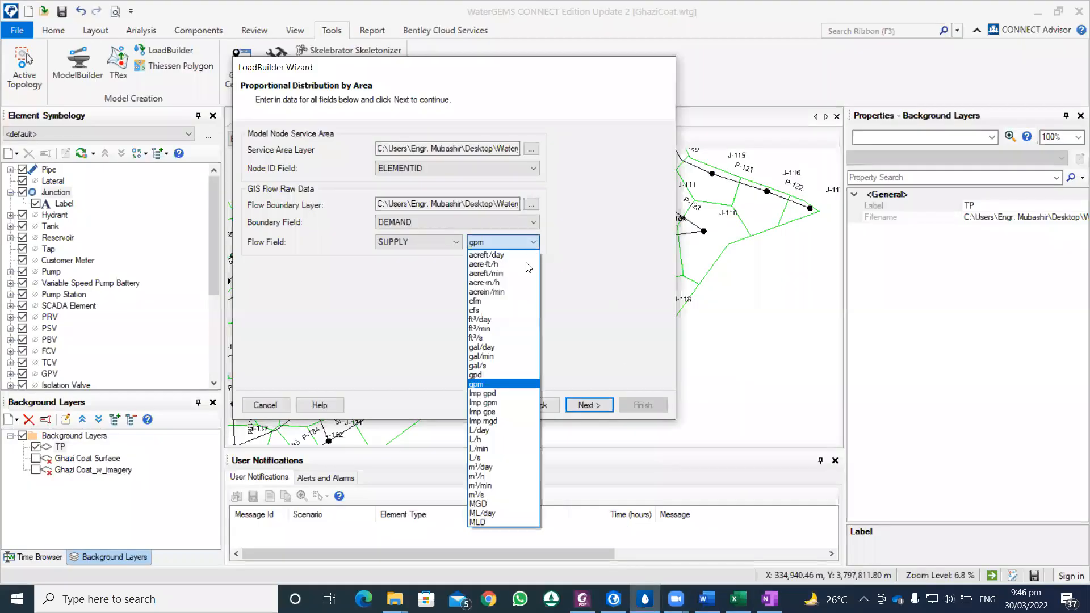
click(498, 375)
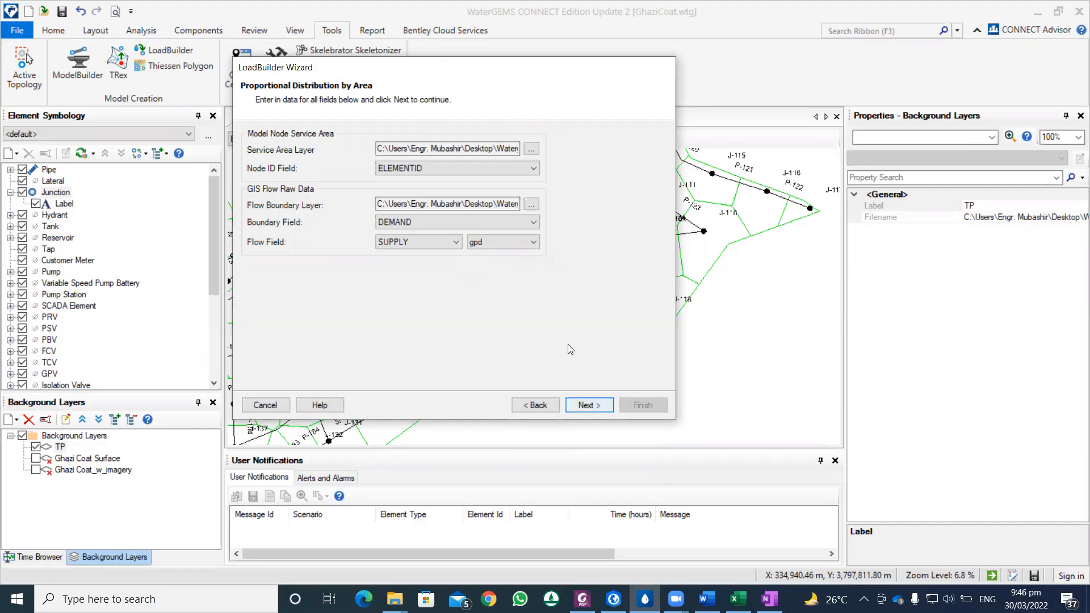
Step: Compare the chosen LoadBuilder boundary and flow fields with the Supply and Demand columns of the Coverage Area table in ArcGIS Pro
click(422, 219)
click(300, 245)
click(399, 221)
click(306, 216)
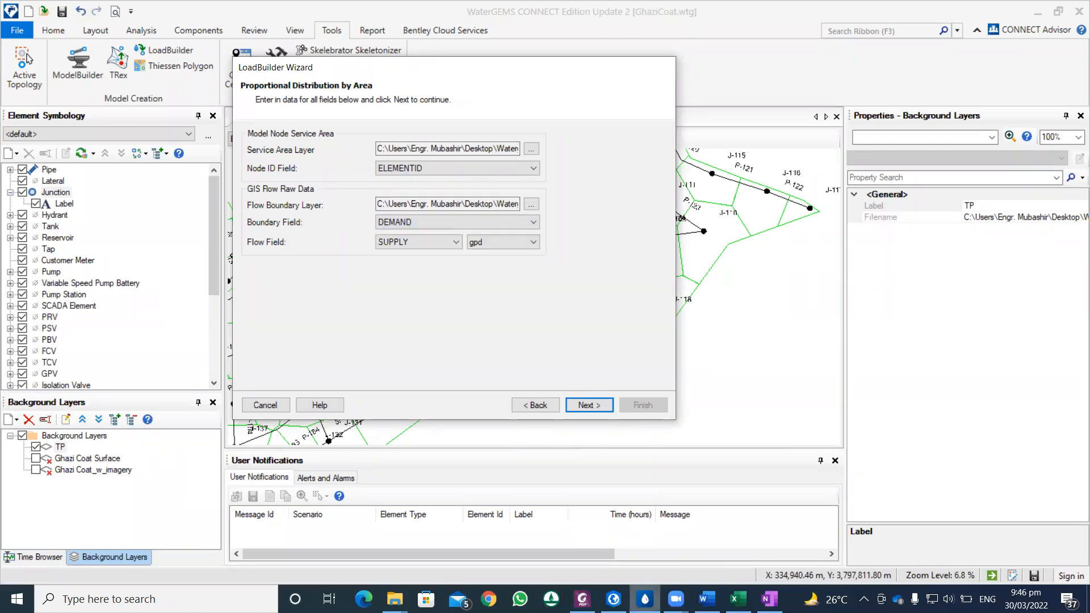
click(627, 554)
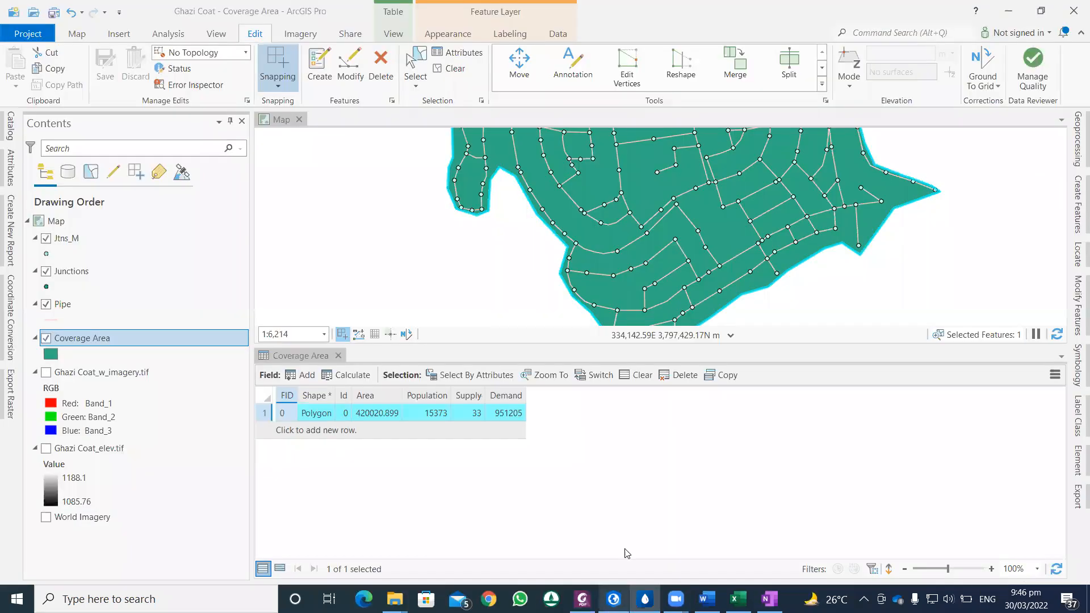
click(507, 416)
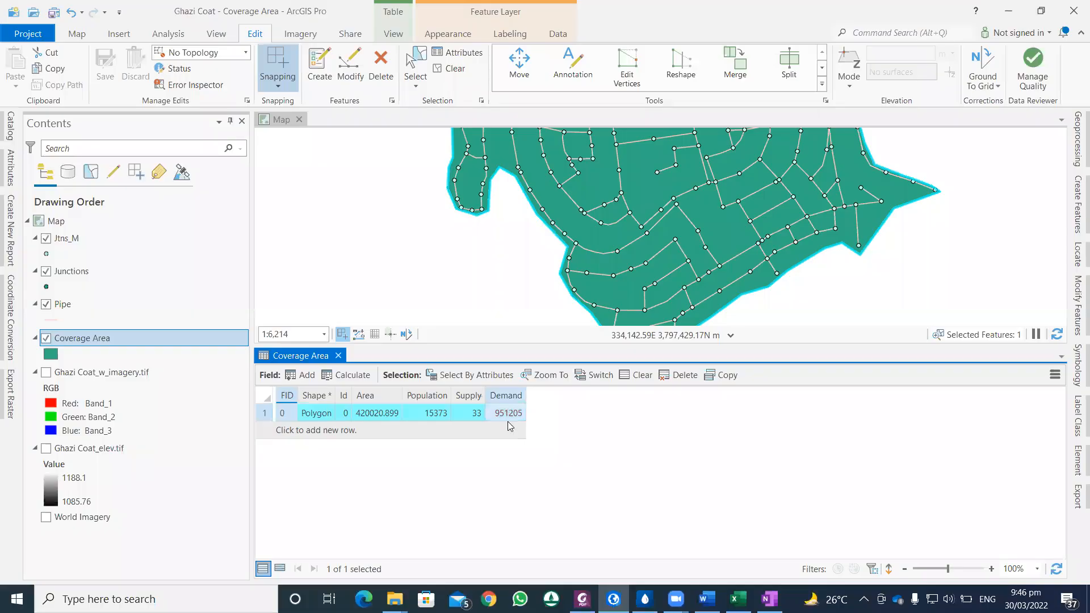
click(642, 559)
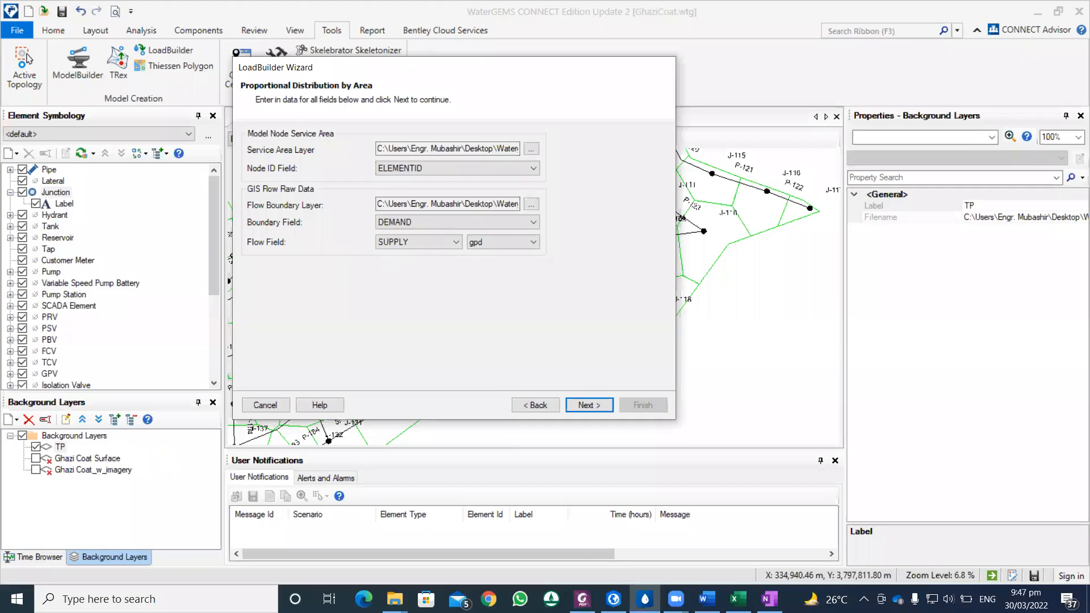
click(614, 599)
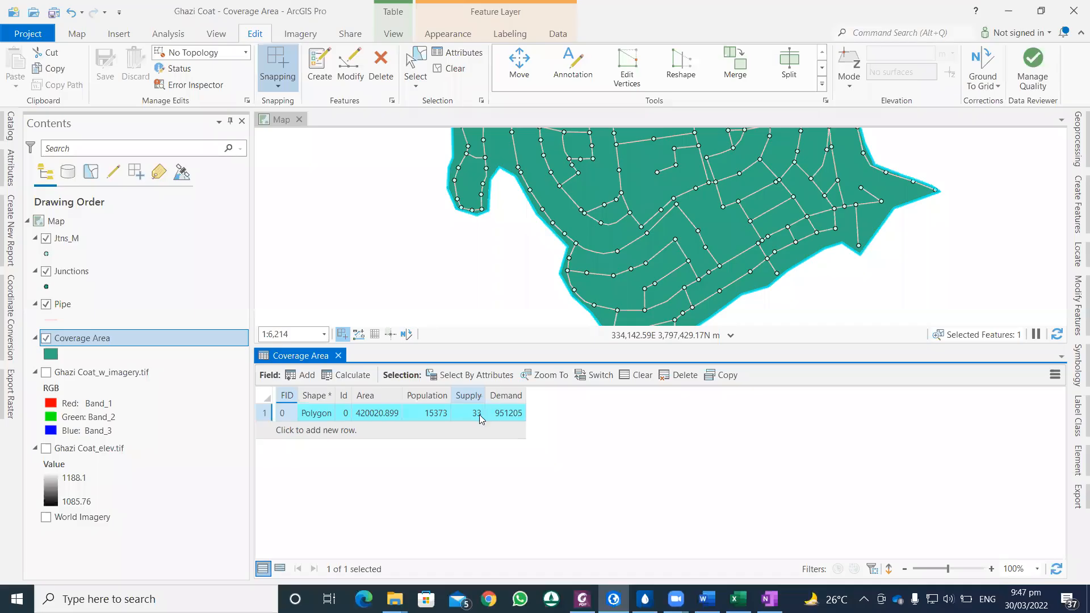
click(650, 598)
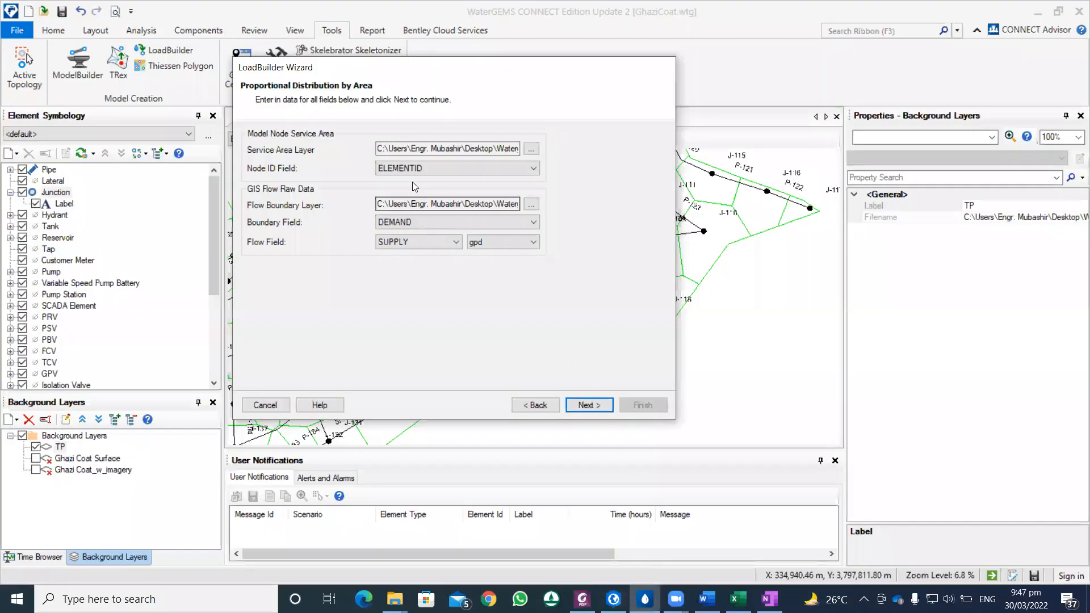
Step: Proceed to the Calculation Summary and set the Consumption column's unit to gpd
click(589, 404)
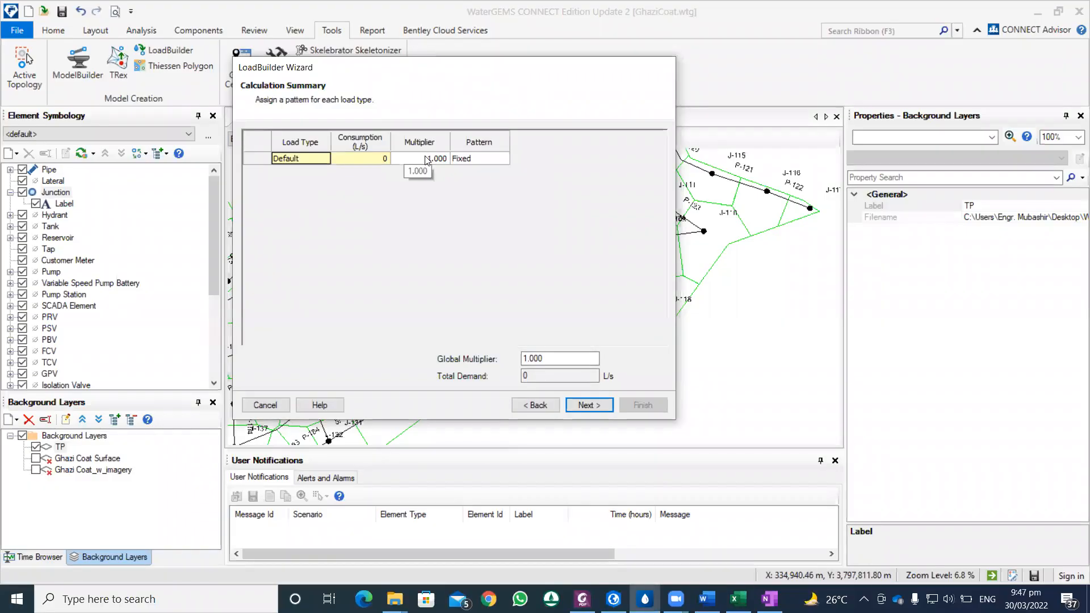
right_click(373, 138)
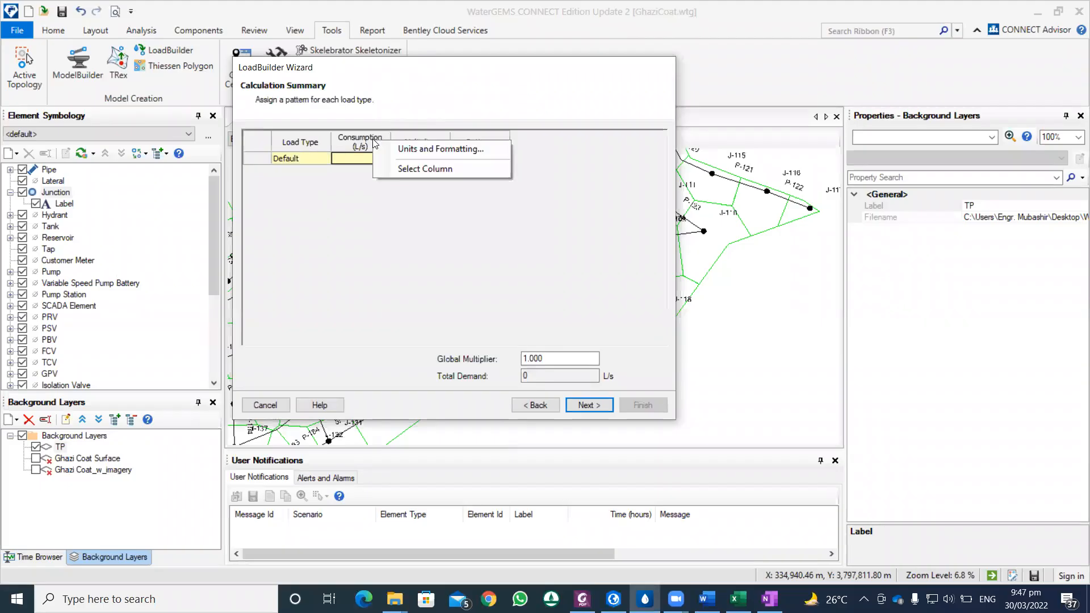
click(391, 147)
click(429, 235)
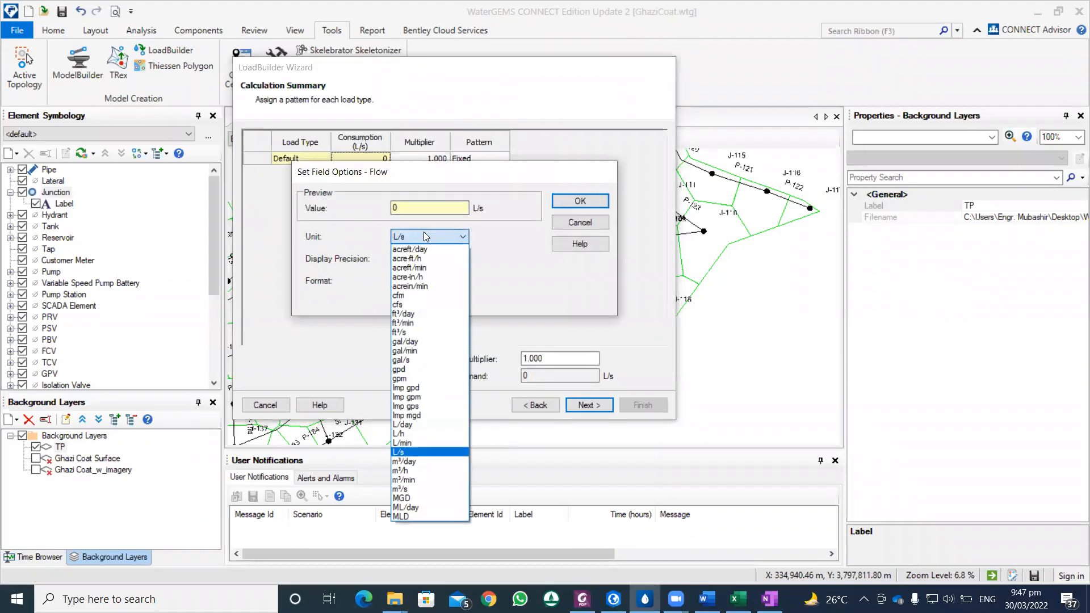
click(412, 370)
click(563, 203)
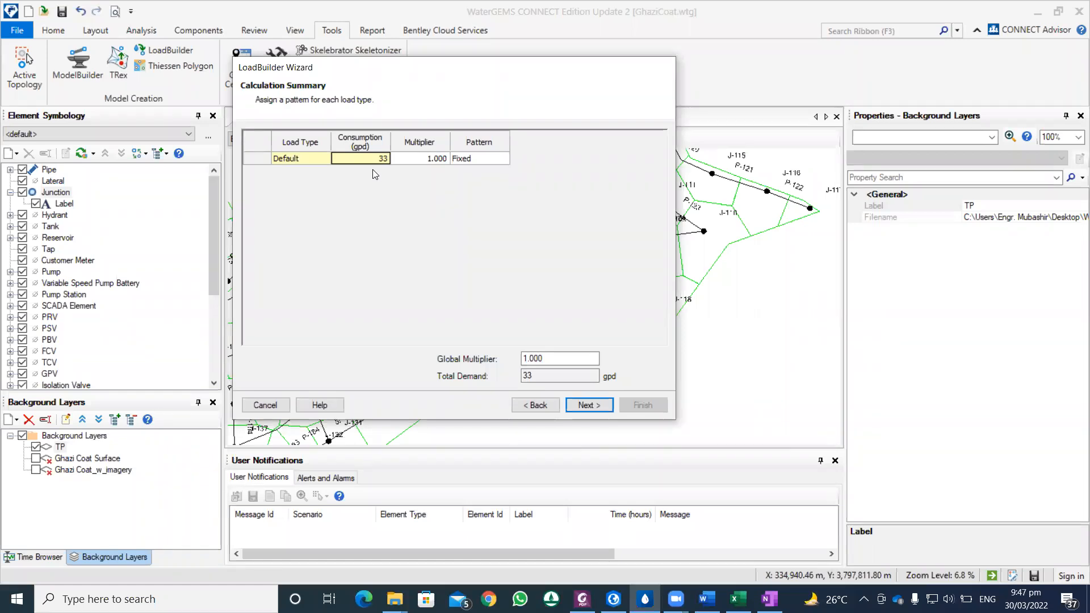
Step: Go back and set the boundary field to SUPPLY and the flow field to DEMAND, check the recalculated consumption, and return to the area distribution settings
click(536, 405)
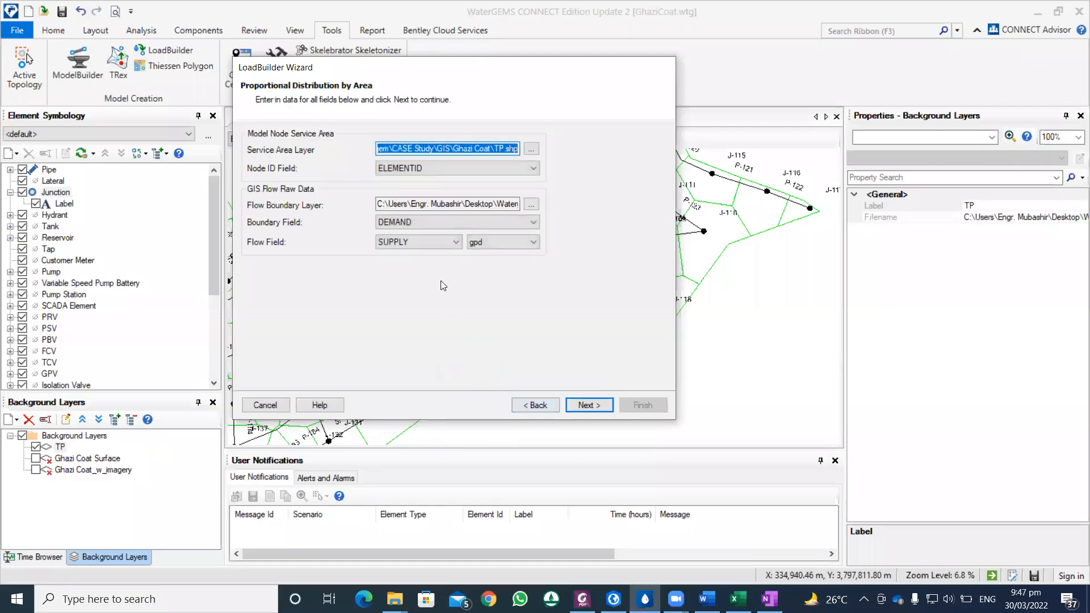
click(426, 222)
click(418, 253)
click(416, 243)
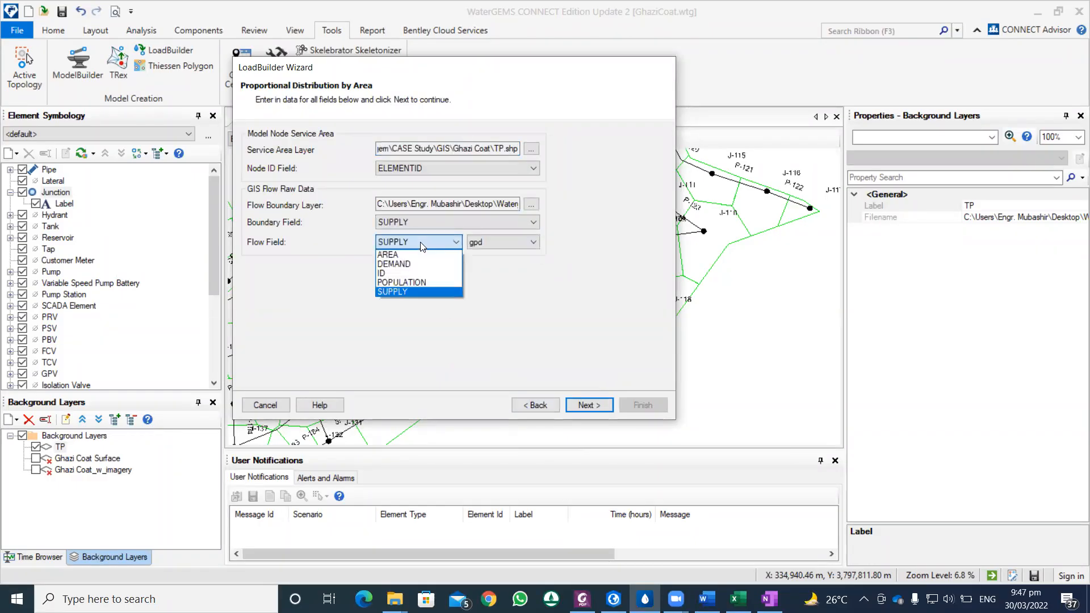
click(416, 264)
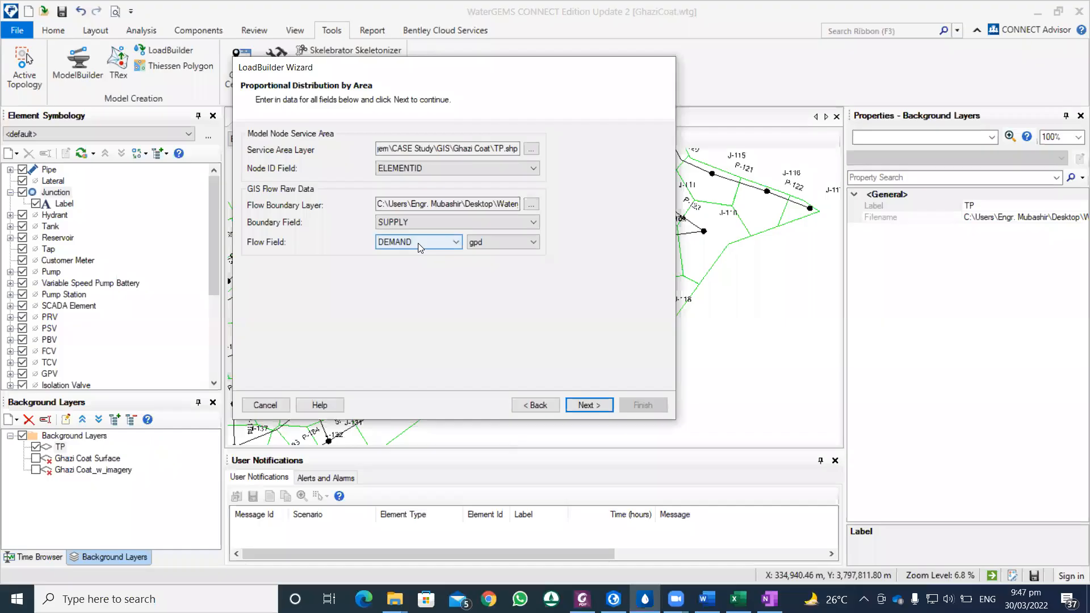
click(584, 405)
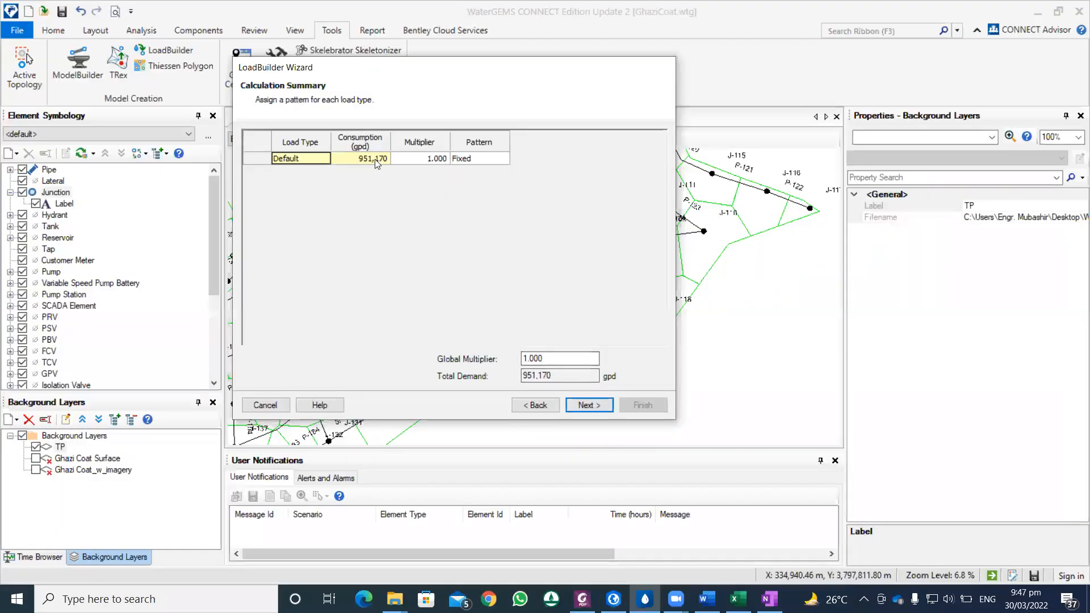
click(523, 407)
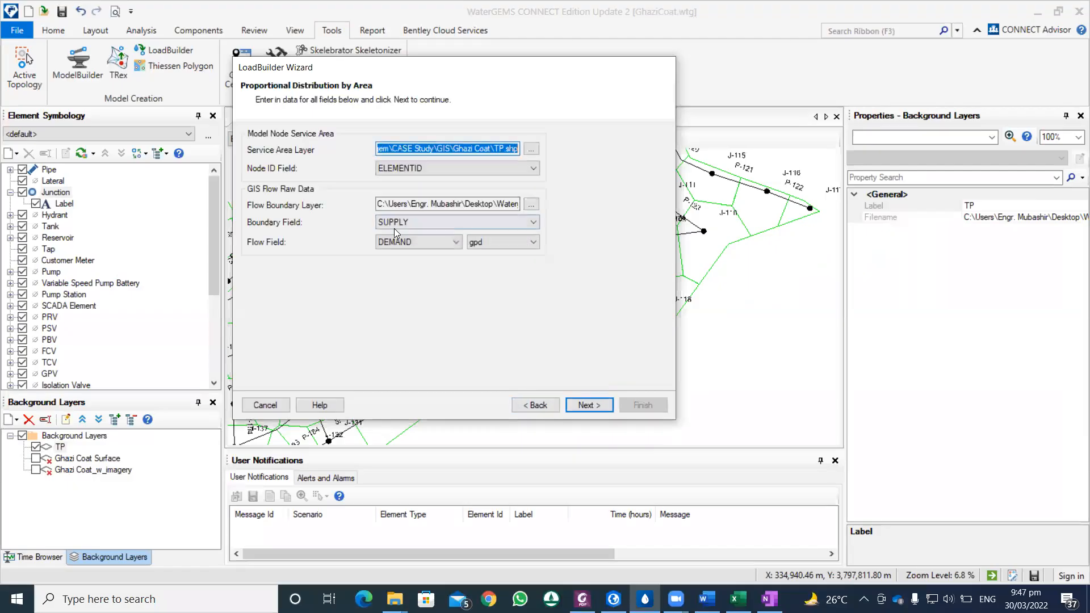
Step: Recheck the Supply and Demand columns of the Coverage Area table in ArcGIS Pro against LoadBuilder's boundary and flow fields in WaterGEMS
click(614, 599)
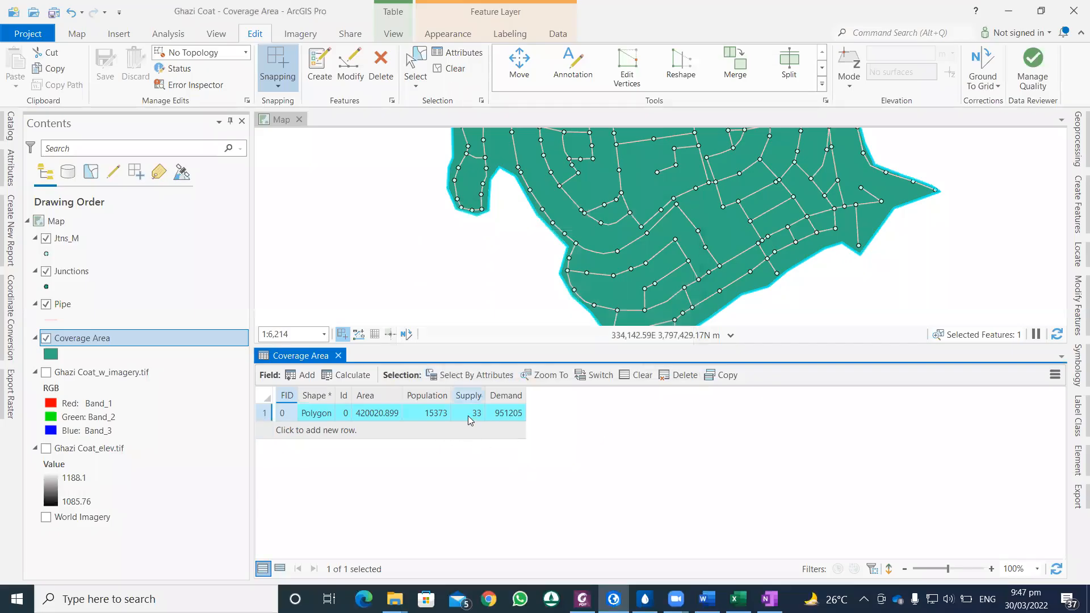
click(645, 599)
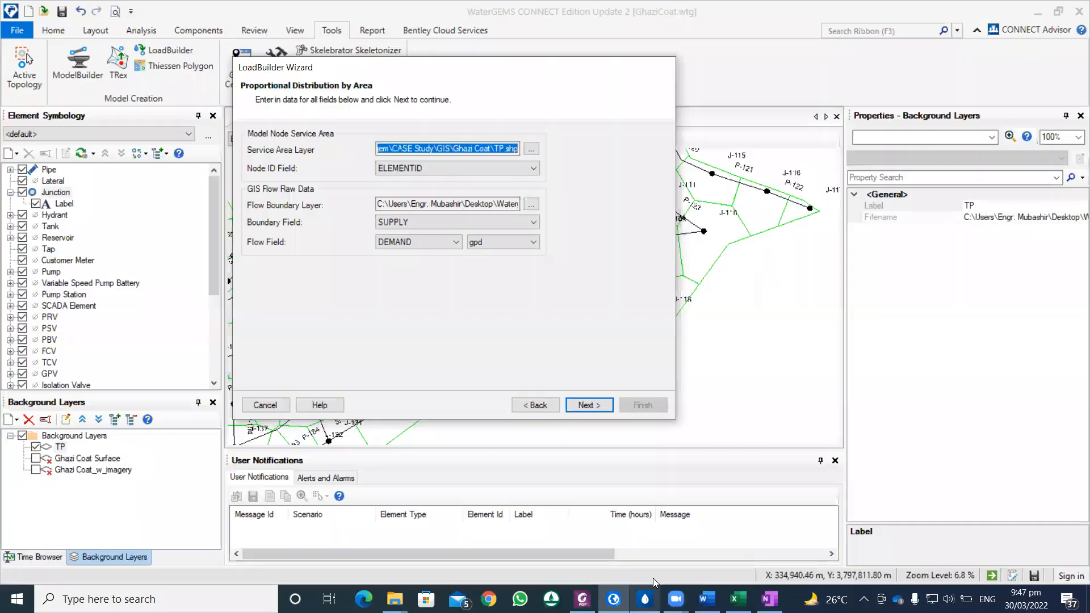
click(614, 598)
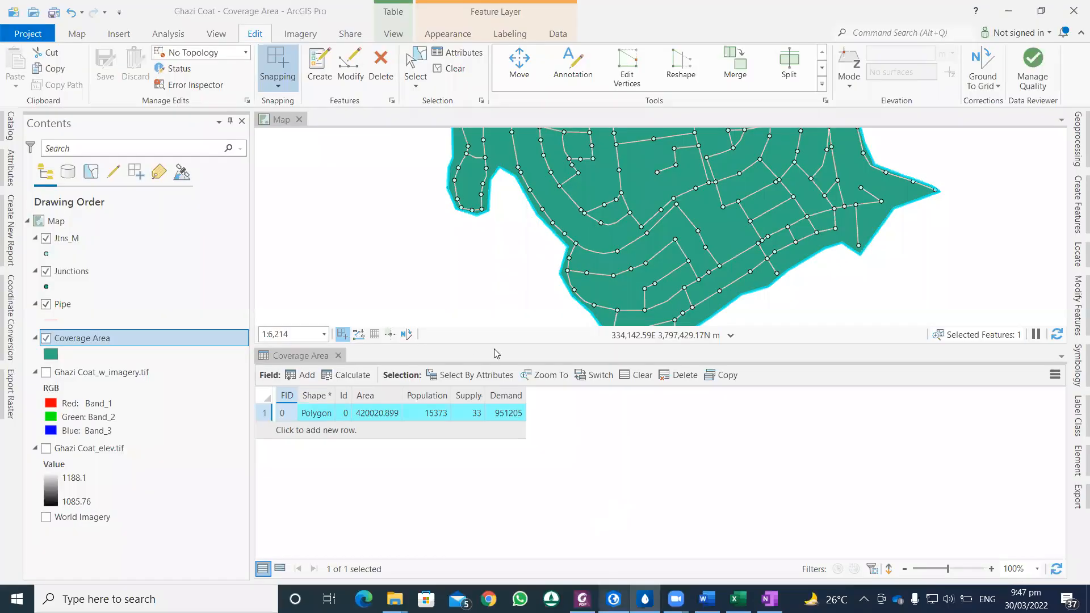
click(646, 598)
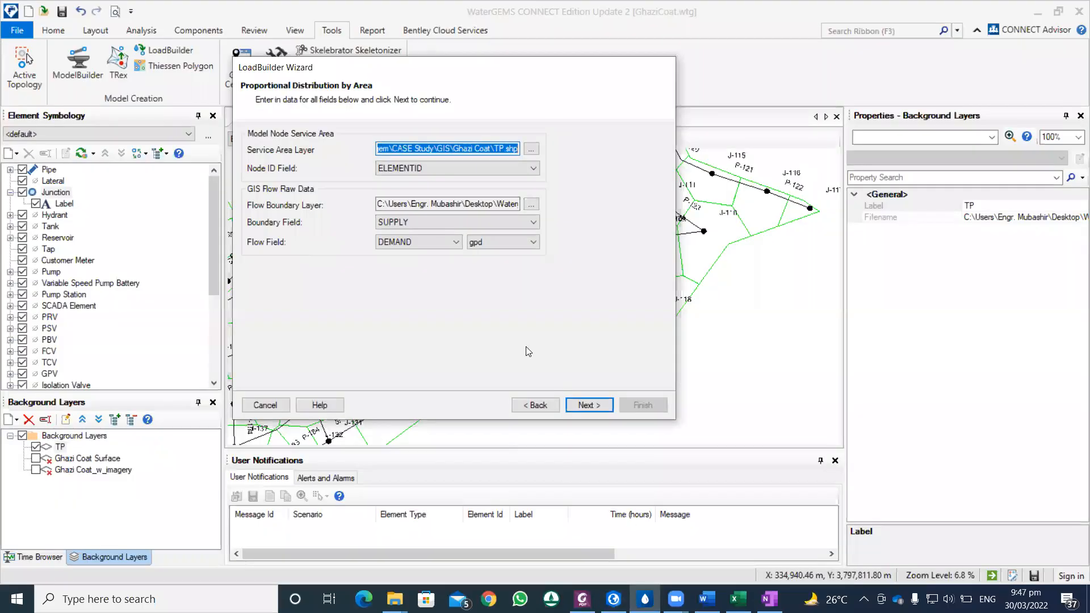
Step: Proceed to the Calculation Summary and compare its total demand with the Demand value of the Coverage Area table in ArcGIS Pro
click(590, 404)
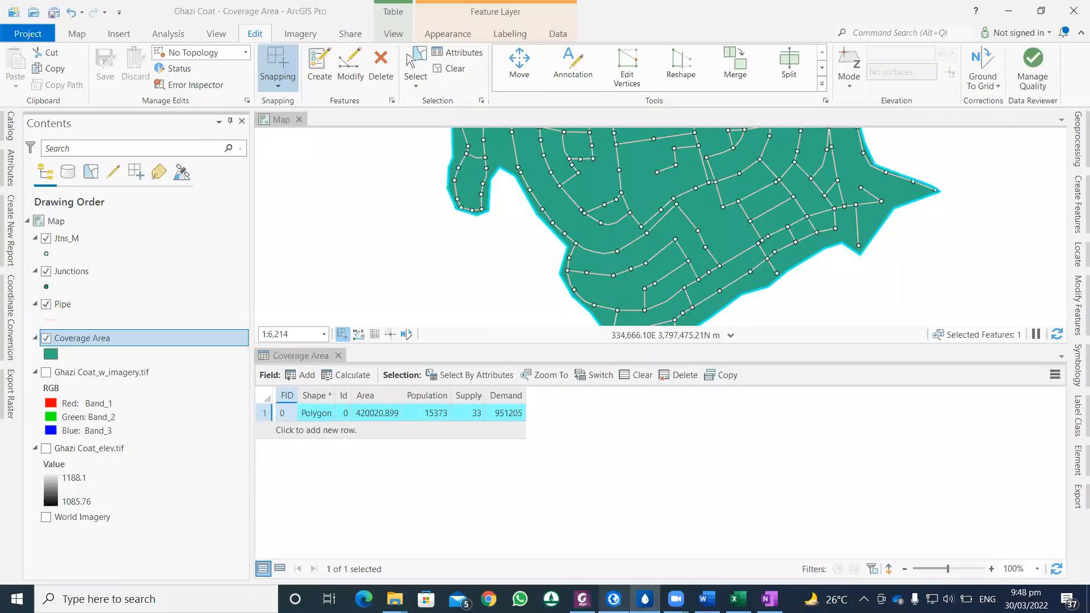
click(615, 536)
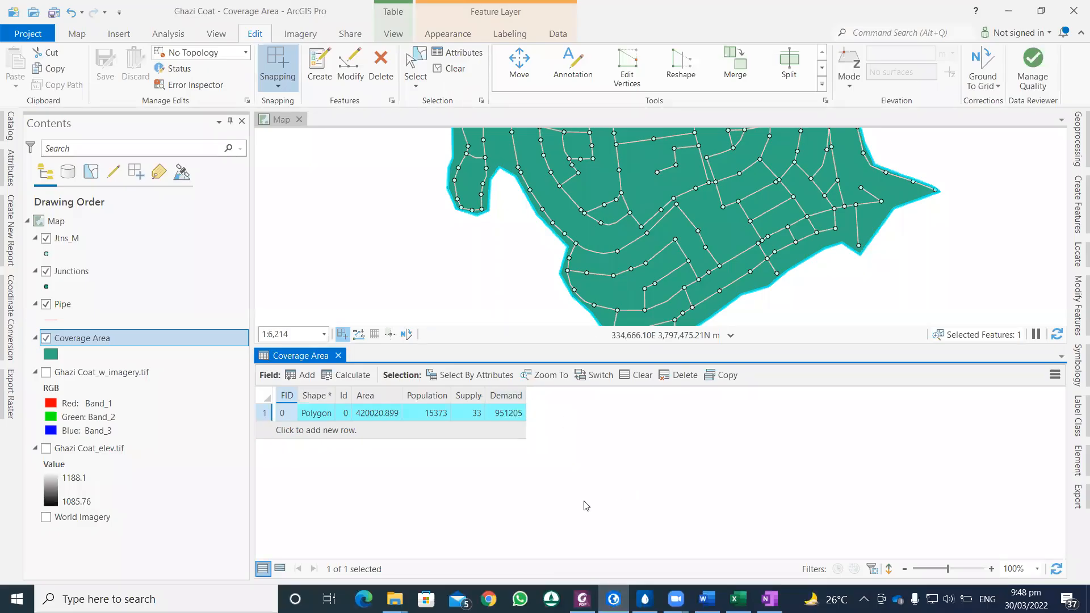
click(645, 599)
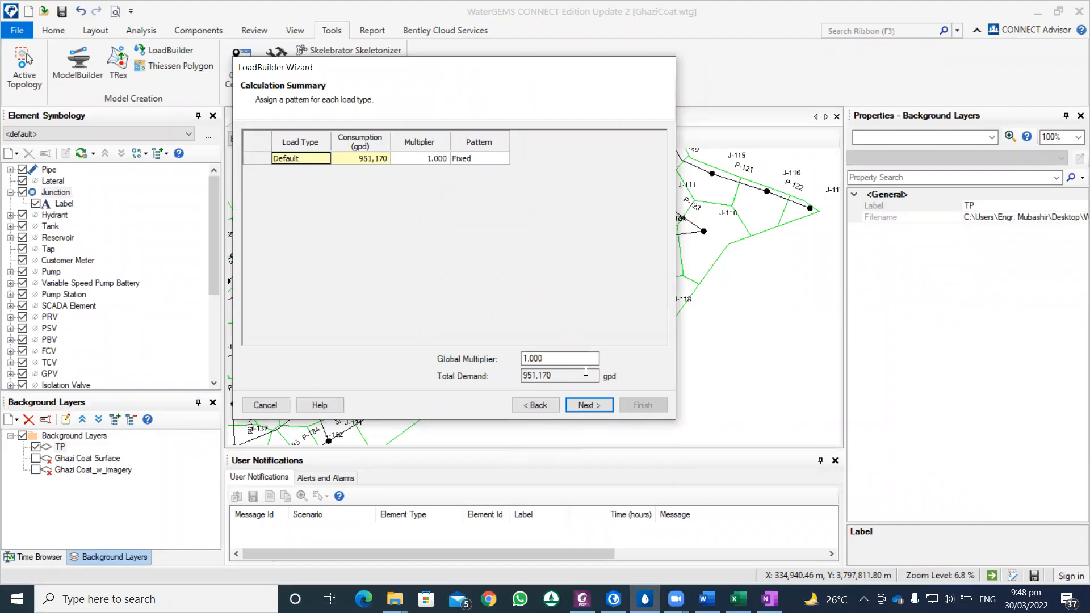
Step: Check the available pattern options for the Default load type and keep Fixed
click(477, 160)
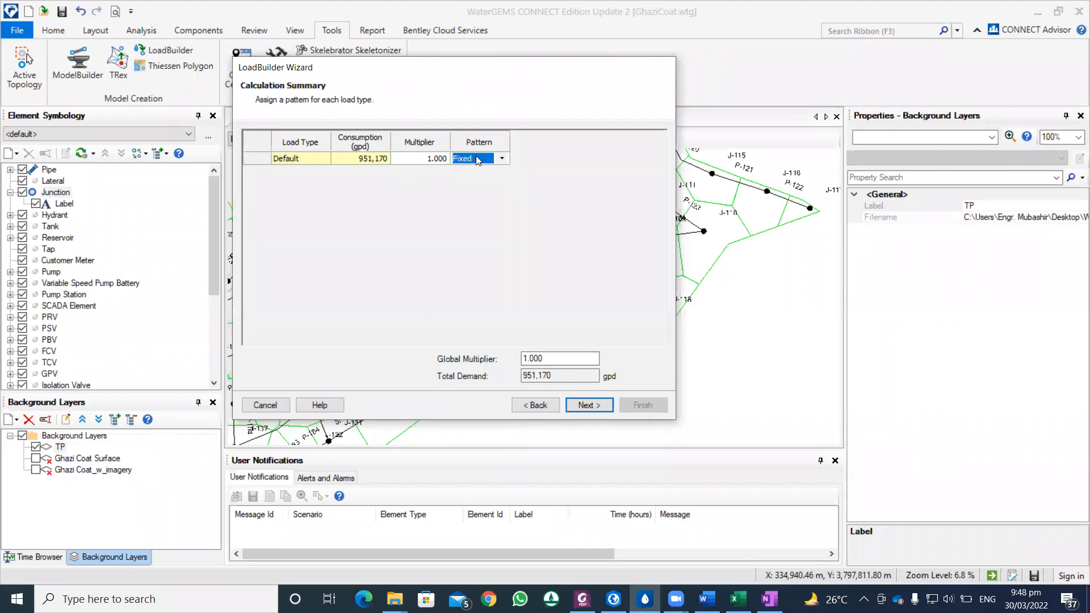
click(501, 159)
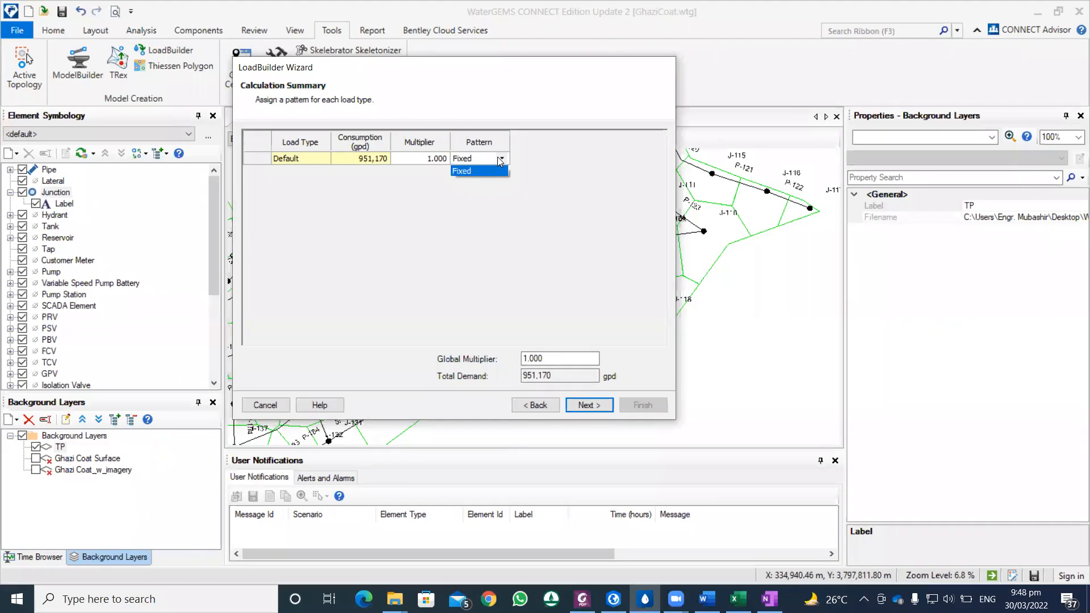
click(500, 160)
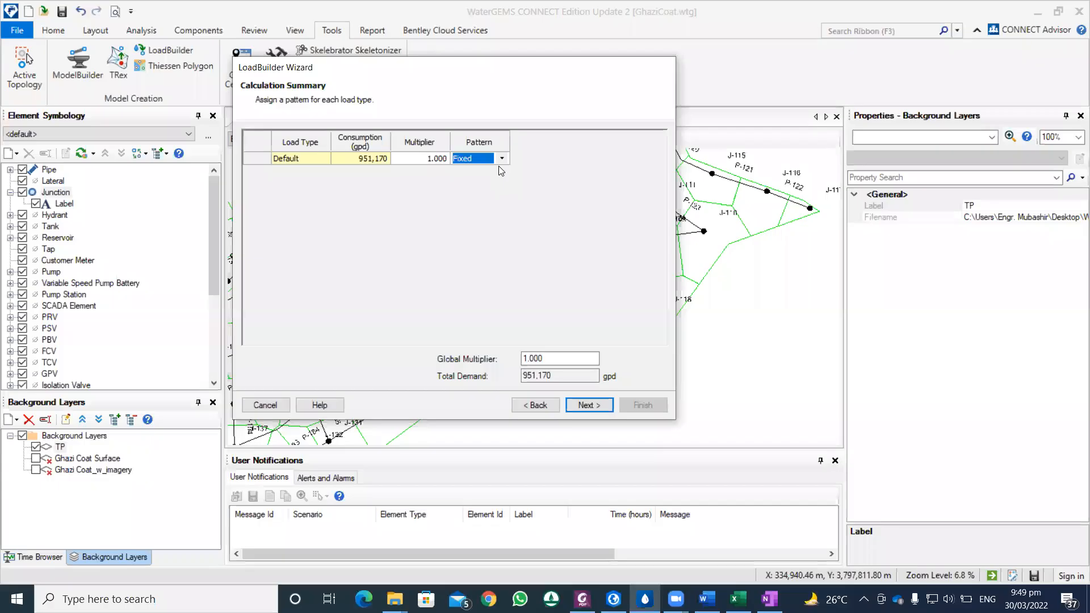
Step: Proceed to the Results Preview and review the calculated demands for all nodes
click(591, 403)
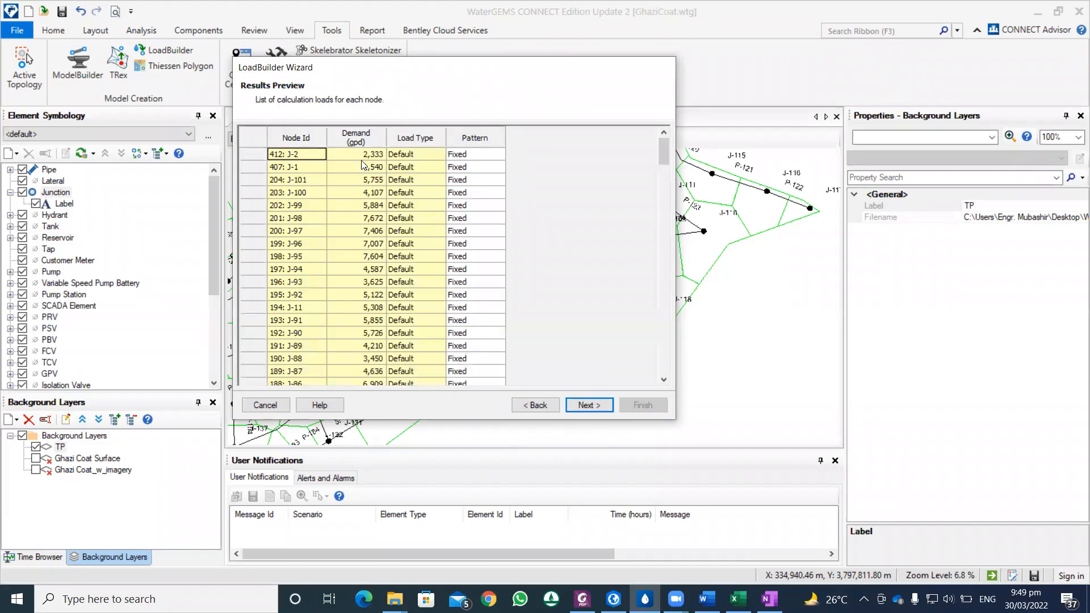
scroll(370, 171, down, 20)
scroll(369, 184, down, 20)
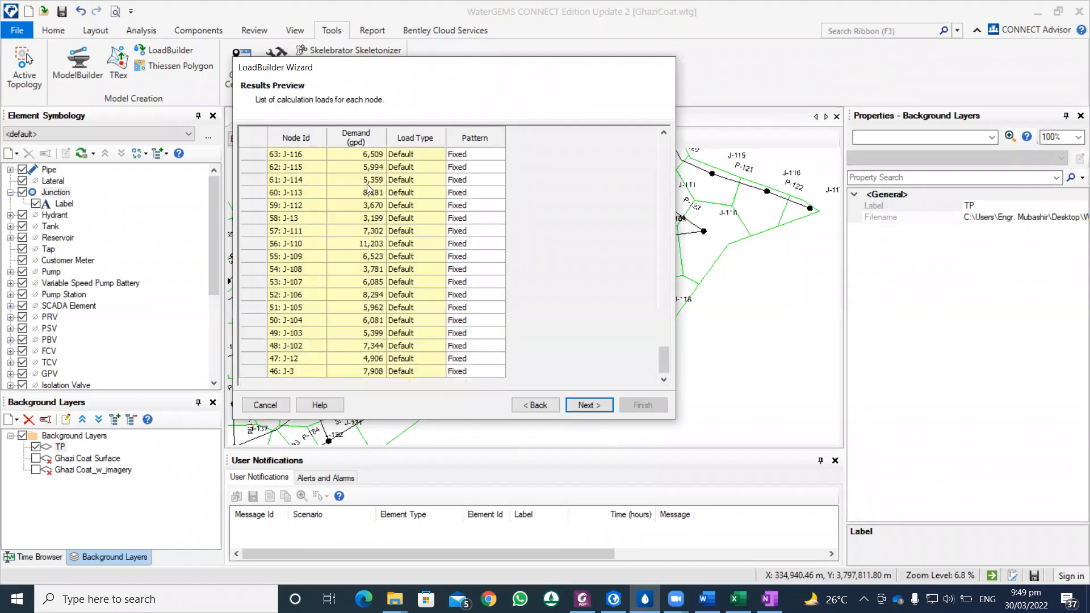
scroll(366, 259, up, 20)
scroll(365, 258, up, 20)
Step: Continue to the completion page, label the run GIS_M and set its loads to export to a new alternative named GIS_Demand
click(588, 405)
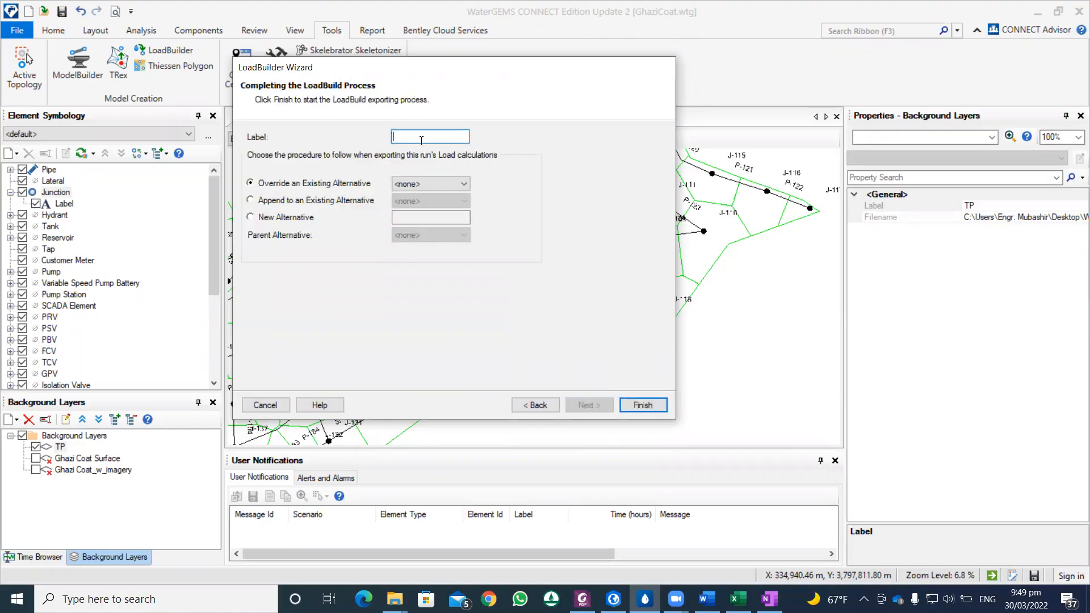
text(GIS_M)
click(301, 217)
click(431, 217)
text(GIS_Demand)
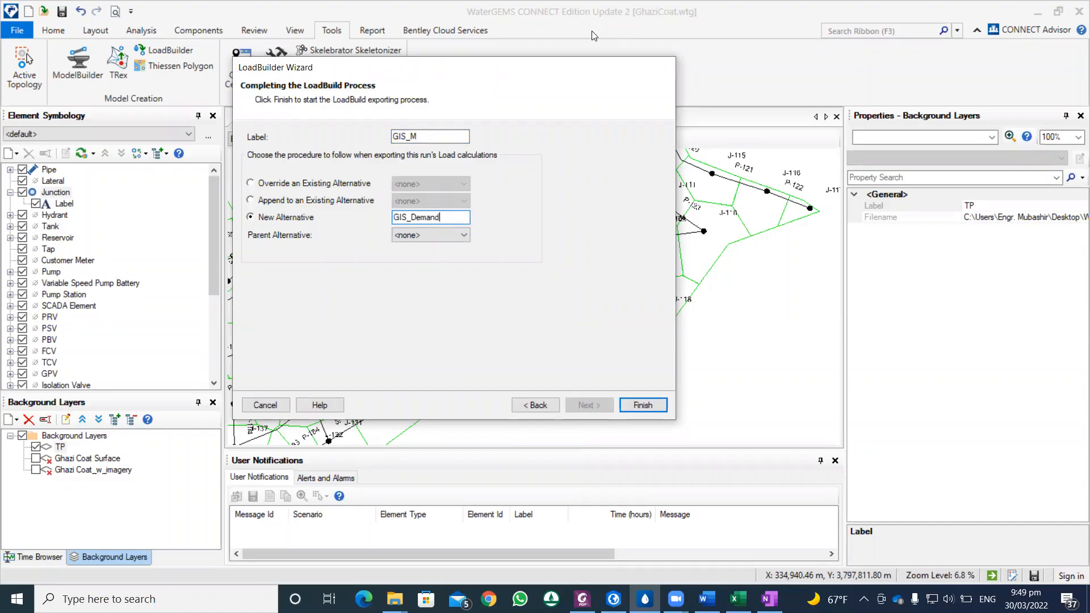
Step: Finish the LoadBuilder run to export the junction loads, then close the export summary and return to the network drawing
click(629, 404)
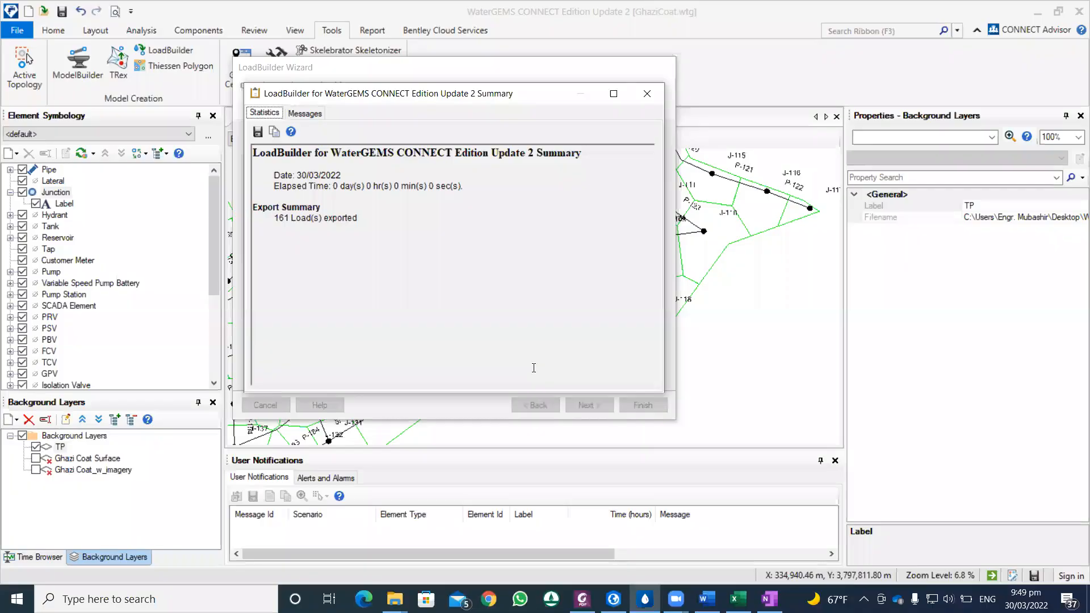
click(649, 94)
click(605, 121)
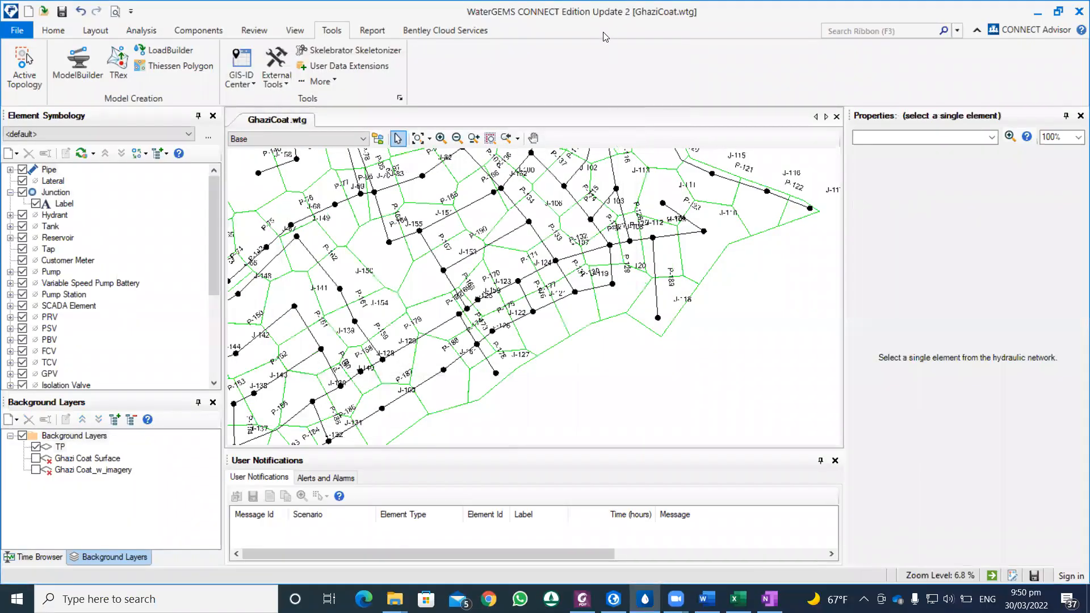